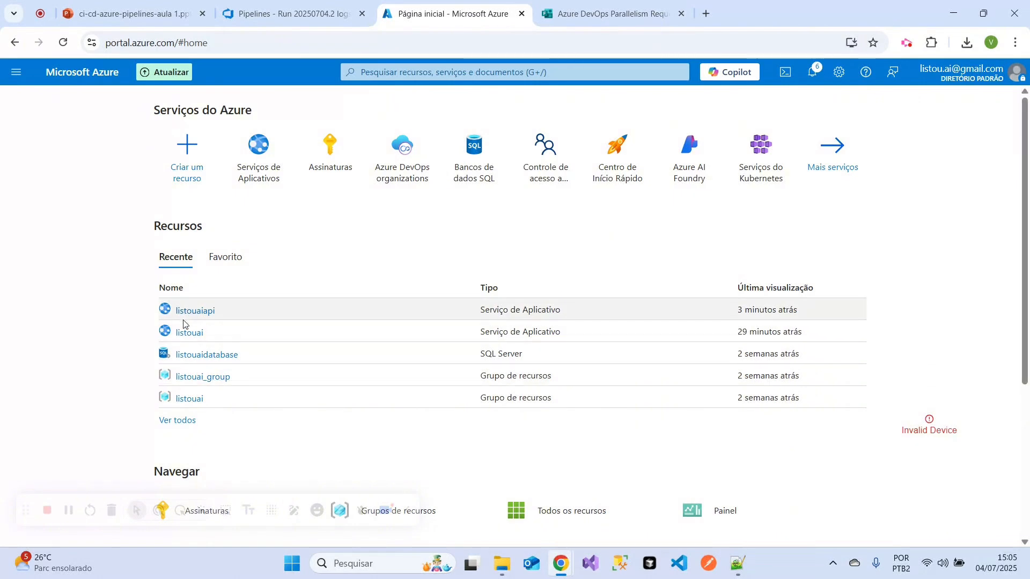
- Open the listouaiapi app service, browse its Swagger page to examine the published API sections, and return to the portal home
left_click(192, 314)
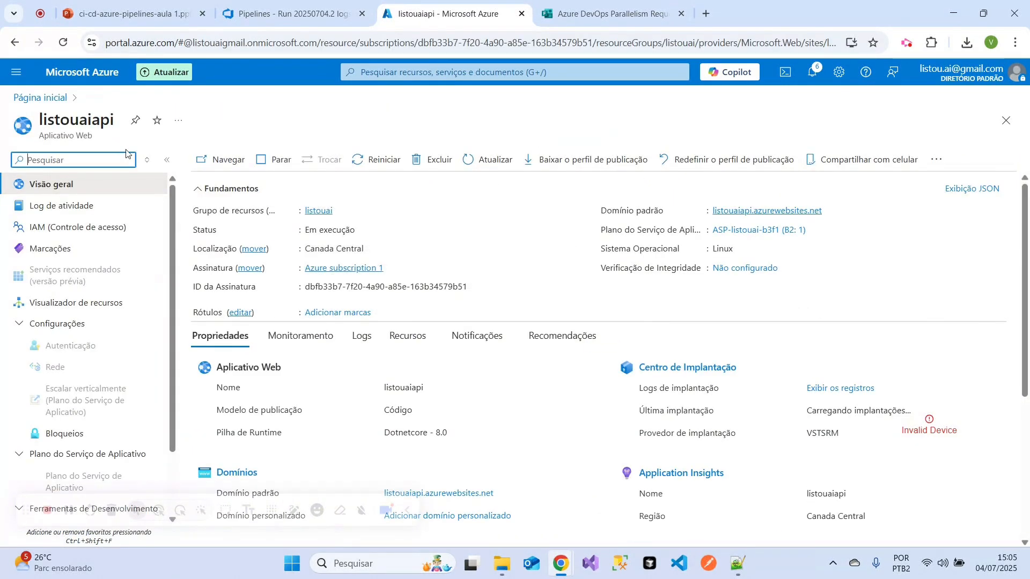
left_click(206, 164)
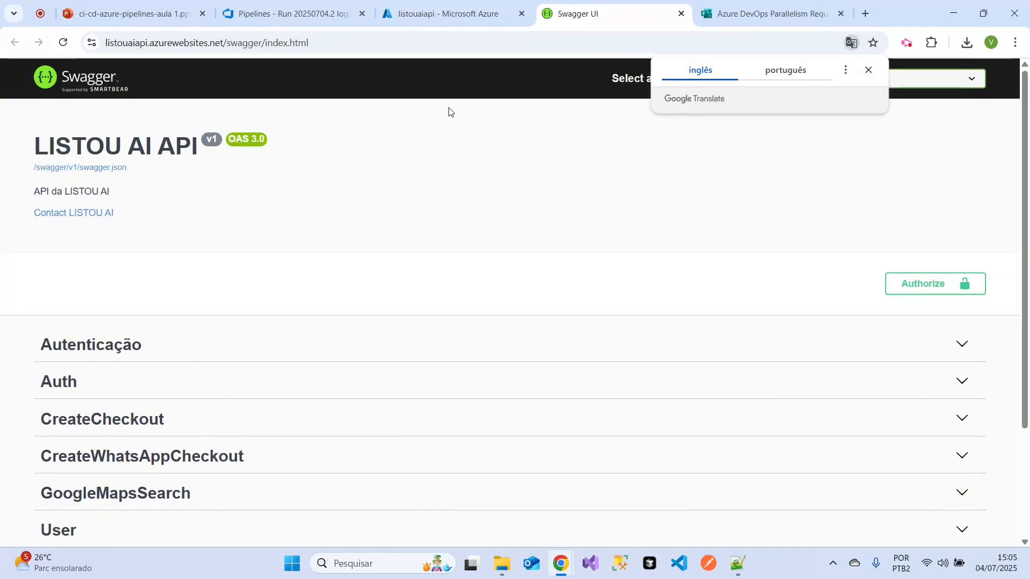
left_click(454, 183)
scroll(632, 209, "down", 3)
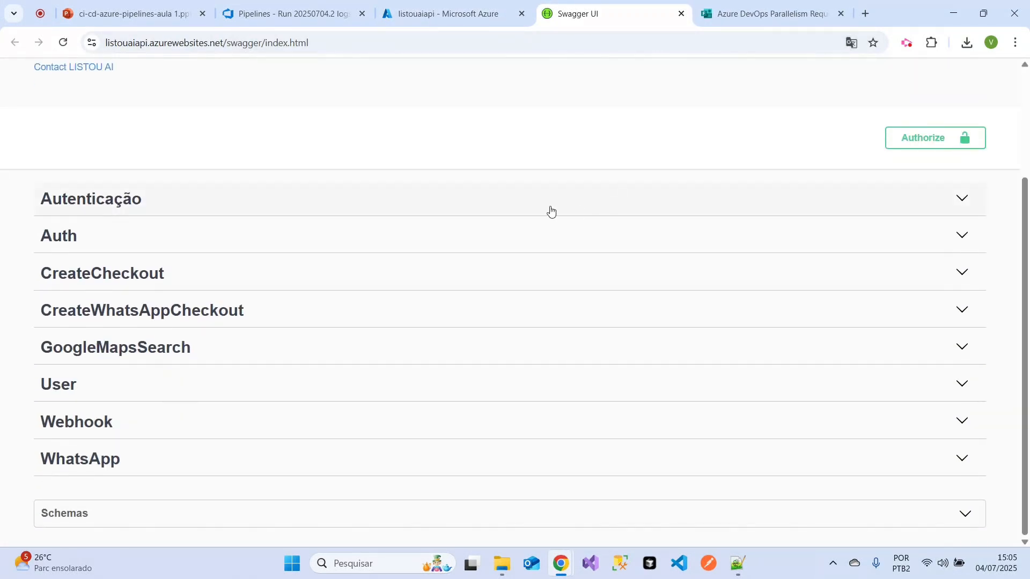
scroll(551, 211, "up", 3)
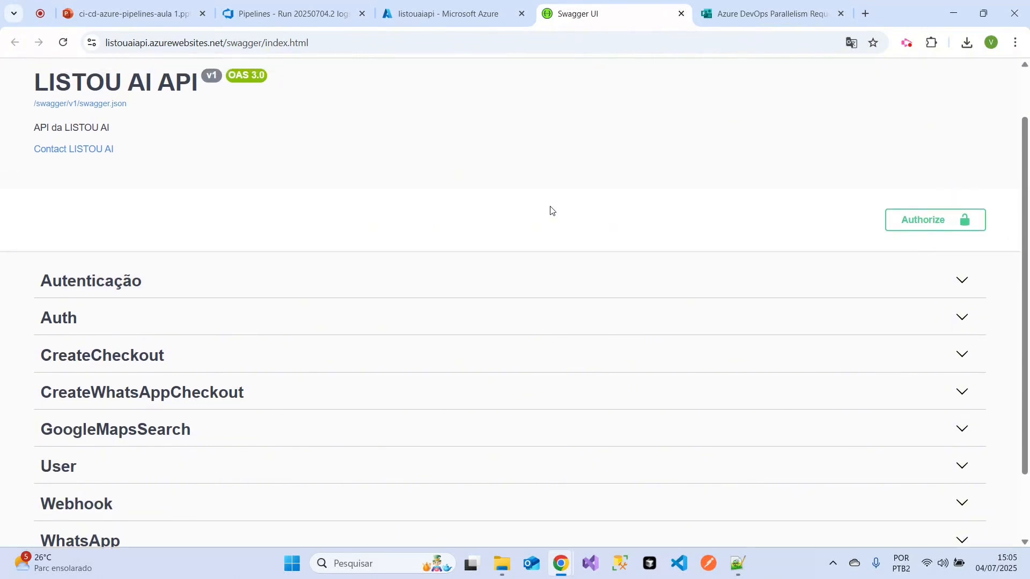
left_click(682, 14)
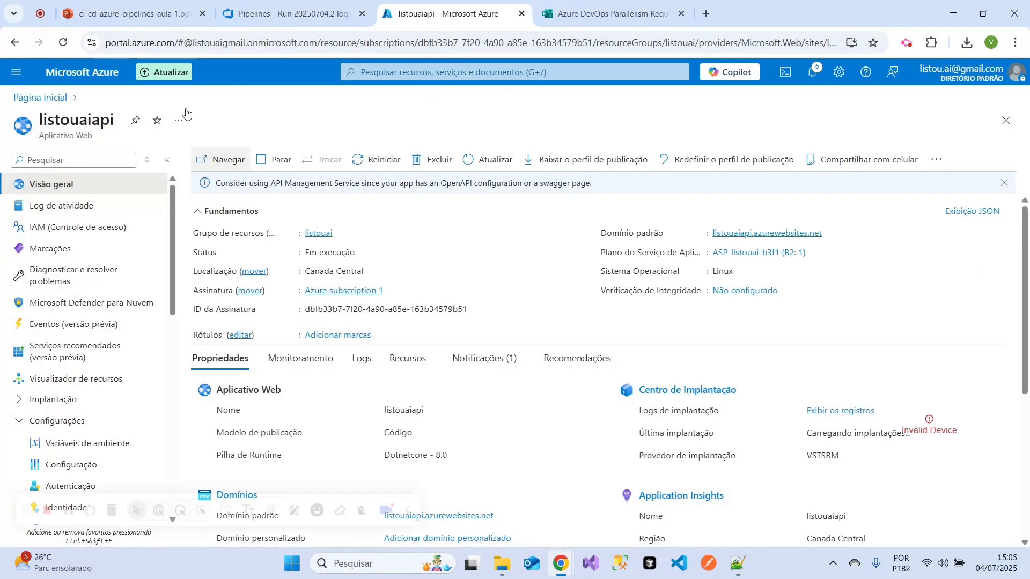
left_click(37, 98)
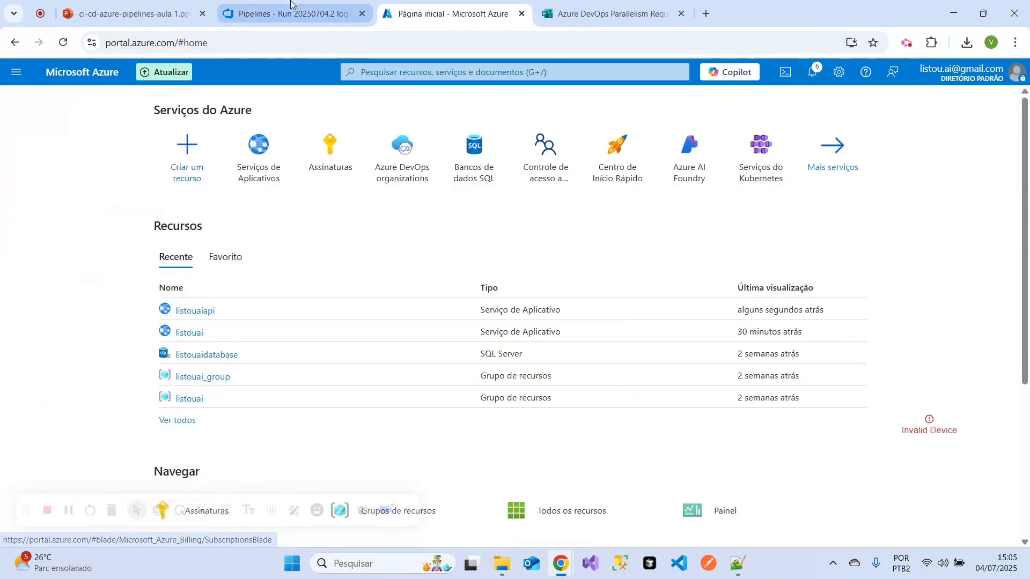
- Switch to the PowerPoint presentation and review the slide "Como criar a conta no Azure DevOps" with its dev.azure.com address
left_click(152, 5)
left_click_drag(450, 186, 647, 232)
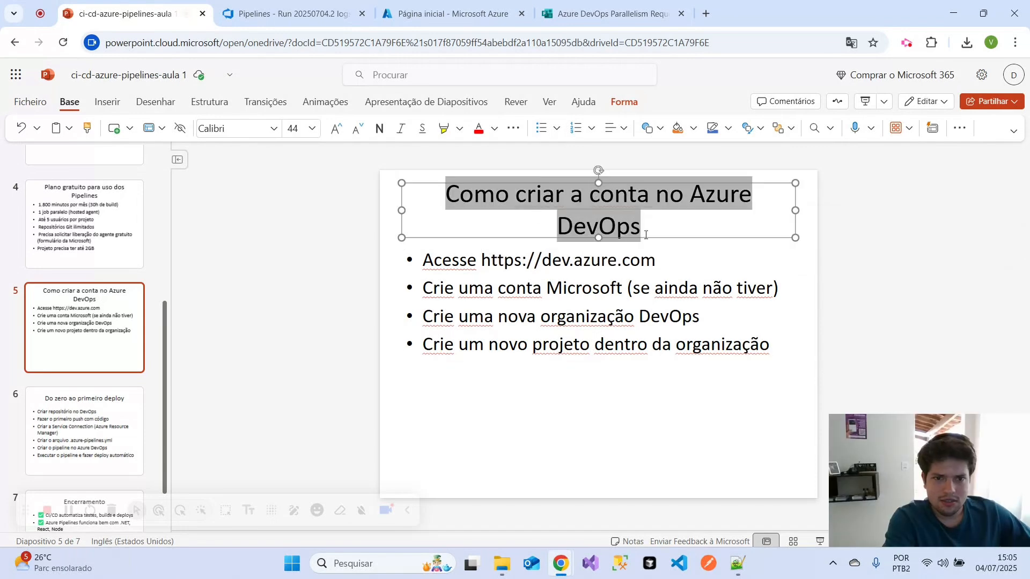
left_click(478, 260)
double_click(504, 261)
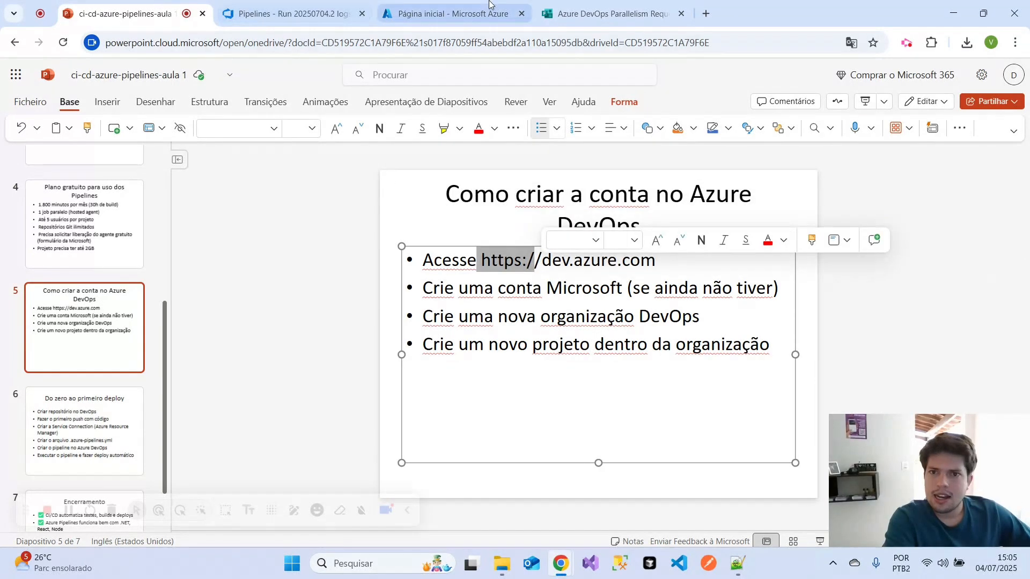
- In the Azure portal, search for "Org", go to Azure DevOps organizations and open the list of My Azure DevOps Organizations
left_click(450, 13)
left_click(387, 73)
type("Org")
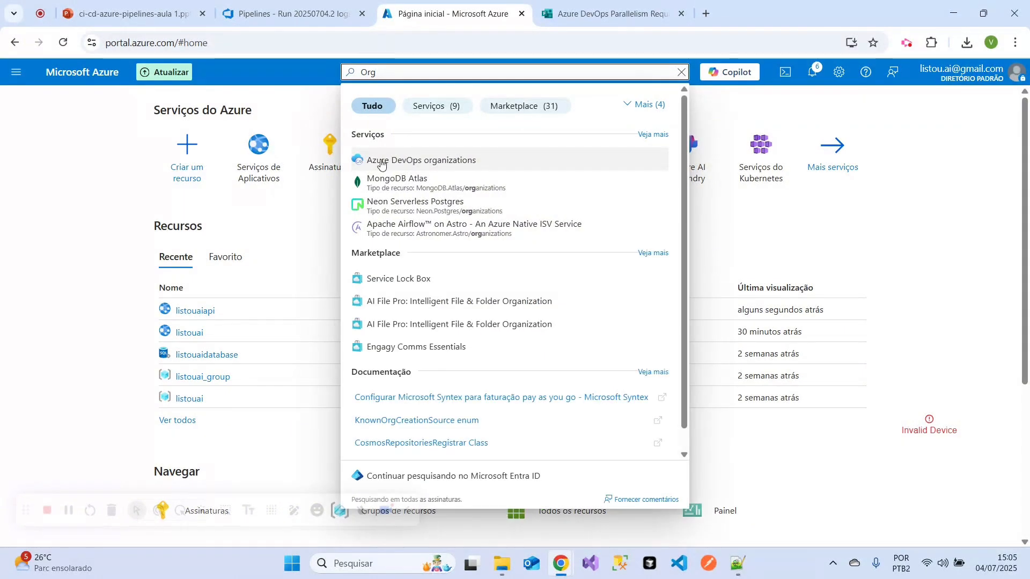
left_click(444, 167)
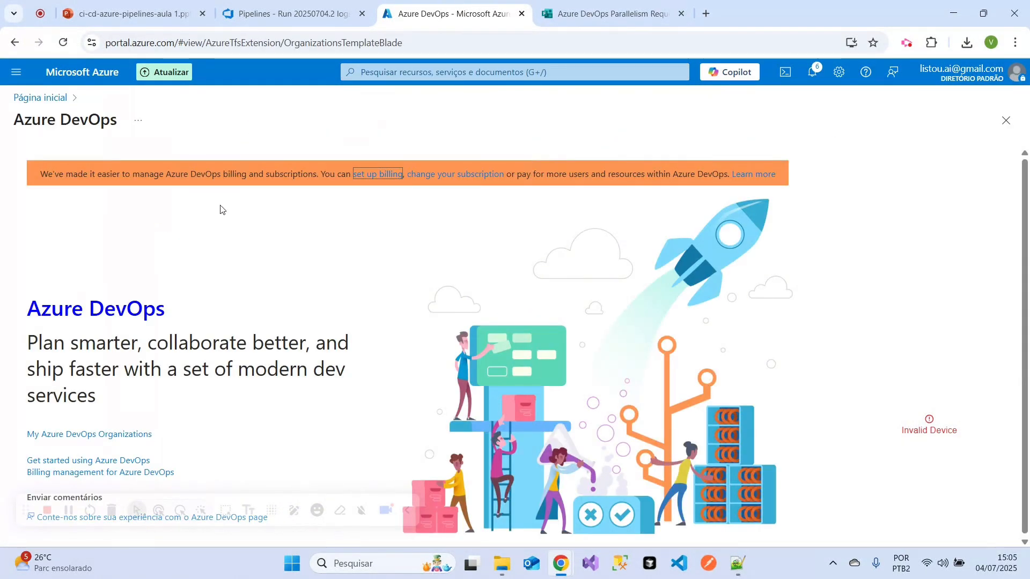
left_click_drag(39, 175, 786, 176)
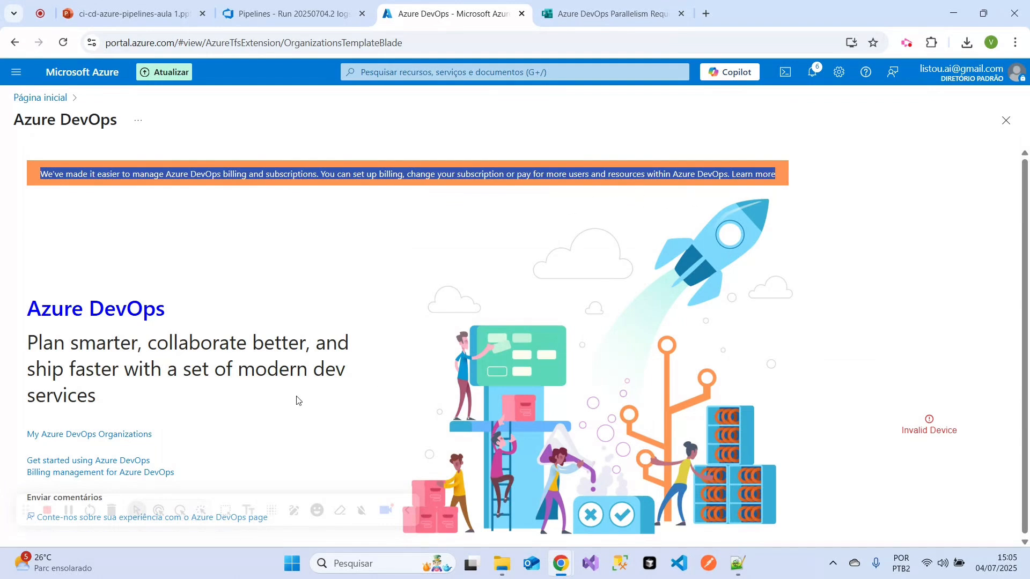
left_click(85, 434)
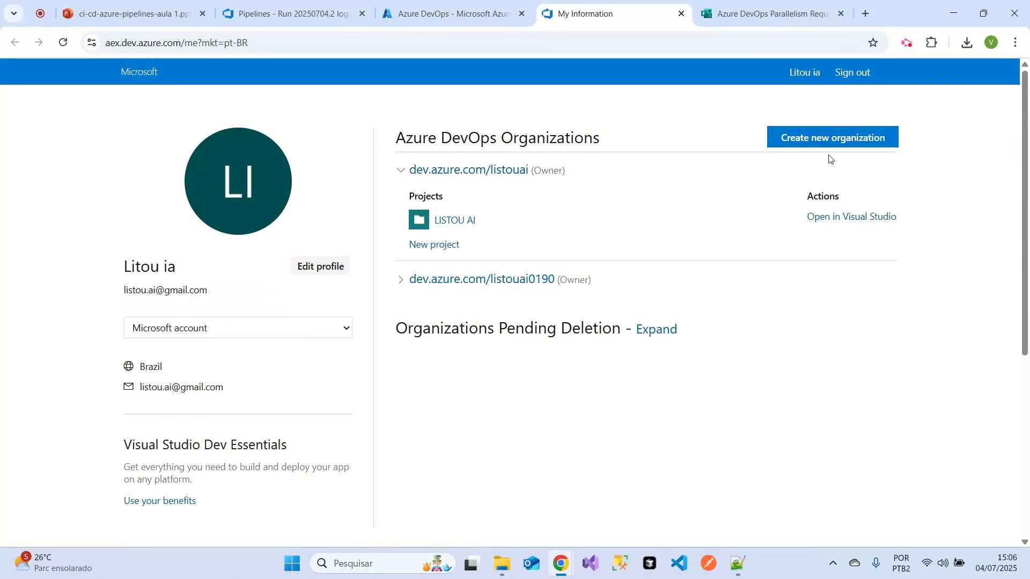
- Create a new Azure DevOps organization named listouai0326, hosted in Brazil, accepting the terms and entering the captcha characters
left_click(831, 139)
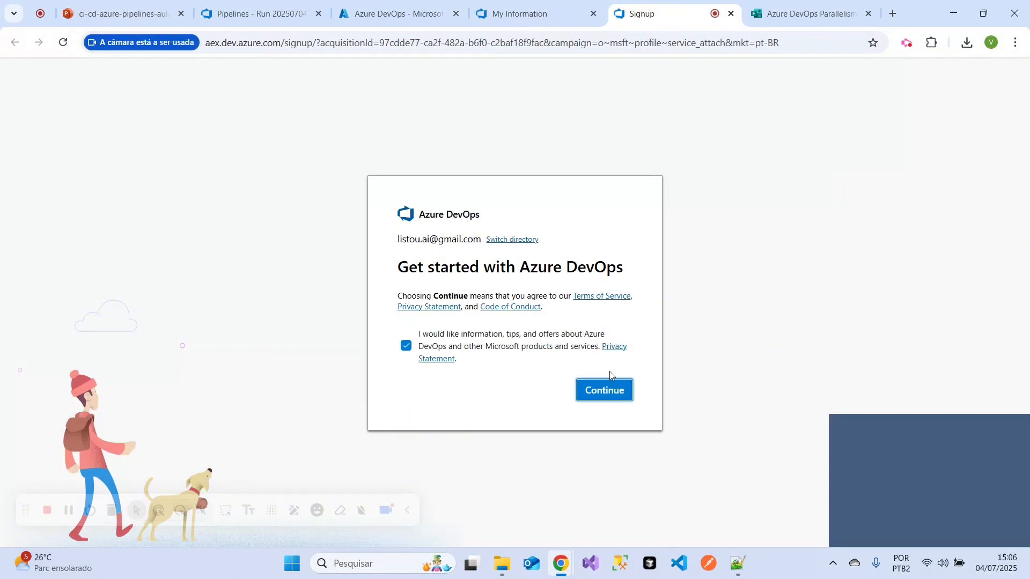
left_click(608, 385)
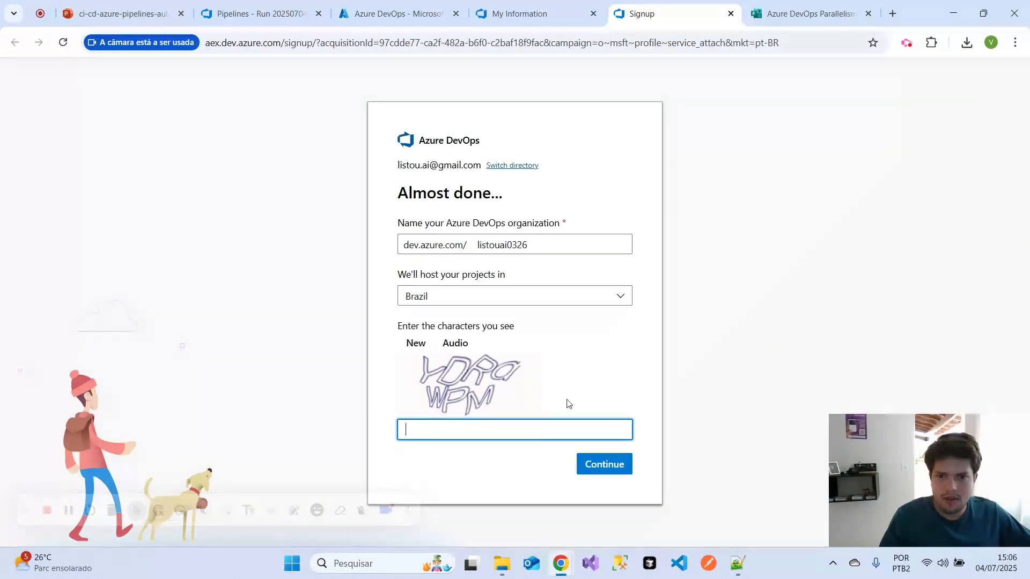
left_click_drag(569, 250, 475, 247)
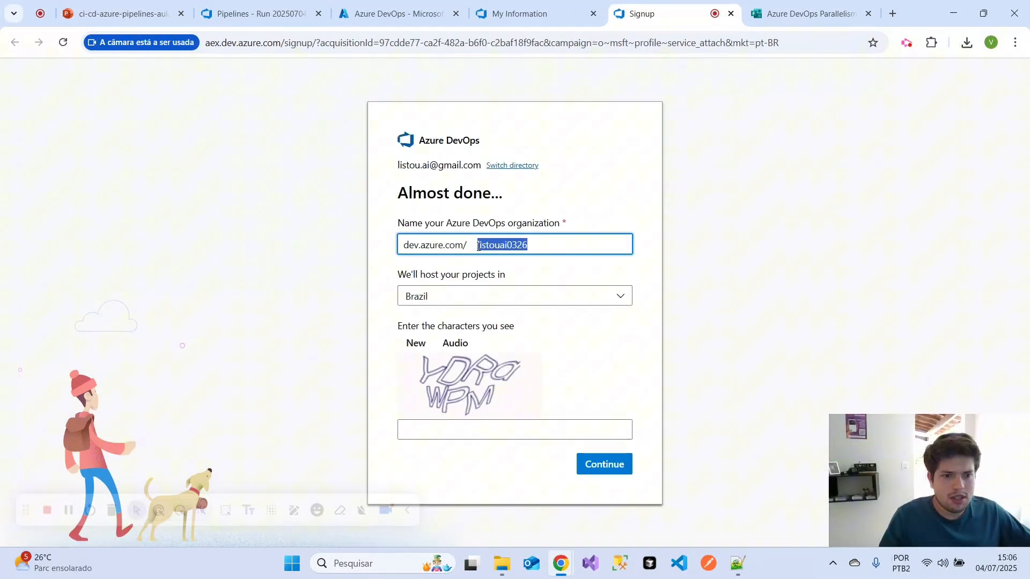
left_click(484, 430)
type("ydrd")
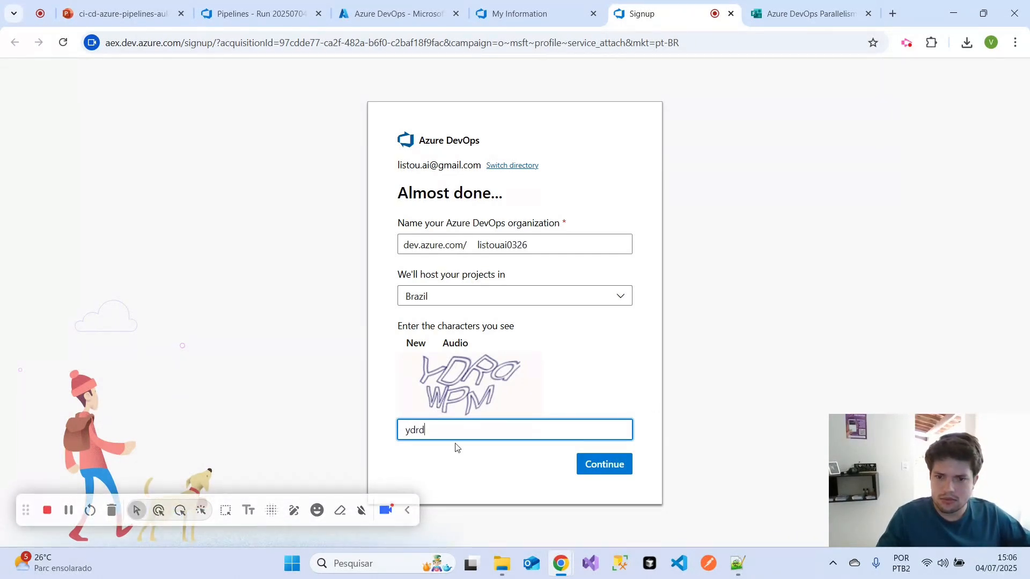
left_click(914, 44)
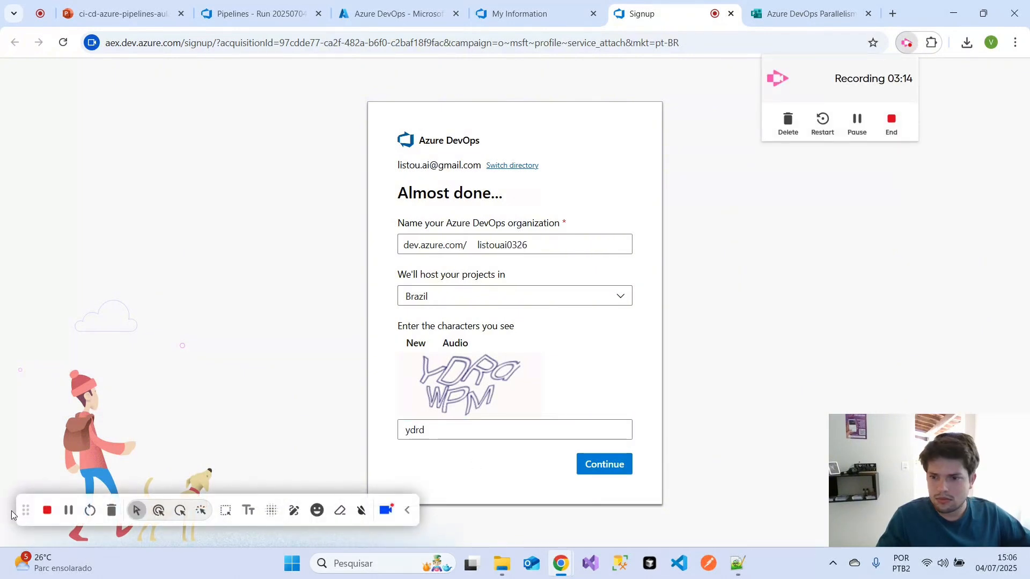
left_click(462, 435)
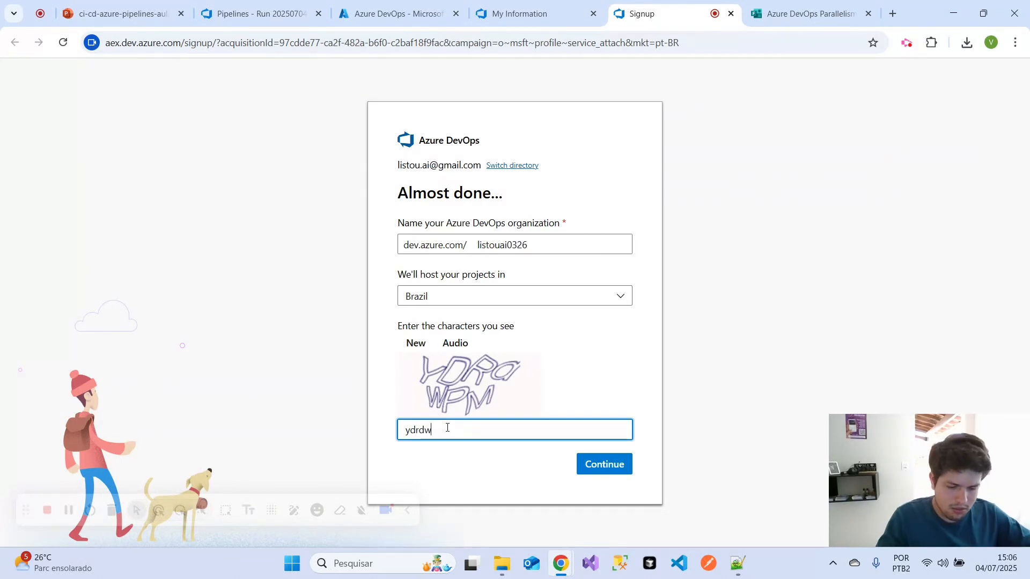
type("wpm")
left_click(599, 470)
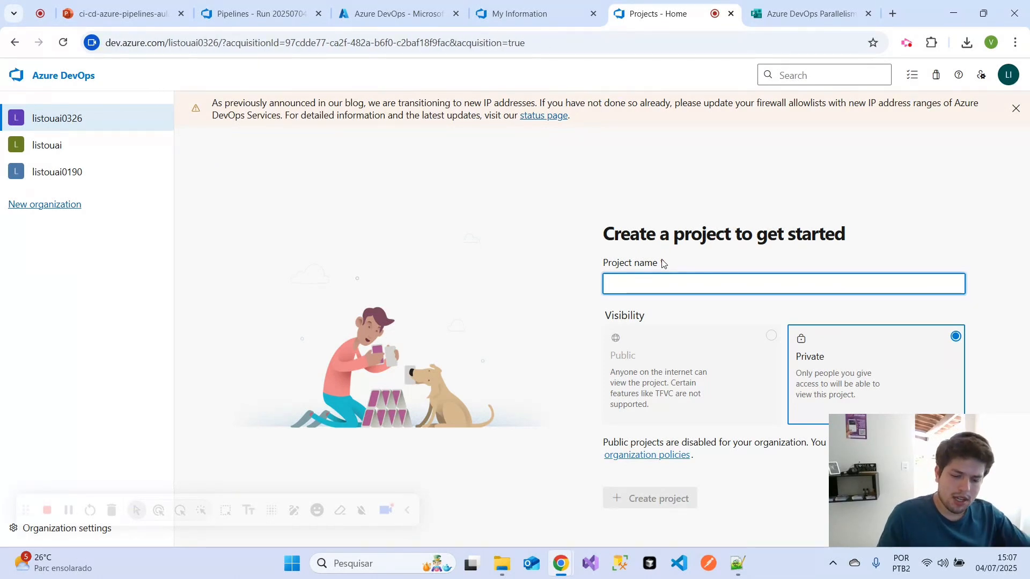
- Create a private project named ProjetoTeste in the new organization
type("ProjetoTeste")
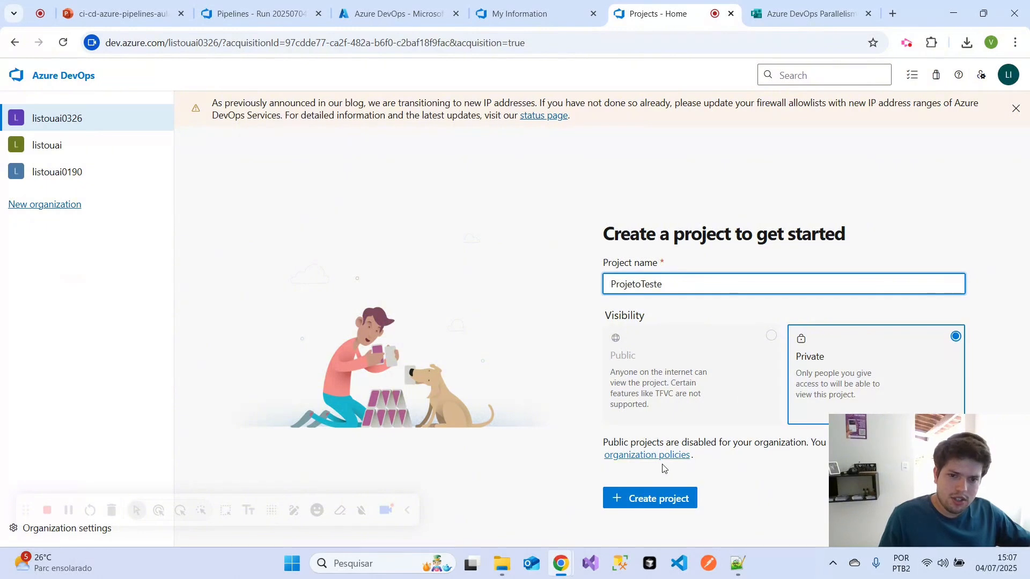
left_click(651, 498)
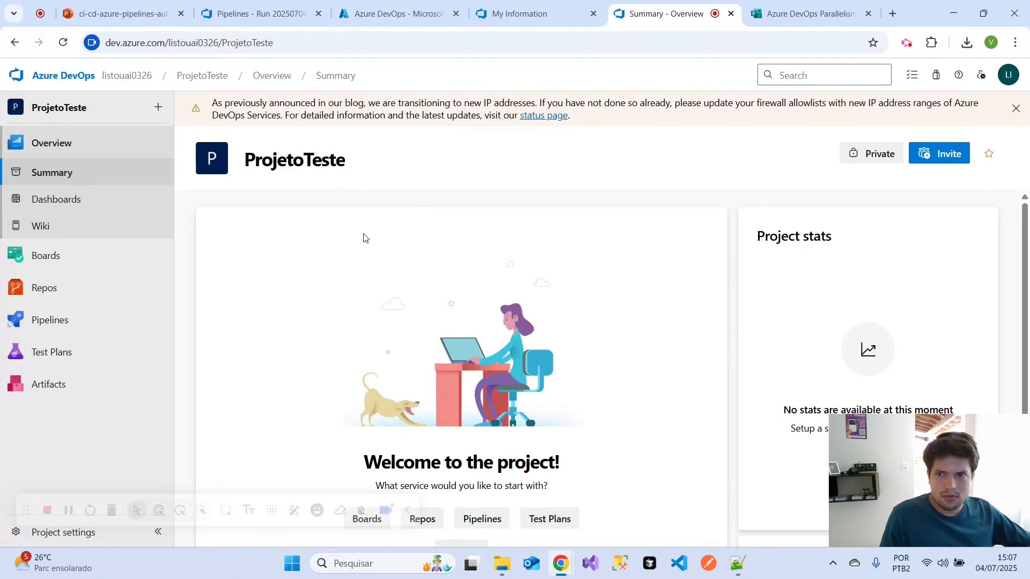
- Return to the PowerPoint presentation and go through each point of the slide "Do zero ao primeiro deploy"
left_click(142, 12)
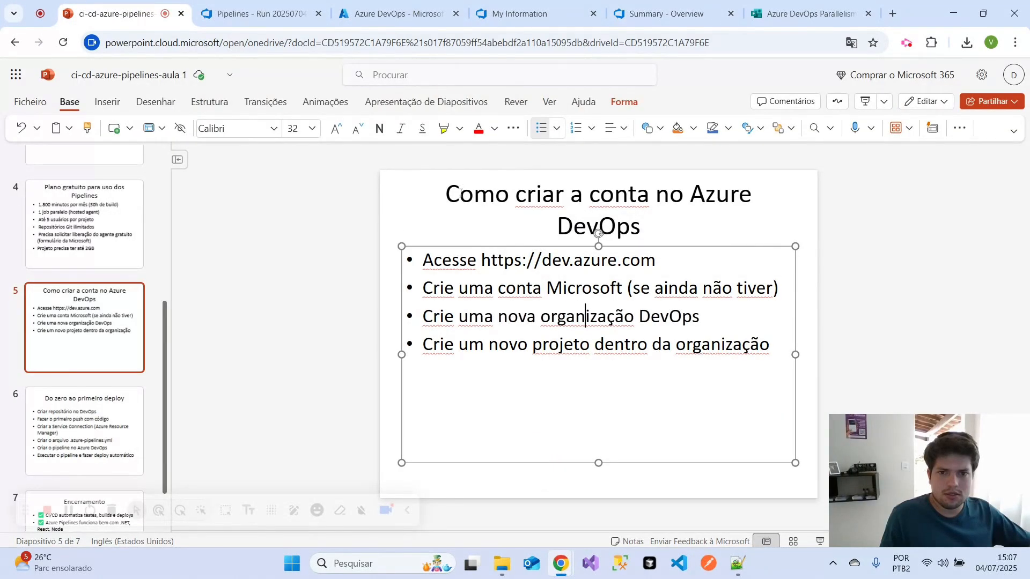
triple_click(735, 350)
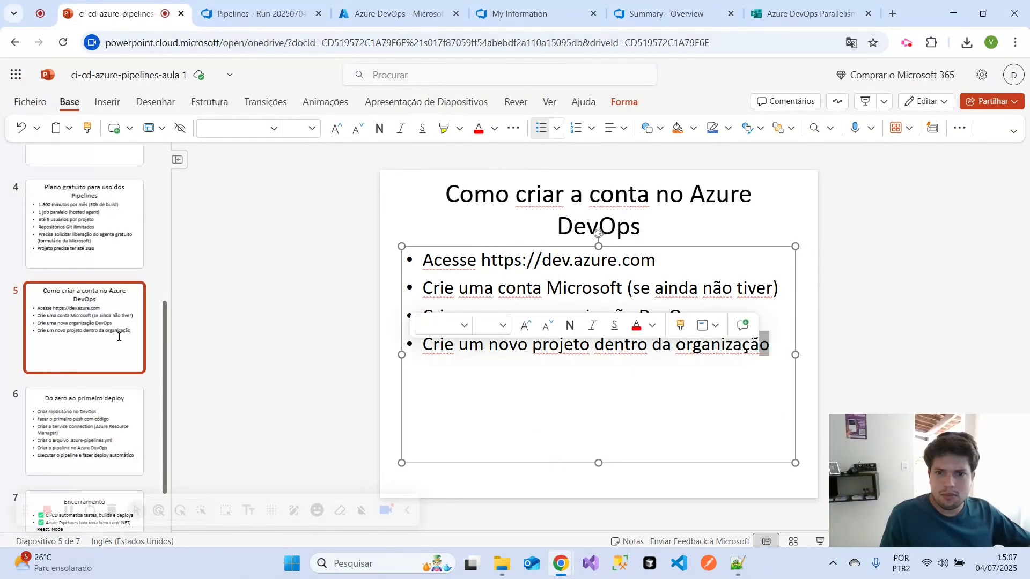
left_click(76, 421)
left_click_drag(453, 210, 748, 211)
left_click(676, 312)
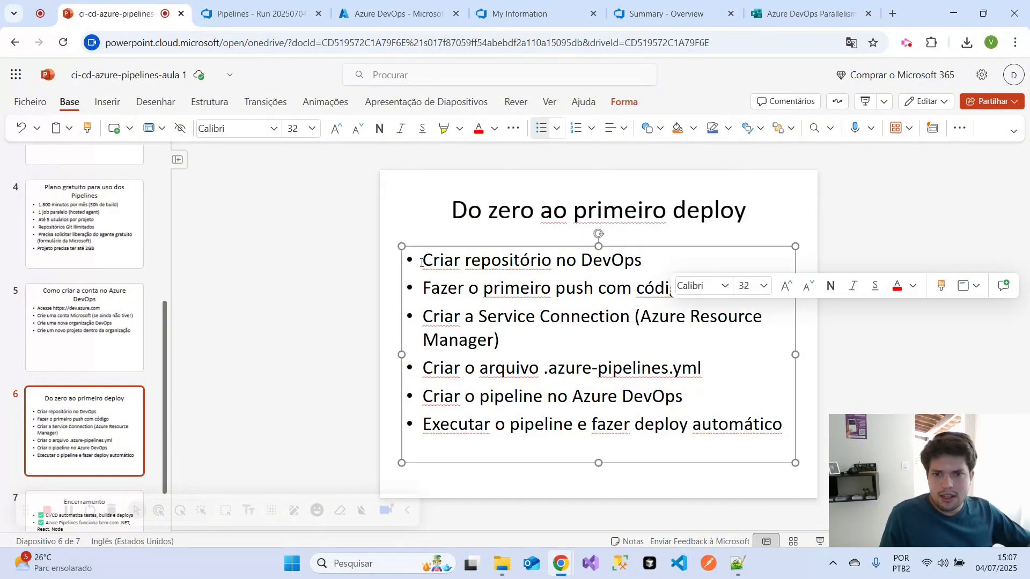
left_click_drag(421, 262, 645, 267)
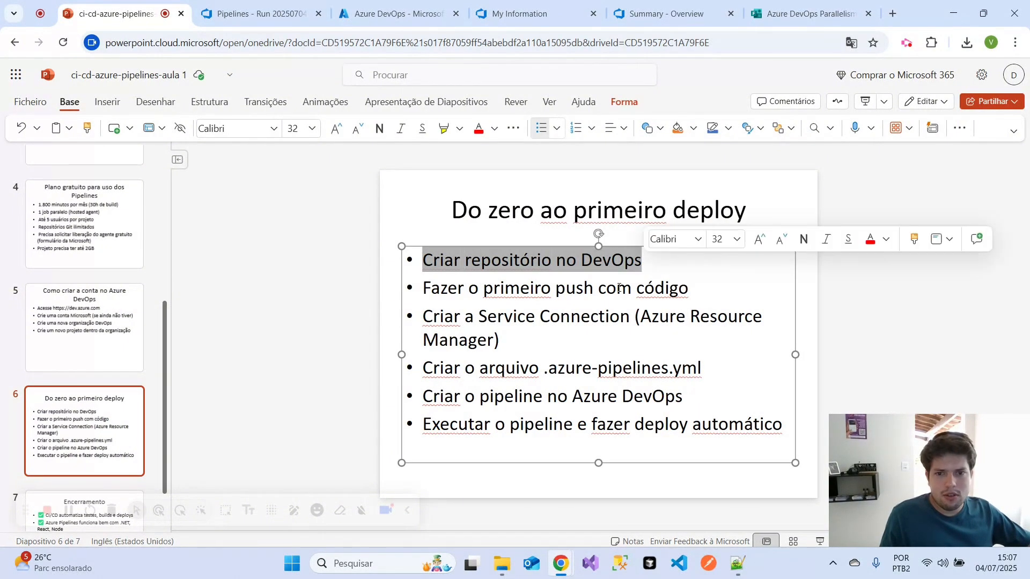
left_click(507, 295)
left_click_drag(427, 288, 706, 293)
left_click(755, 296)
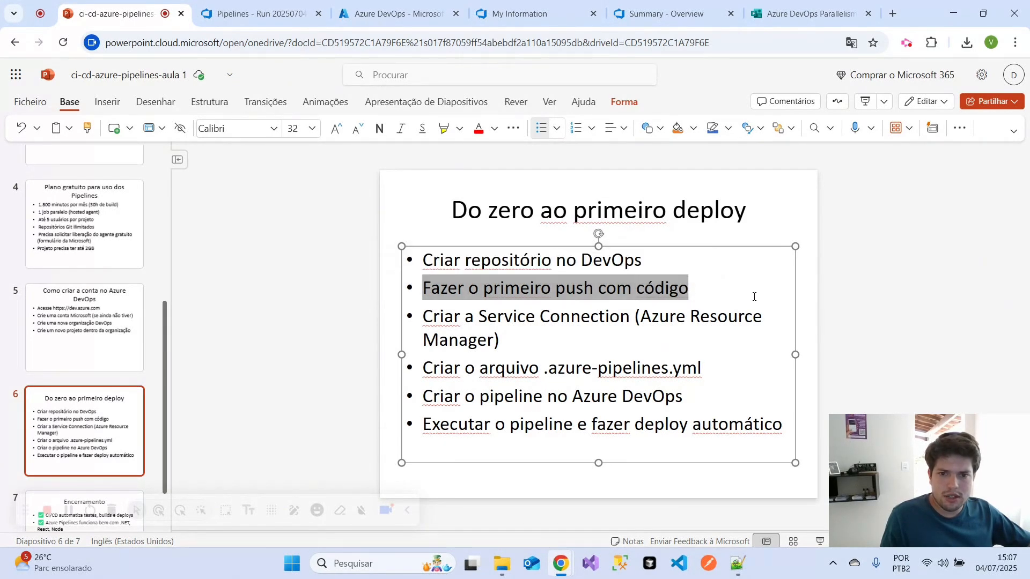
left_click_drag(514, 340, 423, 317)
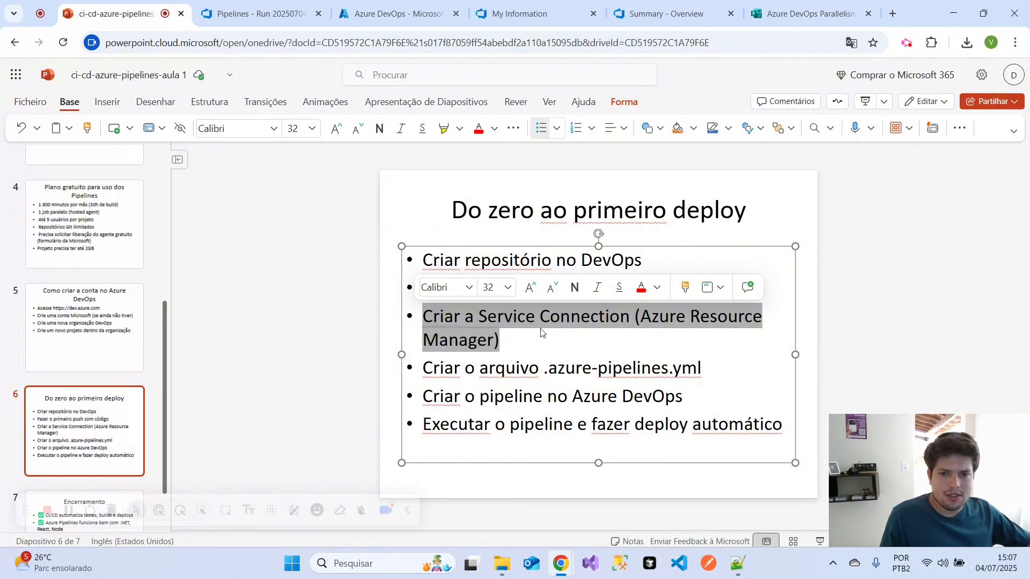
left_click_drag(711, 368, 424, 367)
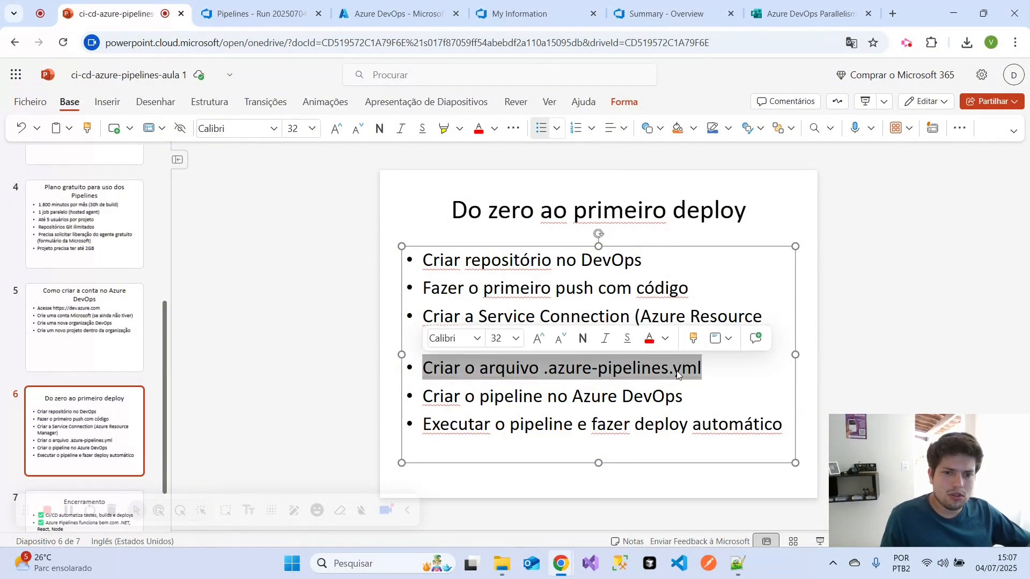
left_click(583, 397)
left_click_drag(681, 397, 423, 397)
left_click_drag(792, 432, 428, 431)
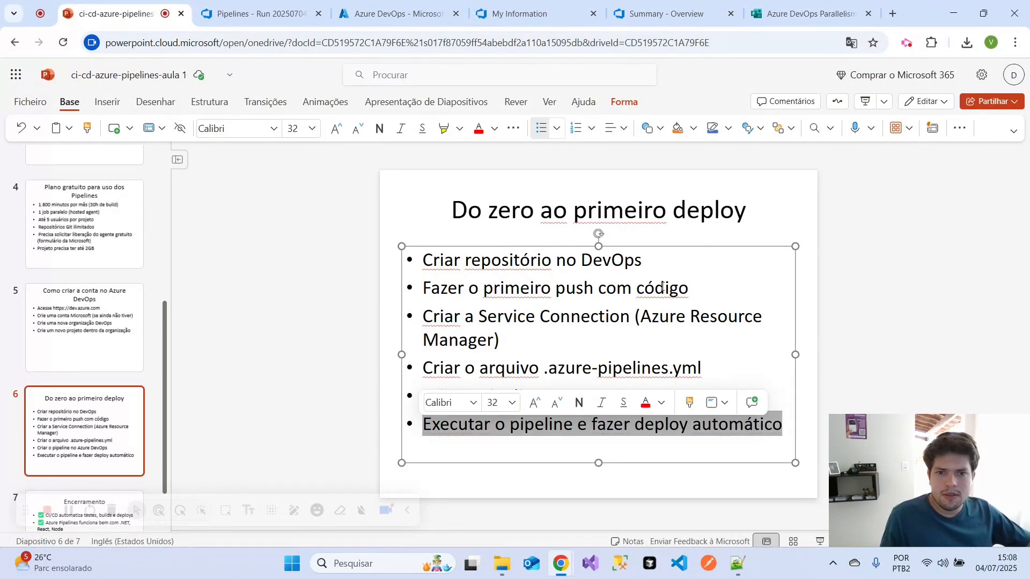
left_click_drag(642, 262, 421, 264)
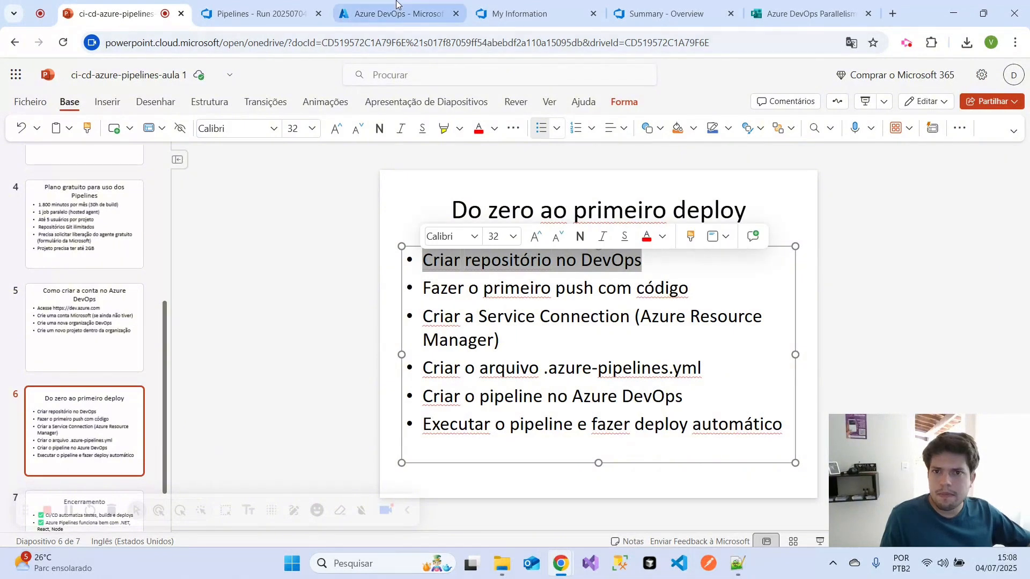
- Return to the ProjetoTeste summary page in Azure DevOps, close the My Information page and examine the project overview
left_click(665, 14)
left_click(592, 14)
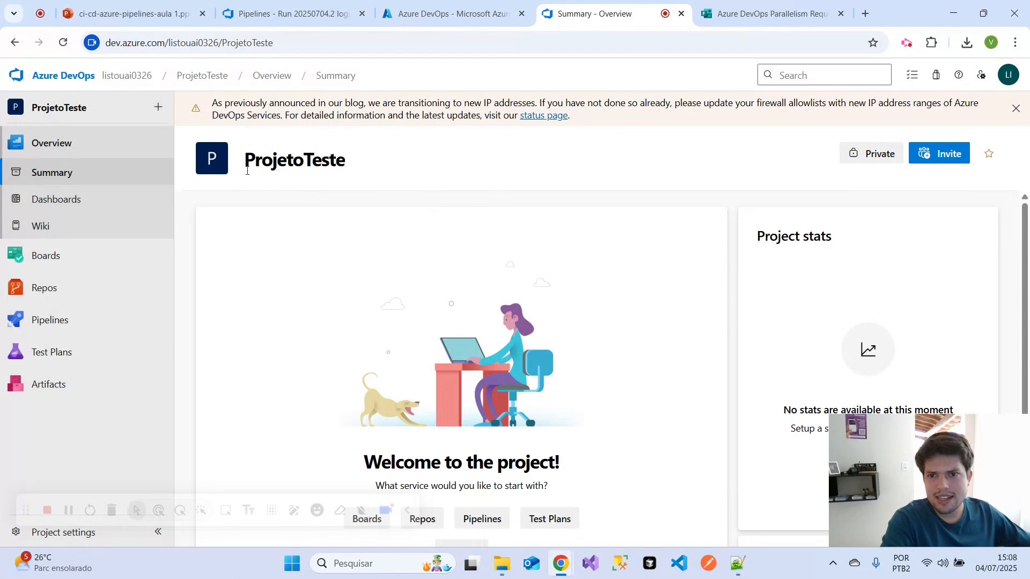
mouse_move(247, 170)
left_mouse_down()
mouse_move(362, 171)
mouse_move(339, 181)
left_mouse_up()
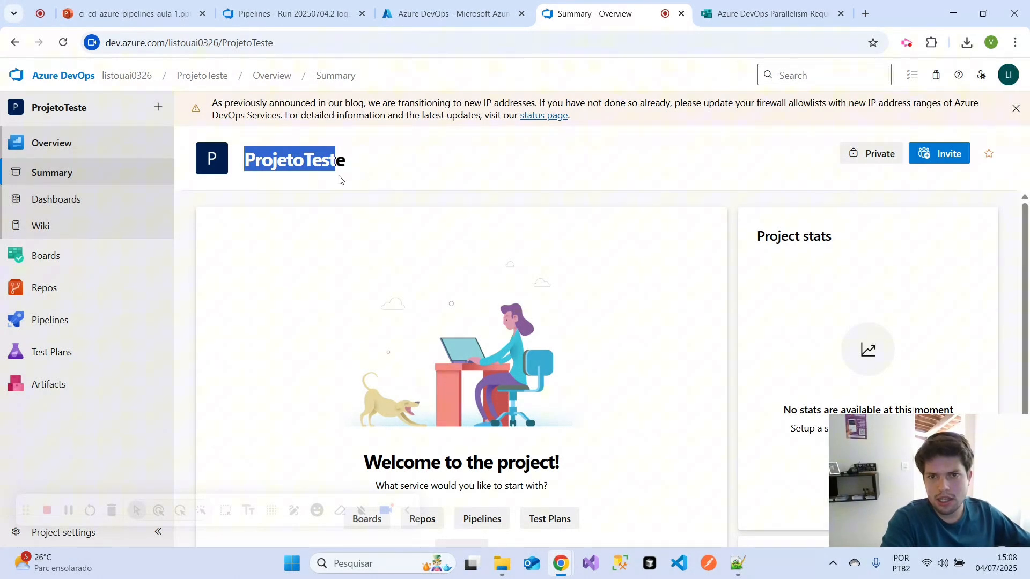
left_click(359, 199)
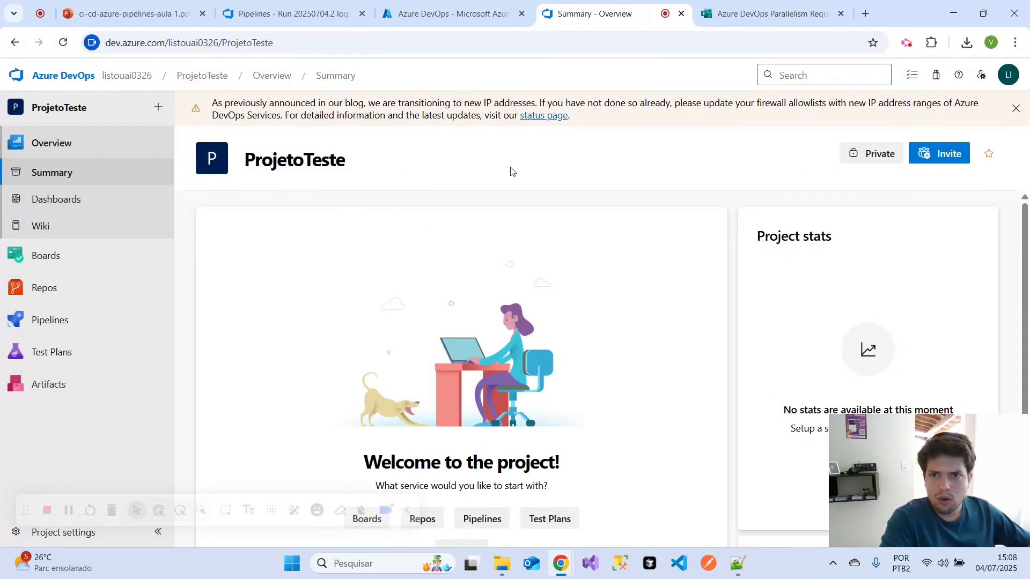
- Reopen the list of Azure DevOps organizations from the Azure portal and close the ProjetoTeste summary page
left_click(479, 5)
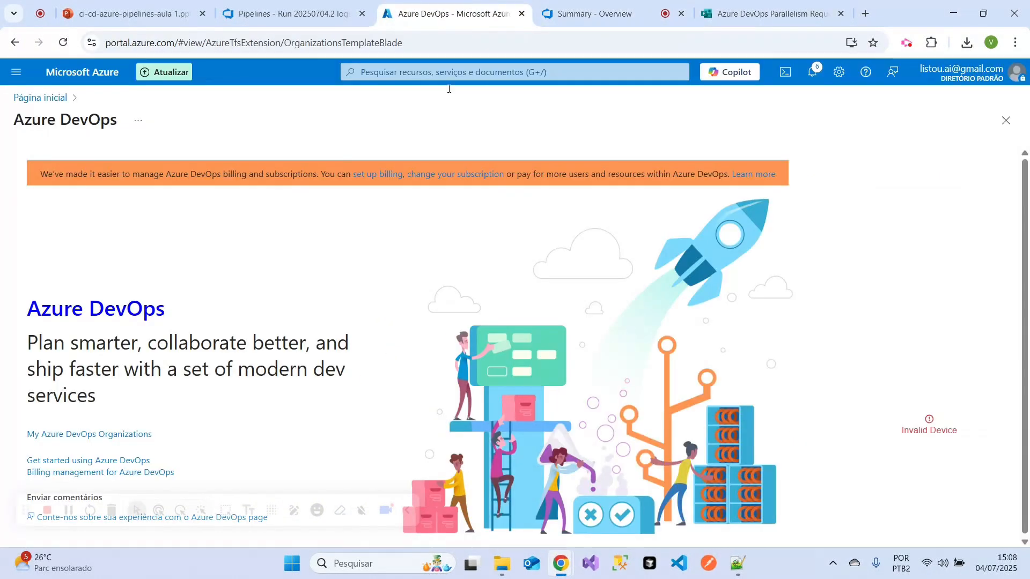
left_click(91, 433)
left_click(731, 13)
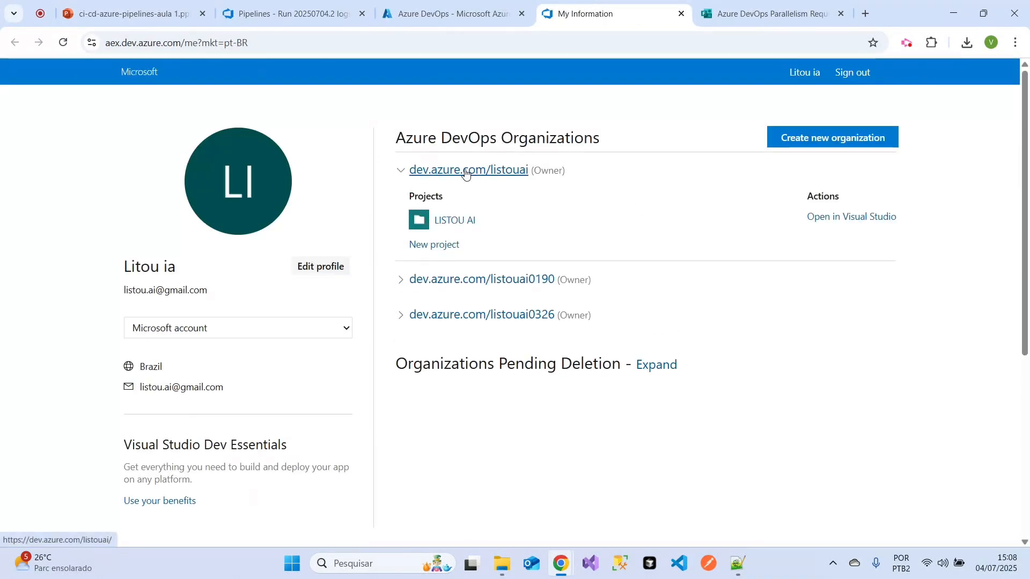
- Open the listouai organization, close the My Information page and open the repository files of the LISTOU AI project
left_click(471, 169)
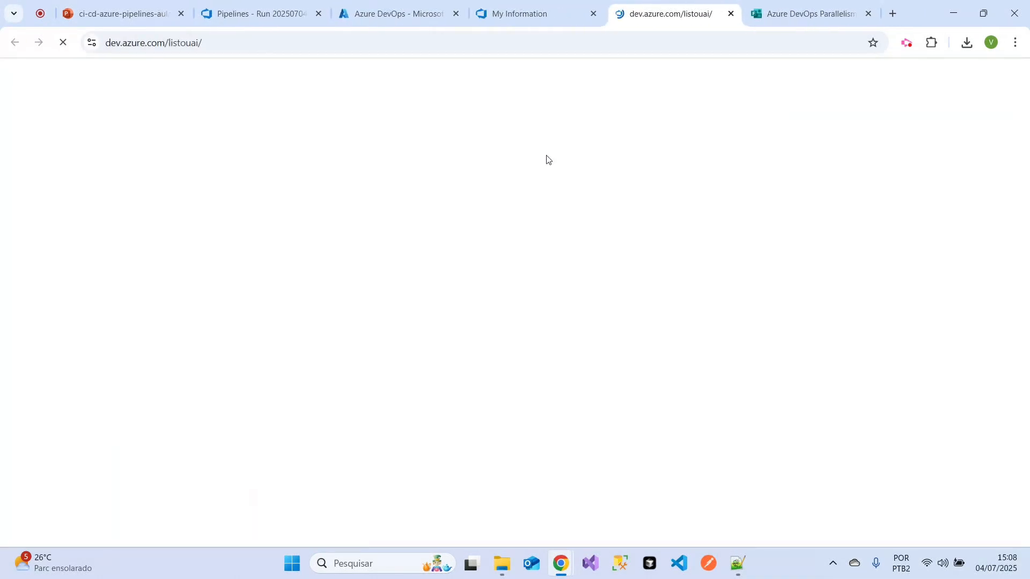
left_click(593, 13)
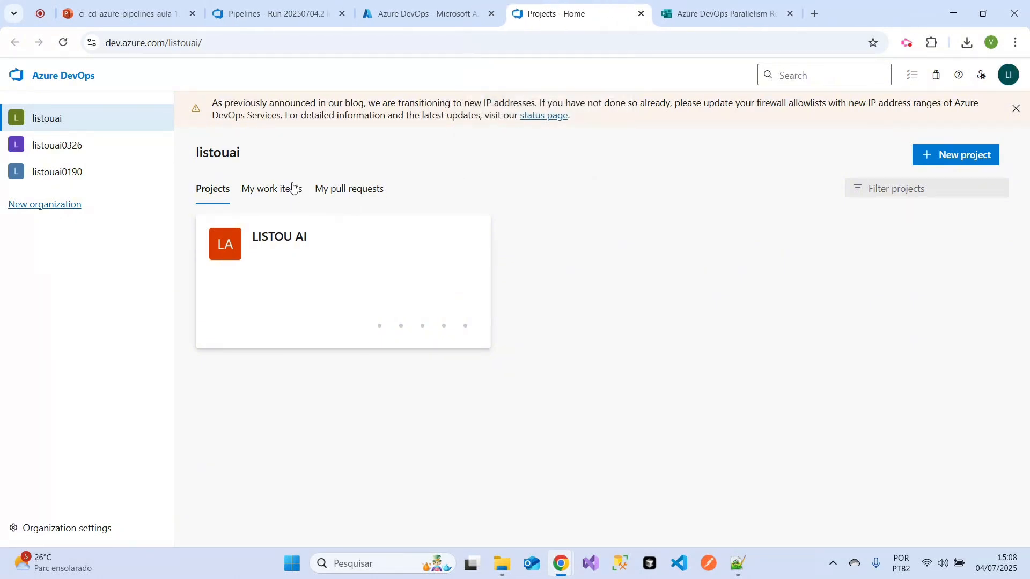
left_click(326, 282)
mouse_move(134, 288)
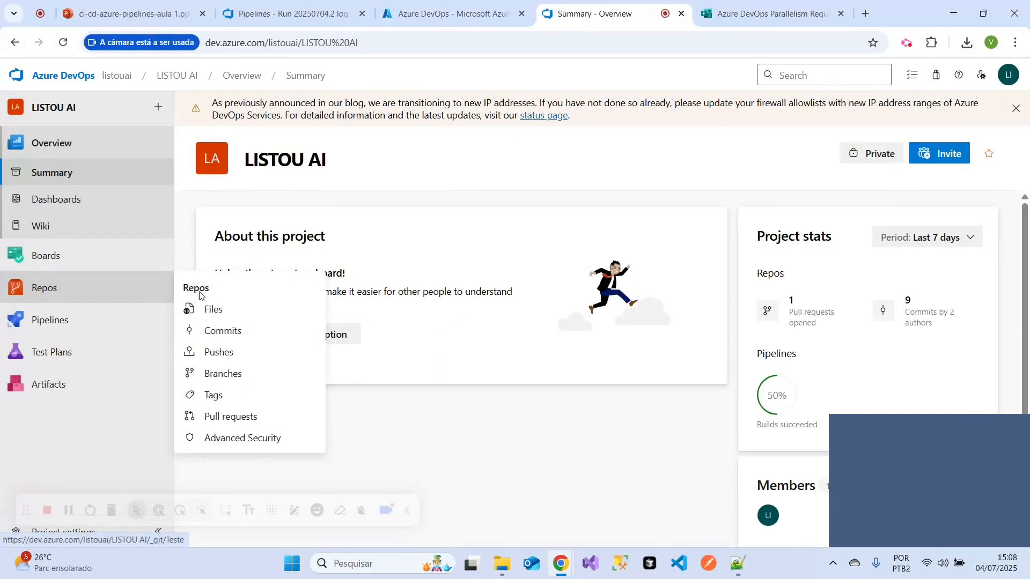
left_click(237, 313)
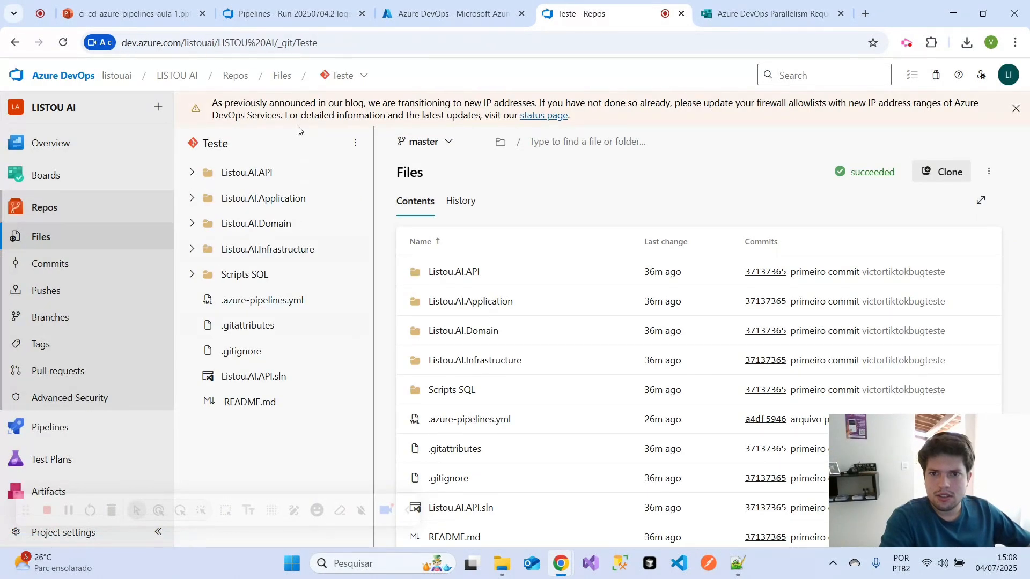
- Delete the Teste repository from the LISTOU AI project, confirming with its name
left_click(344, 76)
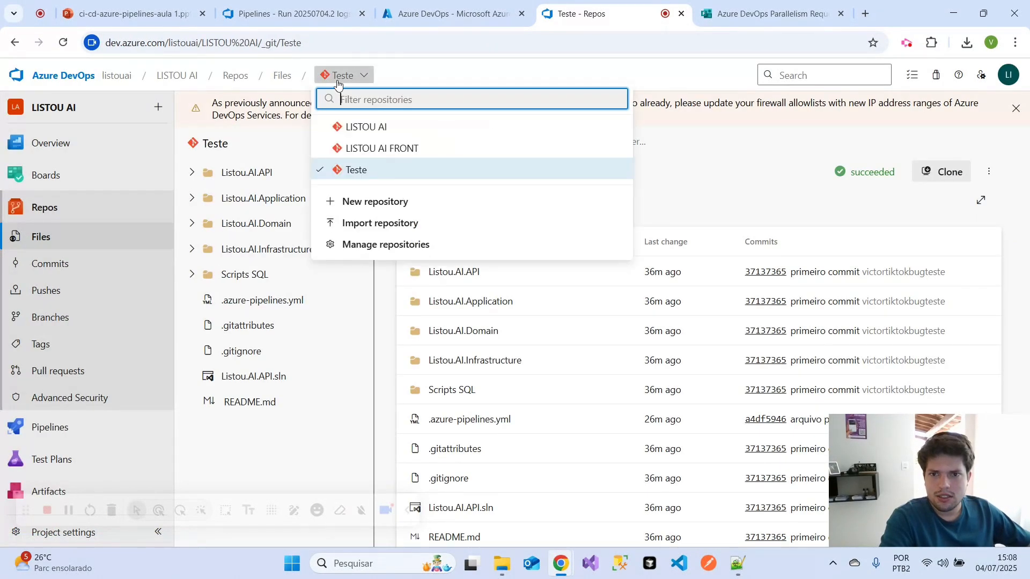
left_click(379, 245)
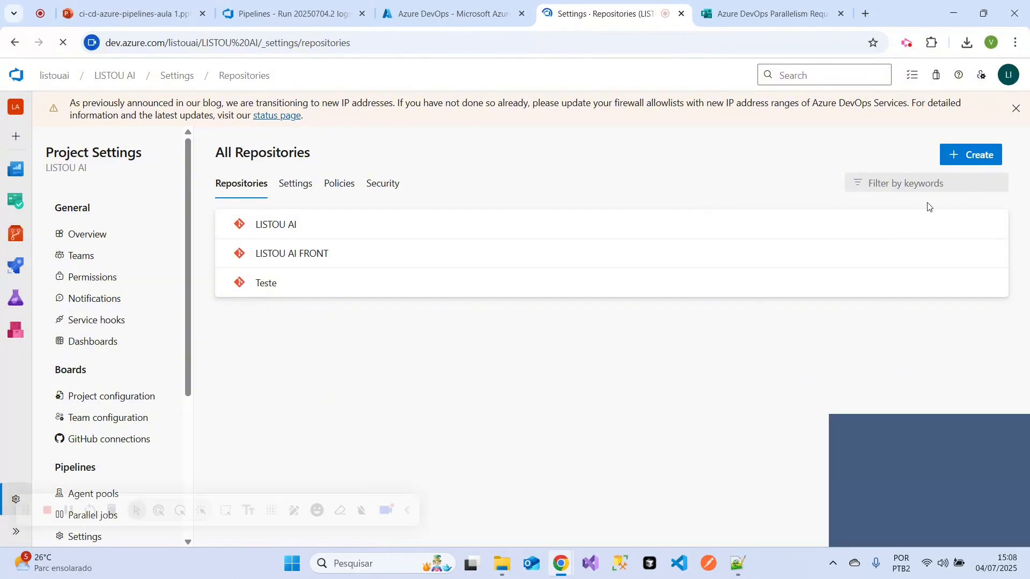
left_click(989, 283)
left_click(885, 354)
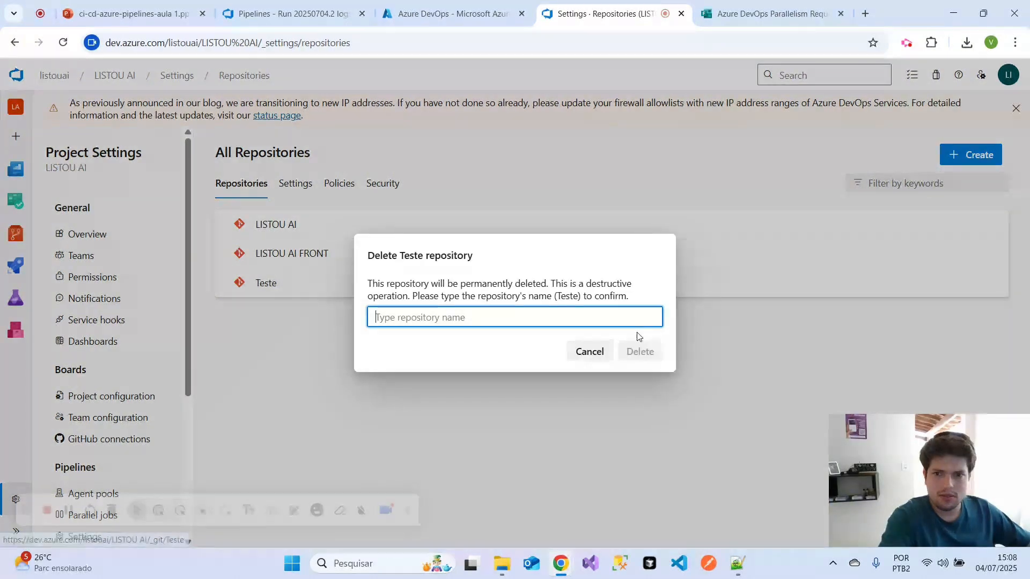
type("Teste")
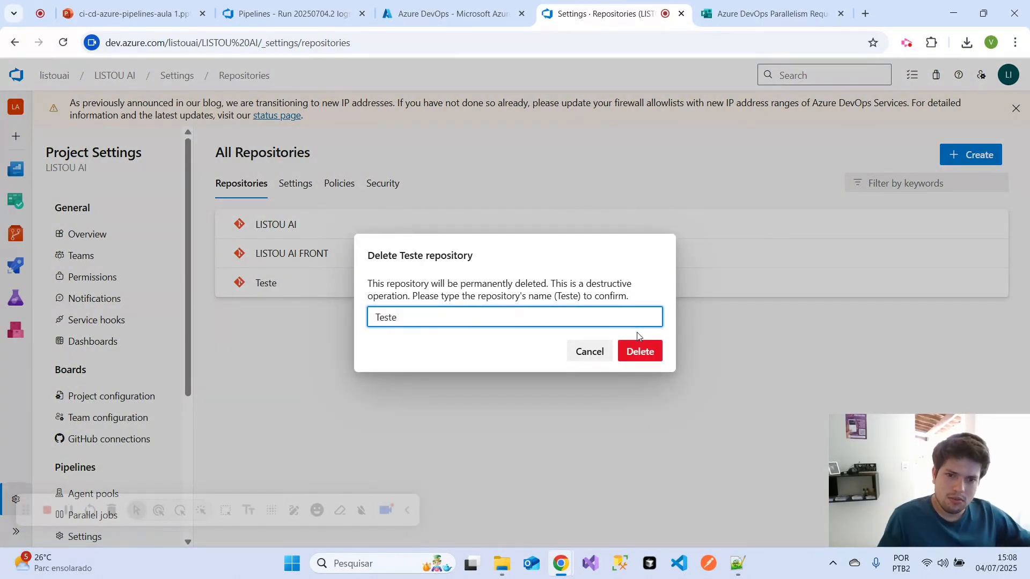
left_click(642, 352)
- Create a new Git repository named Teste in the LISTOU AI project, without a README
mouse_move(15, 234)
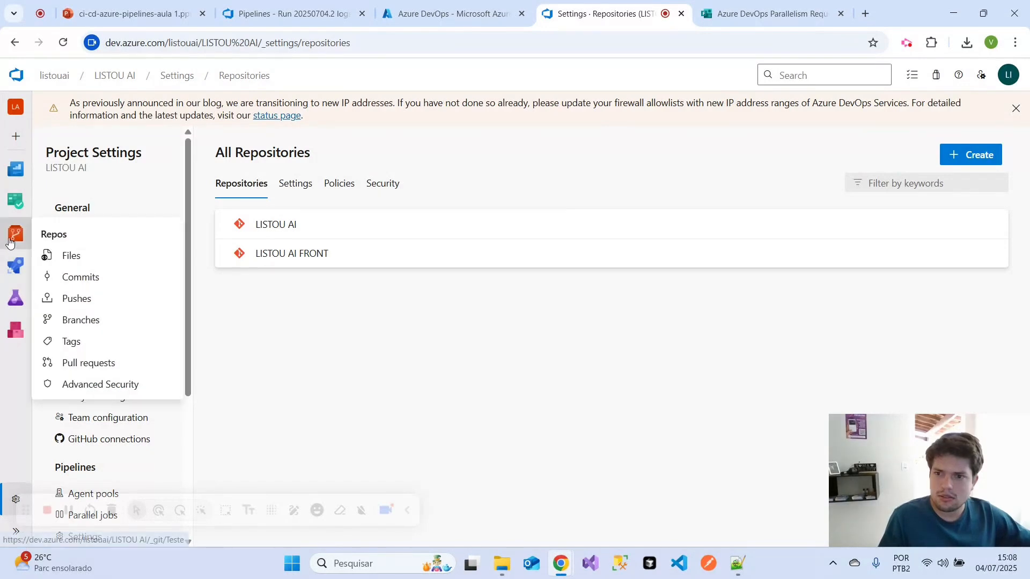
left_click(70, 253)
left_click(342, 77)
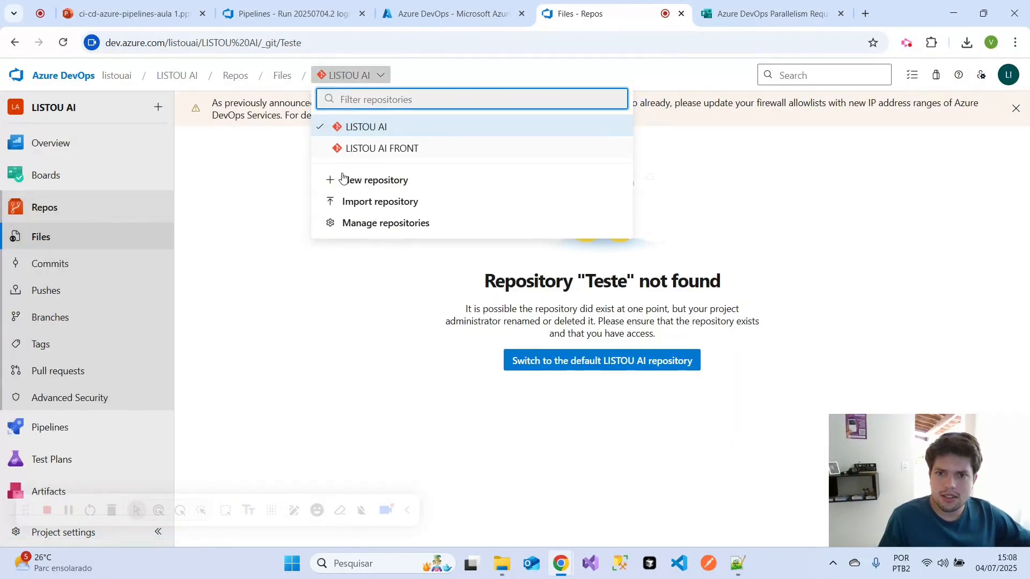
left_click(352, 181)
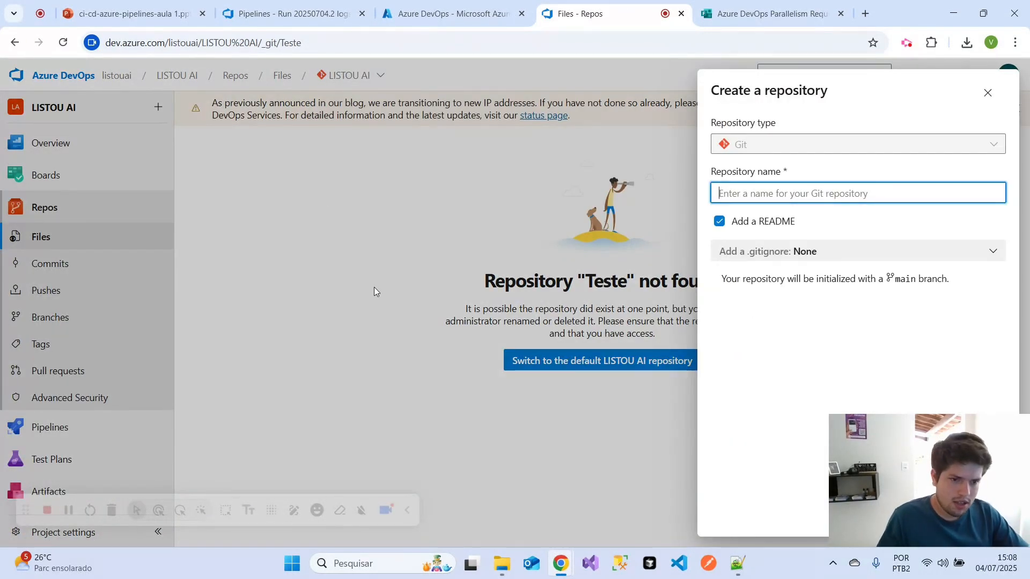
type("Teste")
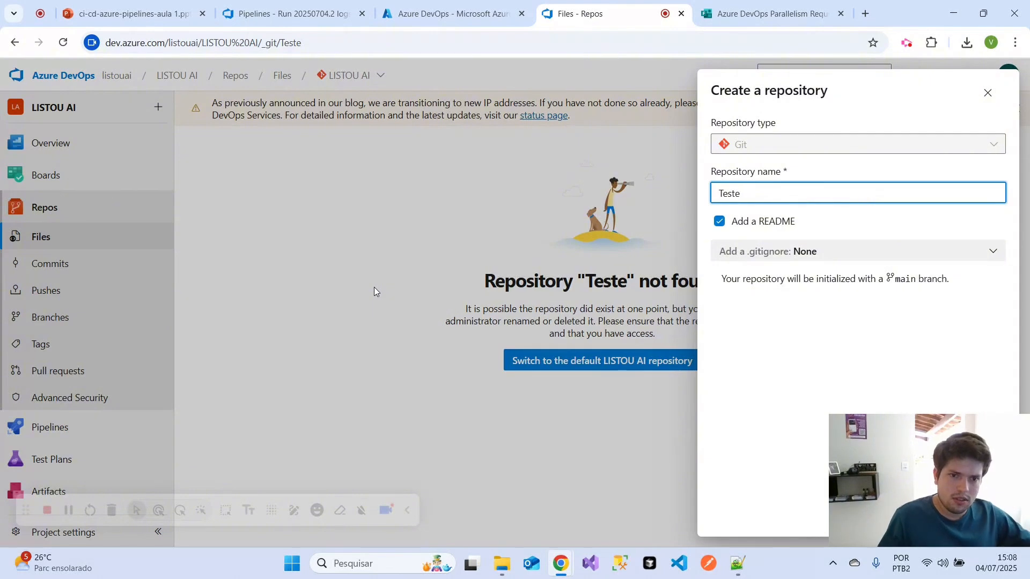
left_click(719, 222)
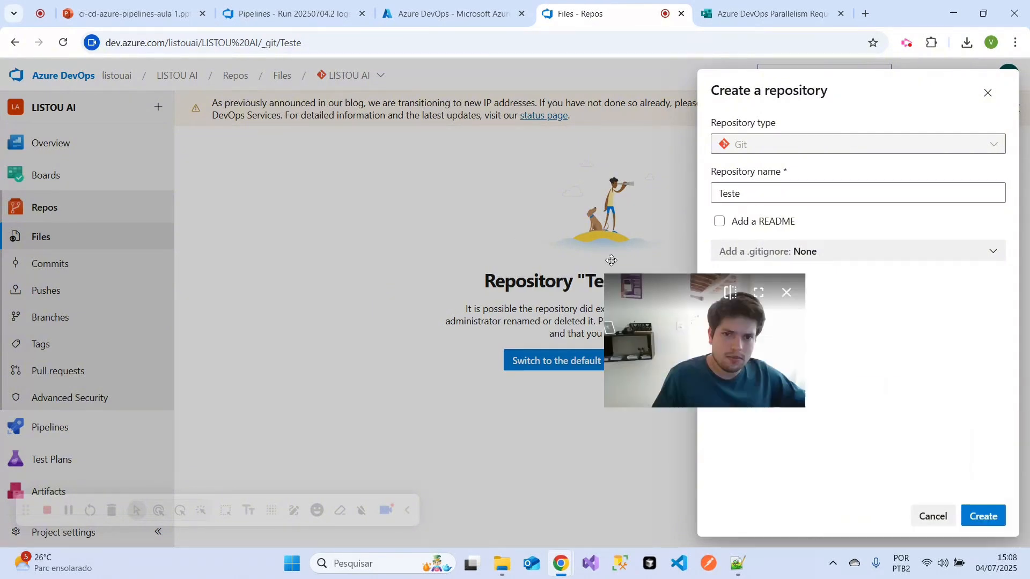
left_click(968, 517)
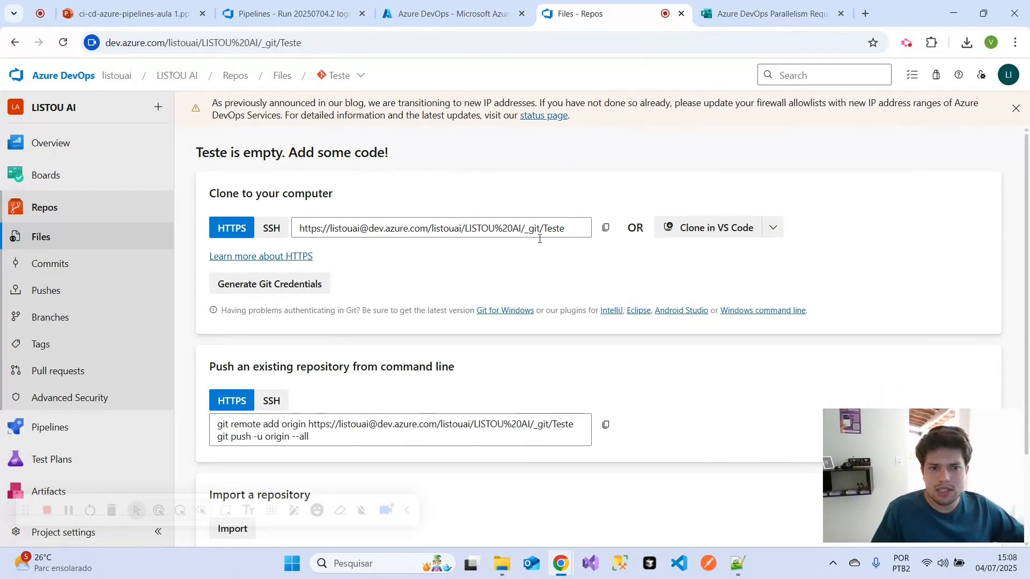
- Open the Branches page of the empty Teste repository and look through its clone, push, import and initialize options
left_click(339, 76)
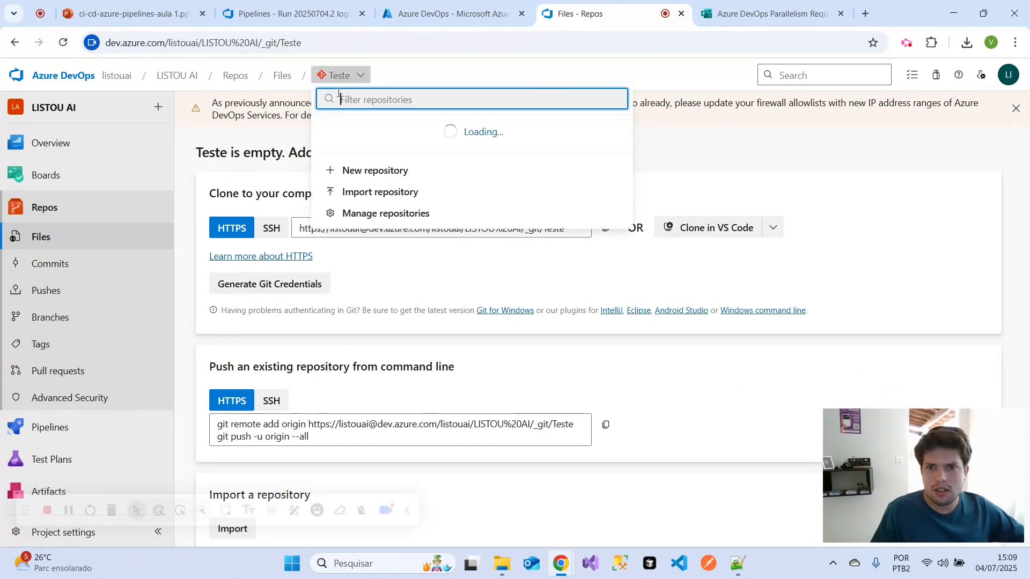
left_click(364, 176)
left_click(86, 327)
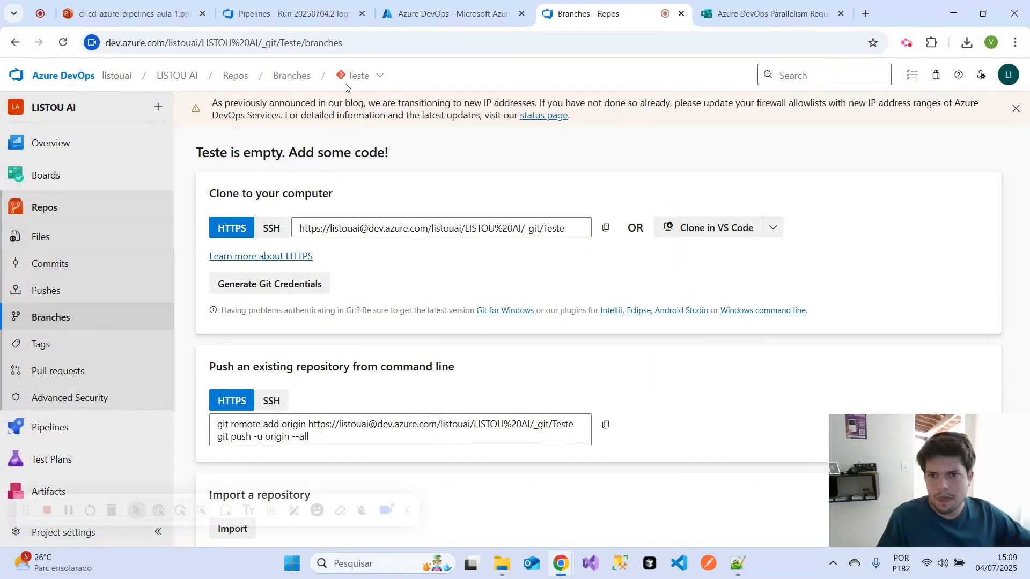
scroll(558, 349, "down", 1)
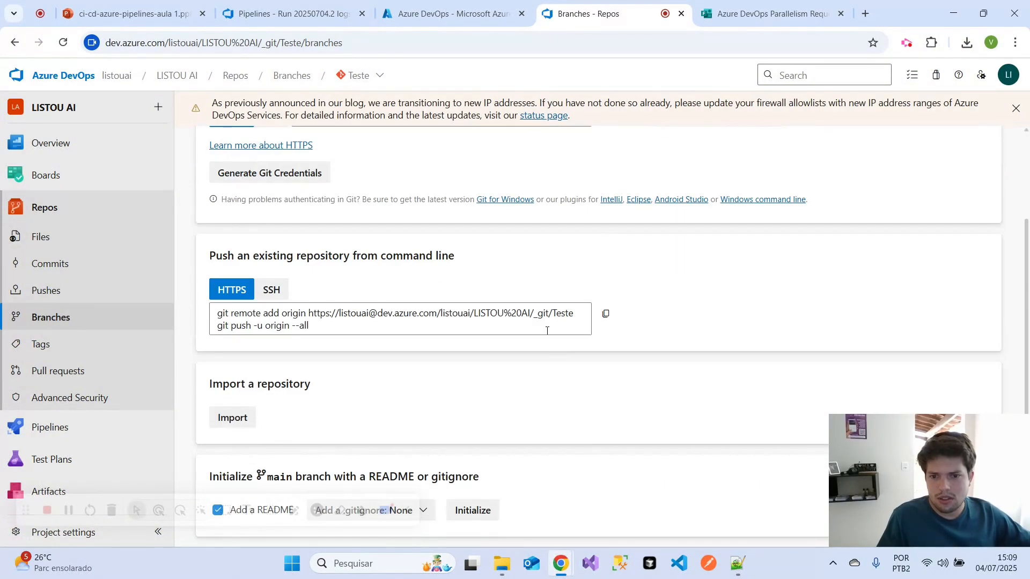
scroll(651, 244, "up", 1)
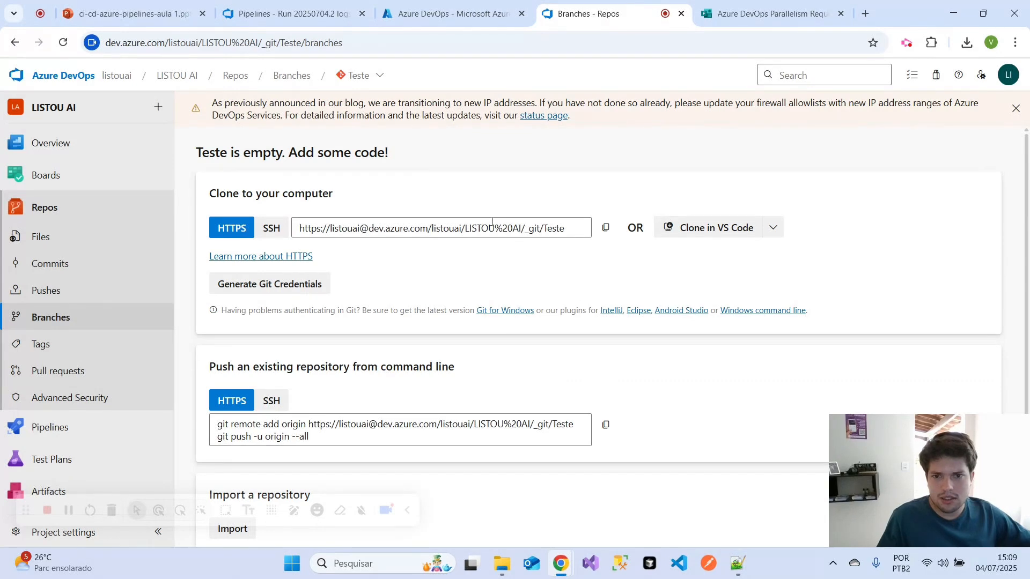
- Clone the Teste repository in Visual Studio from its HTTPS URL and show its Git changes
left_click(475, 228)
key("ctrl+c")
left_click(590, 563)
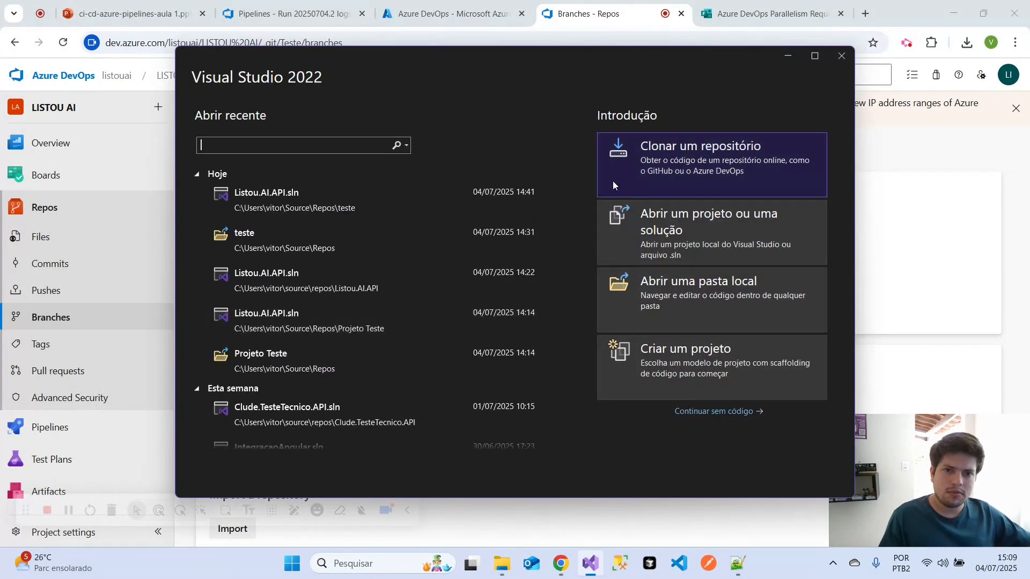
left_click(613, 185)
key("ctrl+v")
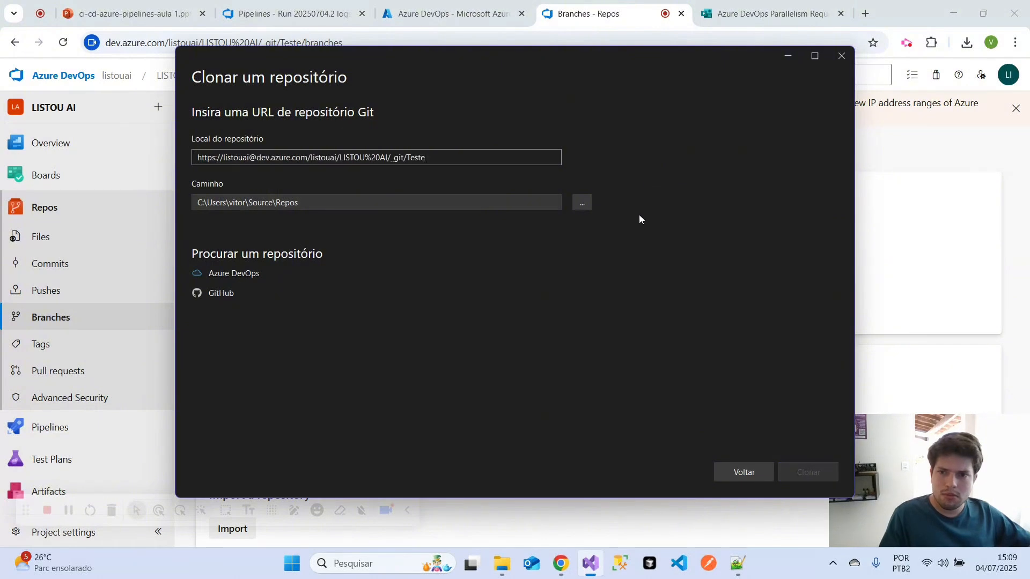
left_click(793, 474)
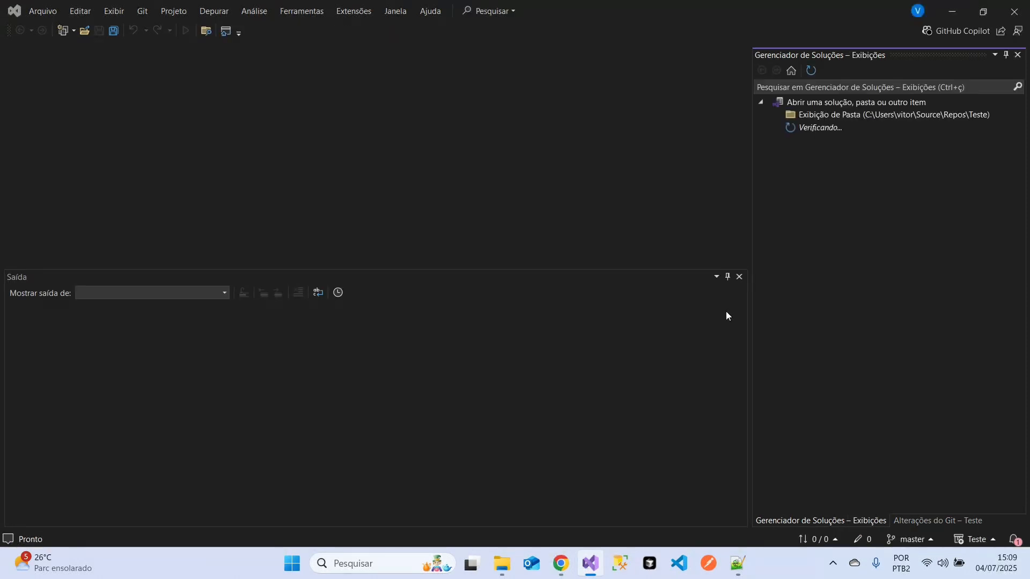
left_click(912, 518)
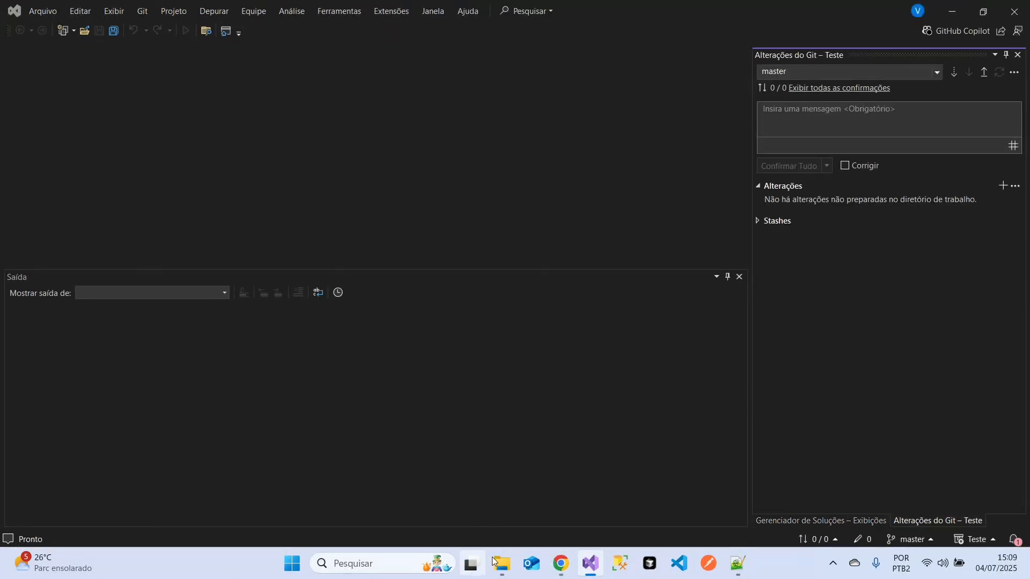
- Switch to the Azure portal in the browser, go to its home page and look at the listouaiapi app service
mouse_move(562, 566)
left_click(433, 487)
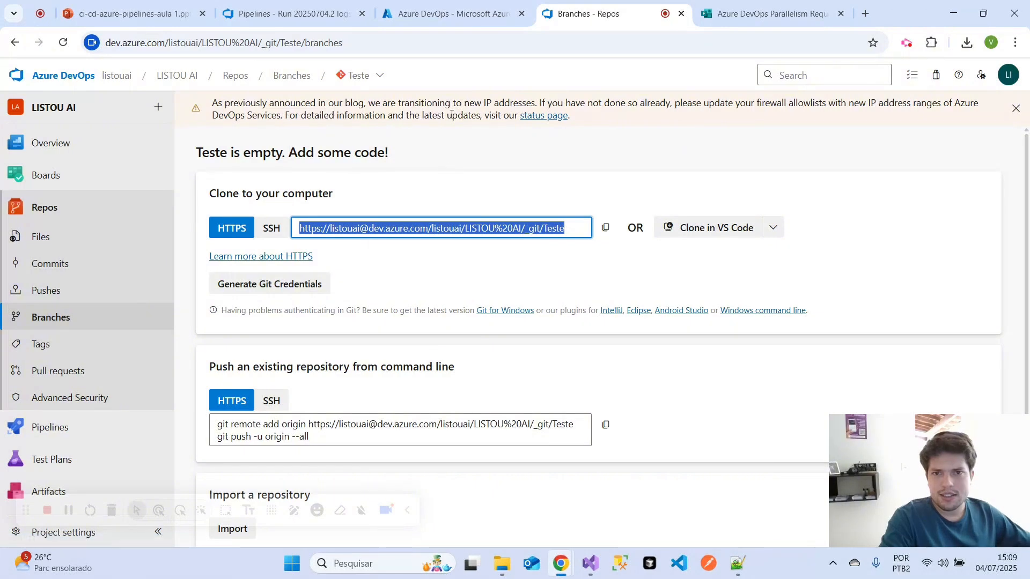
left_click(453, 15)
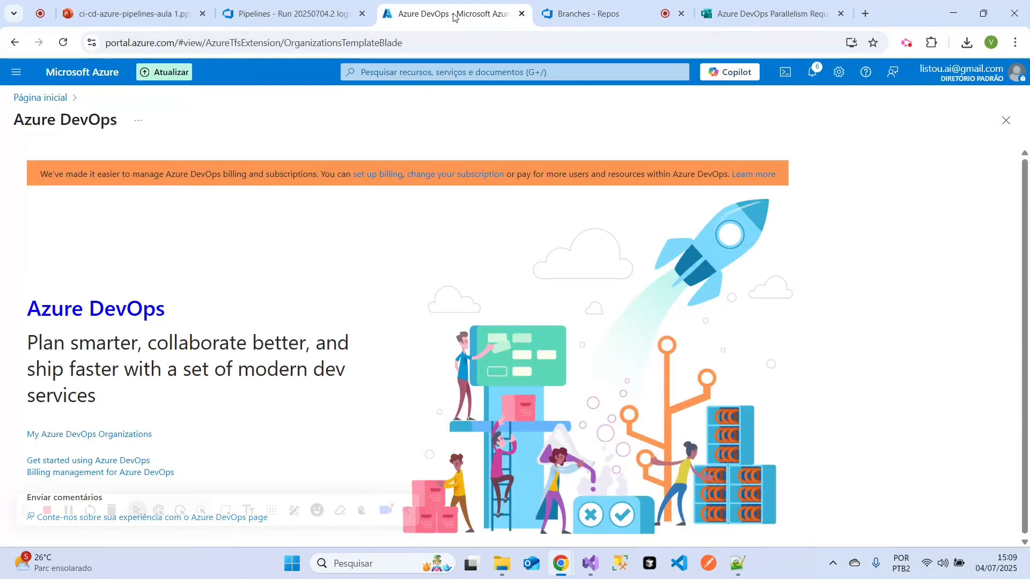
left_click(48, 96)
mouse_move(188, 316)
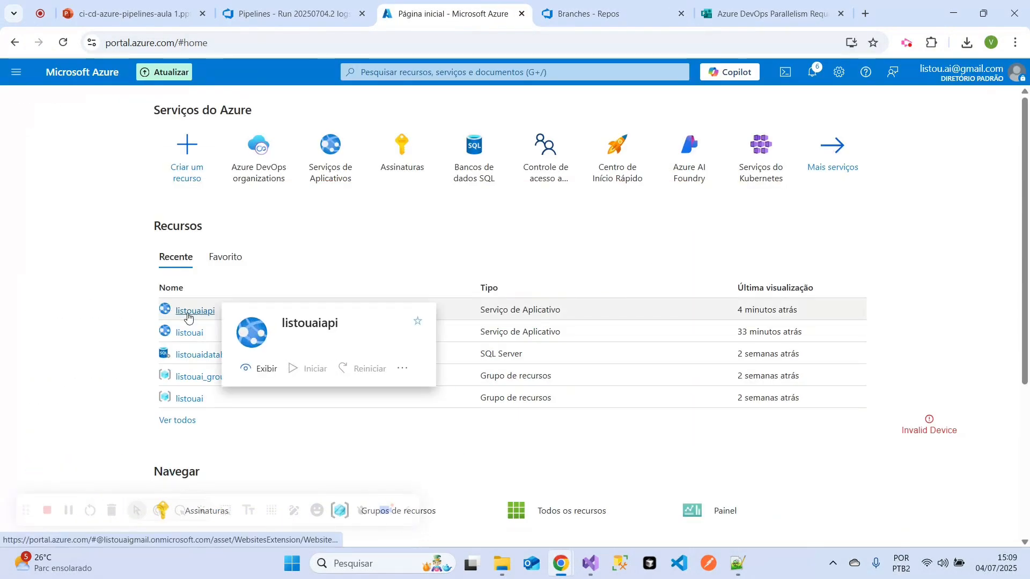
- In File Explorer, copy everything in the Listou.AI.API folder except .git and .vs into the cloned Teste folder
left_click(502, 567)
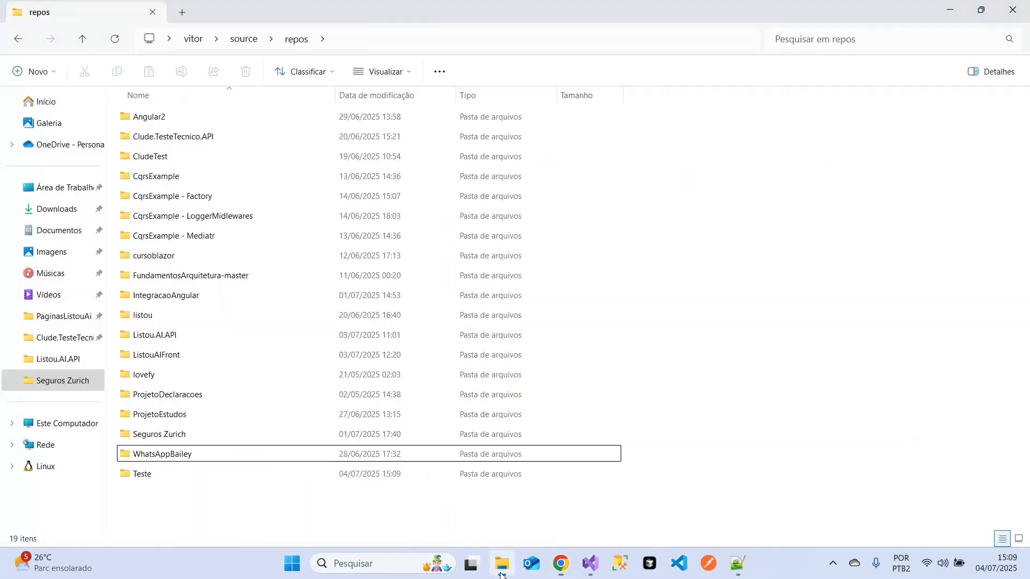
double_click(166, 335)
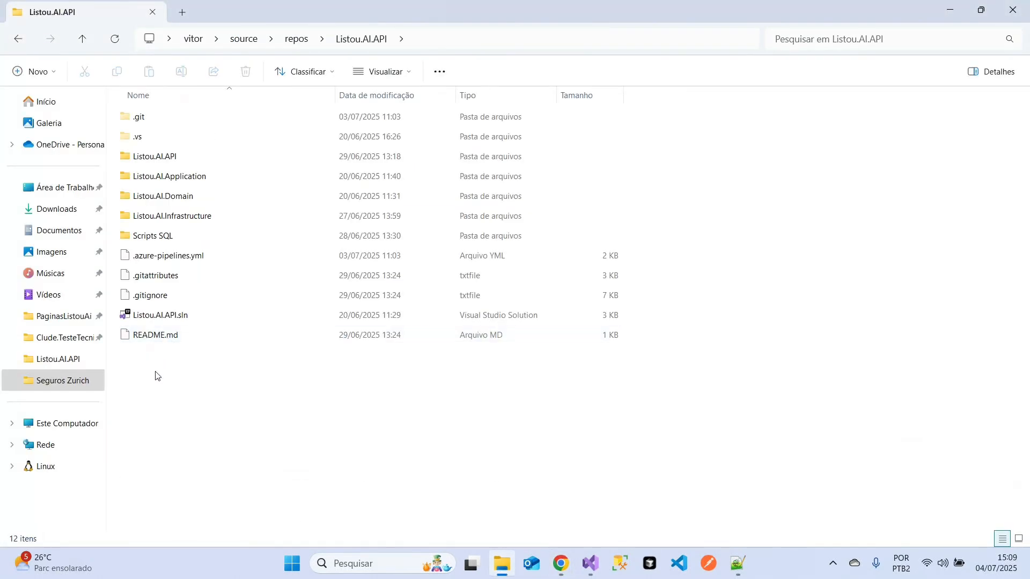
left_click_drag(156, 376, 207, 156)
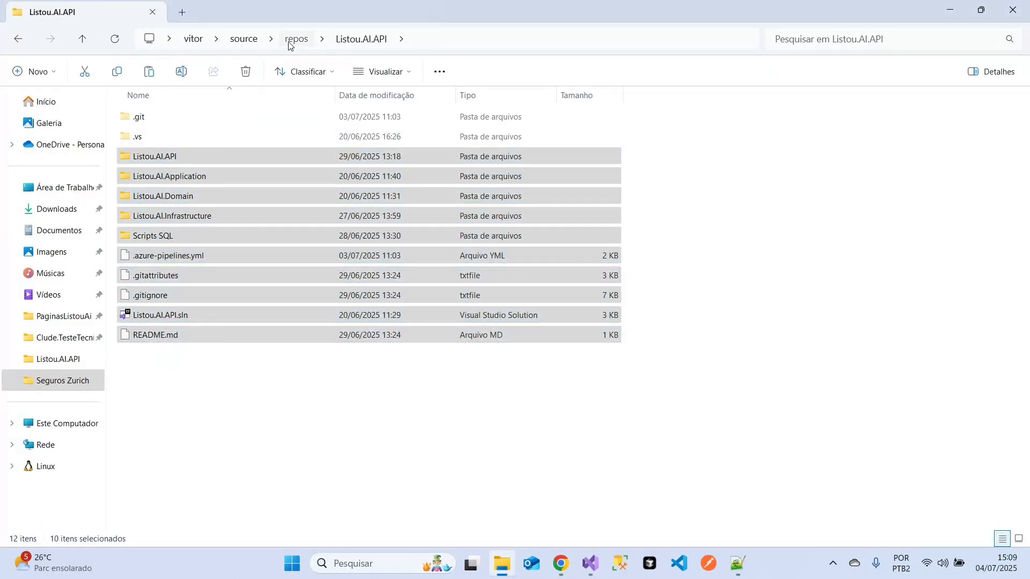
left_click(290, 41)
left_click(184, 459)
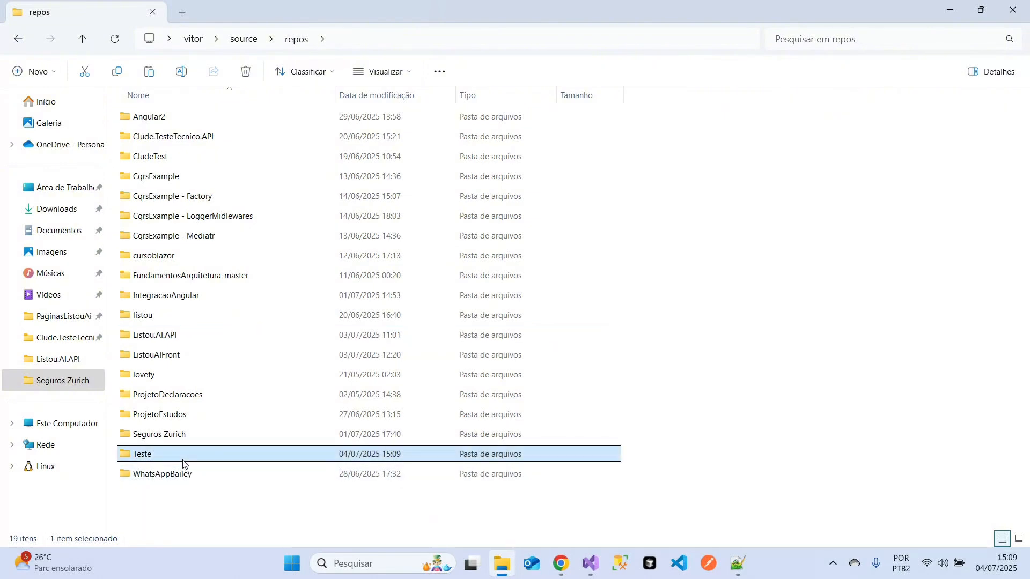
double_click(183, 459)
key("ctrl+v")
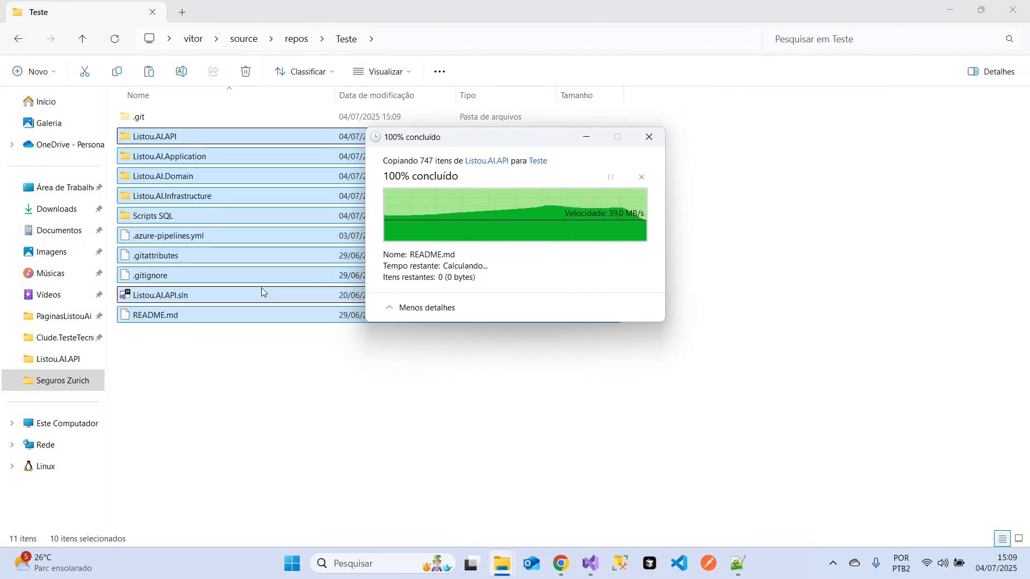
- Delete the .azure-pipelines.yml file from the Teste folder
left_click(266, 374)
left_click(156, 239)
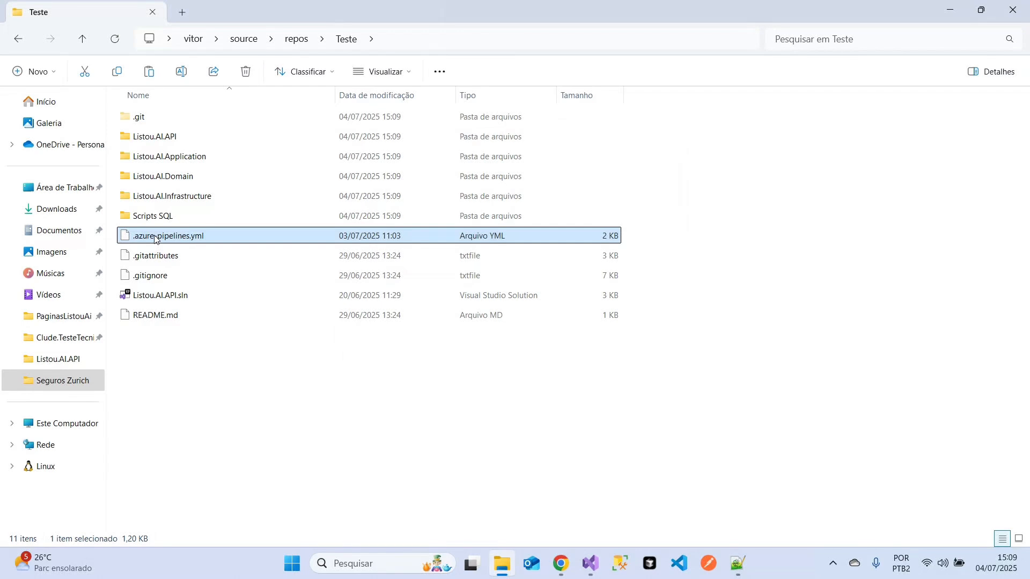
key("Delete")
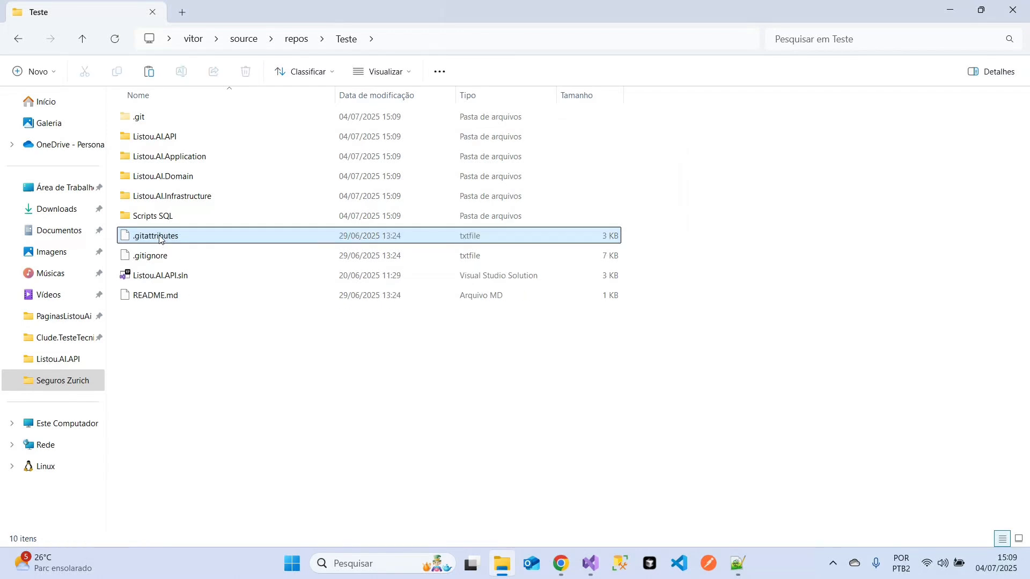
- Switch to Visual Studio and commit all changes to the master branch with the message "meu projeto"
left_click(591, 563)
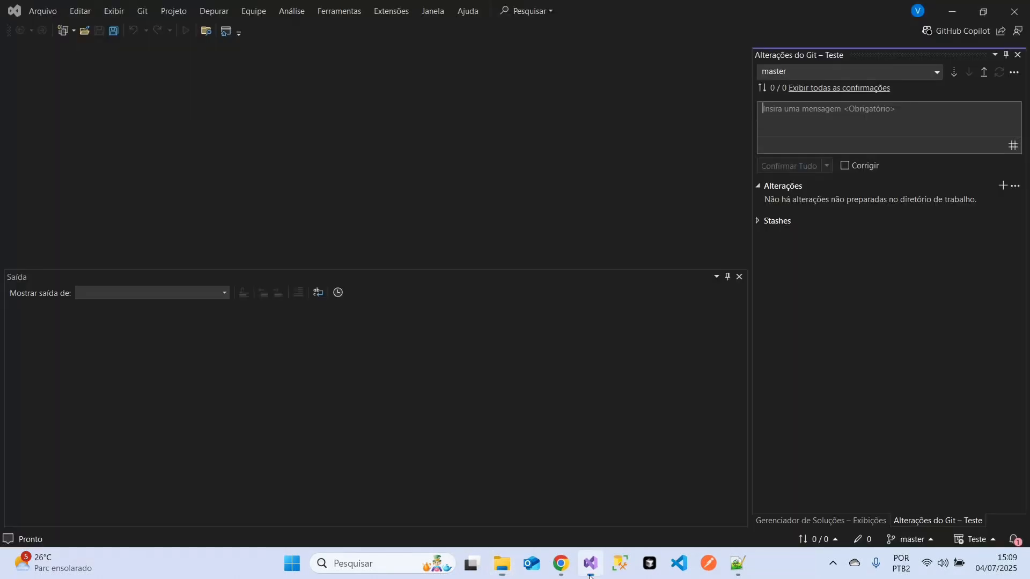
left_click(797, 119)
type("meu projeto")
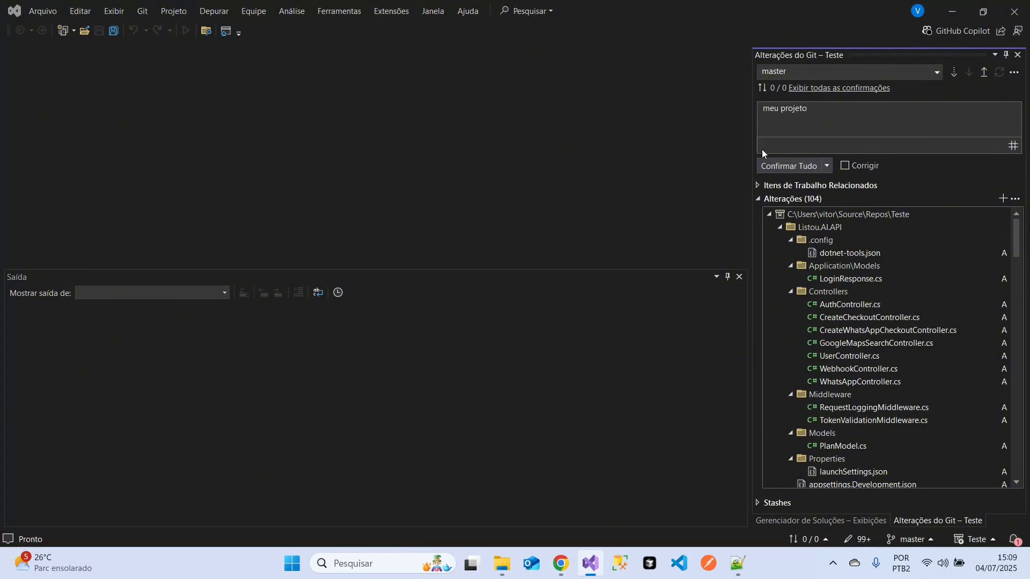
left_click(772, 165)
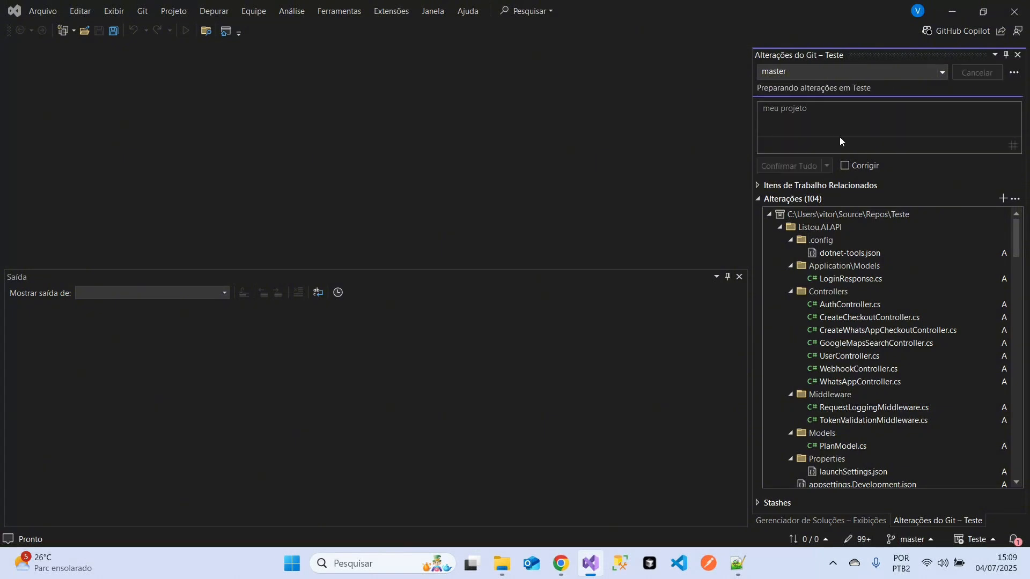
- Push the master commit to the remote repository and switch to the Chrome window with the Azure portal
left_click(982, 87)
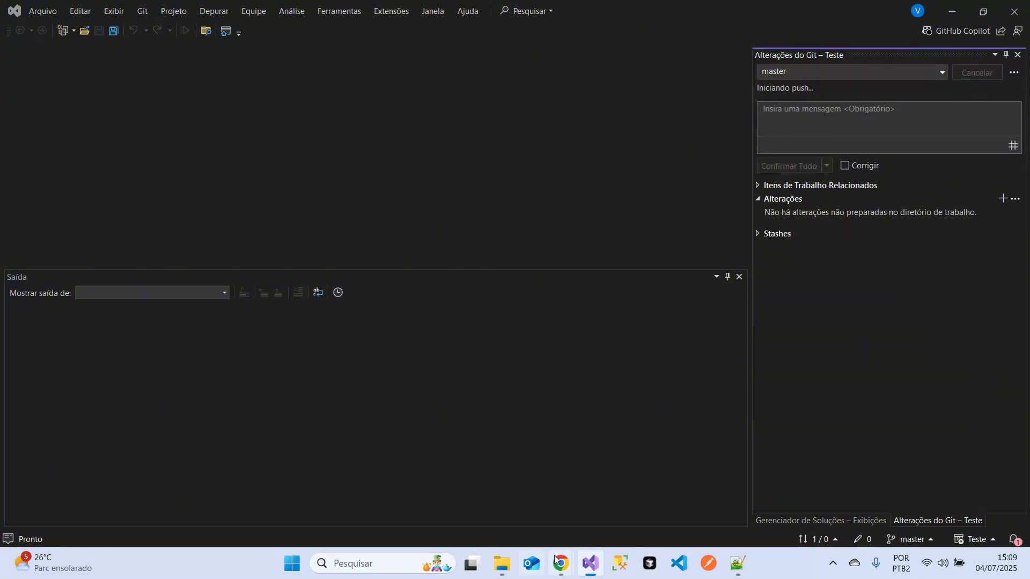
mouse_move(557, 562)
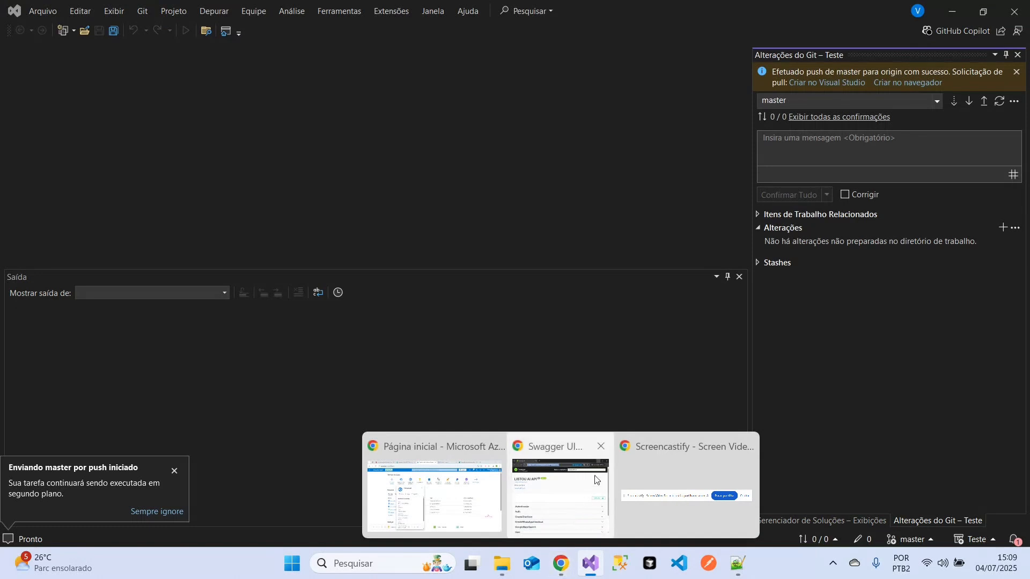
left_click(600, 446)
left_click(472, 488)
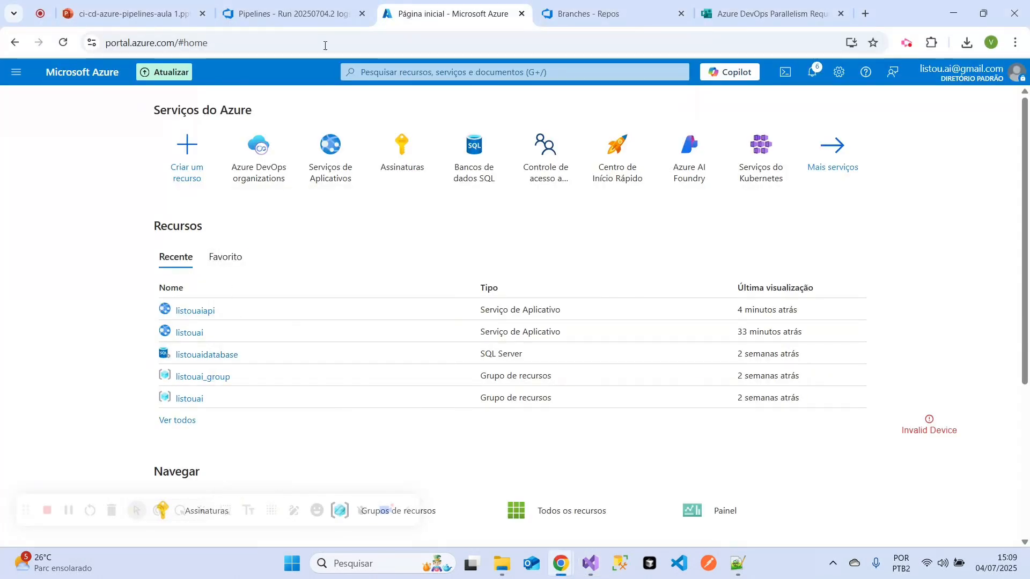
- In the Azure DevOps tab, refresh the Teste repository's Branches page and open the master branch to check its files
left_click(289, 14)
left_click(590, 14)
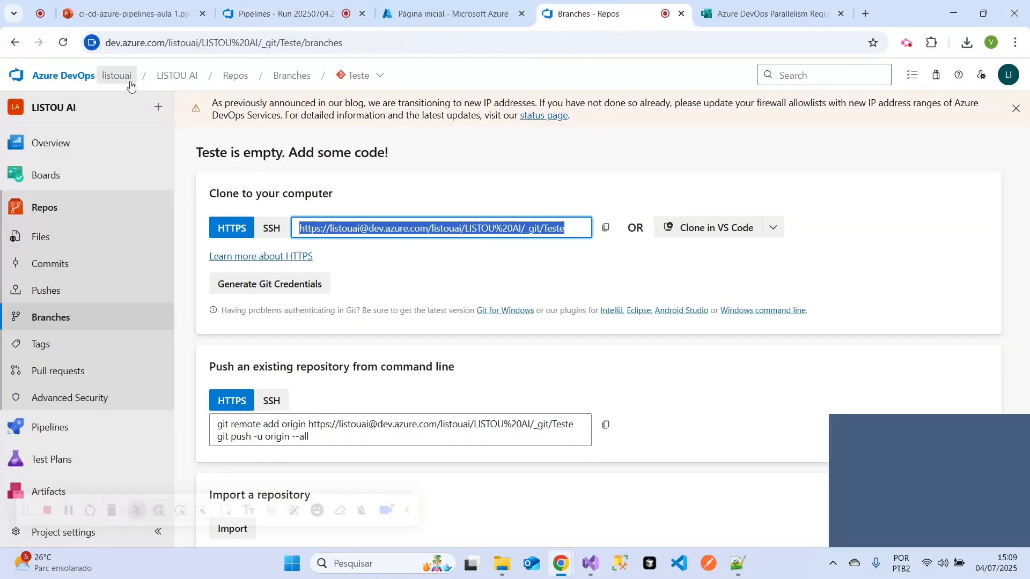
left_click(63, 42)
left_click(363, 13)
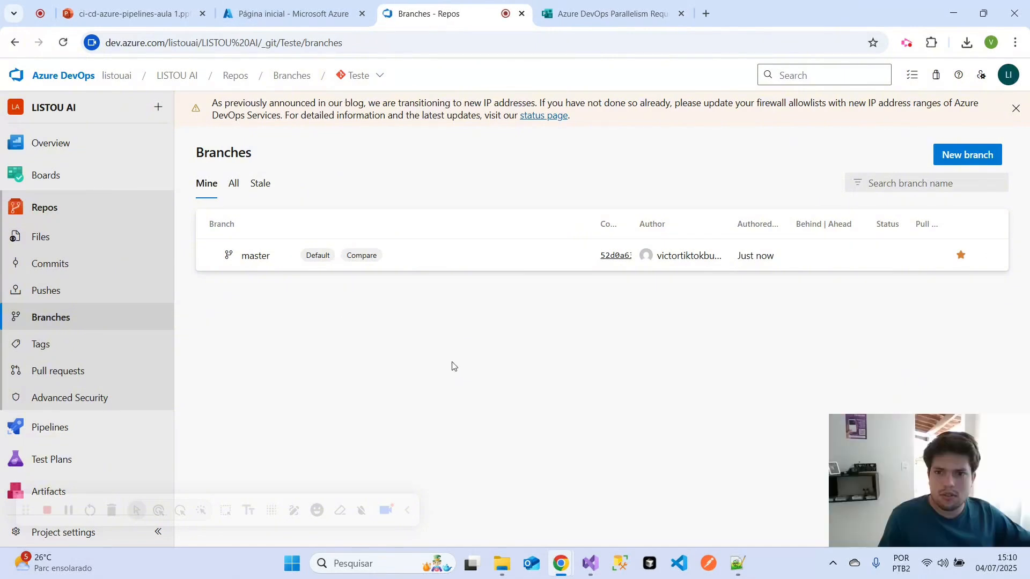
left_click(254, 256)
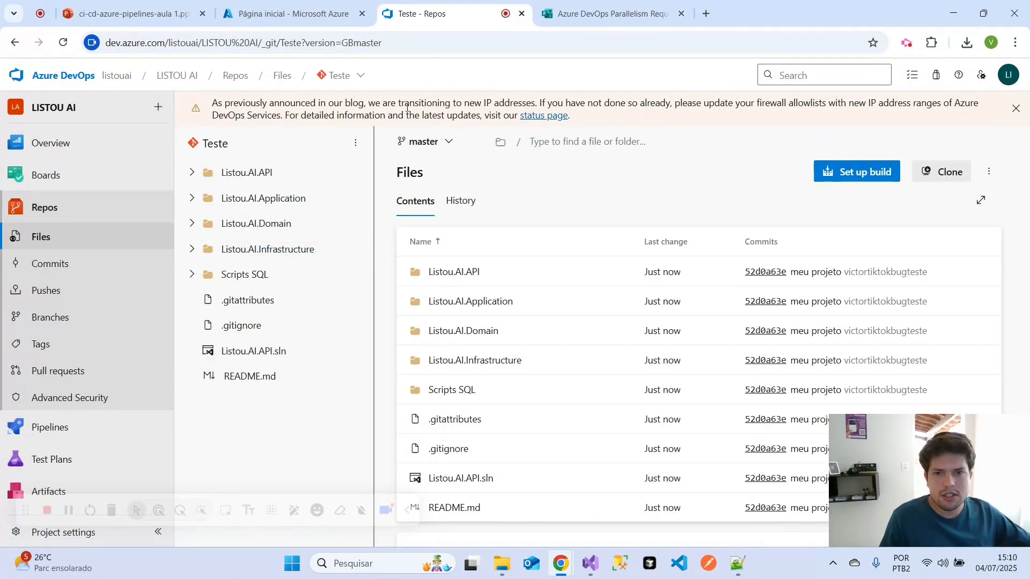
left_click(349, 75)
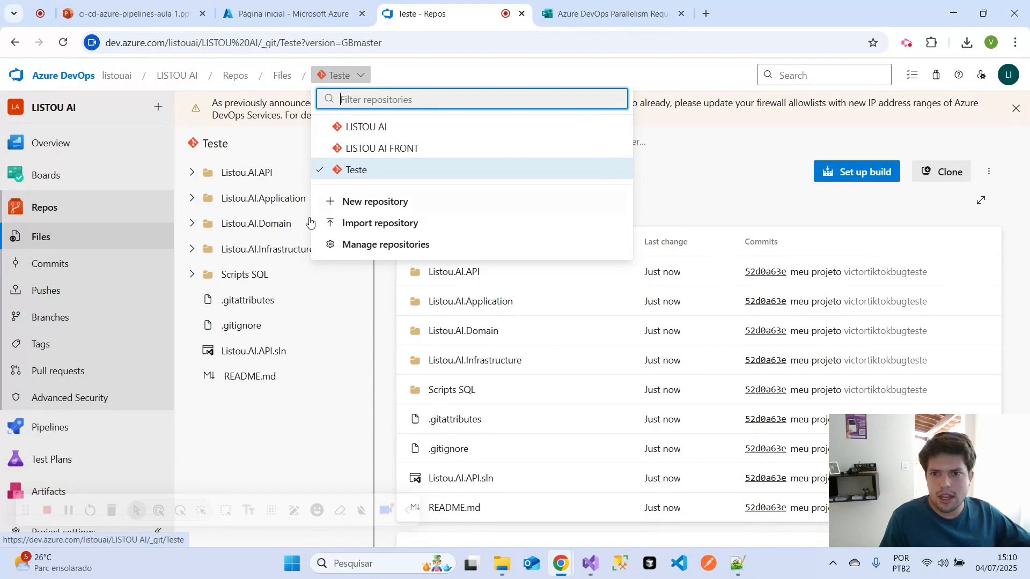
left_click(255, 411)
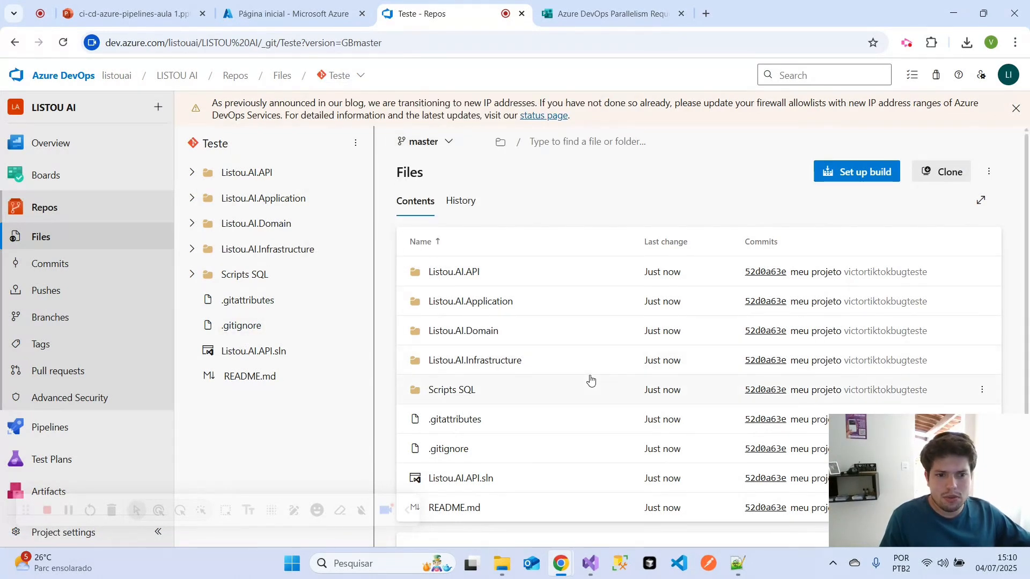
scroll(590, 381, "down", 1)
- Switch to the presentation and review the Service Connection (Azure Resource Manager) item on the "Do zero ao primeiro deploy" slide
left_click(129, 13)
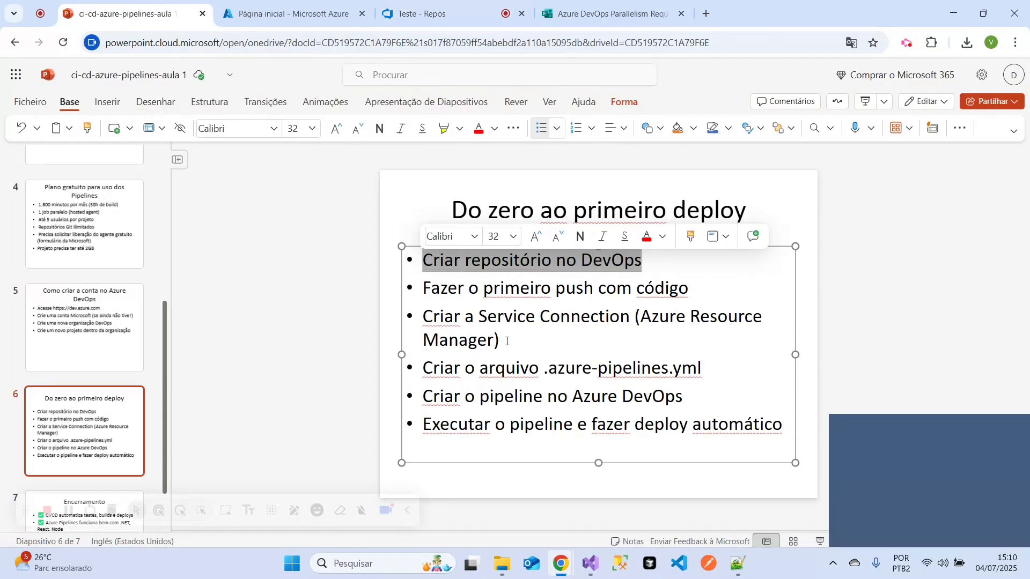
left_click(548, 346)
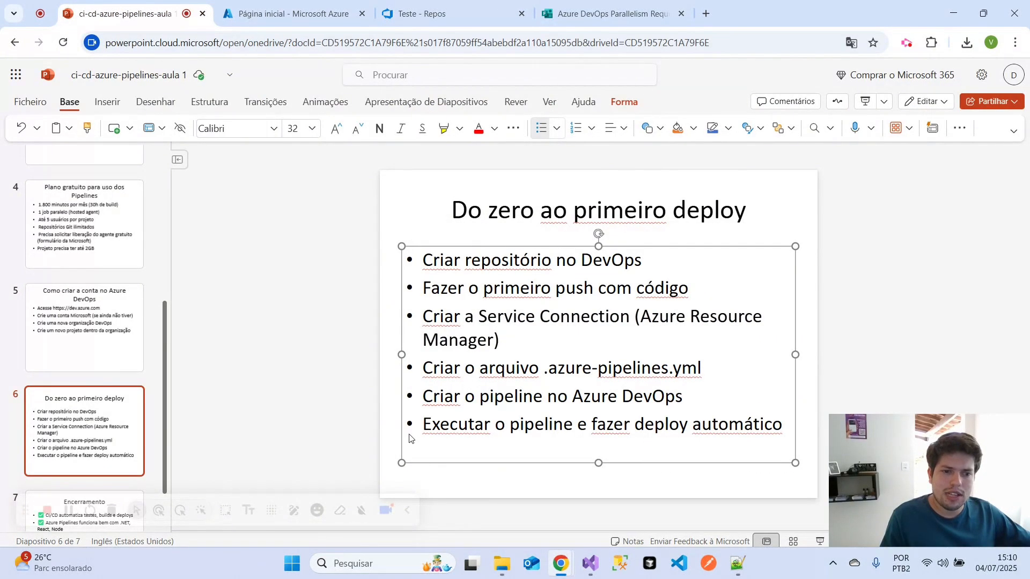
left_click_drag(513, 344, 460, 323)
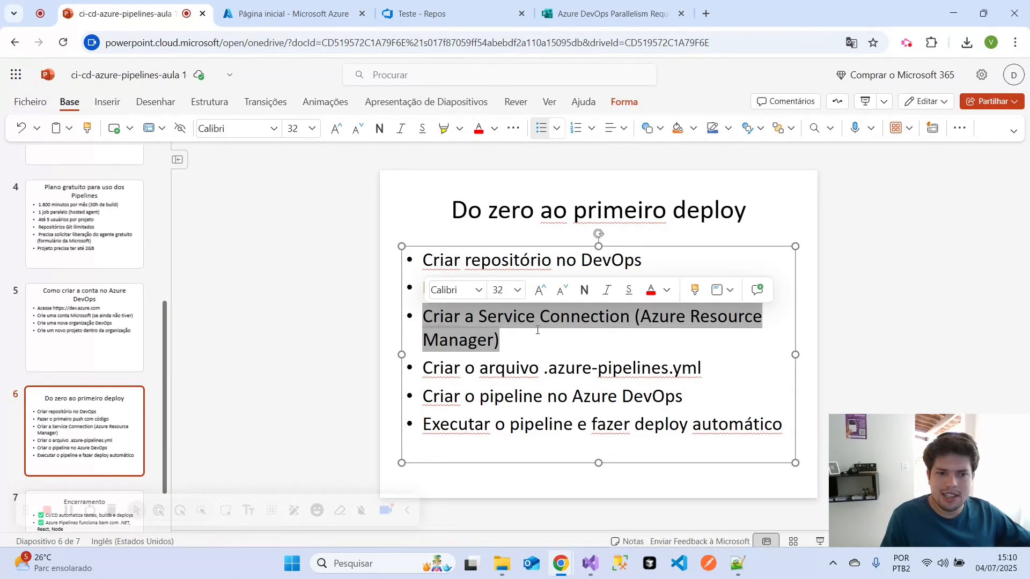
- Return to Azure DevOps and open the service connections in the LISTOU AI project's settings
left_click(429, 6)
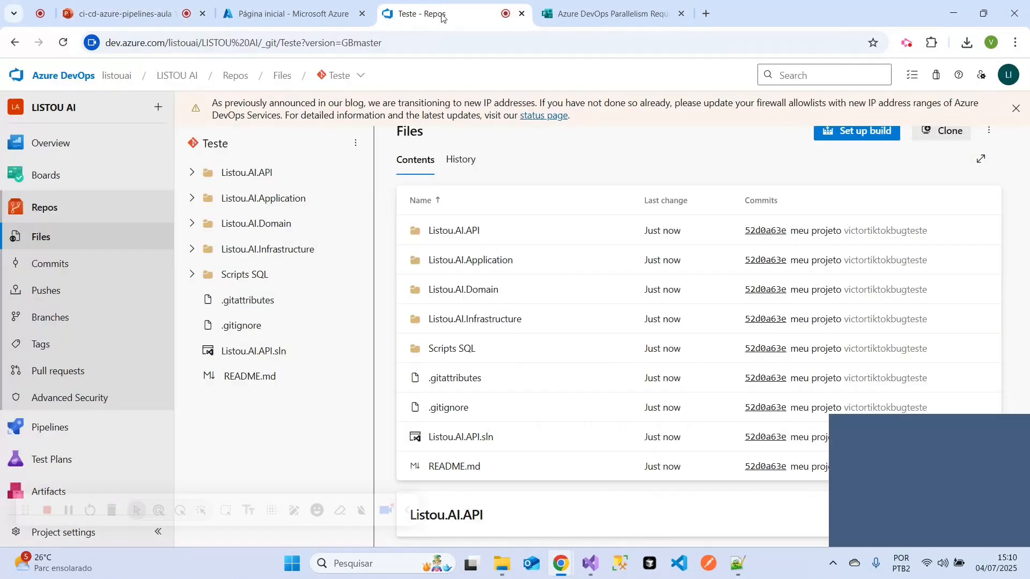
left_click_drag(446, 12, 319, 3)
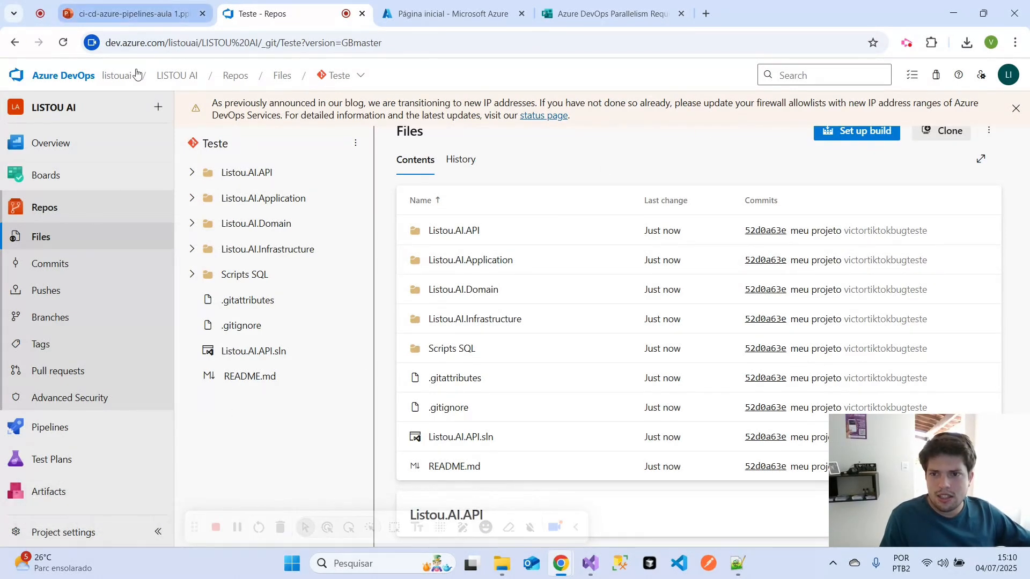
mouse_move(48, 175)
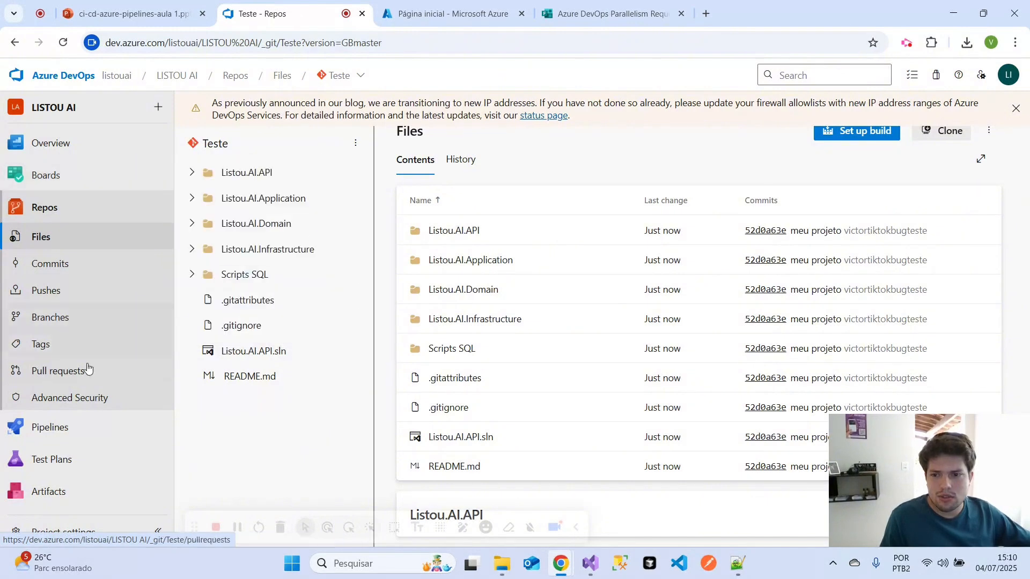
left_click(43, 536)
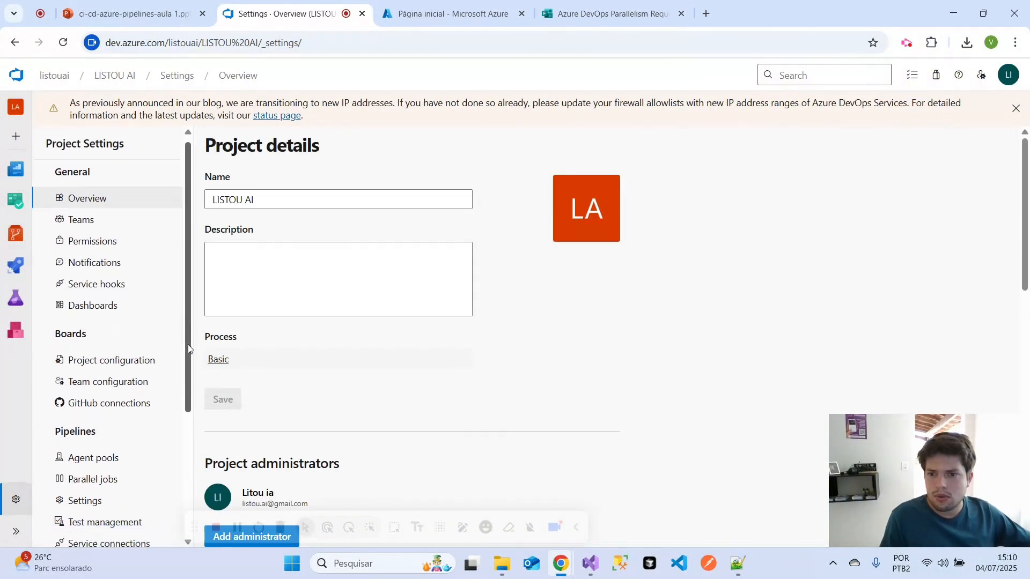
scroll(171, 439, "down", 3)
left_click(82, 418)
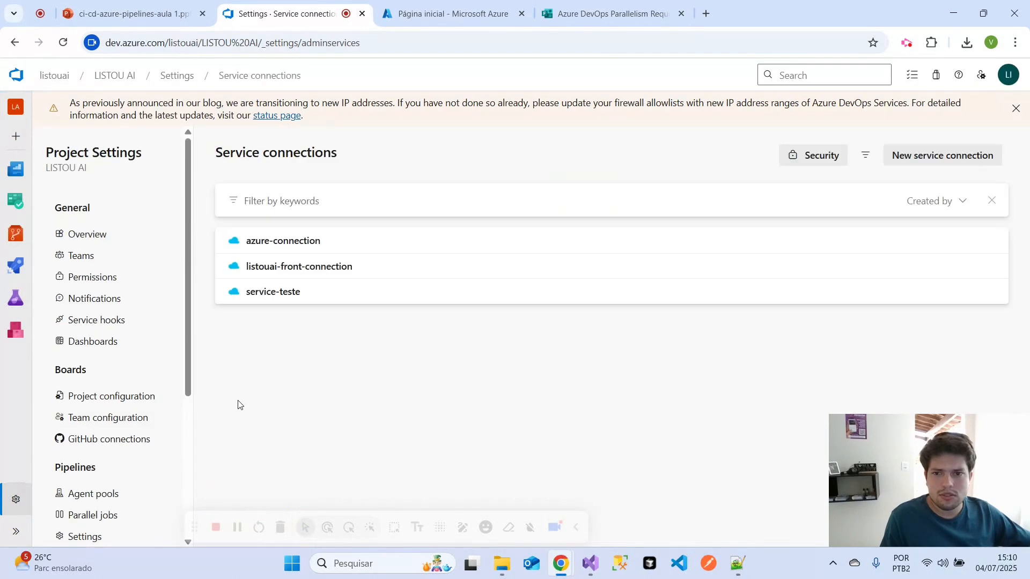
- Delete the service-teste service connection
left_click(330, 297)
left_click(986, 156)
left_click(888, 213)
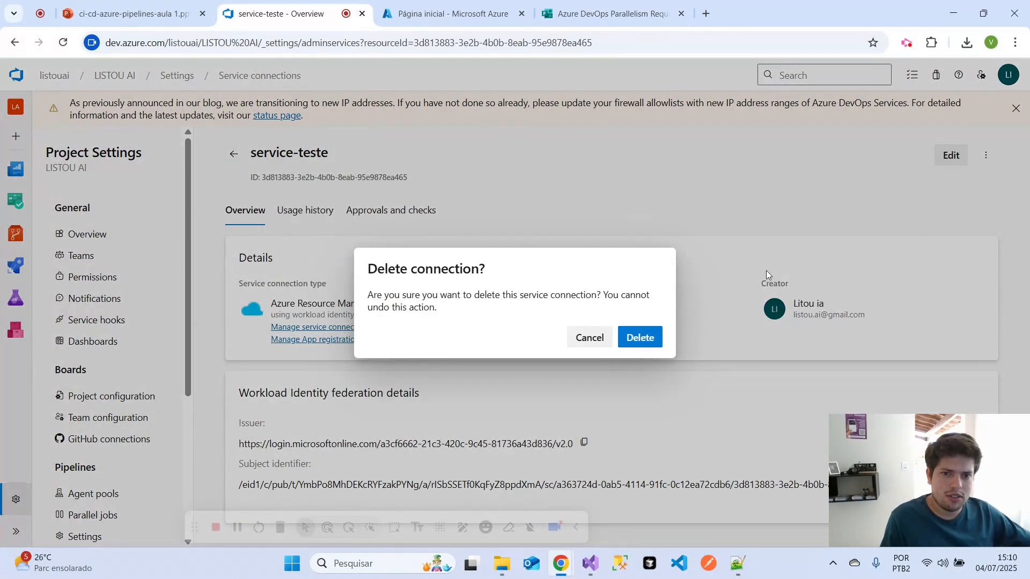
left_click(643, 336)
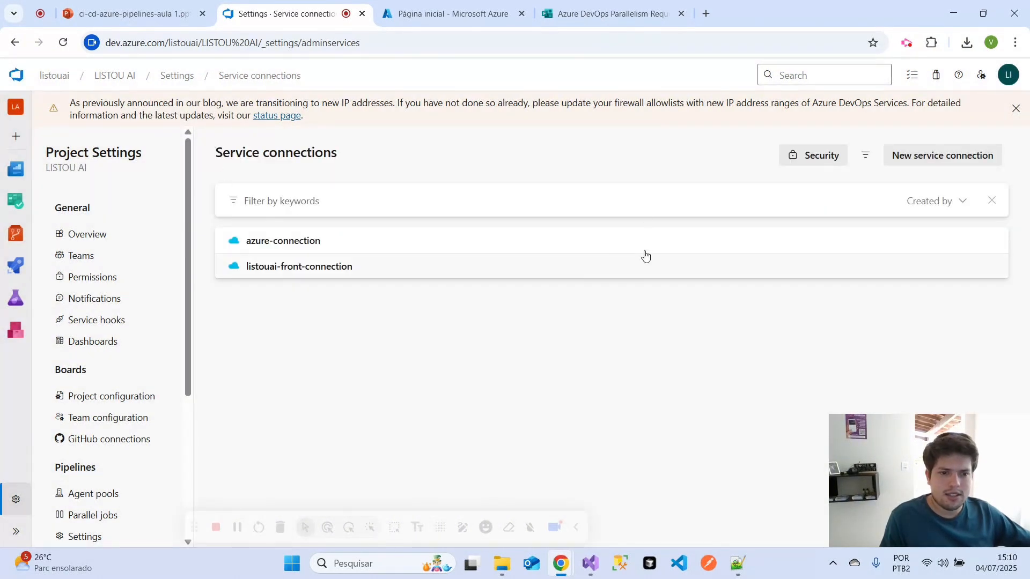
- Start a new service connection of type Azure Resource Manager and continue to its configuration form
left_click(905, 163)
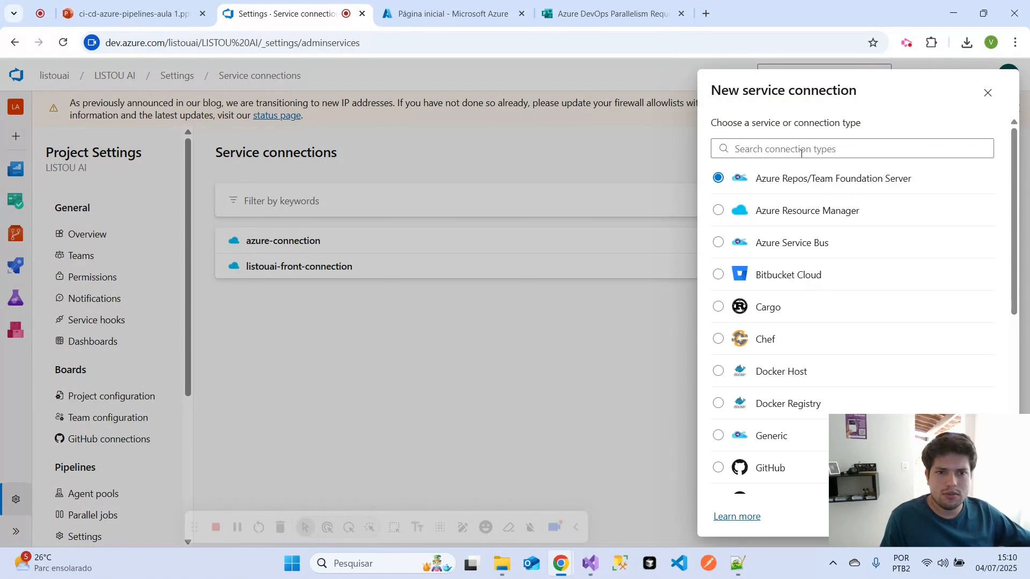
left_click_drag(900, 475, 502, 122)
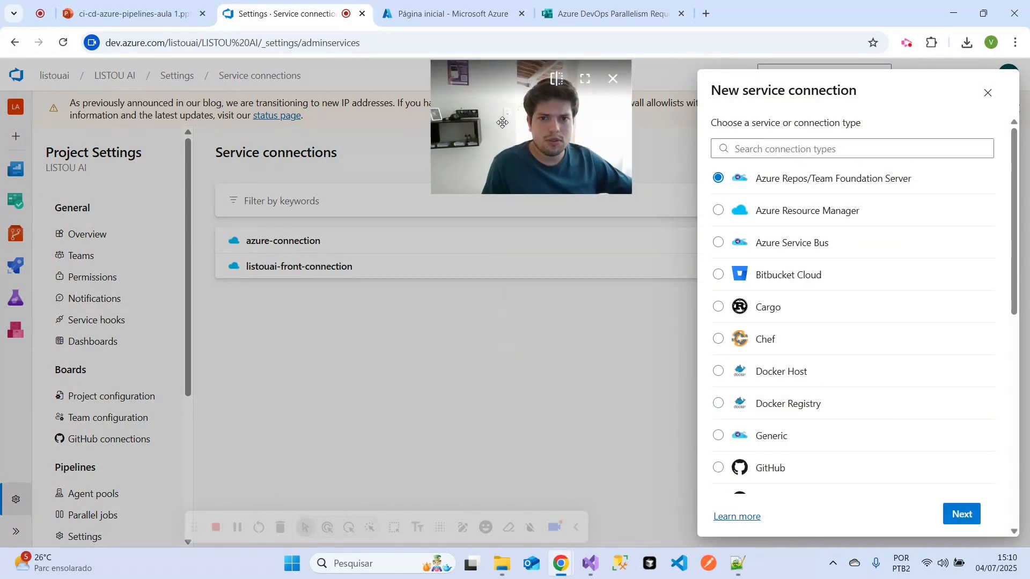
scroll(887, 373, "down", 1)
scroll(882, 359, "down", 5)
scroll(874, 350, "up", 4)
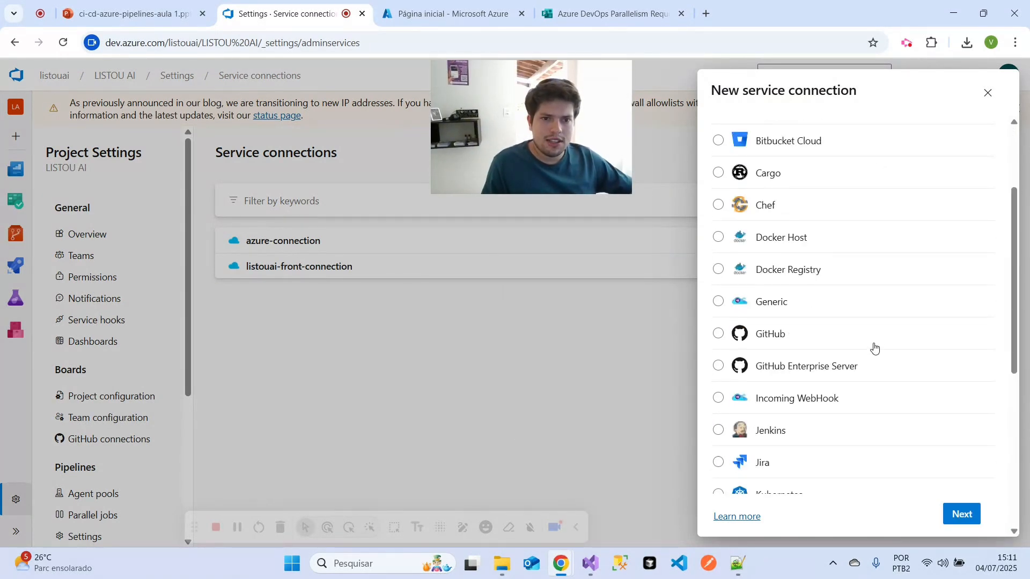
scroll(874, 344, "up", 2)
left_click(719, 210)
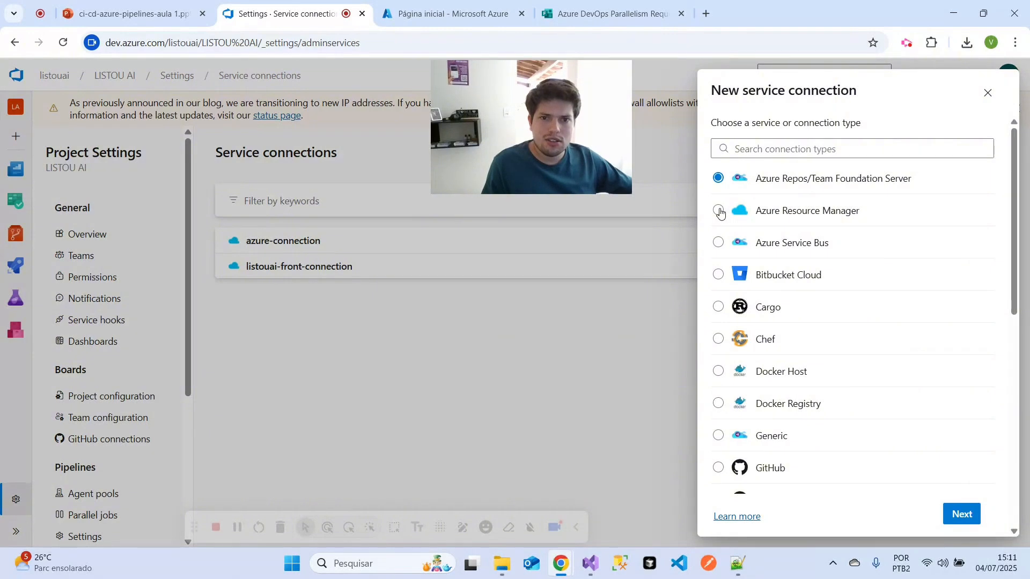
left_click(958, 518)
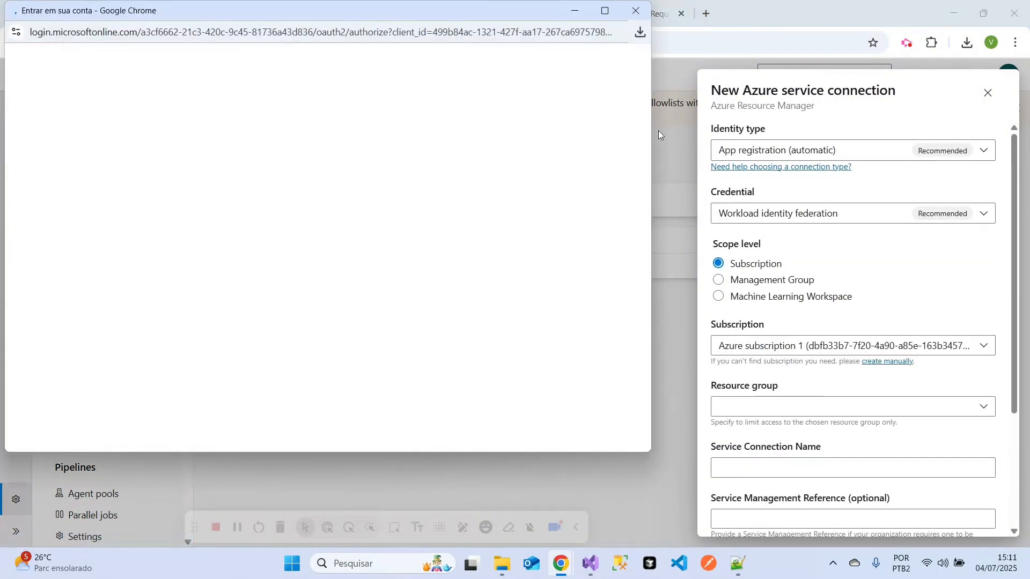
- Sign in to the Microsoft account for the new connection with its saved passkey, entering the Windows security PIN
left_click(341, 198)
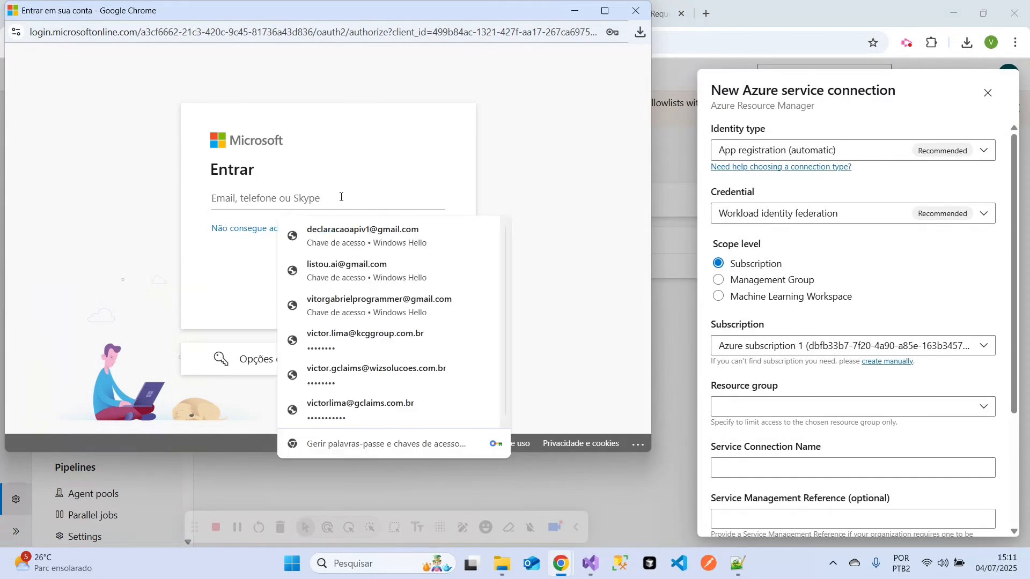
left_click(355, 270)
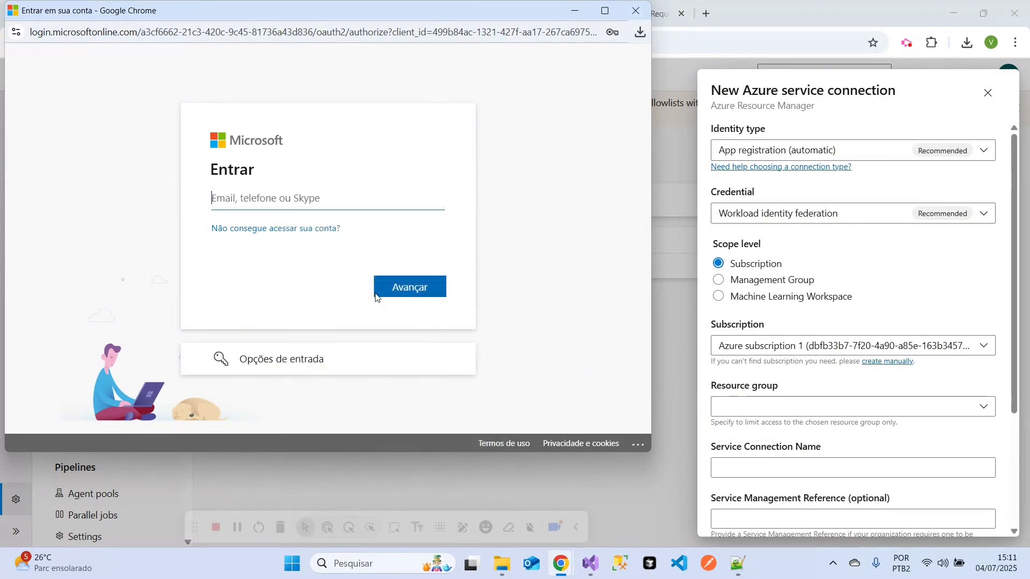
key("Caps_Lock")
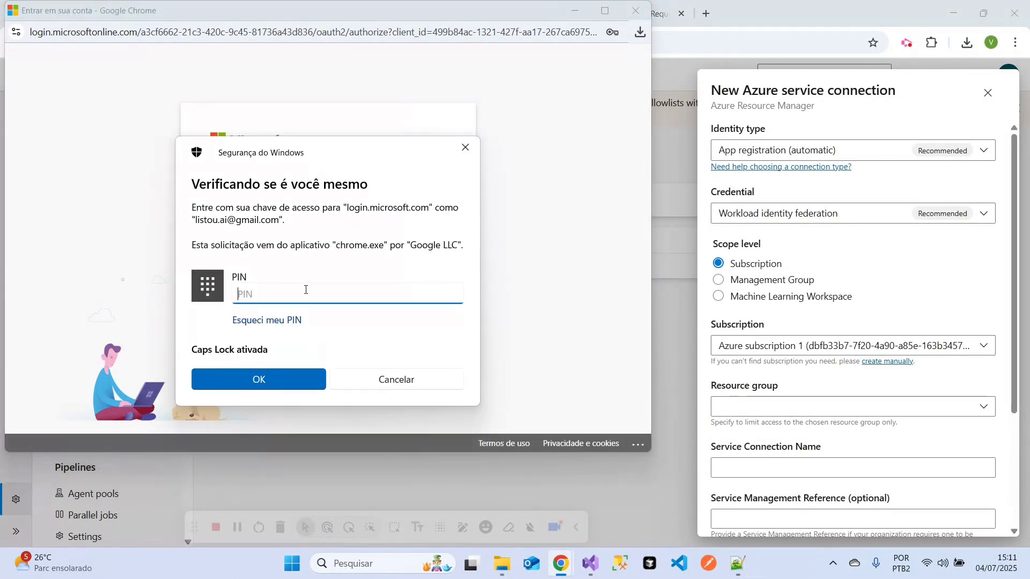
type("•")
key("Caps_Lock")
type("•")
type("••••••")
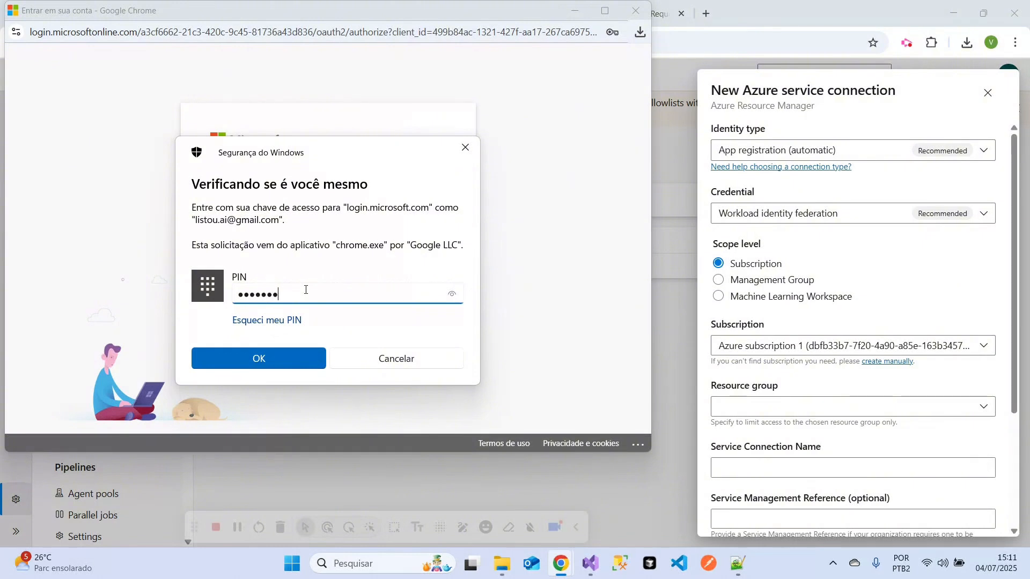
key("Return")
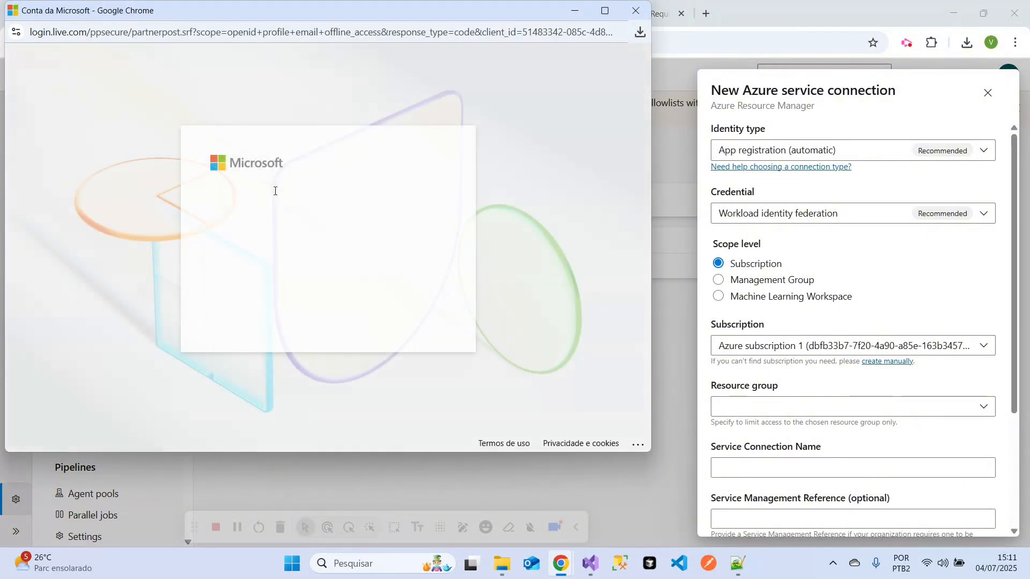
left_click(409, 309)
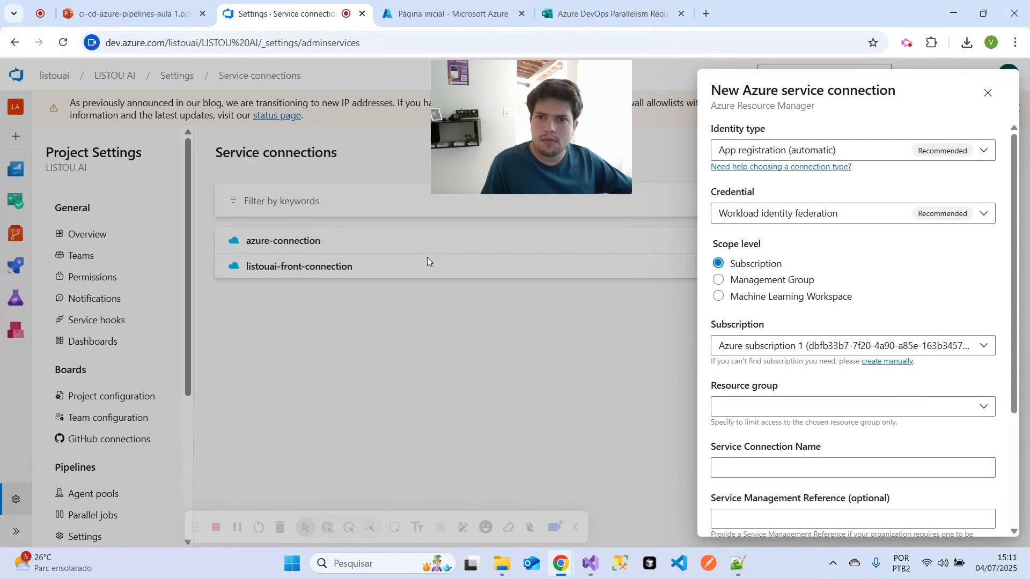
- Review the identity type and credential options, keeping App registration (automatic) and Workload identity federation
left_click(888, 155)
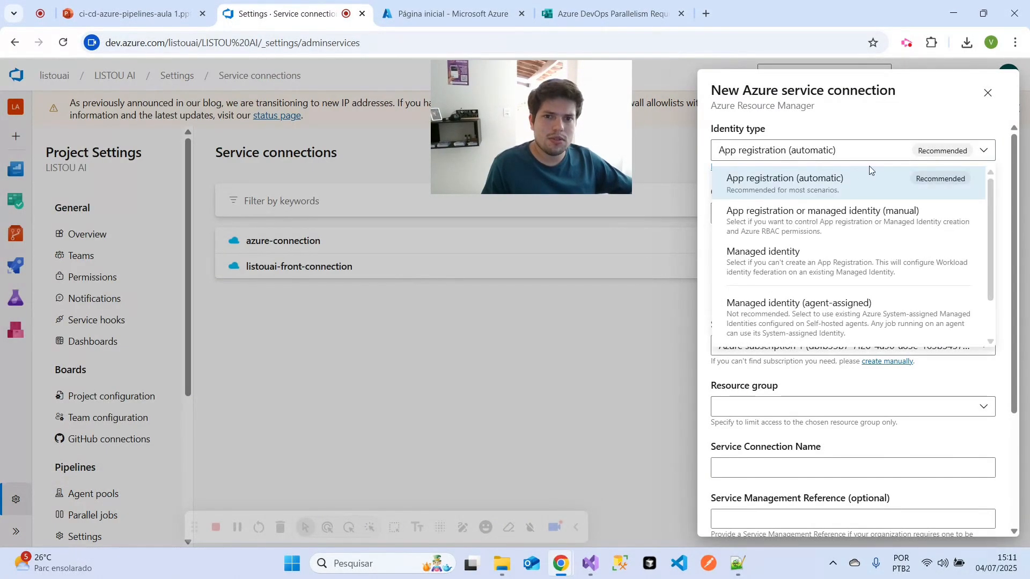
left_click(891, 118)
left_click(869, 215)
left_click(878, 193)
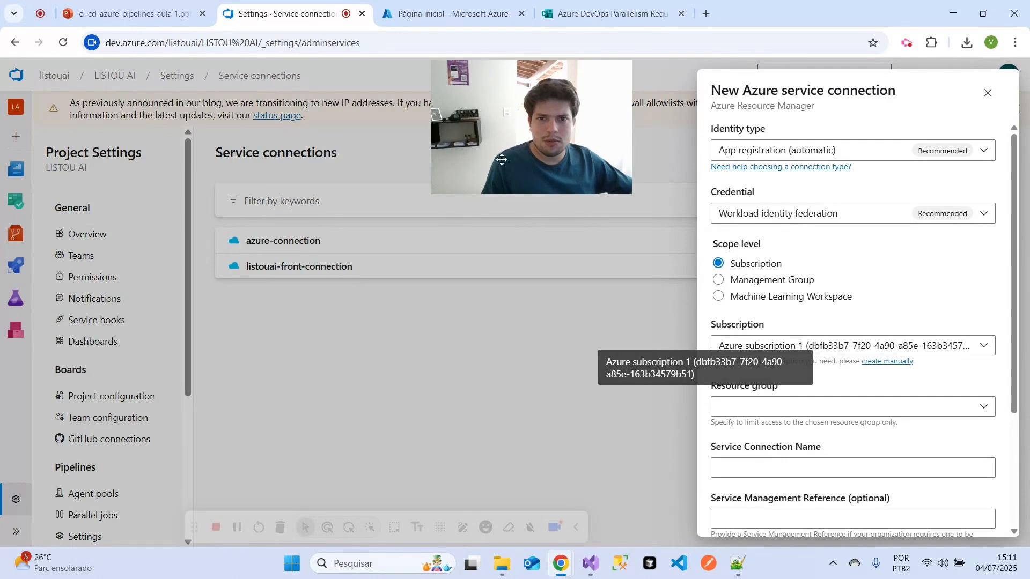
- Look up the subscription in the Azure portal's Assinaturas page and return to the new service connection form
left_click(450, 13)
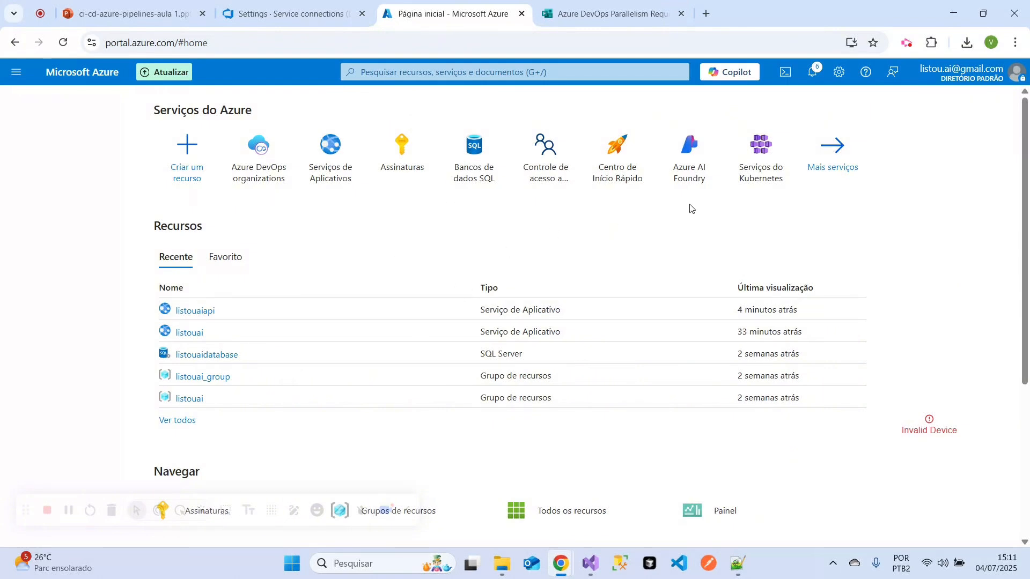
left_click(402, 150)
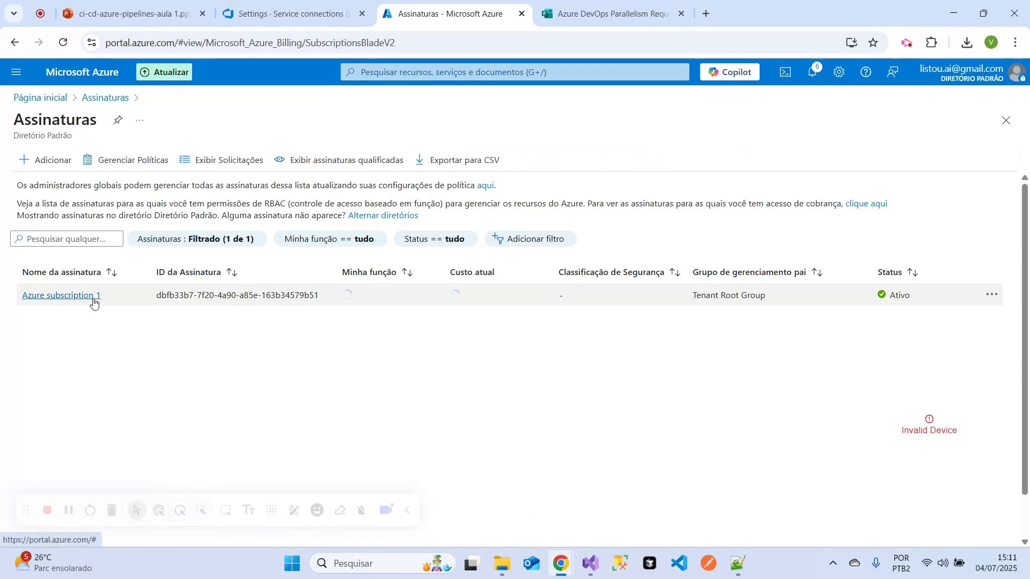
left_click(284, 14)
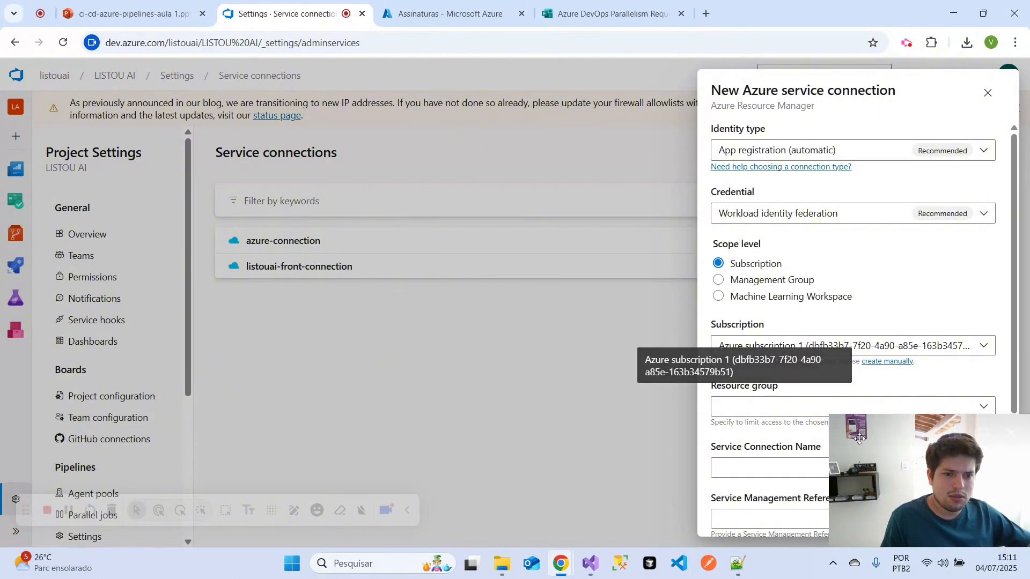
- Look up the resource group of the listouaiapi app service in the Azure portal and return to the service connection form
left_click(786, 405)
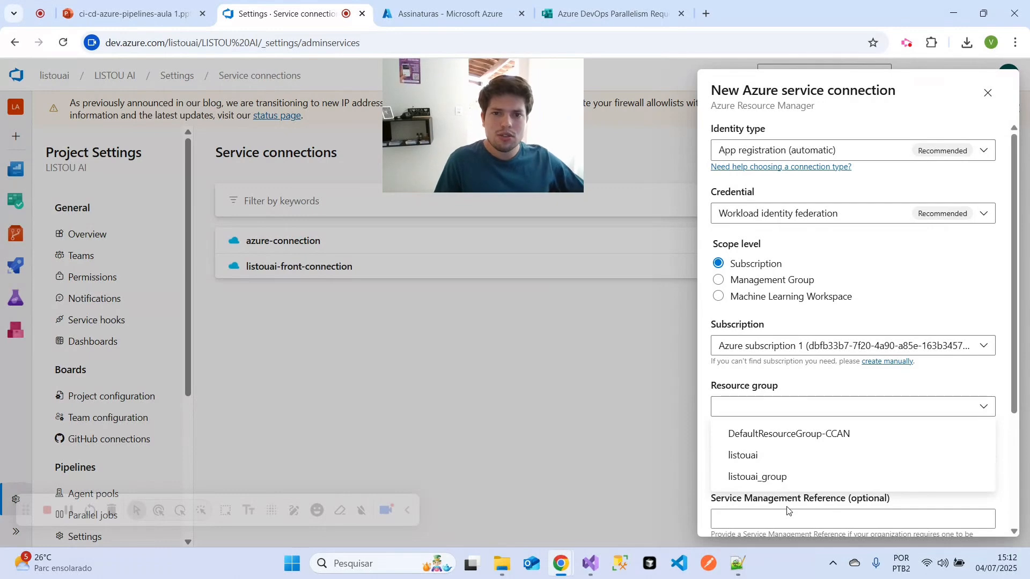
left_click(445, 14)
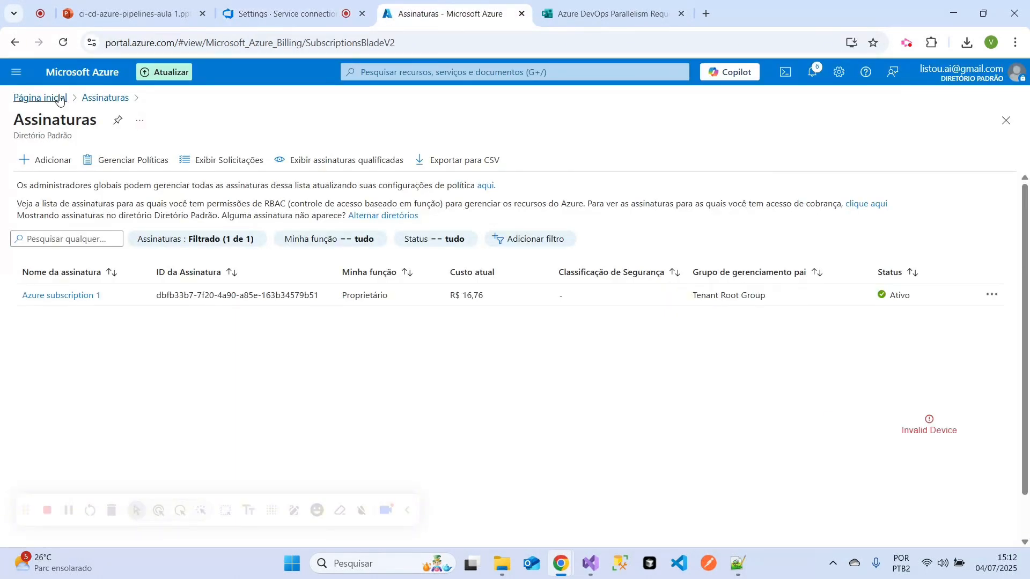
left_click(40, 98)
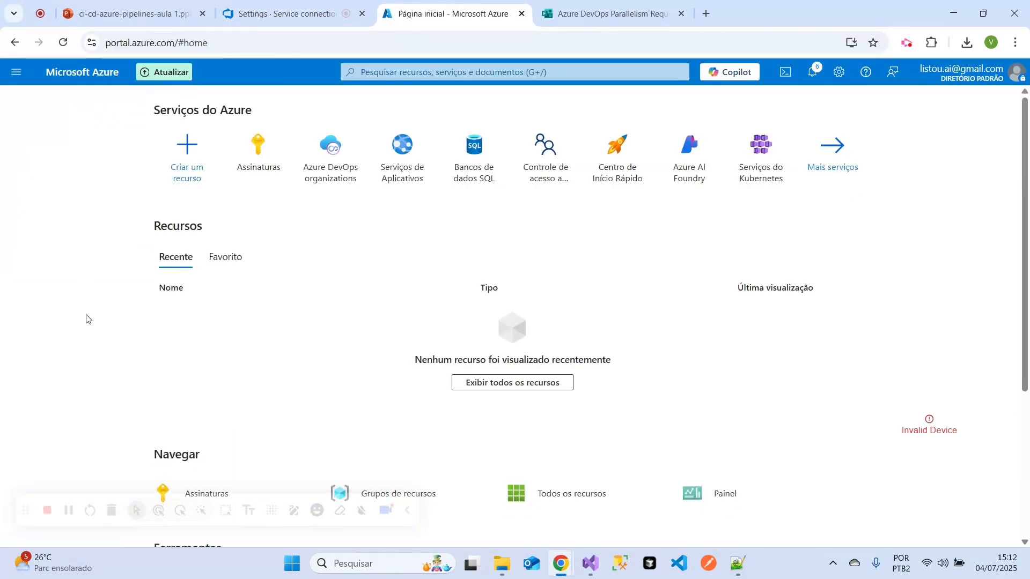
left_click(402, 161)
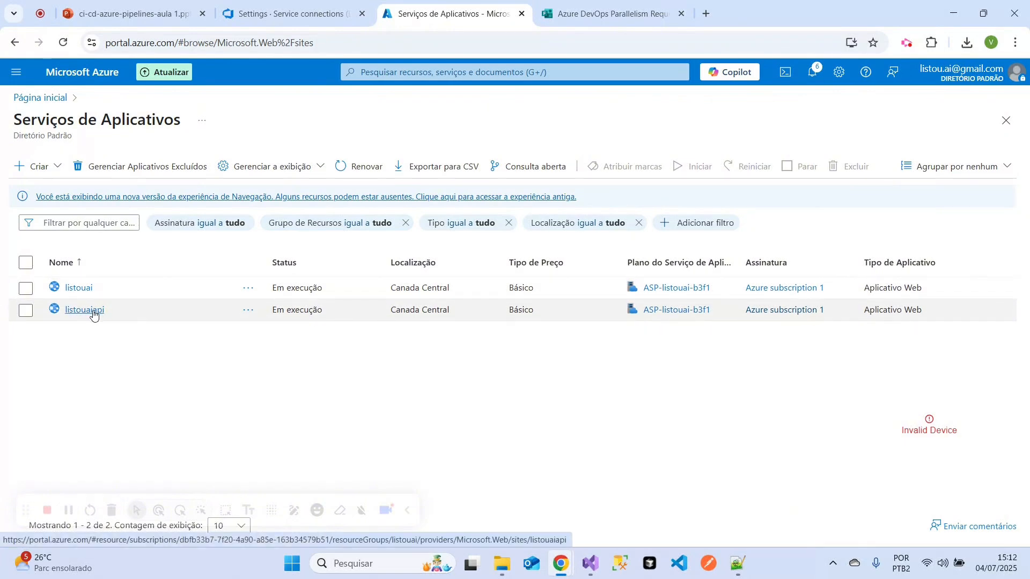
left_click(93, 314)
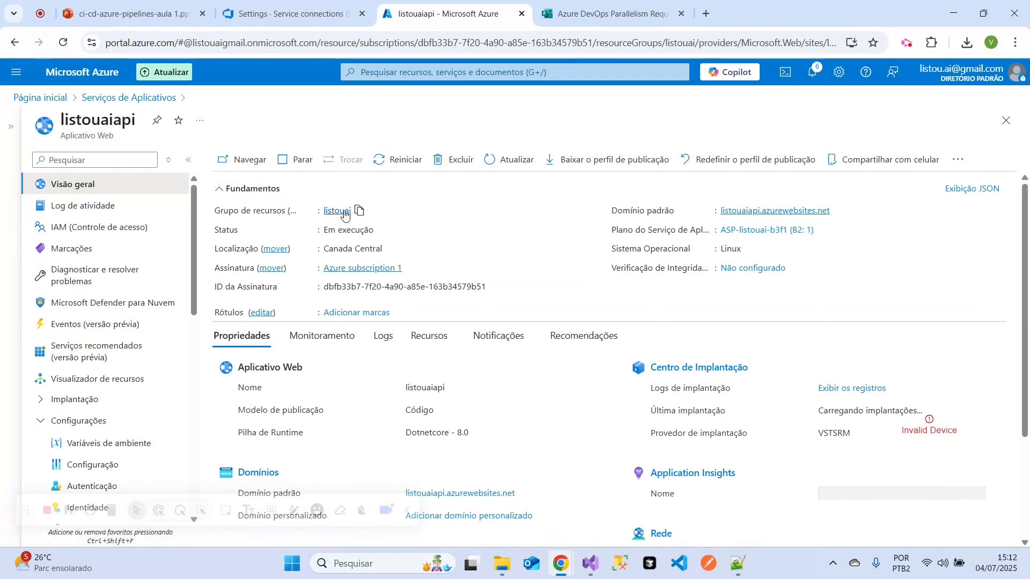
left_click(295, 12)
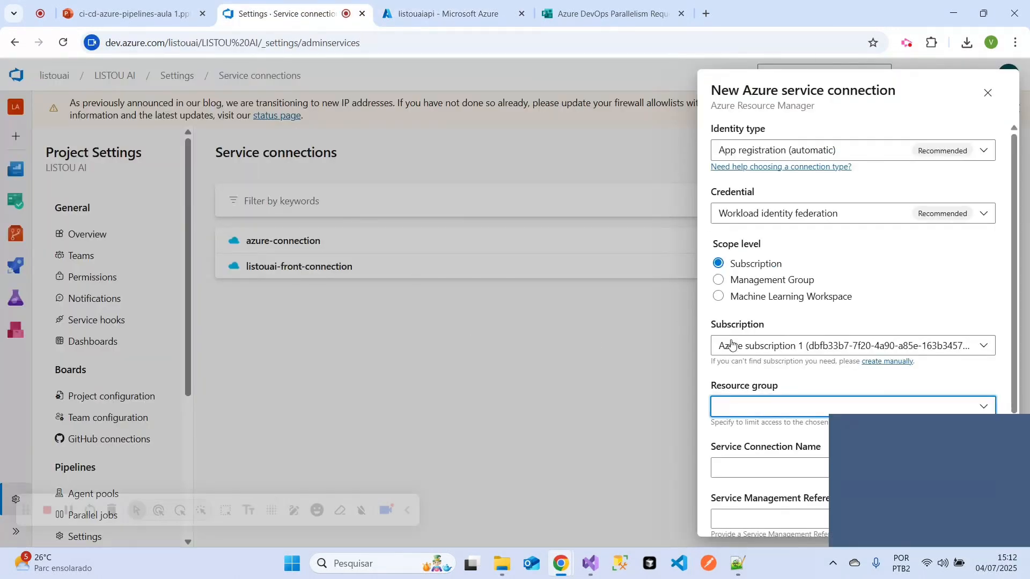
- Set the new service connection's resource group to listouai
left_click(748, 409)
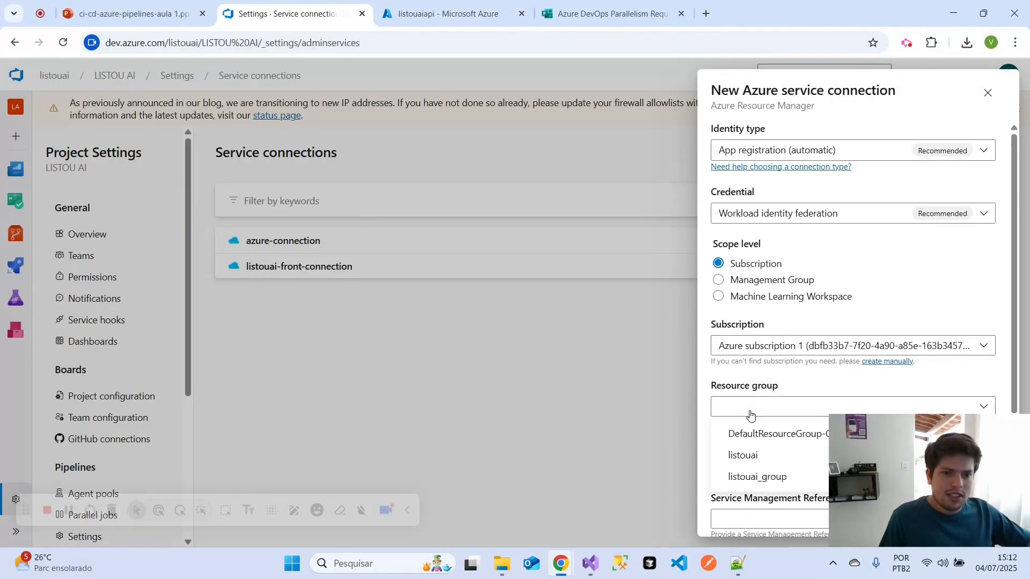
left_click(743, 457)
left_click_drag(886, 472, 432, 117)
- Name the service connection service-teste, grant access permission to all pipelines, save it and return to the connections list
scroll(880, 422, "down", 3)
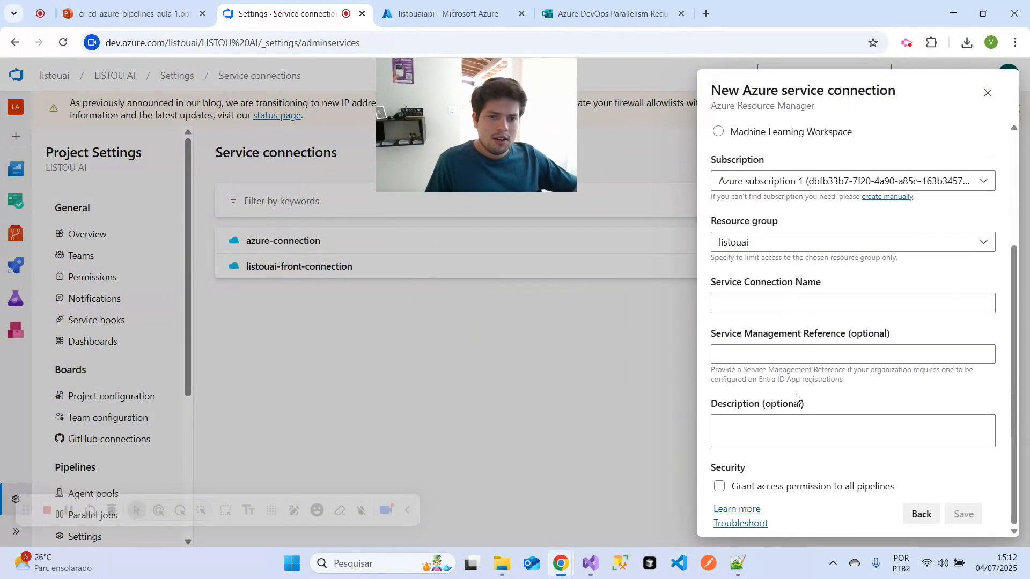
left_click(768, 303)
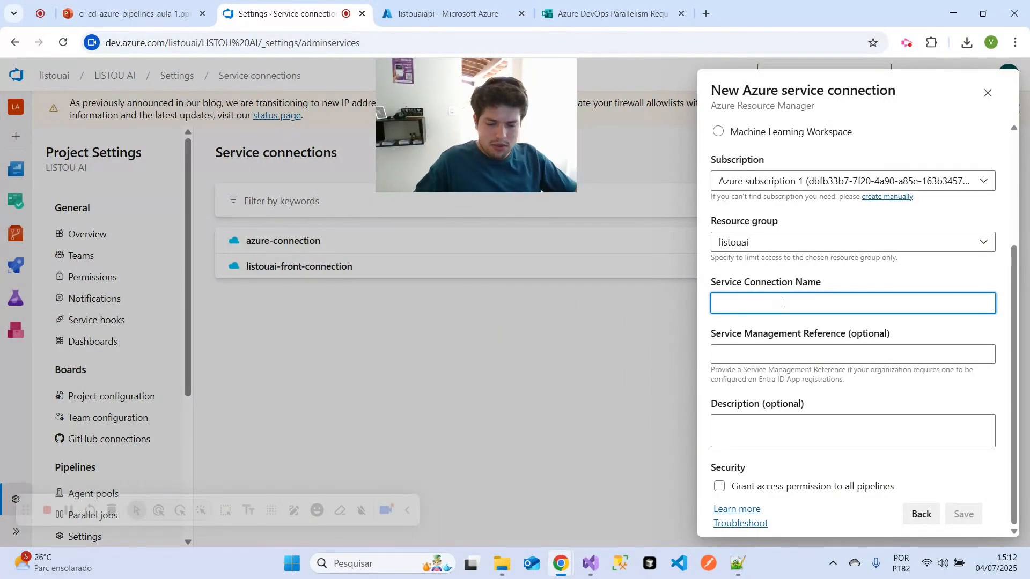
type("service-teste")
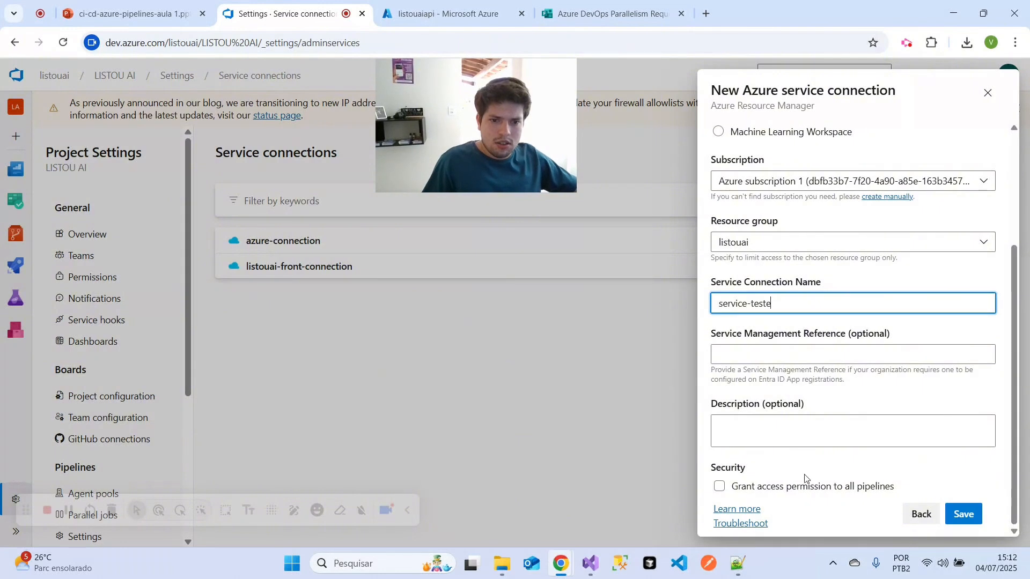
left_click(840, 487)
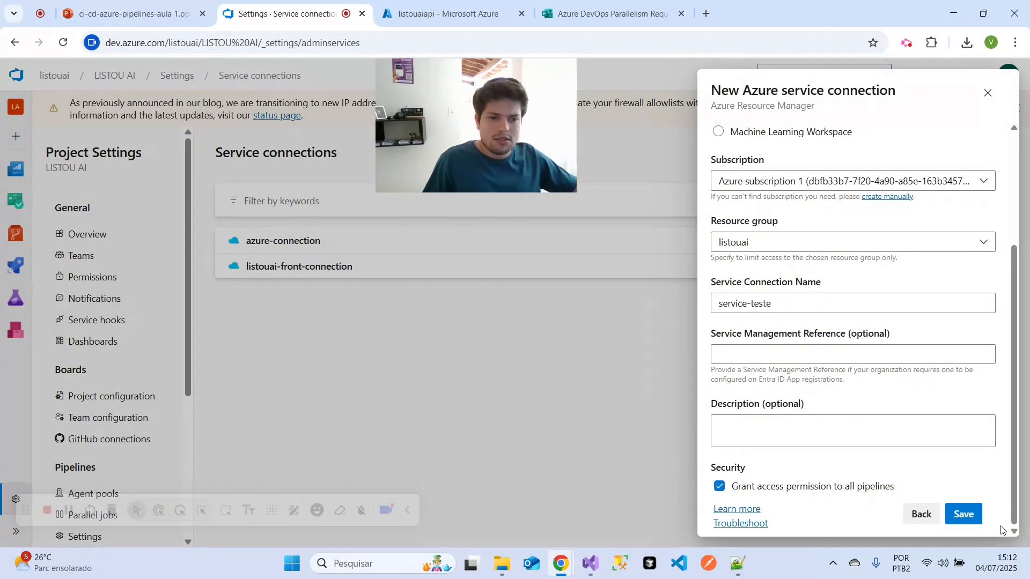
left_click(964, 514)
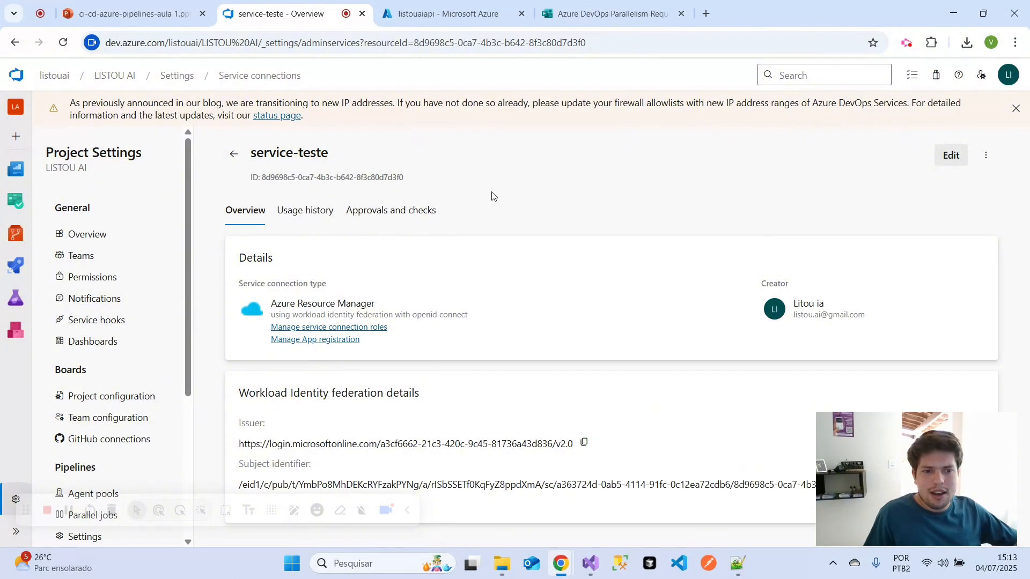
left_click(233, 154)
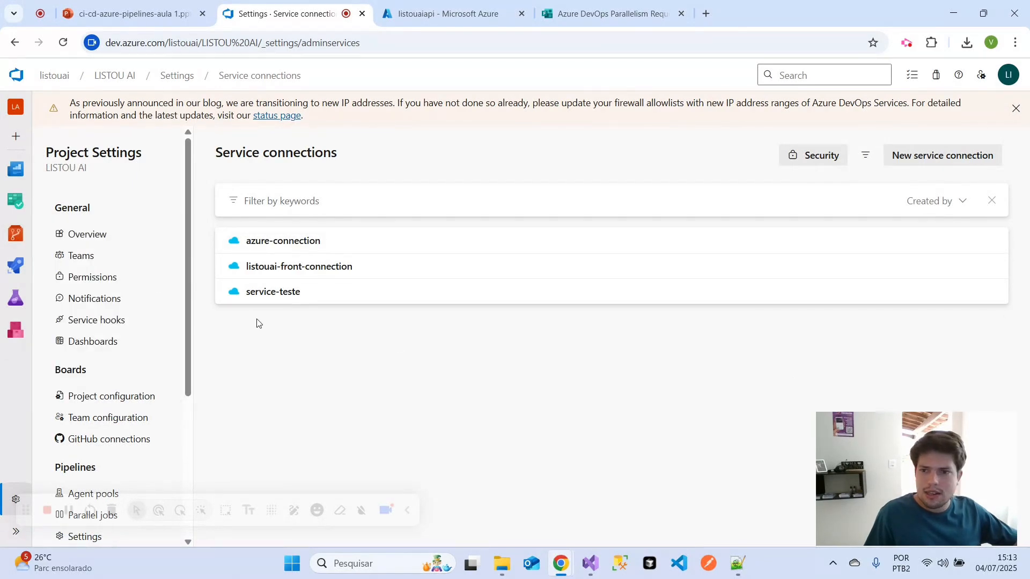
- Highlight the item "Criar o arquivo .azure-pipelines.yml" in the course presentation and return to Azure DevOps
left_click(128, 13)
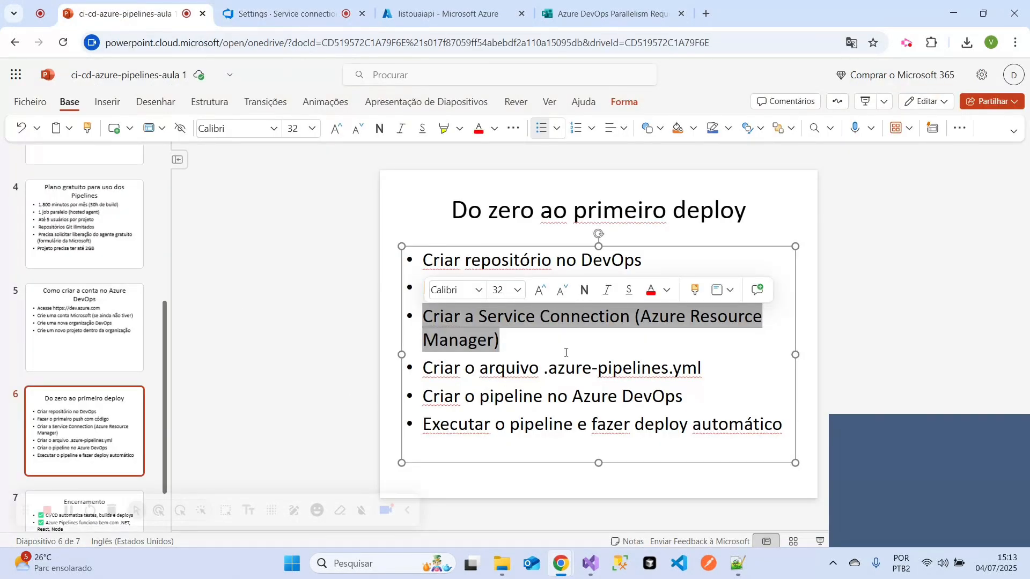
left_click_drag(701, 368, 428, 368)
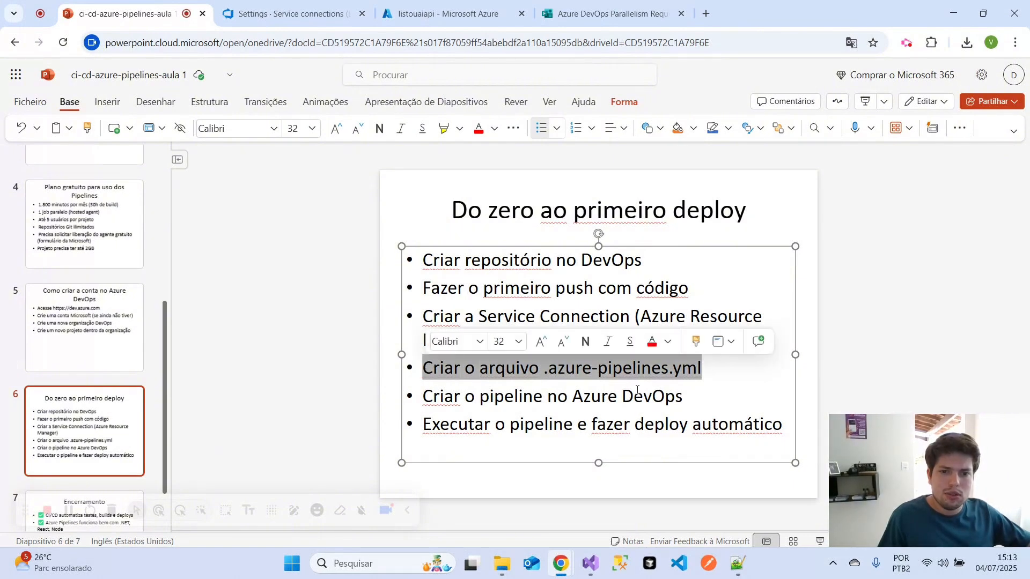
left_click(284, 13)
- View the files on the master branch of the Teste repository
mouse_move(16, 234)
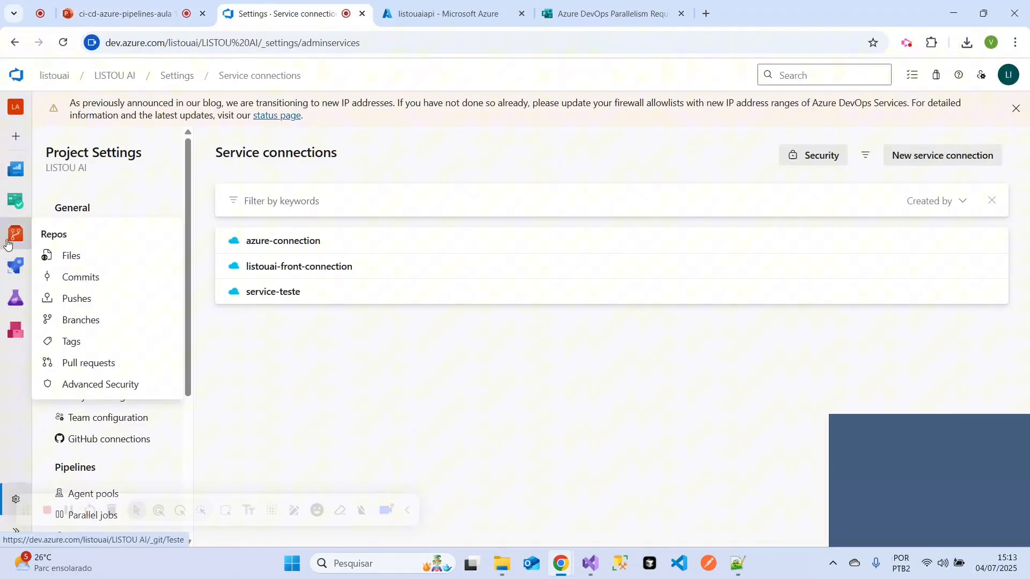
left_click(80, 320)
left_click(253, 256)
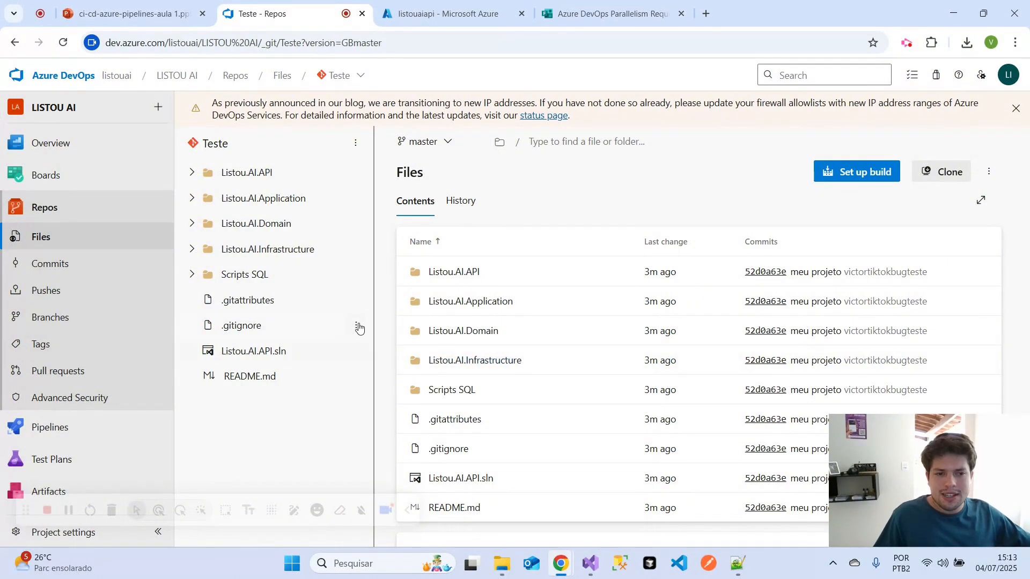
- Review the configuration templates offered for a new pipeline on the Teste repository in Azure Repos Git
mouse_move(59, 432)
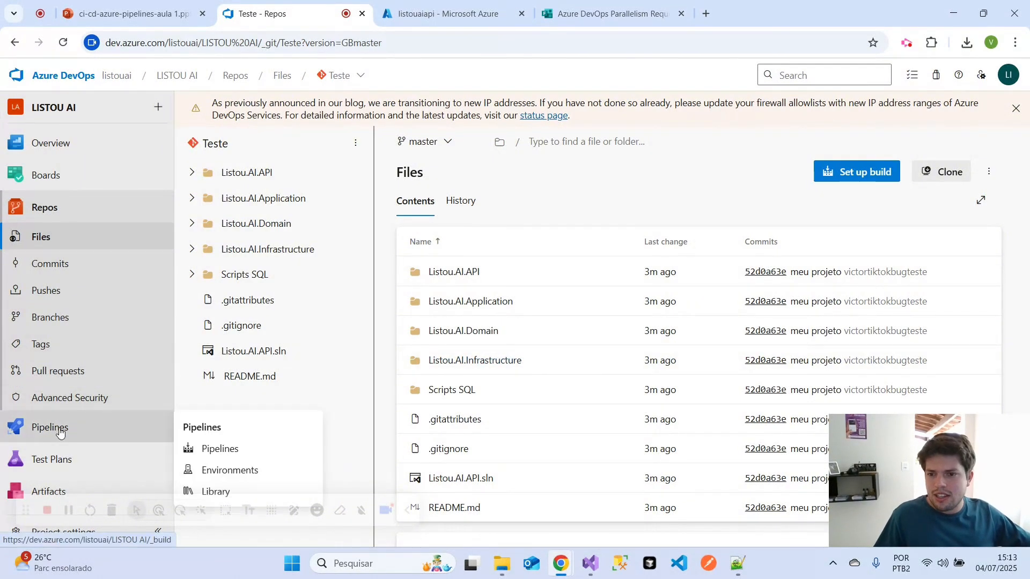
left_click(218, 448)
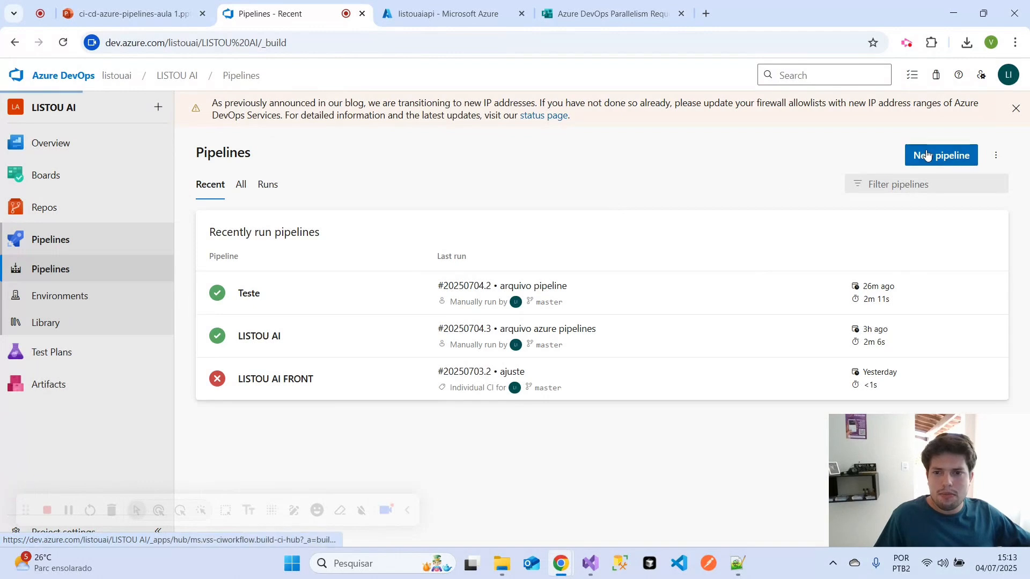
left_click(922, 155)
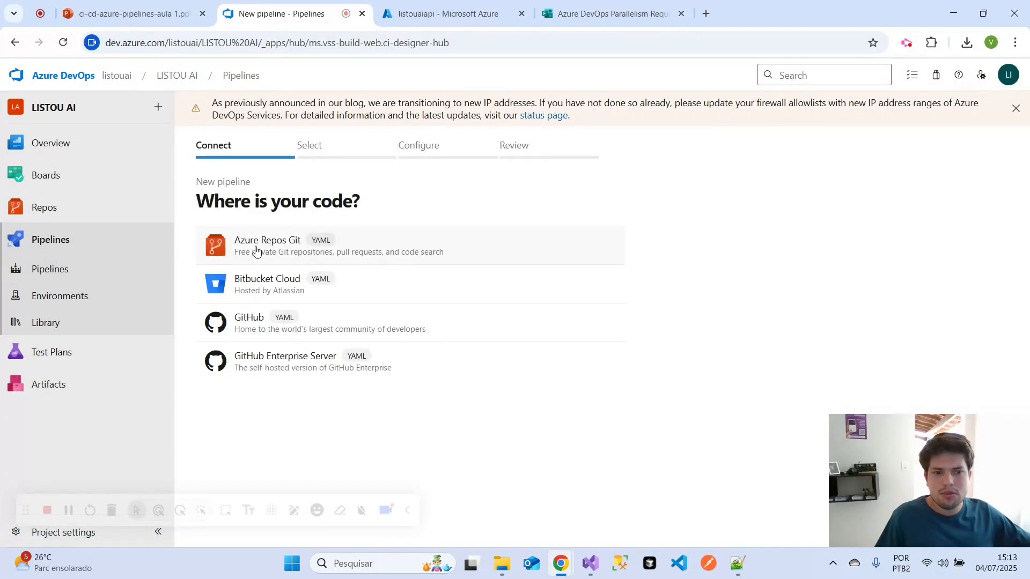
left_click(257, 252)
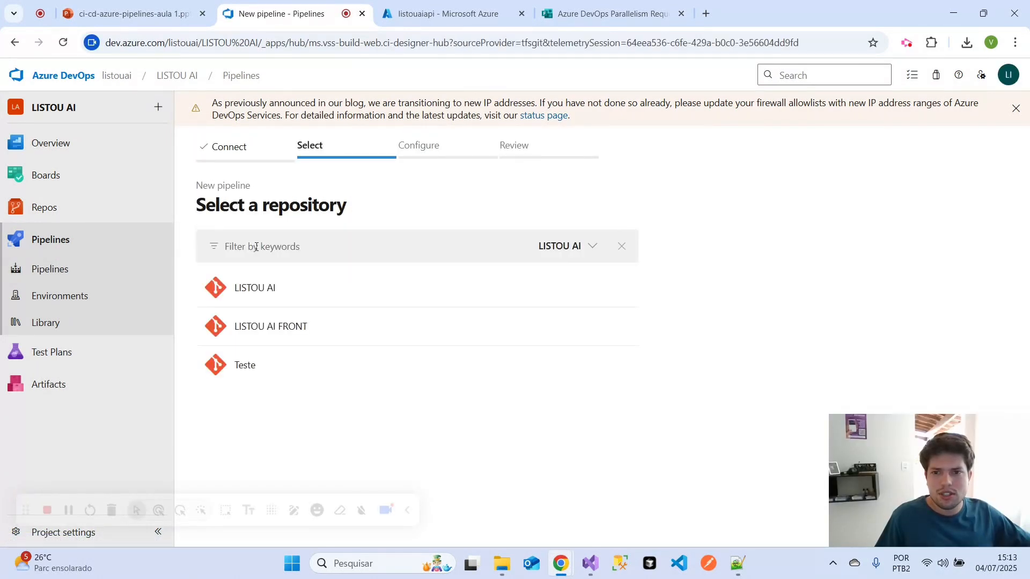
left_click(244, 369)
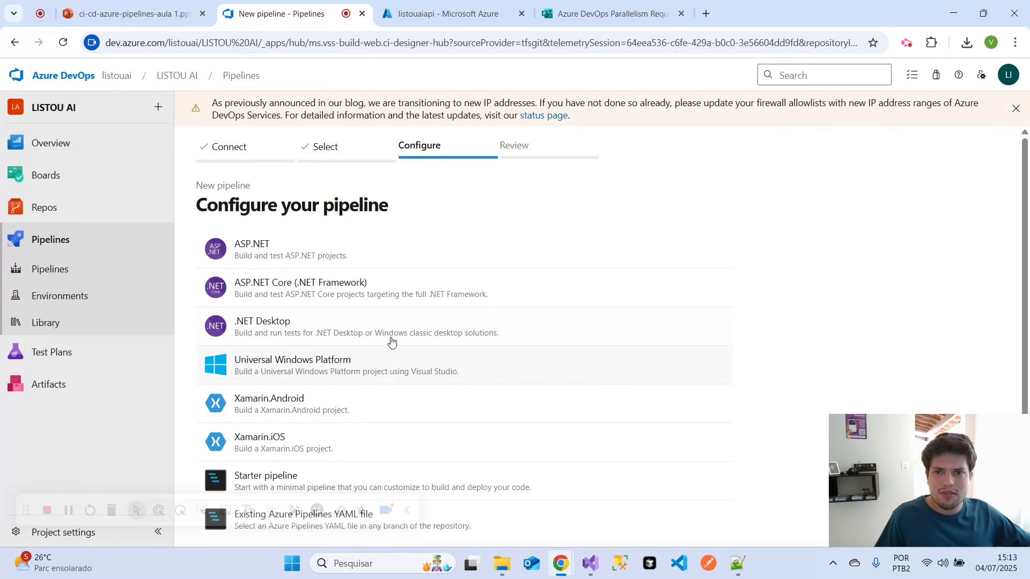
scroll(367, 378, "down", 1)
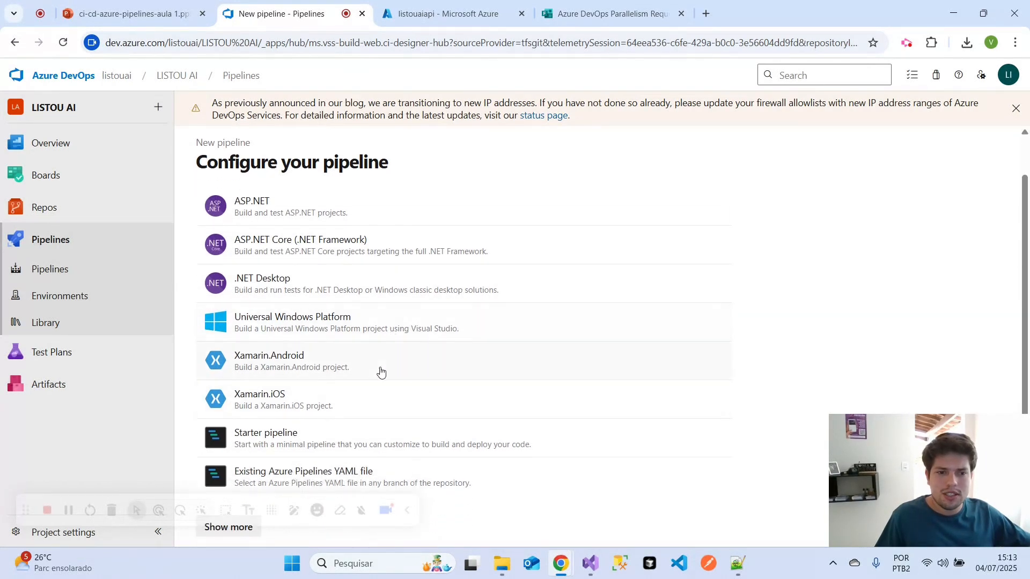
scroll(381, 371, "up", 1)
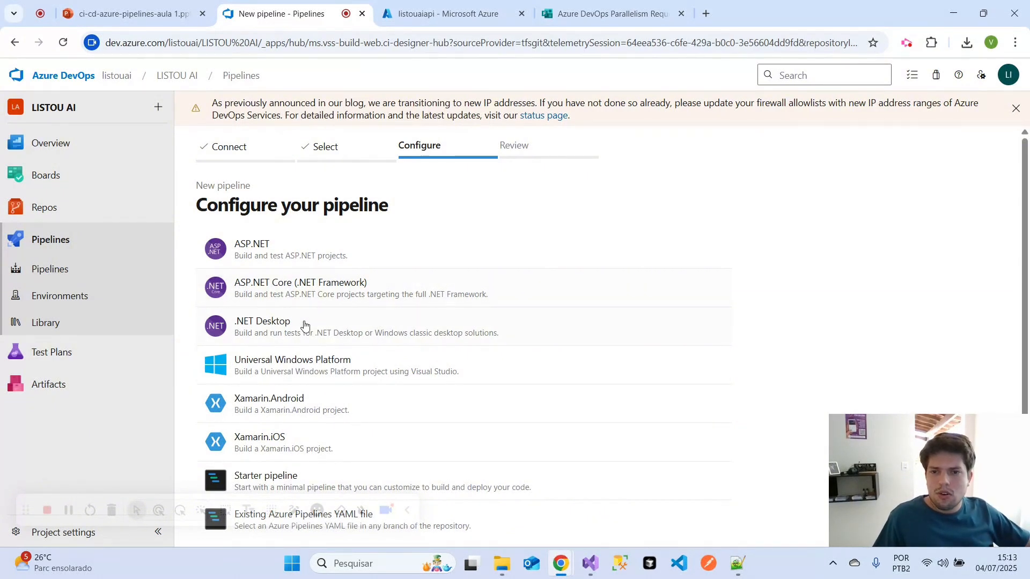
- Leave the pipeline setup and examine the master branch files of the Teste repository again
mouse_move(97, 204)
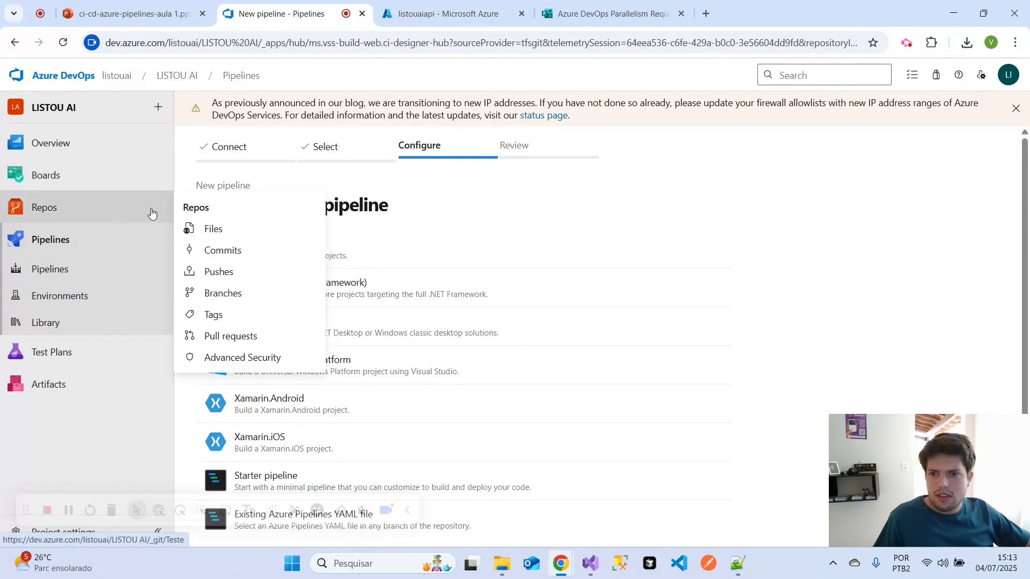
left_click(246, 299)
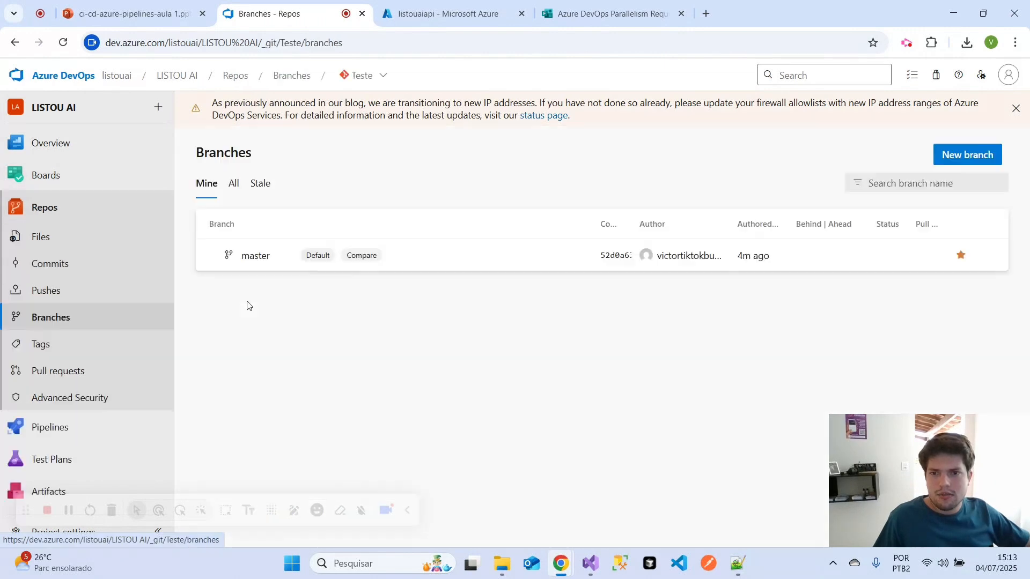
left_click(240, 269)
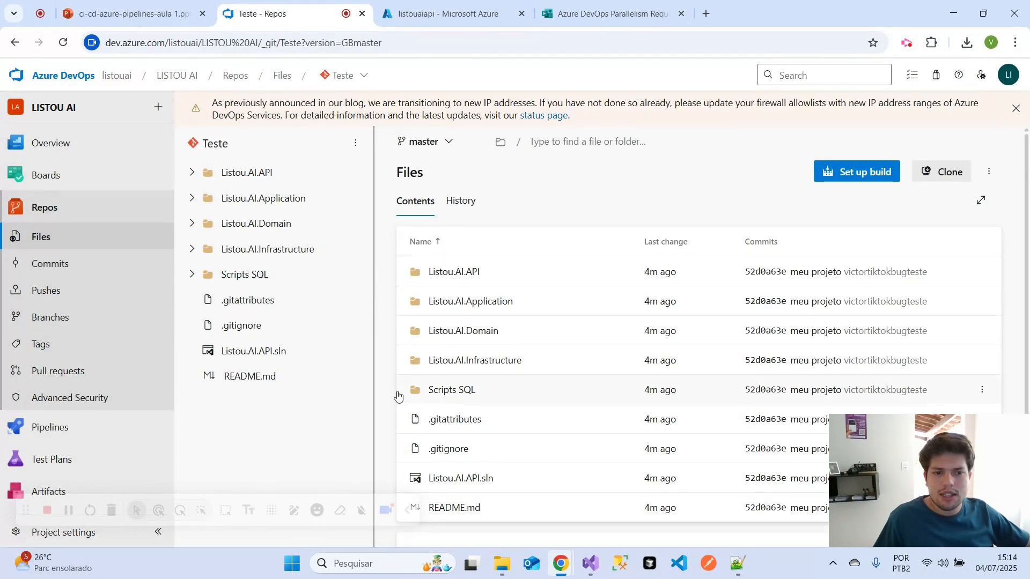
- Find the .azure-pipelines.yml file in the local Listou.AI.API repository folder and copy its full file name
left_click(501, 563)
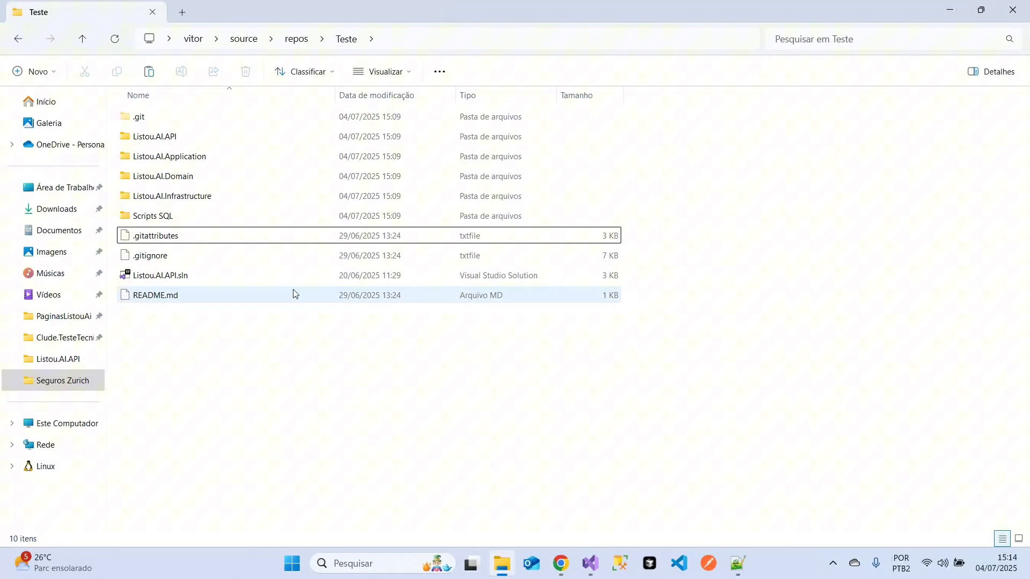
left_click(295, 40)
double_click(230, 337)
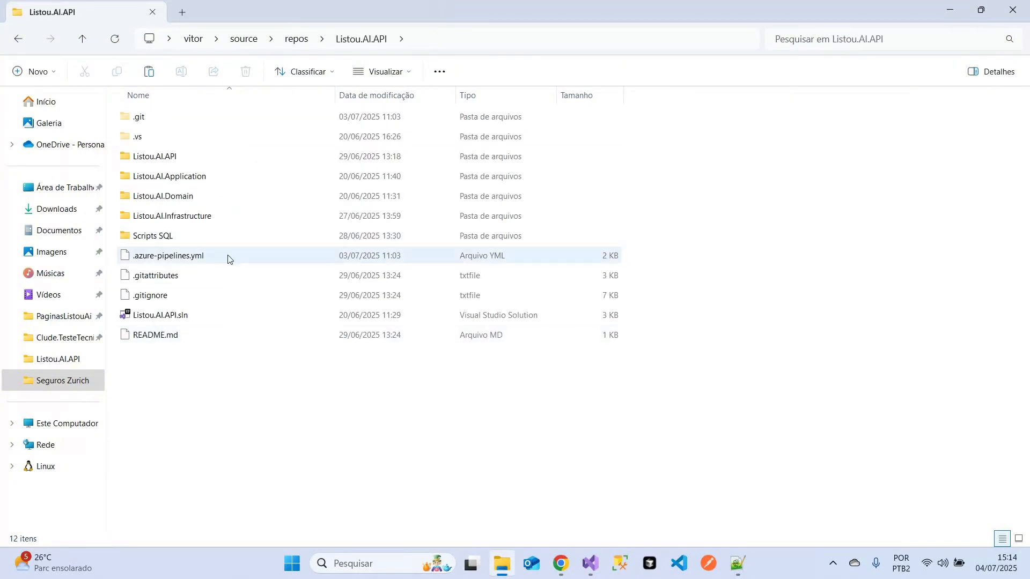
left_click(158, 257)
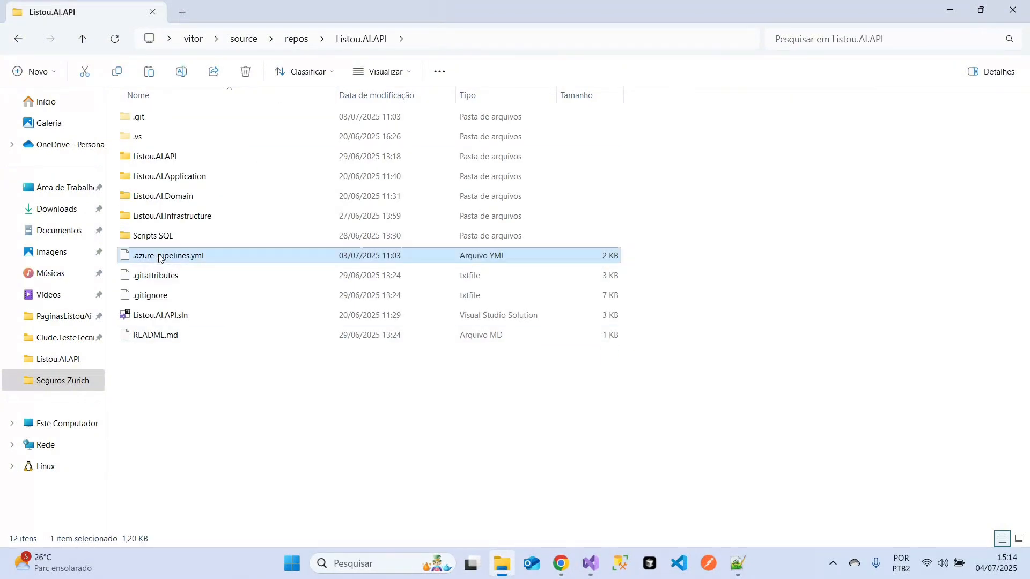
right_click(172, 259)
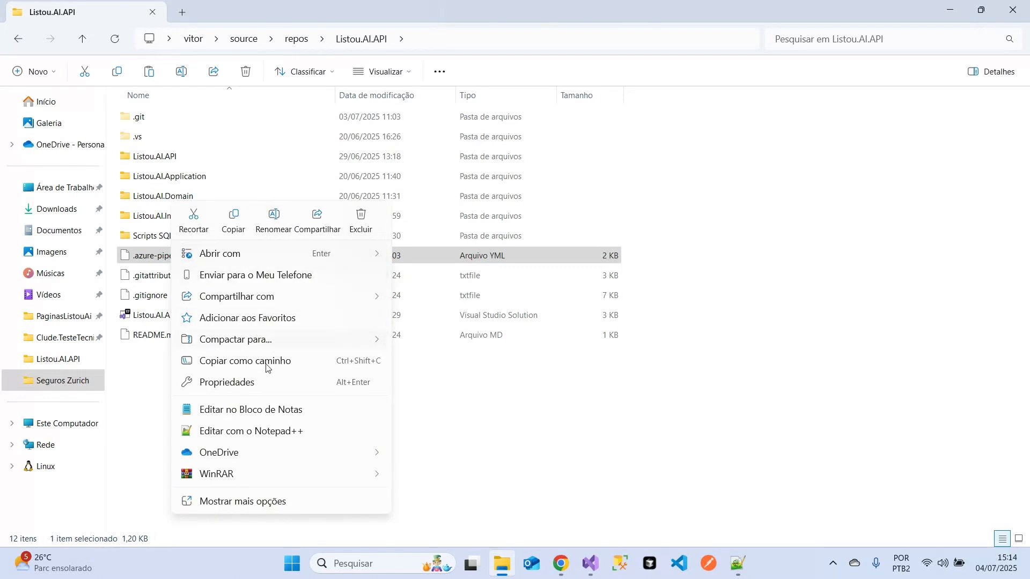
left_click(274, 228)
left_click_drag(206, 256, 132, 258)
key("ctrl+c")
- Switch to Notepad++, create a new document and start saving it under a new name in the local Teste repository folder
left_click(737, 563)
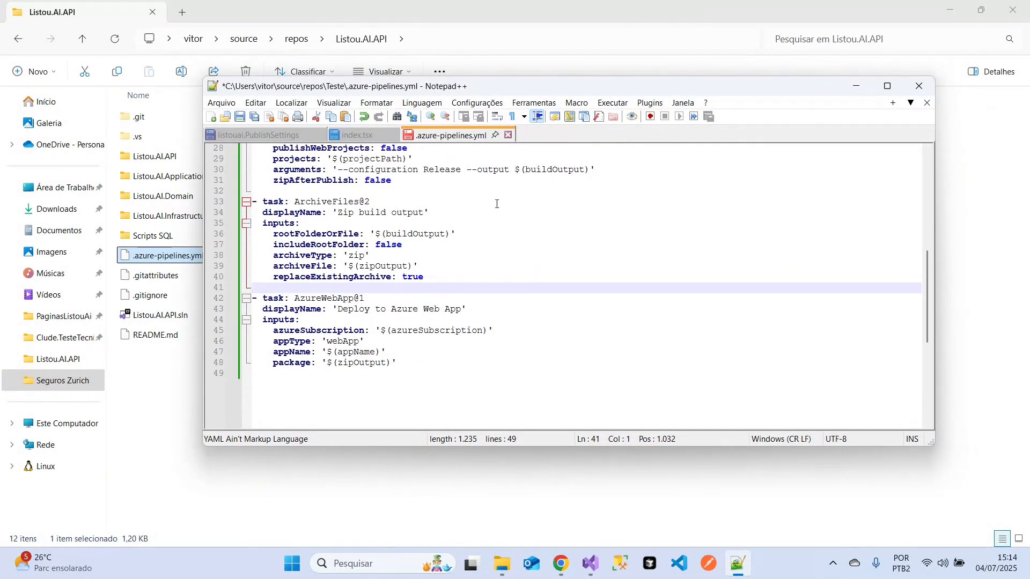
left_click(212, 117)
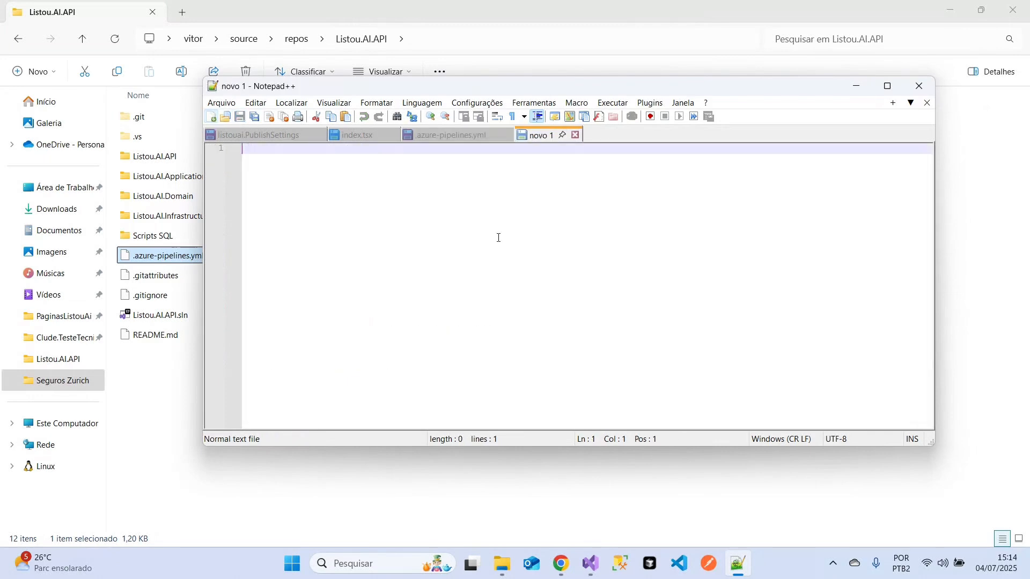
left_click(234, 104)
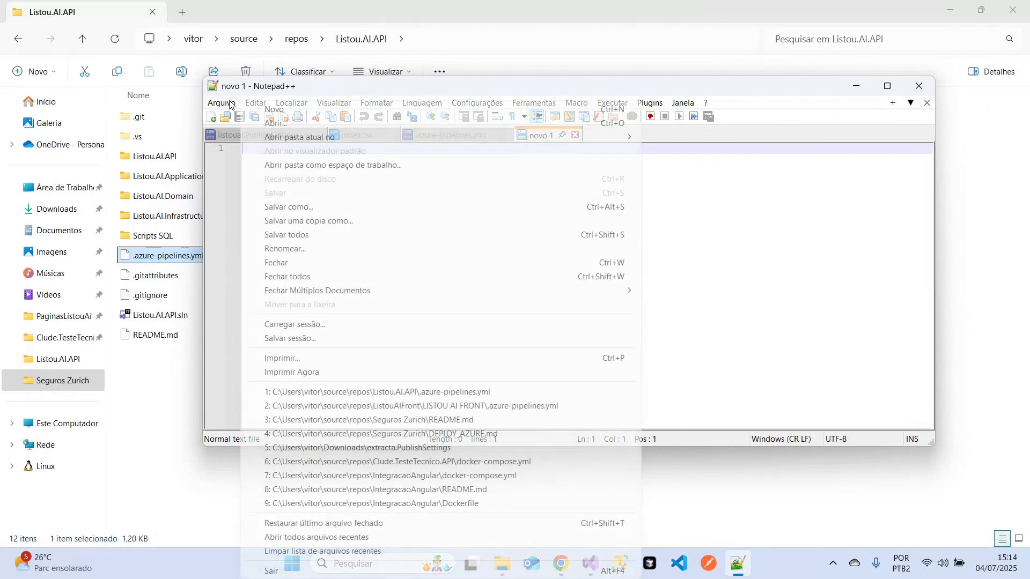
left_click(278, 209)
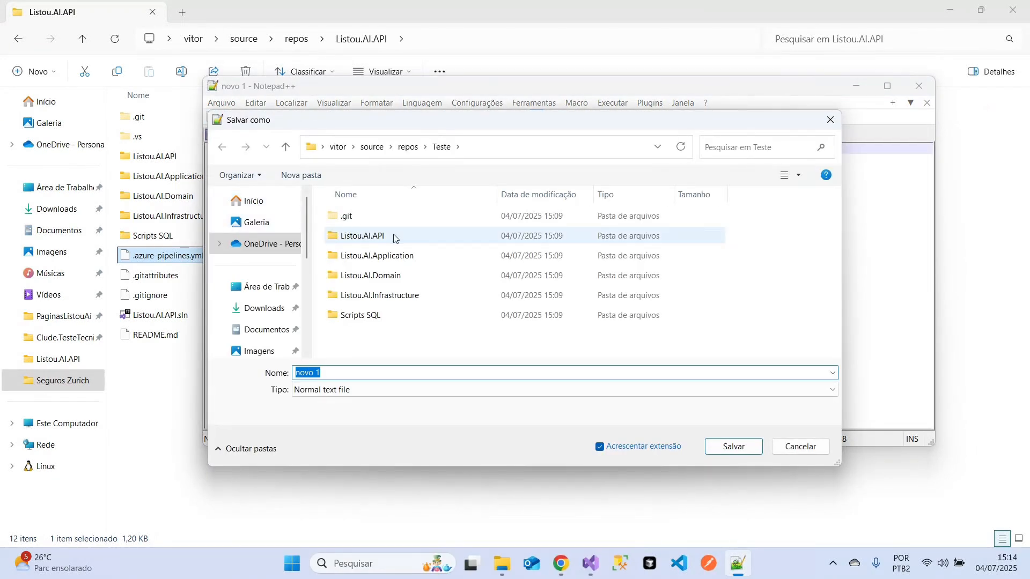
left_click(490, 149)
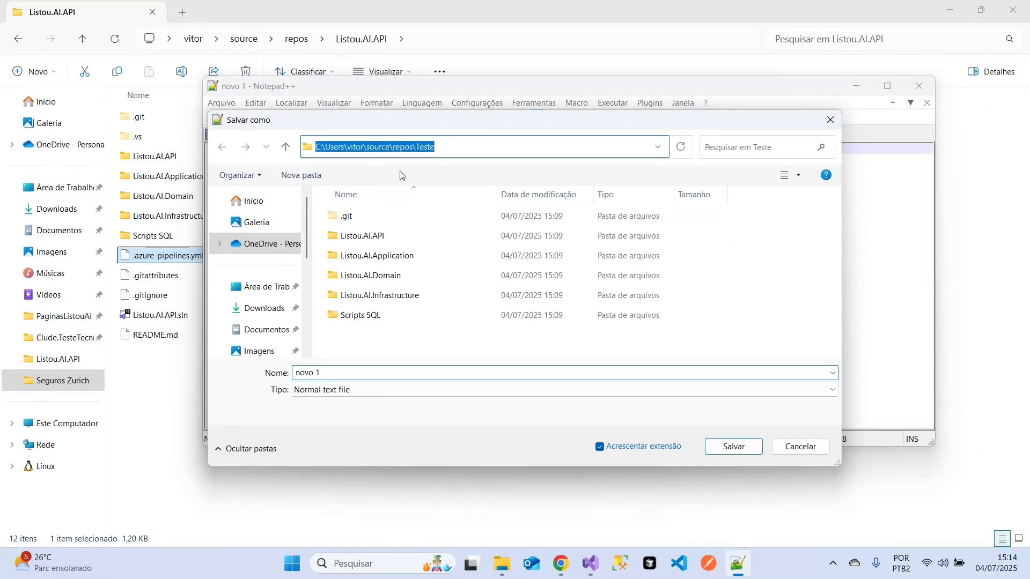
left_click(386, 340)
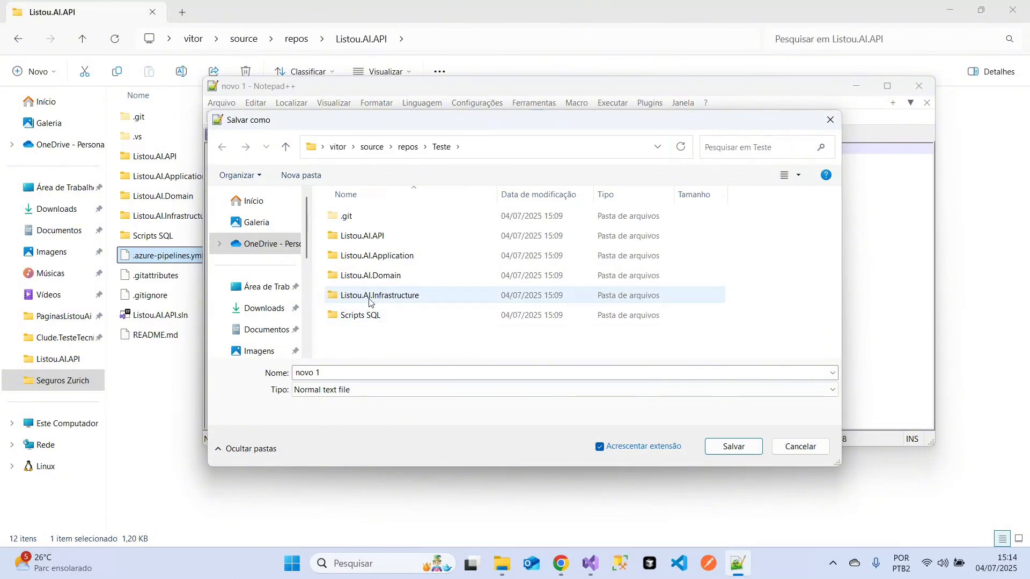
left_click(346, 218)
left_click(365, 342)
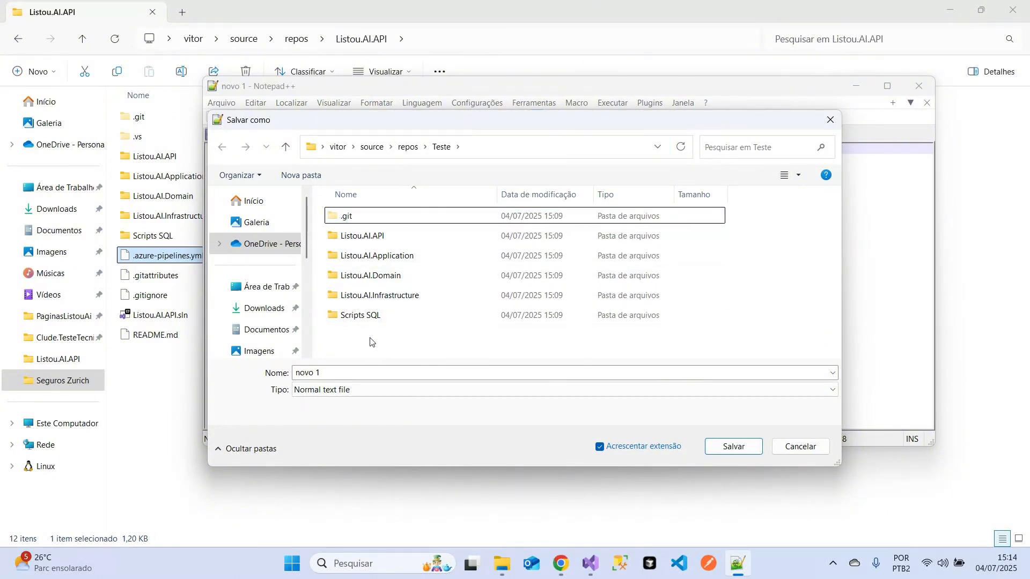
left_click(379, 237)
left_click(382, 257)
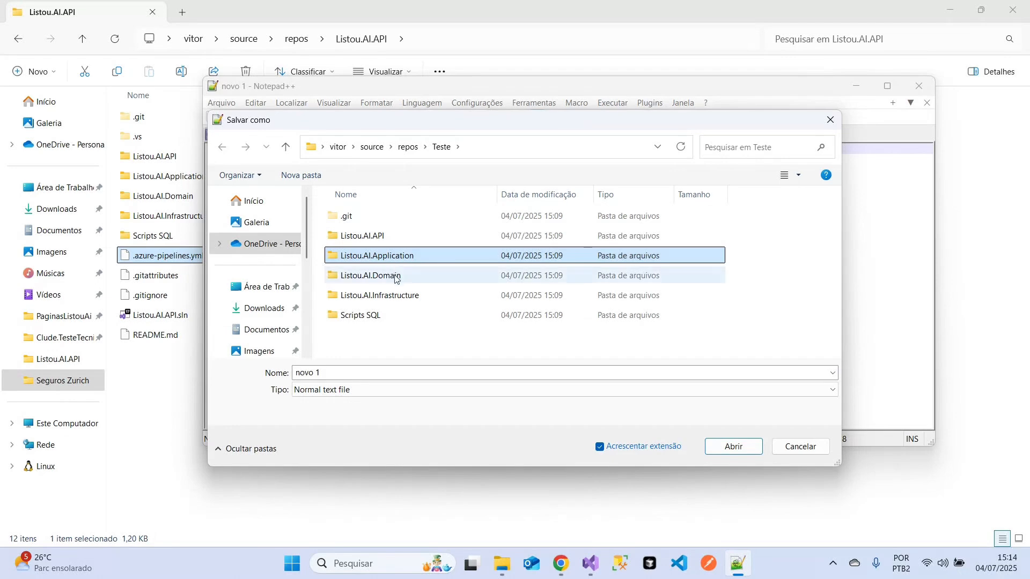
left_click(383, 296)
double_click(370, 236)
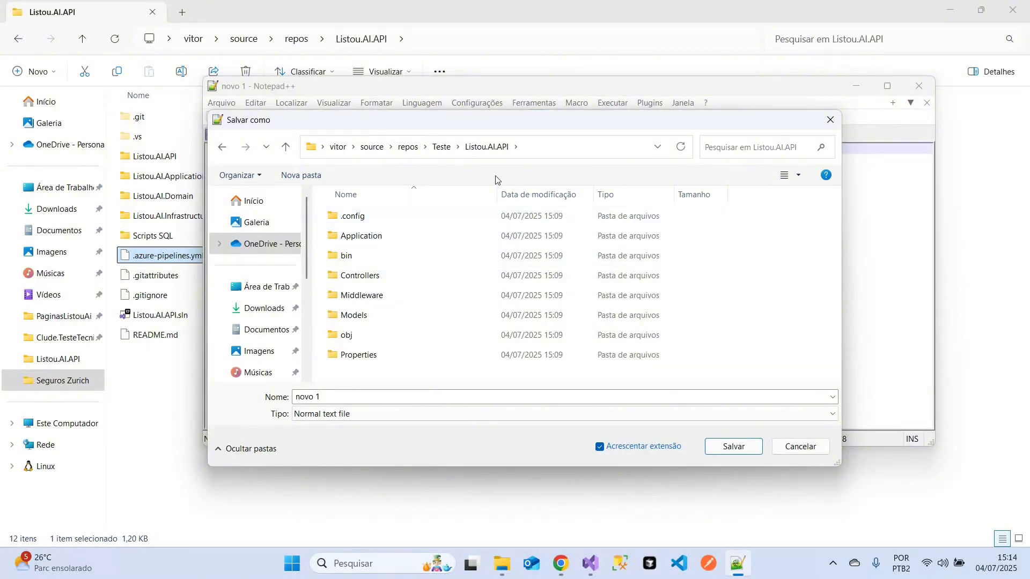
left_click(442, 147)
- Try to save the empty document as .azure-pipelines.yml with the type All types in the Teste folder
left_click(389, 397)
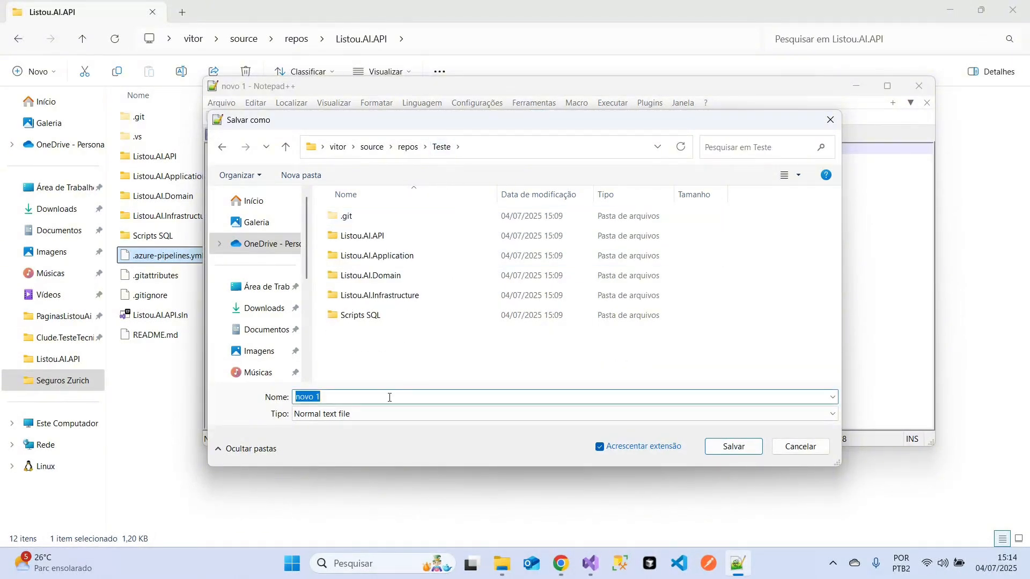
key("ctrl+v")
left_click(395, 414)
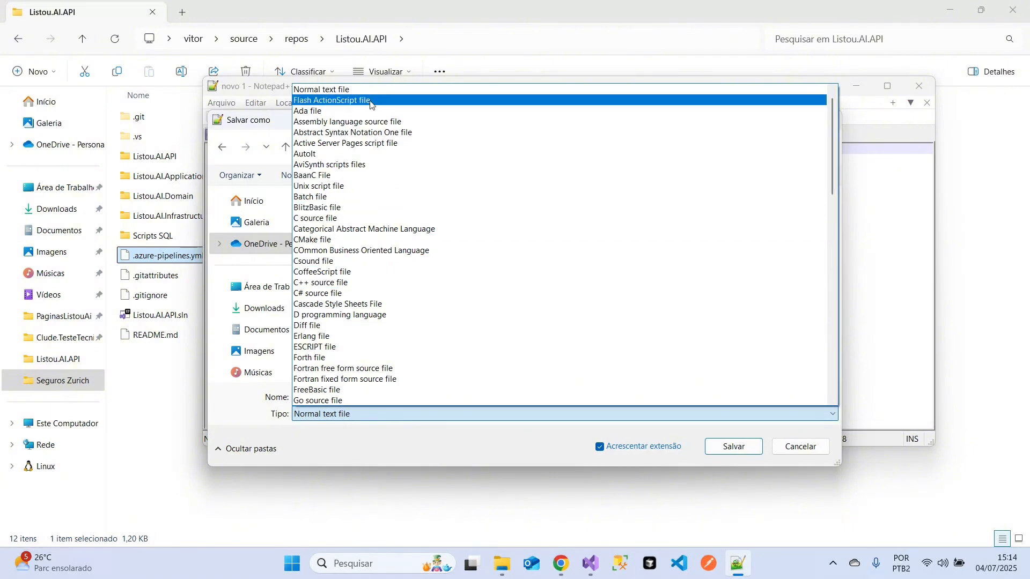
scroll(370, 105, "up", 1)
left_click(322, 89)
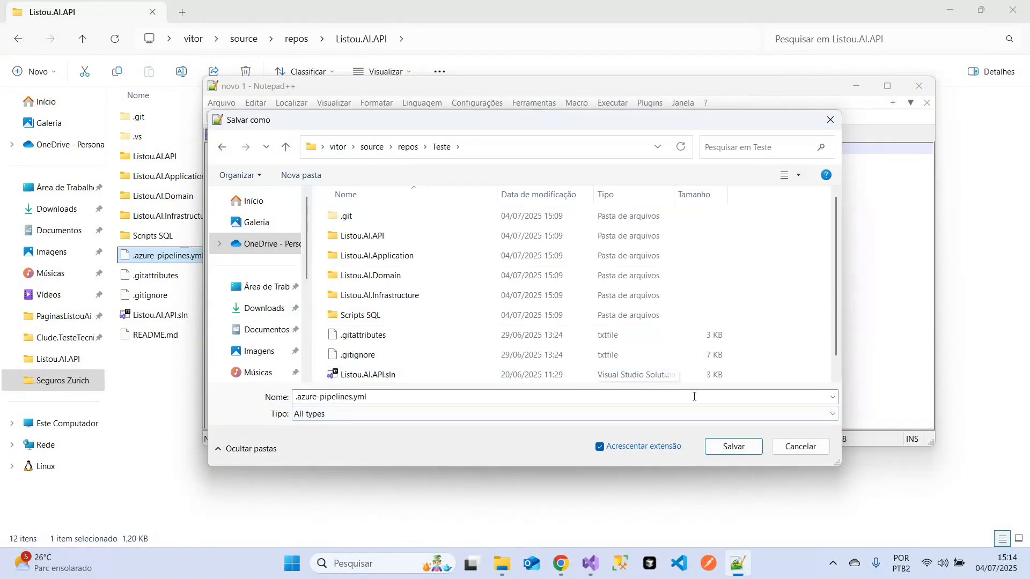
left_click(717, 455)
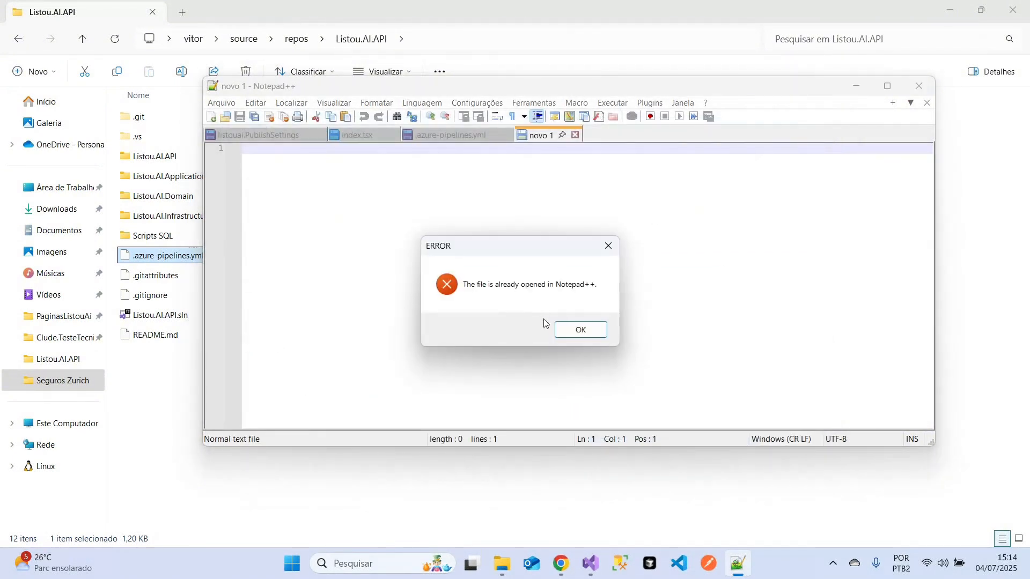
left_click(581, 330)
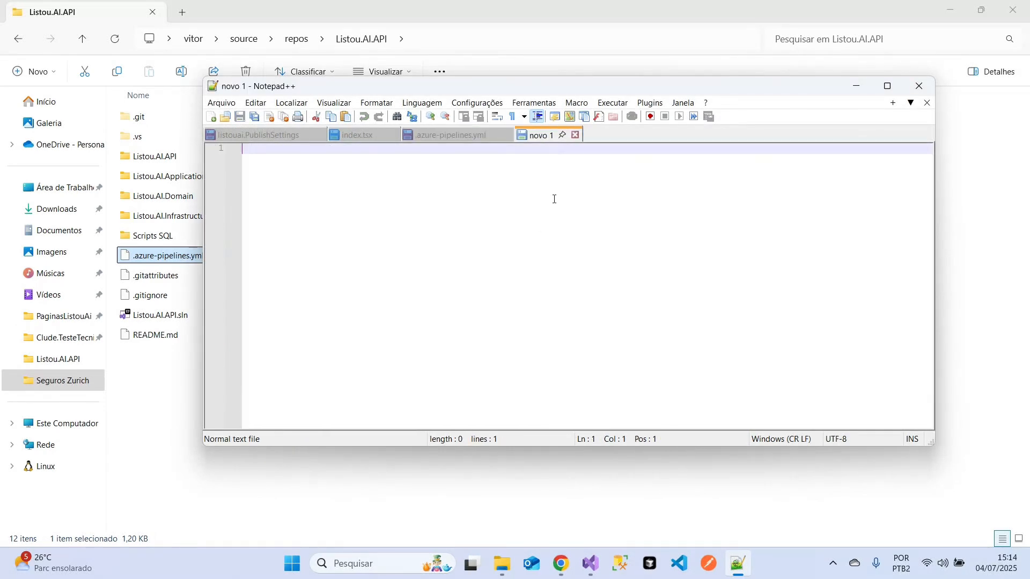
- Close the empty new document and the old .azure-pipelines.yml document without saving changes
left_click(576, 137)
left_click(509, 136)
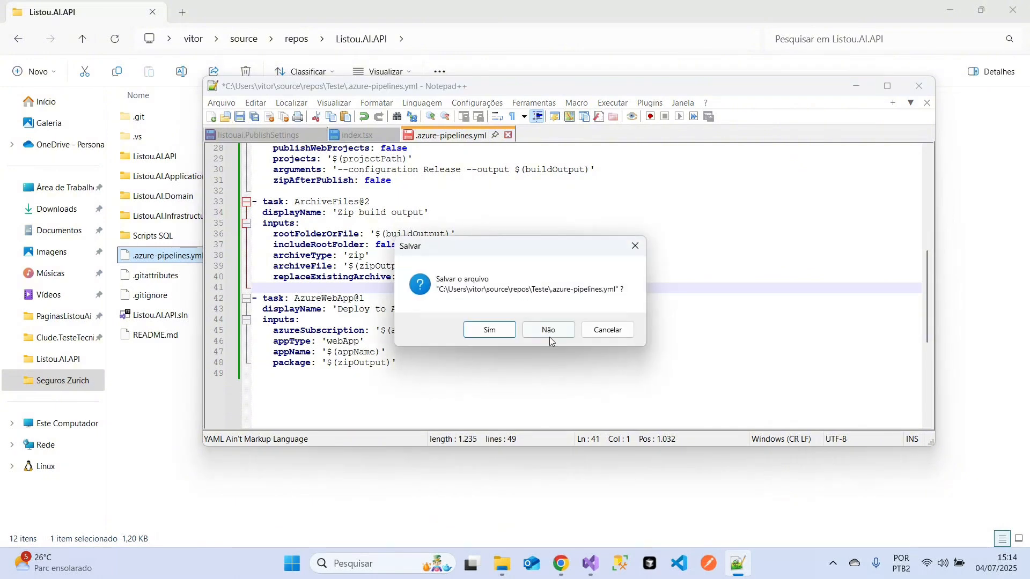
left_click(549, 337)
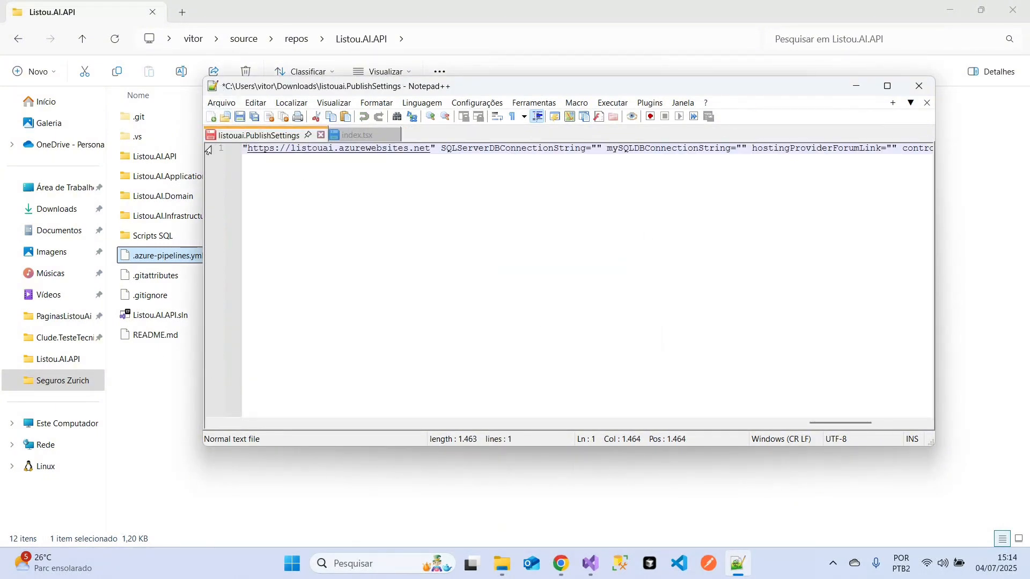
- Switch to File Explorer and view the contents of the Teste folder inside repos
left_click(145, 402)
left_click(601, 44)
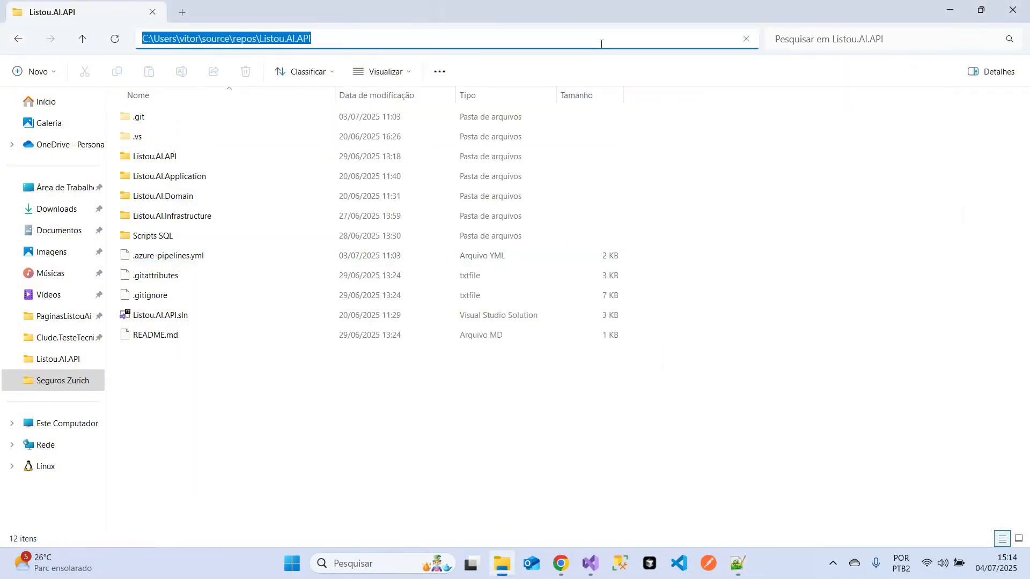
key("Escape")
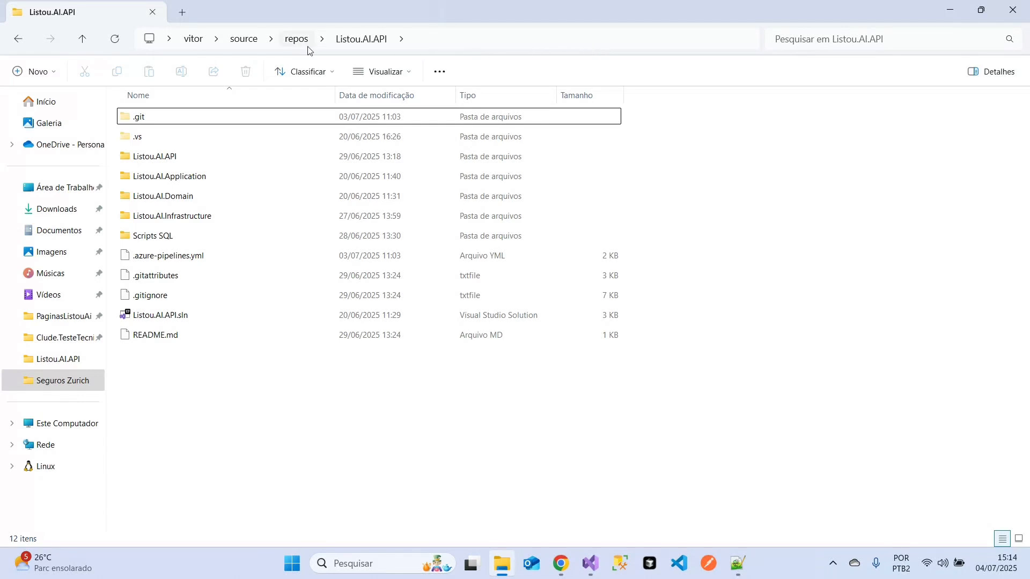
left_click(304, 42)
double_click(170, 455)
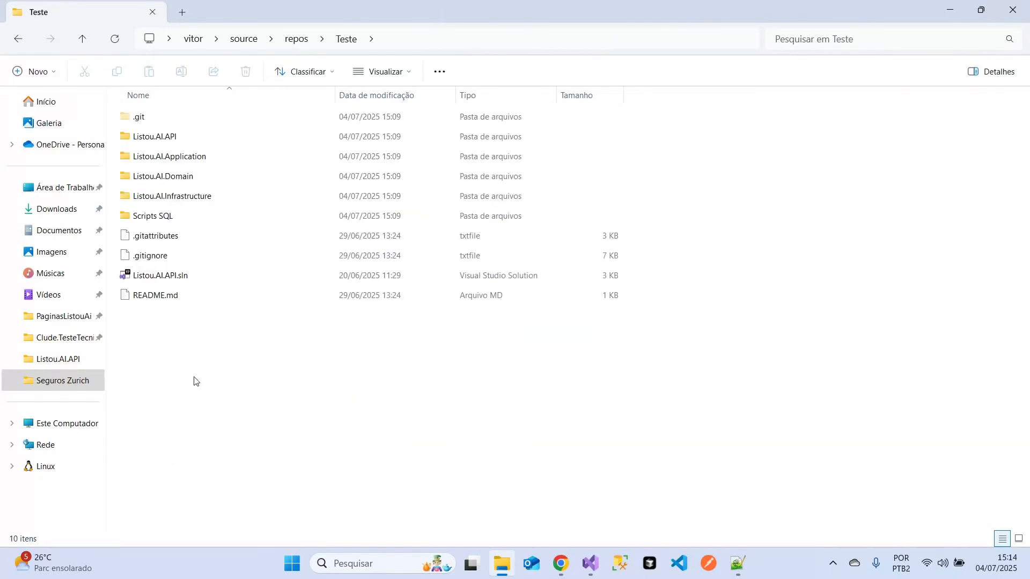
- Switch to Notepad++ and create a new document containing the text "teste"
left_click(737, 562)
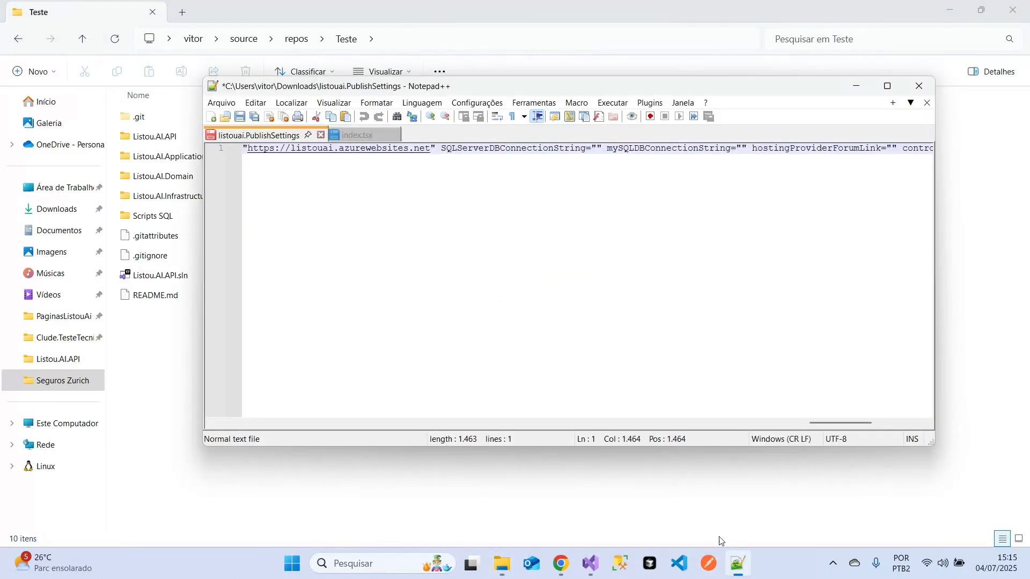
left_click(212, 117)
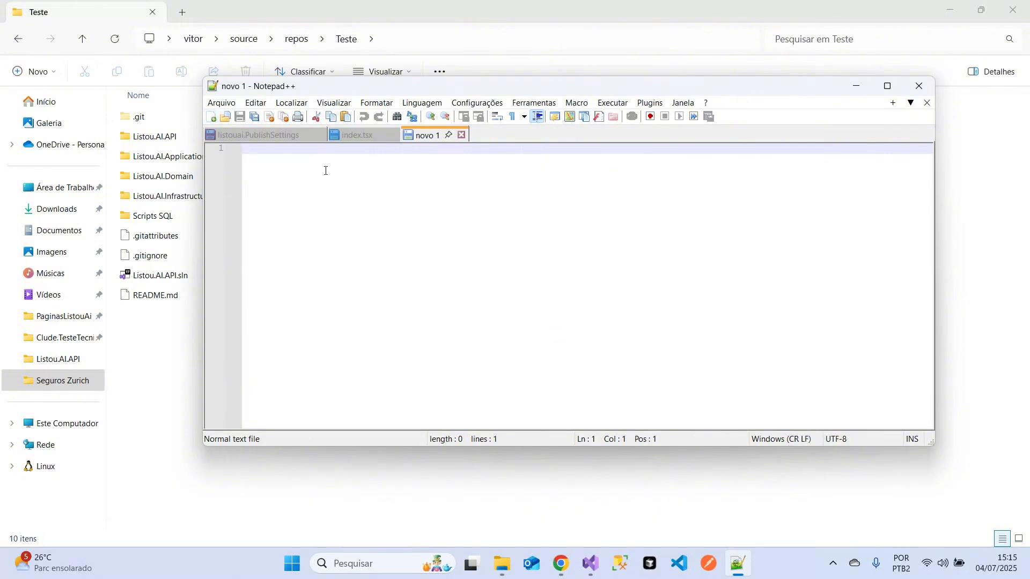
type("teste")
- Start saving the new document under a new name and choose the Teste folder inside repos as its location
left_click(221, 103)
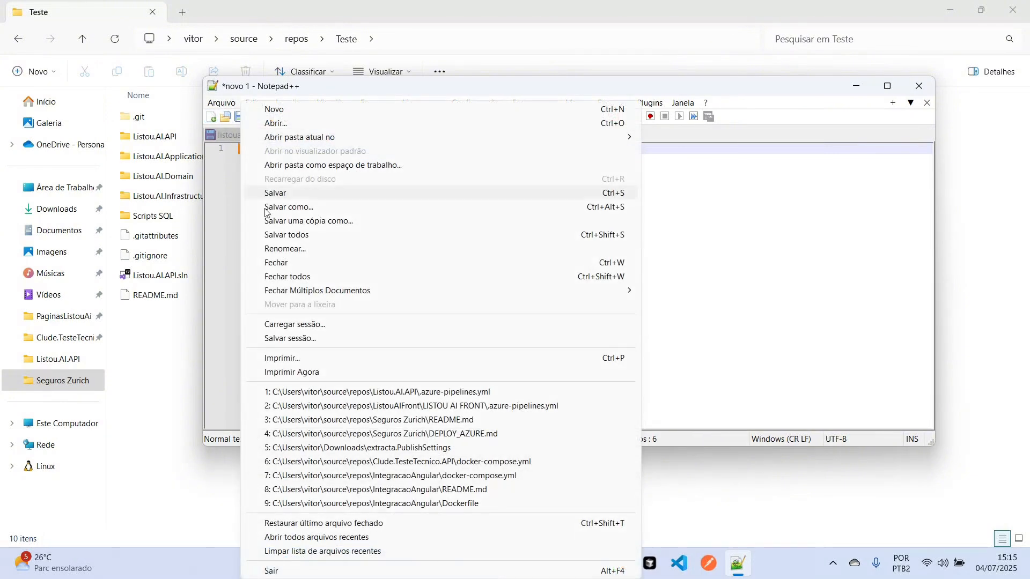
left_click(302, 208)
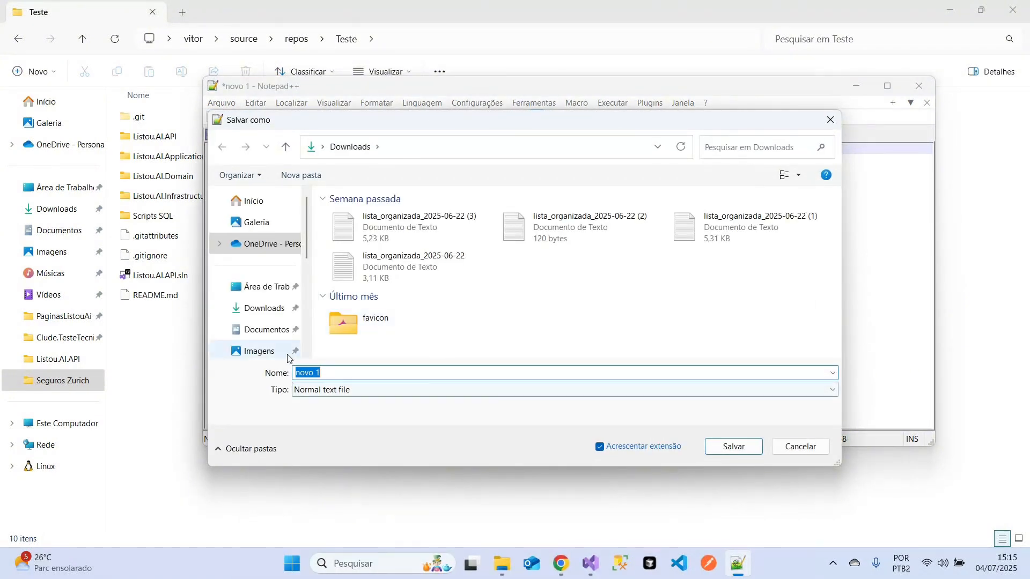
scroll(269, 304, "down", 5)
left_click(265, 242)
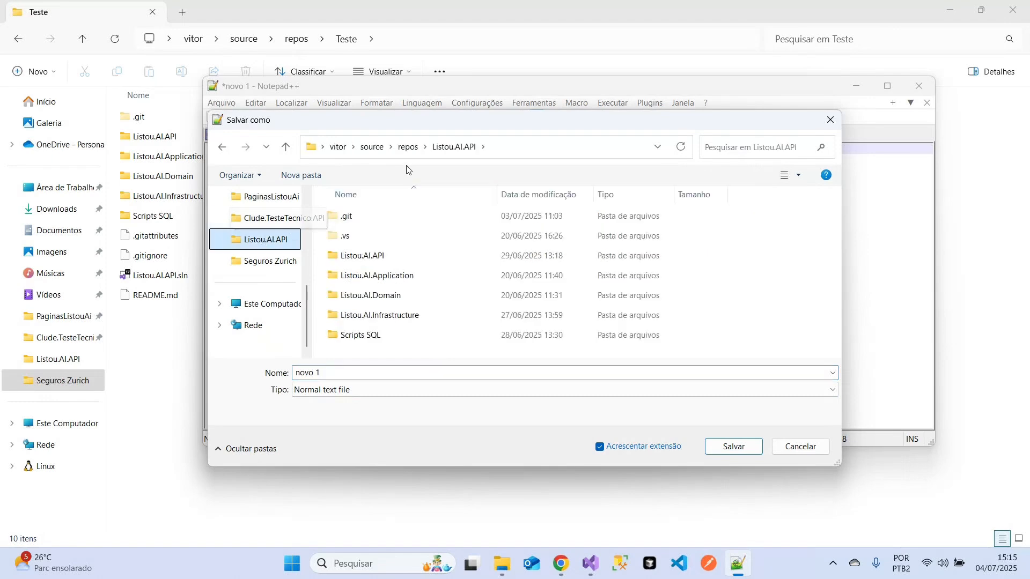
left_click(407, 147)
scroll(385, 324, "down", 5)
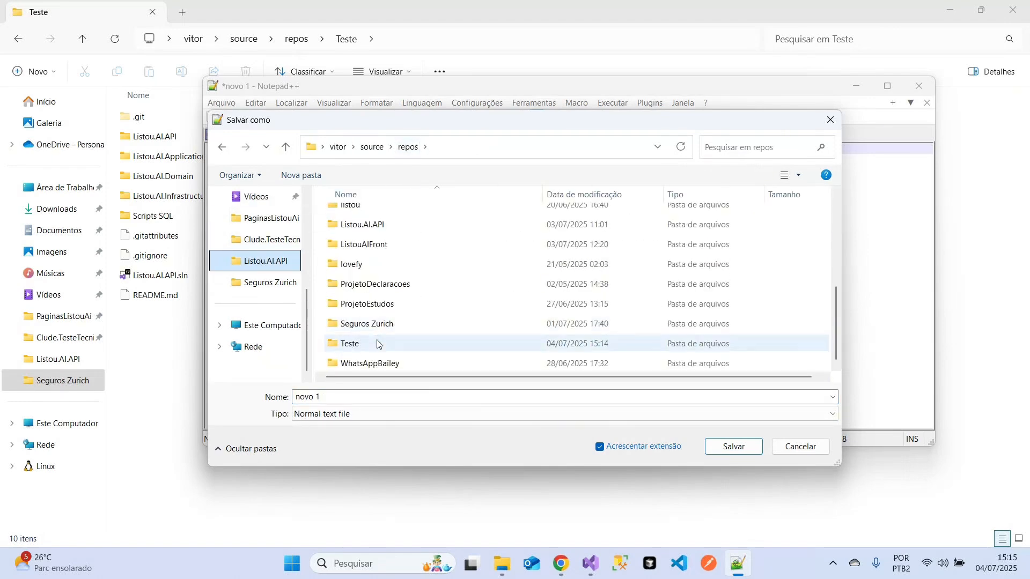
double_click(346, 342)
- Name the document .azure-pipelines.yml, set its type to All types and save it
left_click(340, 397)
key("ctrl+a")
type(".azure-pipelines.yml")
left_click(346, 414)
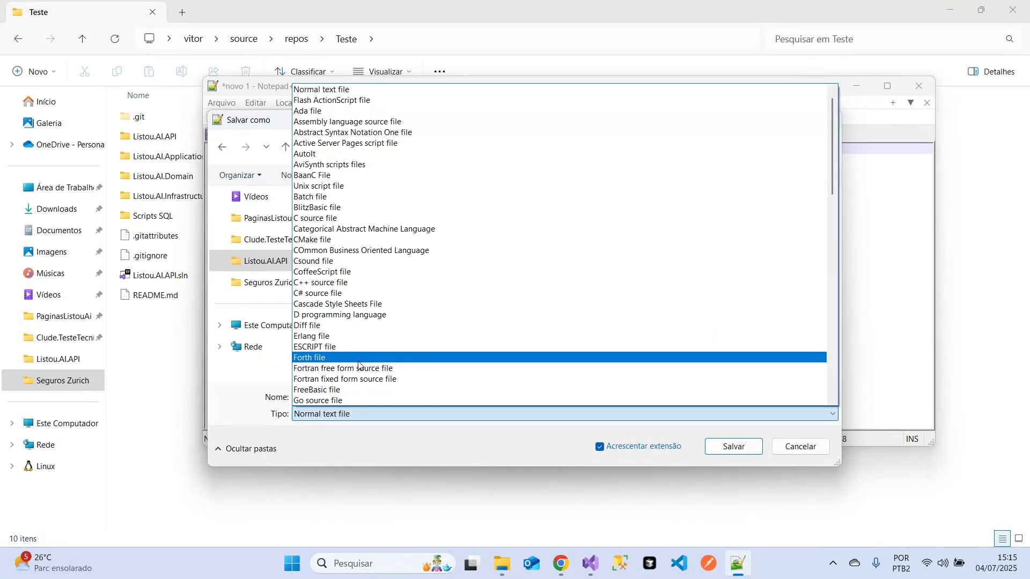
scroll(349, 215, "up", 1)
left_click(349, 82)
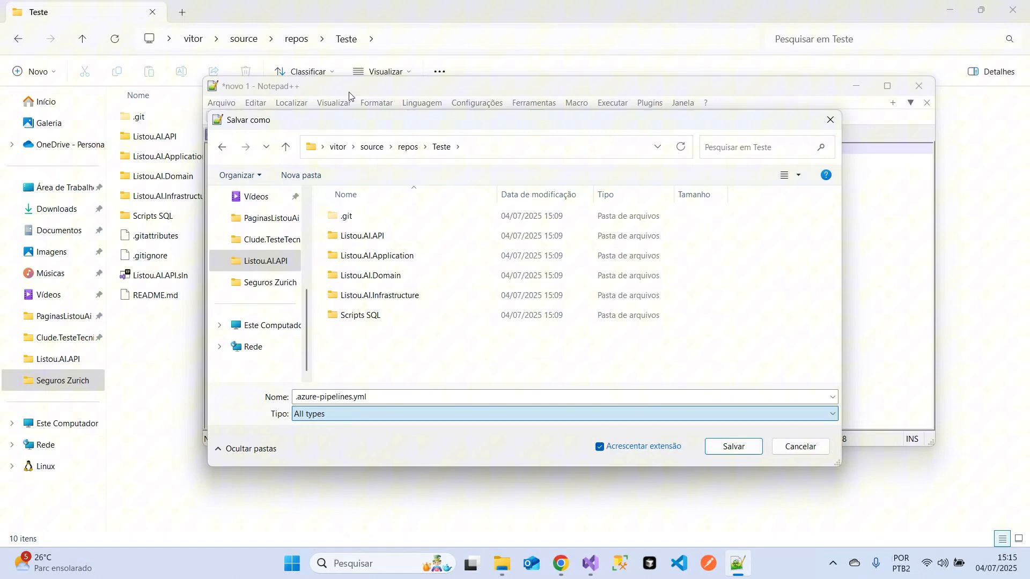
left_click(733, 447)
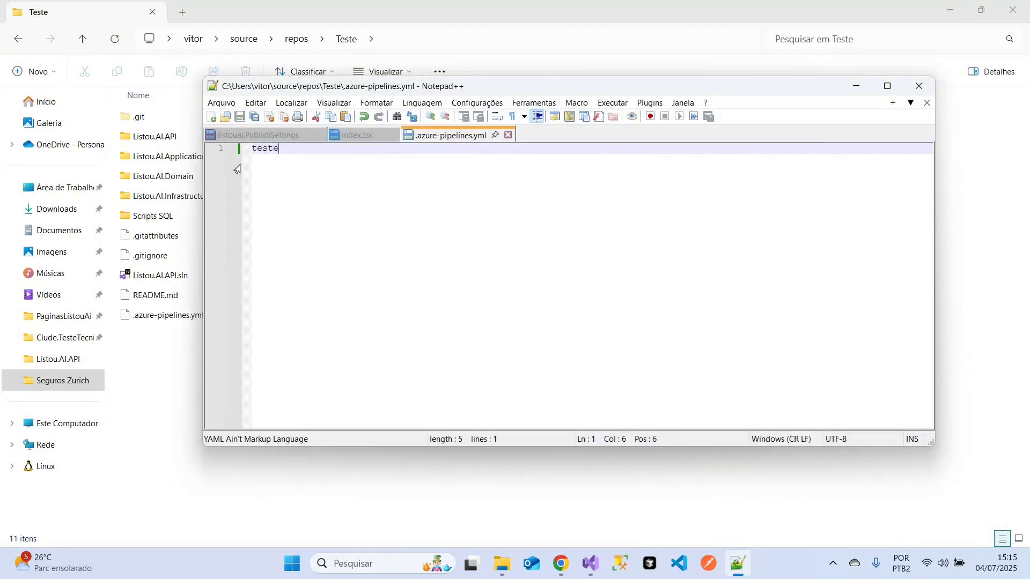
- Delete the placeholder text from .azure-pipelines.yml and save the empty file
key("BackSpace")
key("BackSpace")
key("BackSpace")
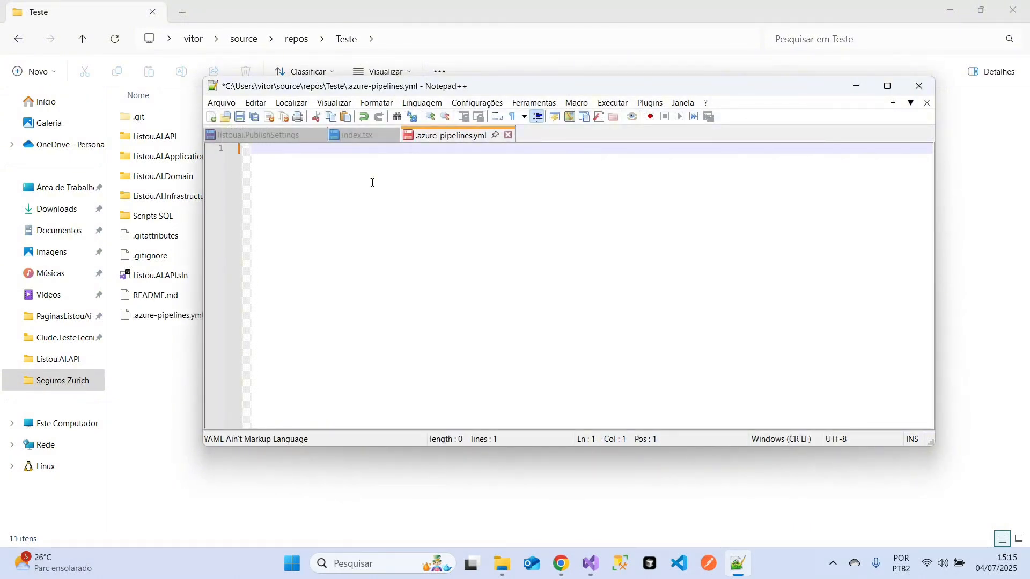
key("ctrl+s")
- Switch to Visual Studio, commit the added .azure-pipelines.yml to master with the message "teste" and push it to origin
left_click(589, 565)
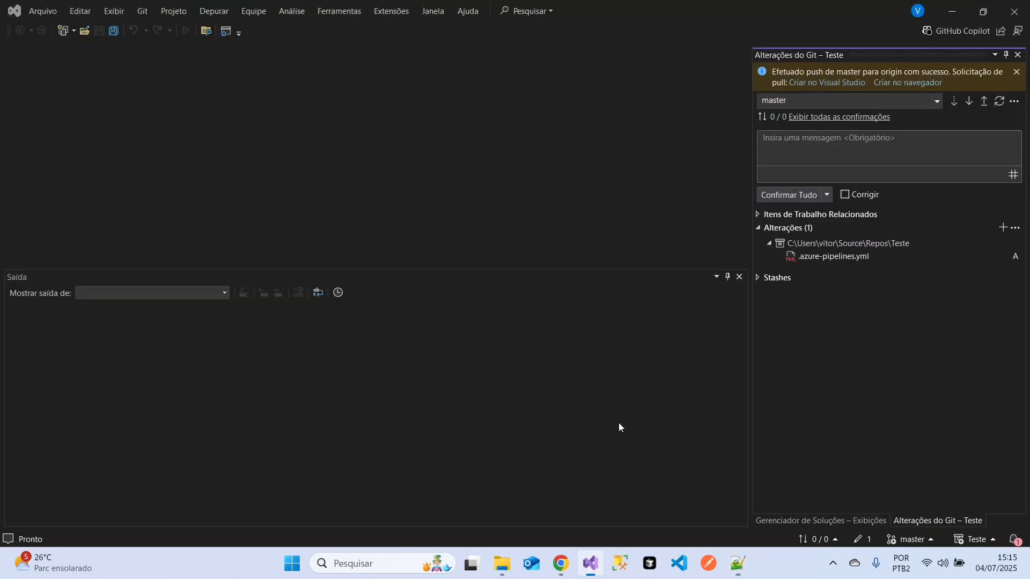
left_click(779, 161)
type("teste")
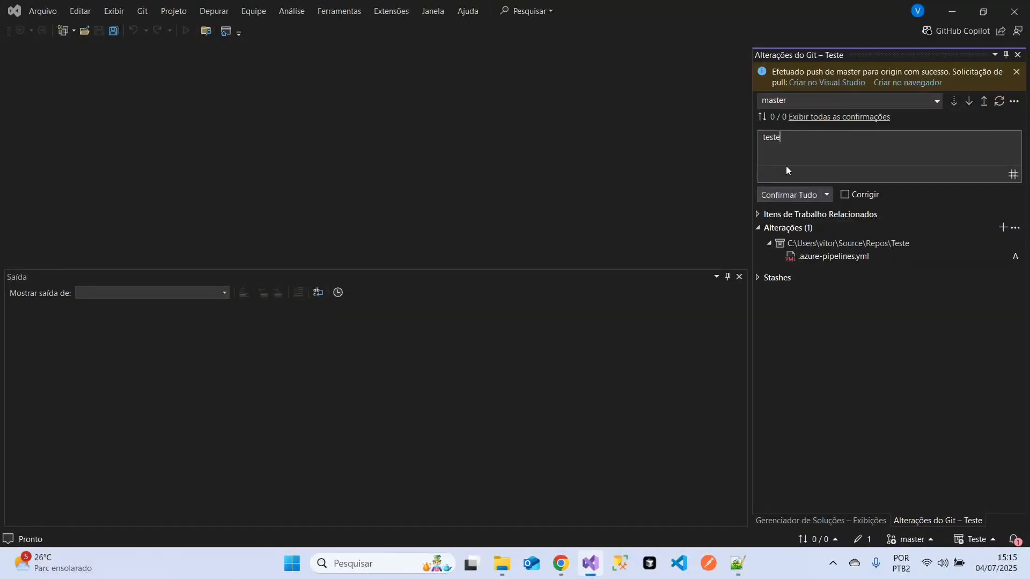
left_click(803, 194)
left_click(983, 90)
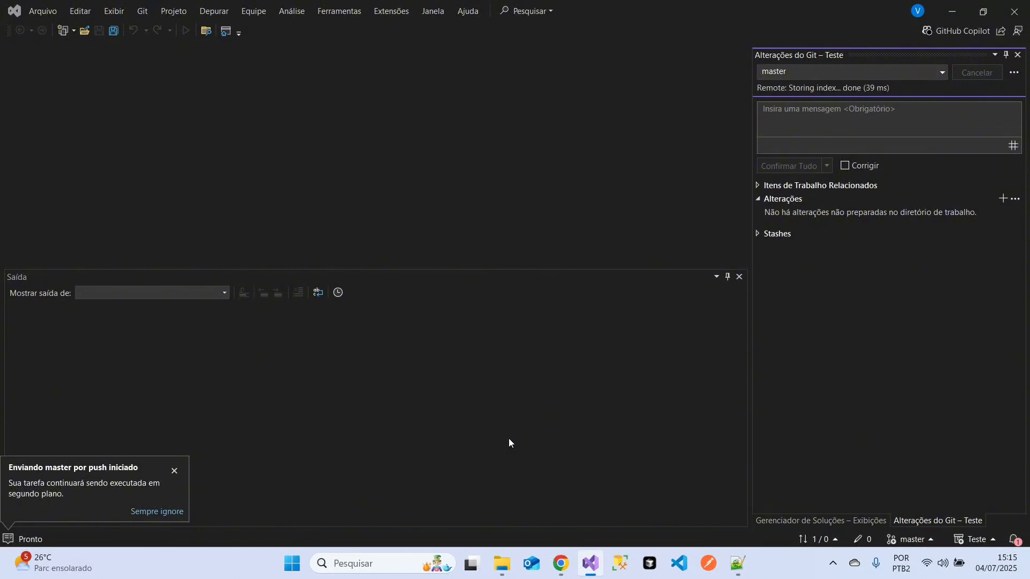
- Switch to Azure DevOps in Chrome, refresh the Teste repository files and open .azure-pipelines.yml on master
mouse_move(561, 563)
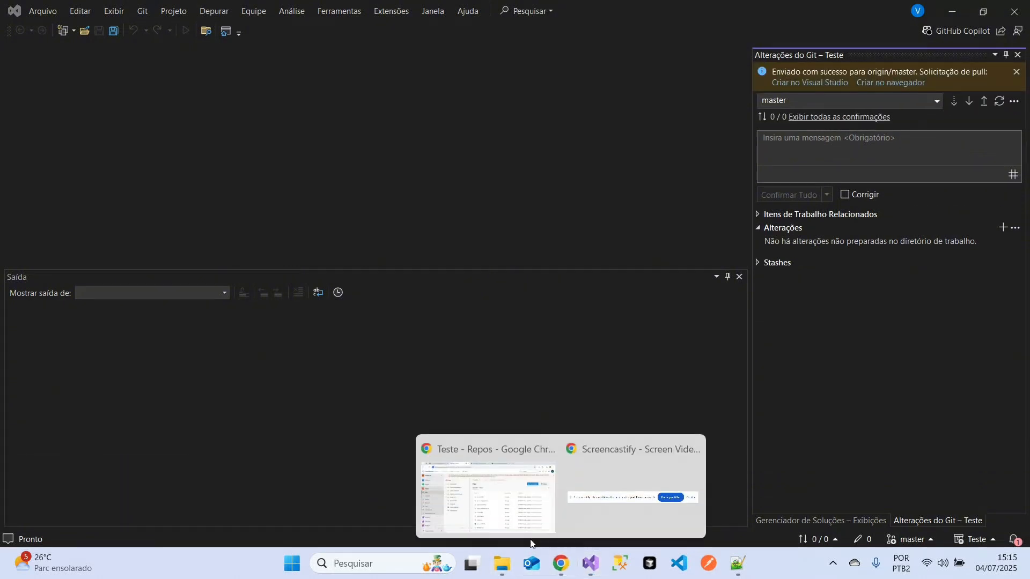
left_click(483, 496)
key("F5")
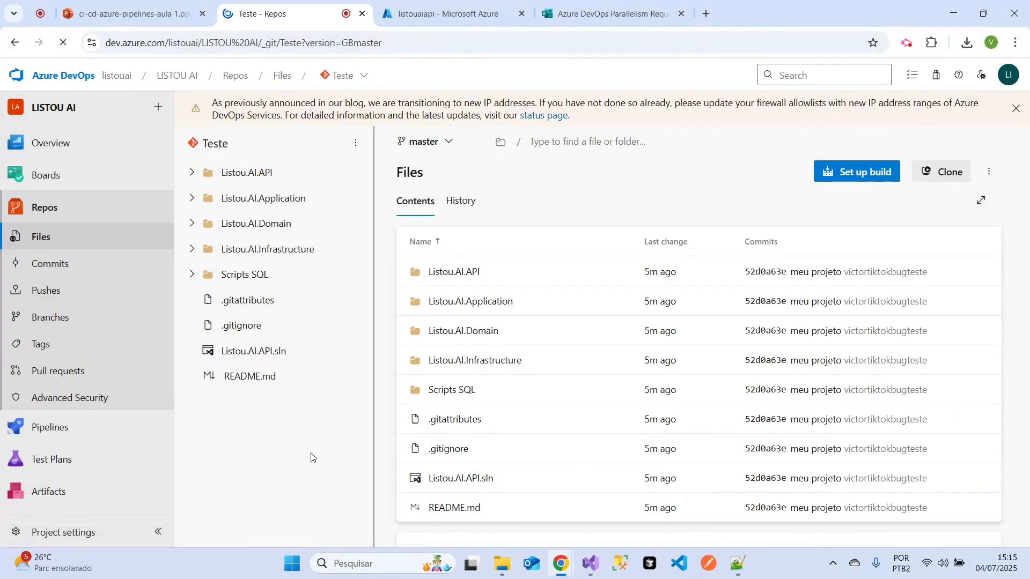
left_click(248, 300)
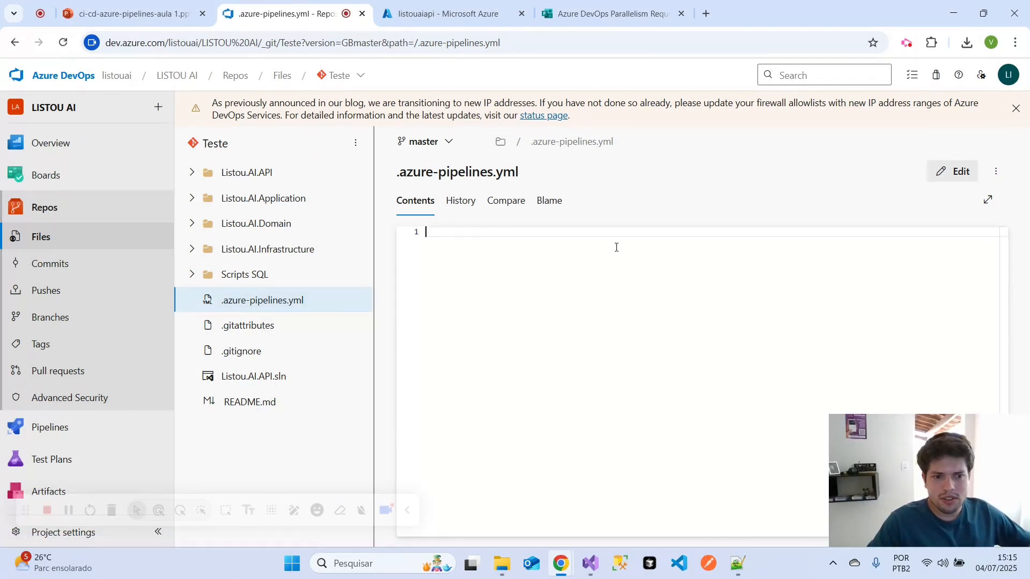
left_click(950, 173)
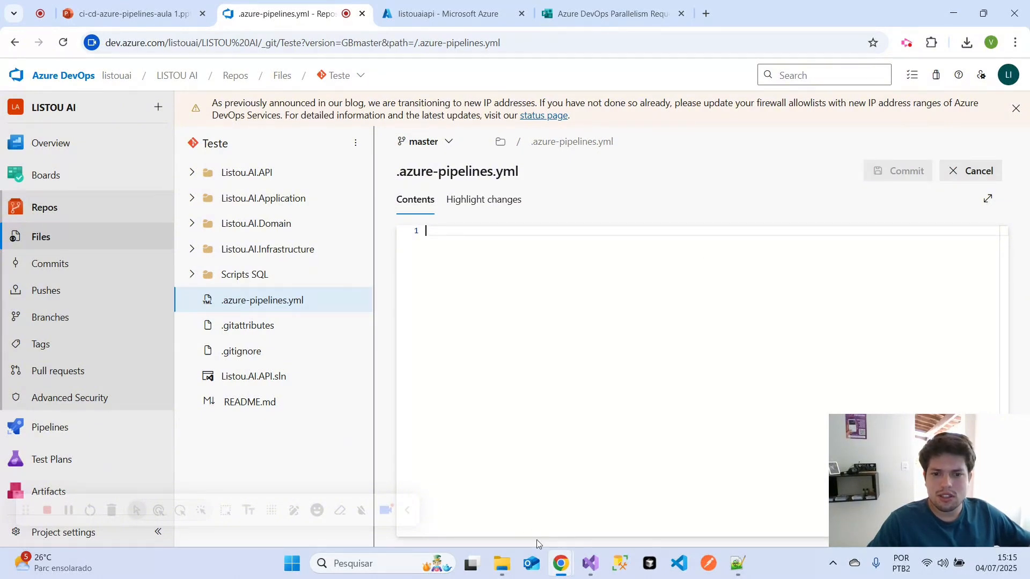
left_click(737, 563)
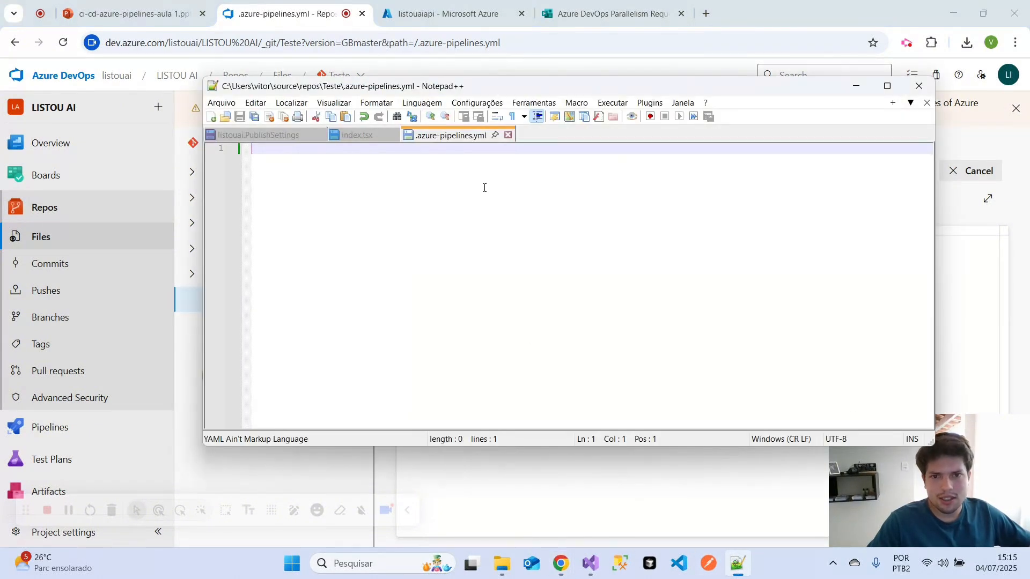
left_click(210, 465)
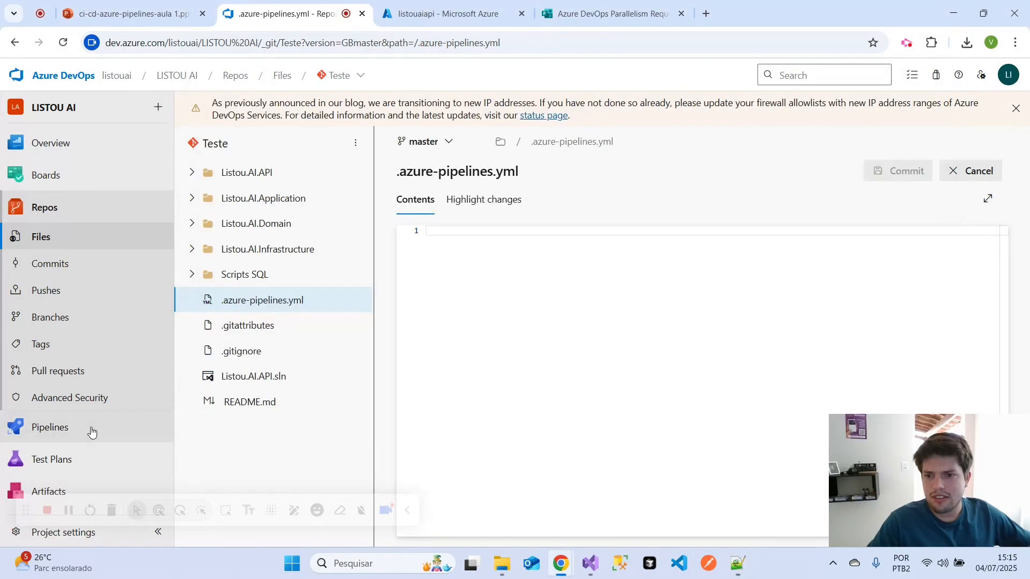
mouse_move(50, 427)
left_click(209, 449)
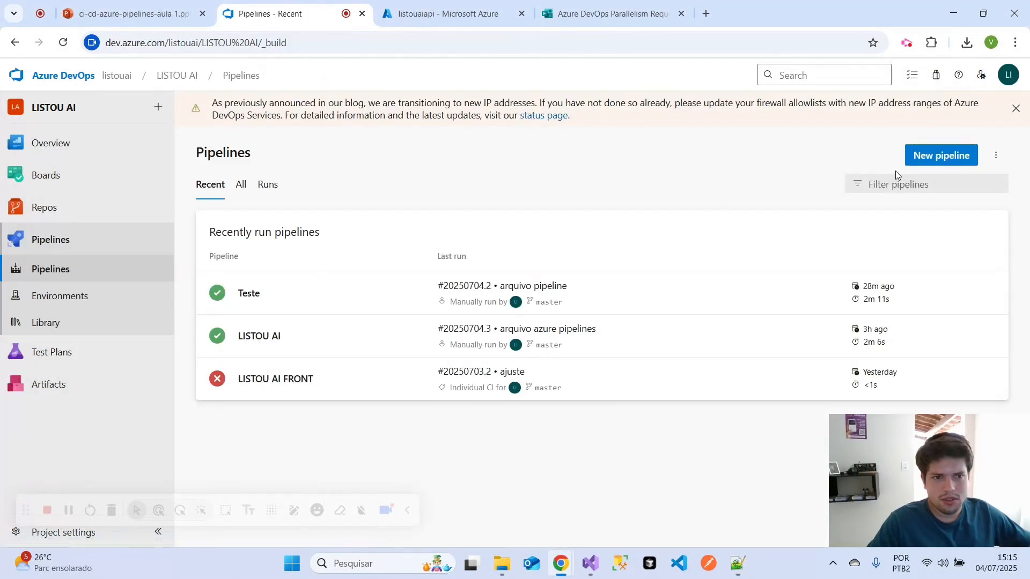
left_click(912, 158)
left_click(262, 251)
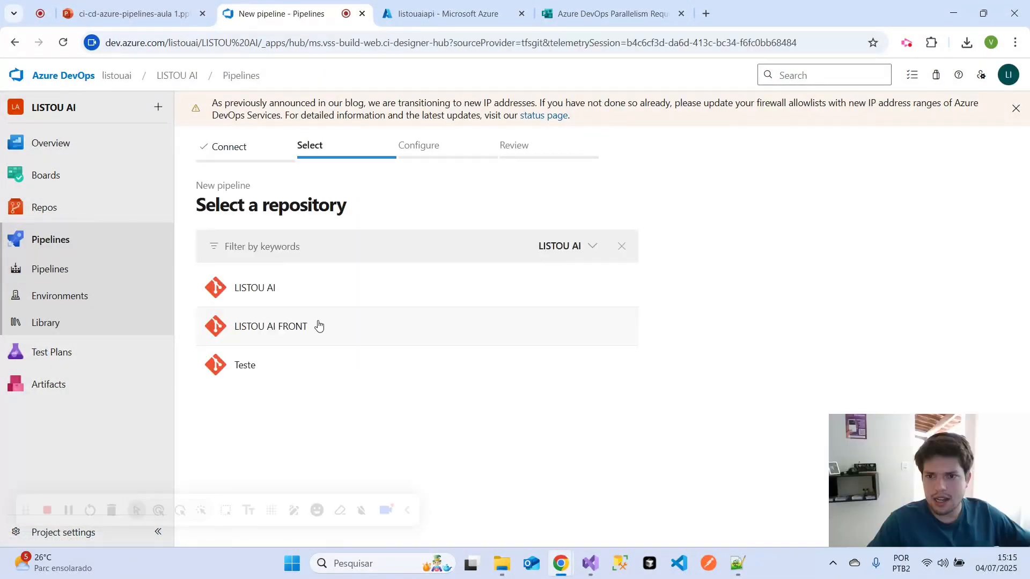
left_click(329, 379)
left_click(313, 280)
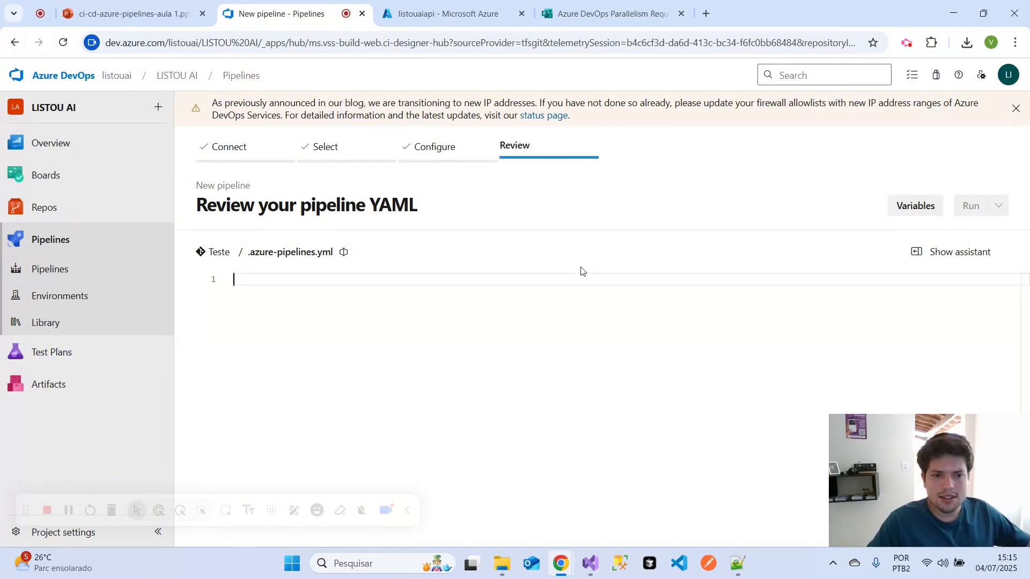
left_click(78, 273)
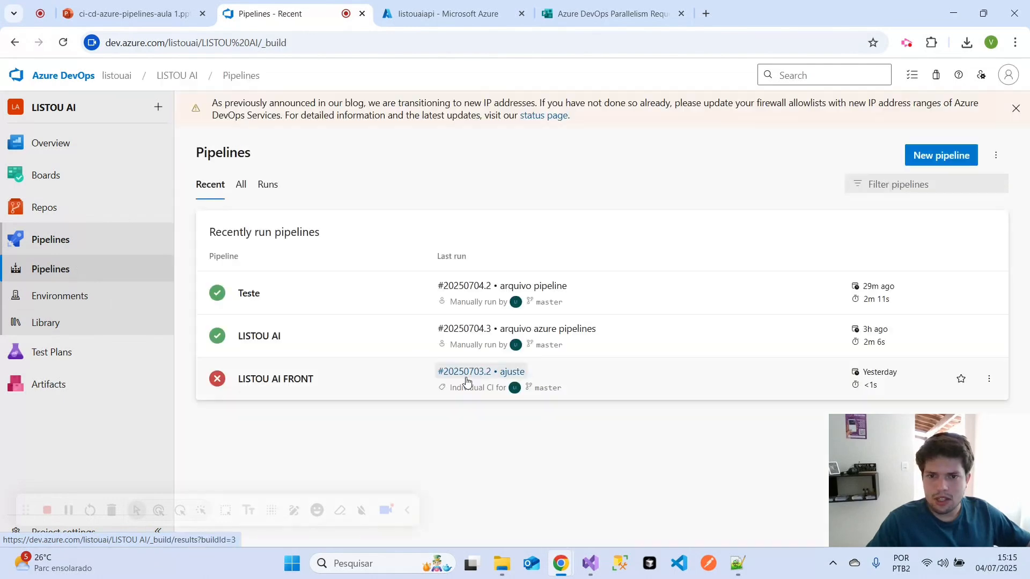
left_click(321, 353)
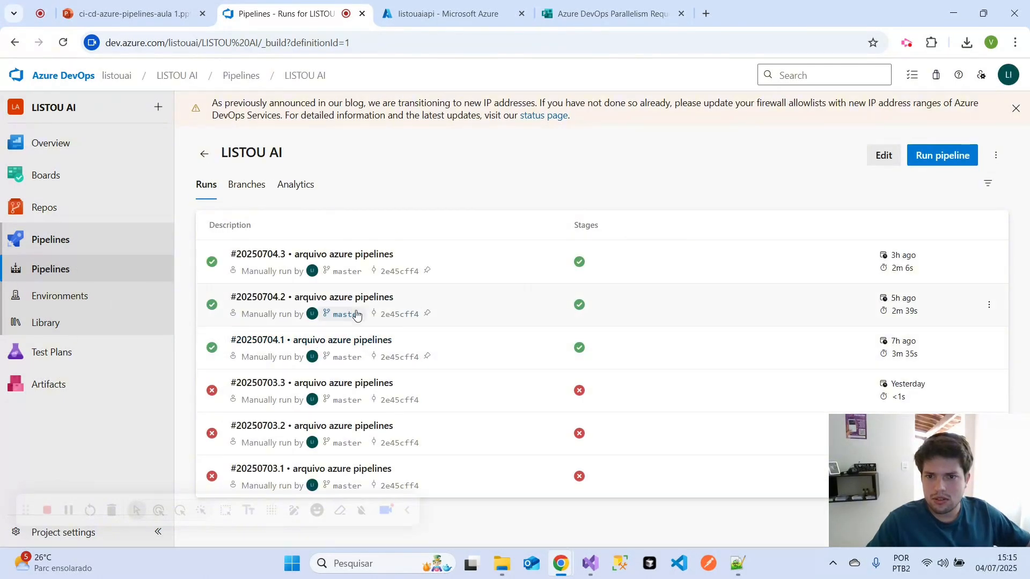
mouse_move(69, 358)
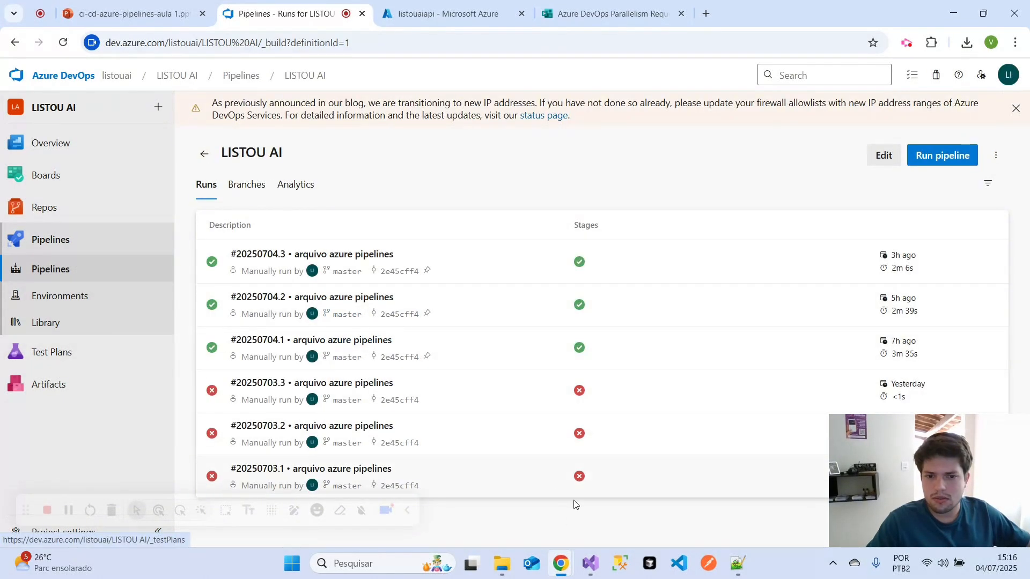
- Switch to File Explorer, open .azure-pipelines.yml from the Listou.AI.API repository folder in Notepad++, copy its entire contents and close the file
left_click(501, 563)
left_click(299, 47)
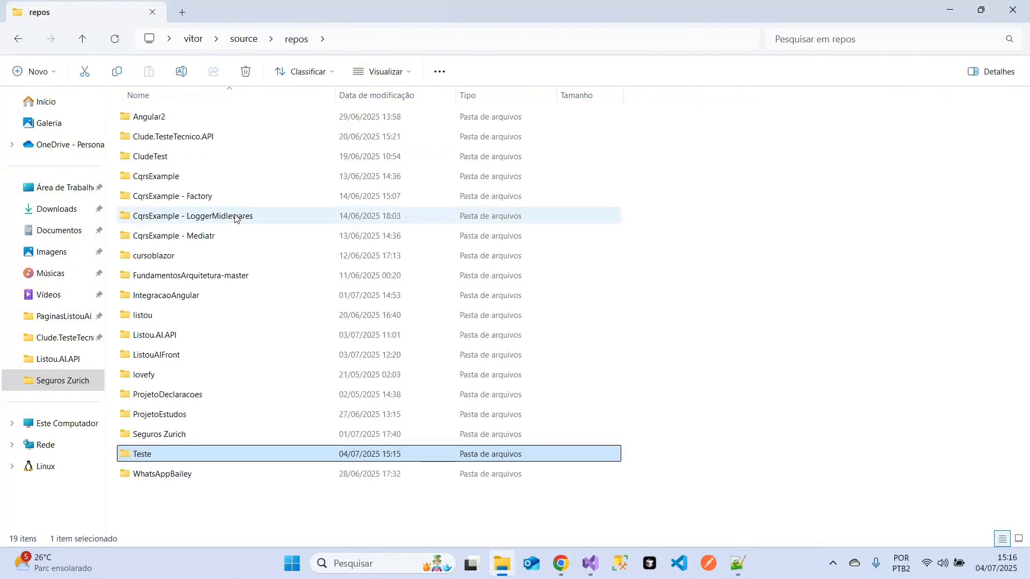
double_click(214, 337)
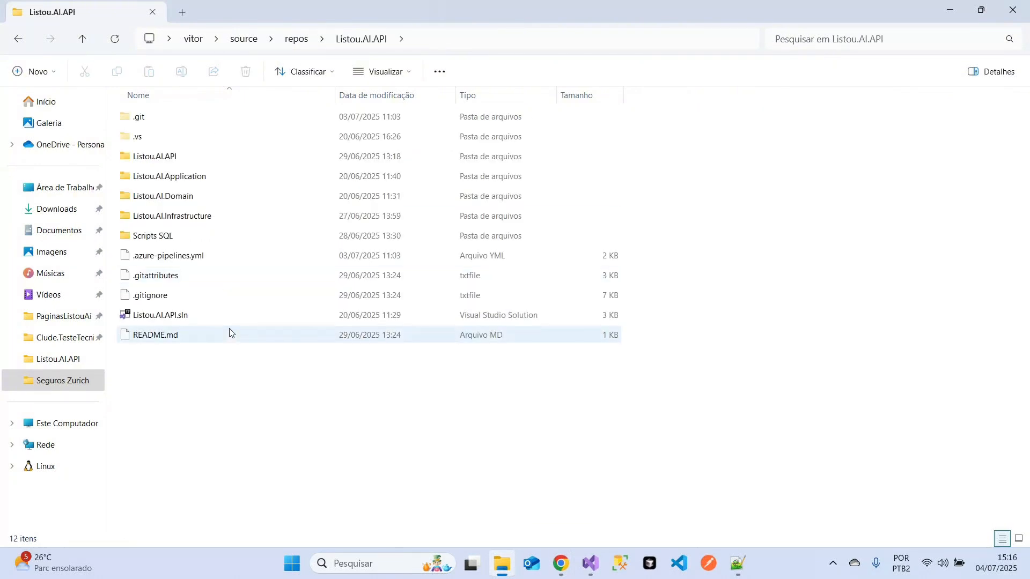
right_click(228, 256)
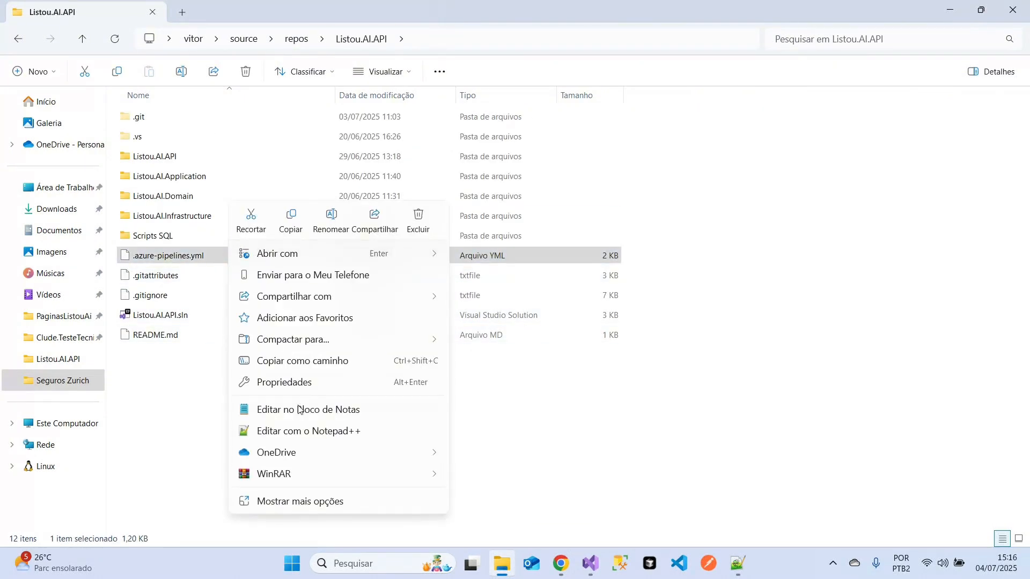
left_click(300, 430)
left_click(448, 268)
key("ctrl+a")
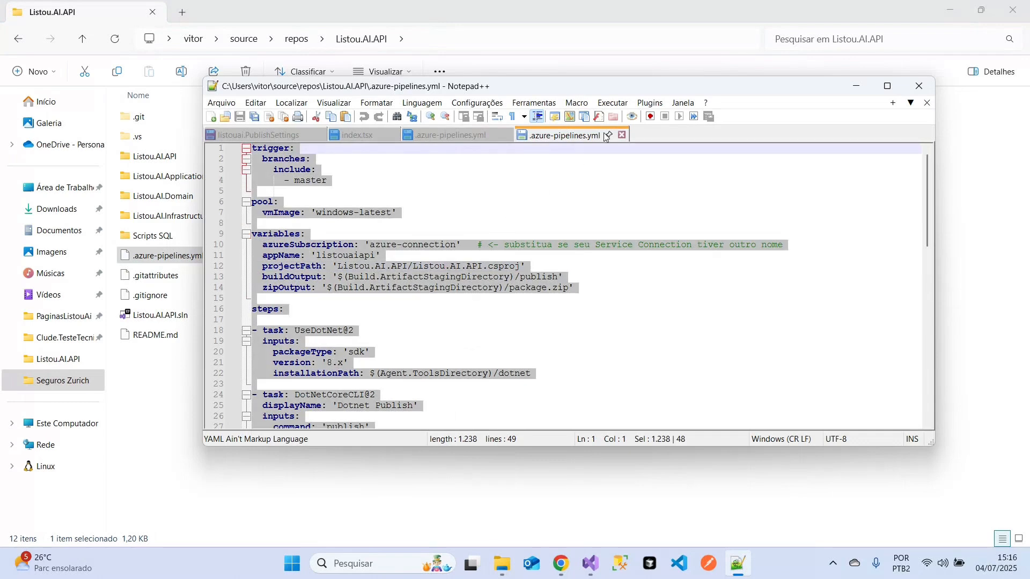
left_click(625, 137)
- Switch to Azure DevOps in Chrome and create a new pipeline from the Teste repository in Azure Repos Git
left_click(561, 563)
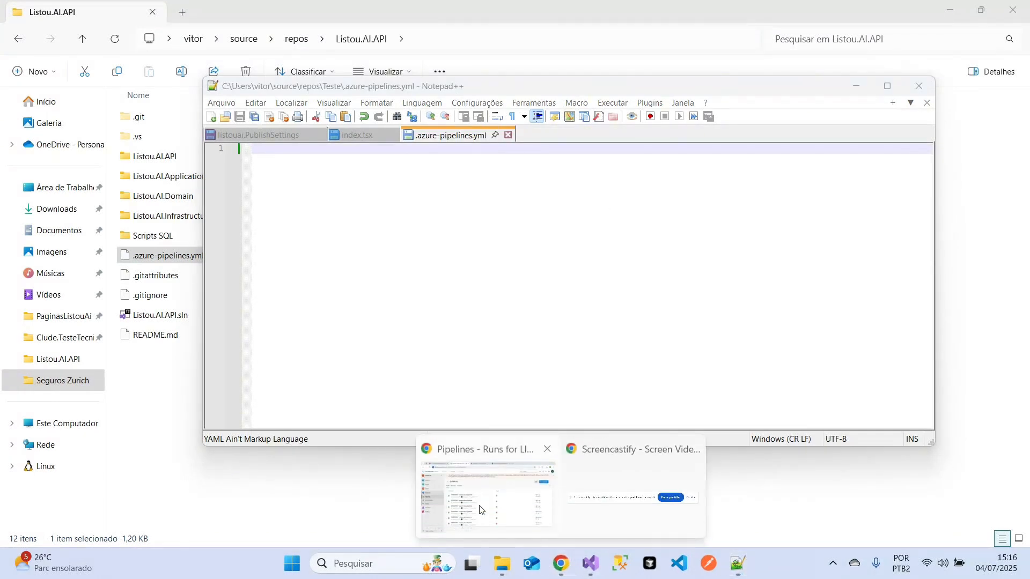
left_click(479, 511)
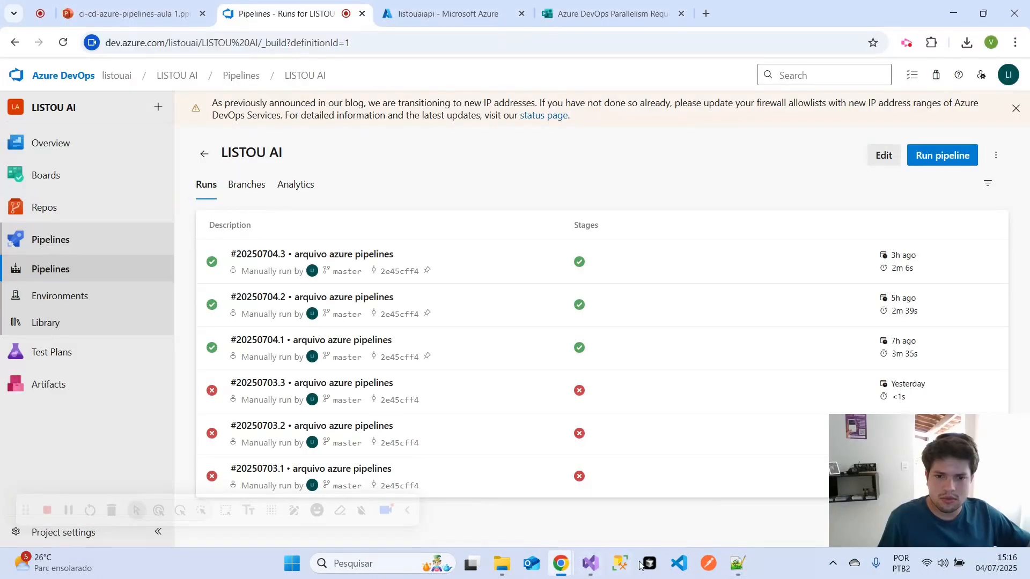
left_click(737, 568)
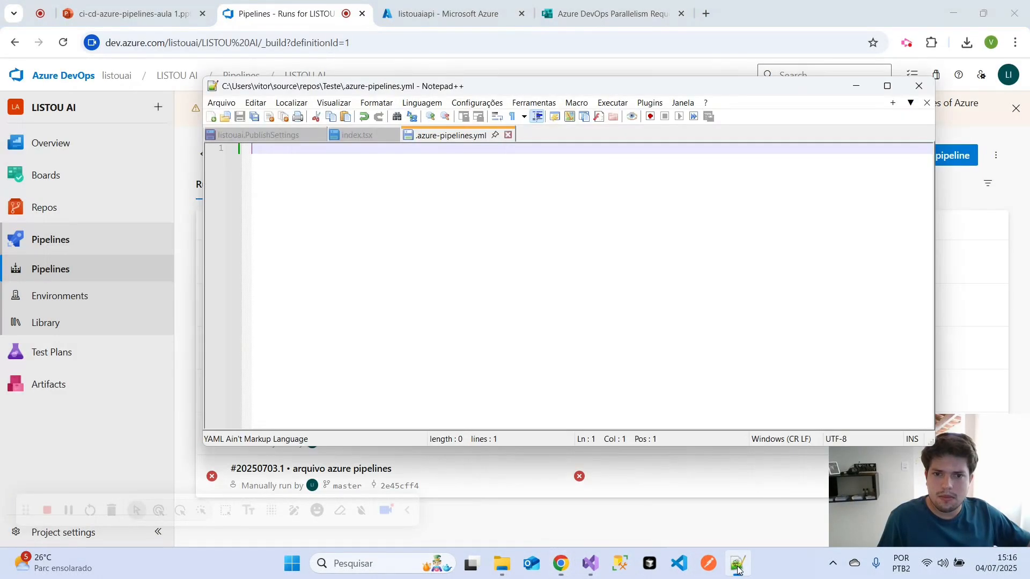
left_click(857, 87)
mouse_move(111, 343)
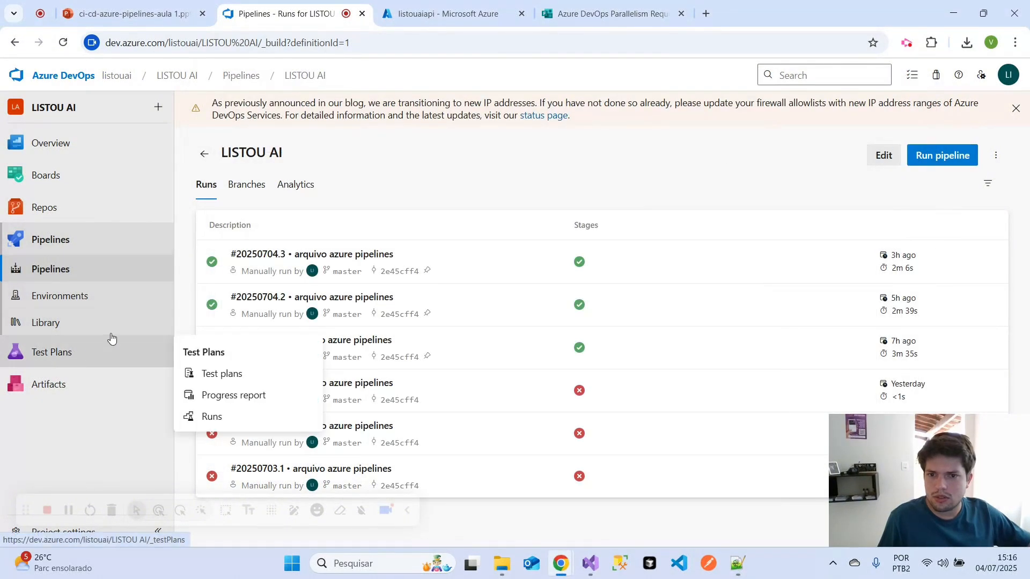
left_click(120, 279)
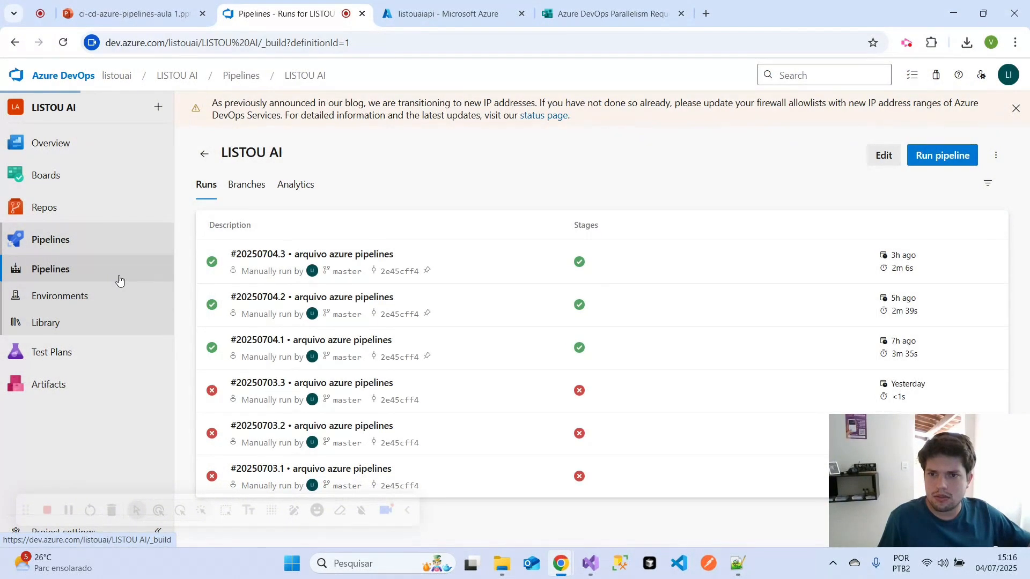
left_click(938, 154)
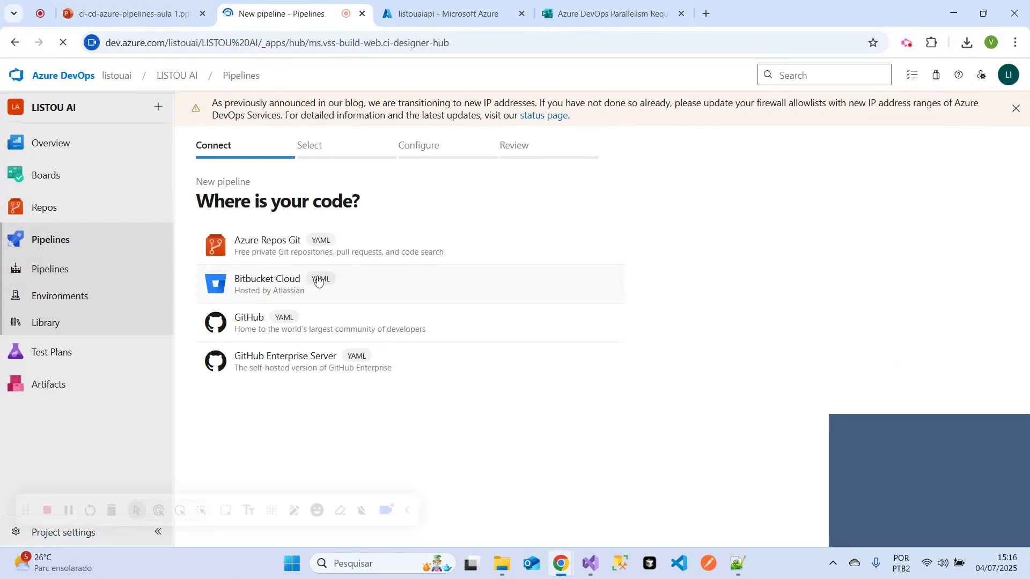
left_click(268, 244)
left_click(361, 377)
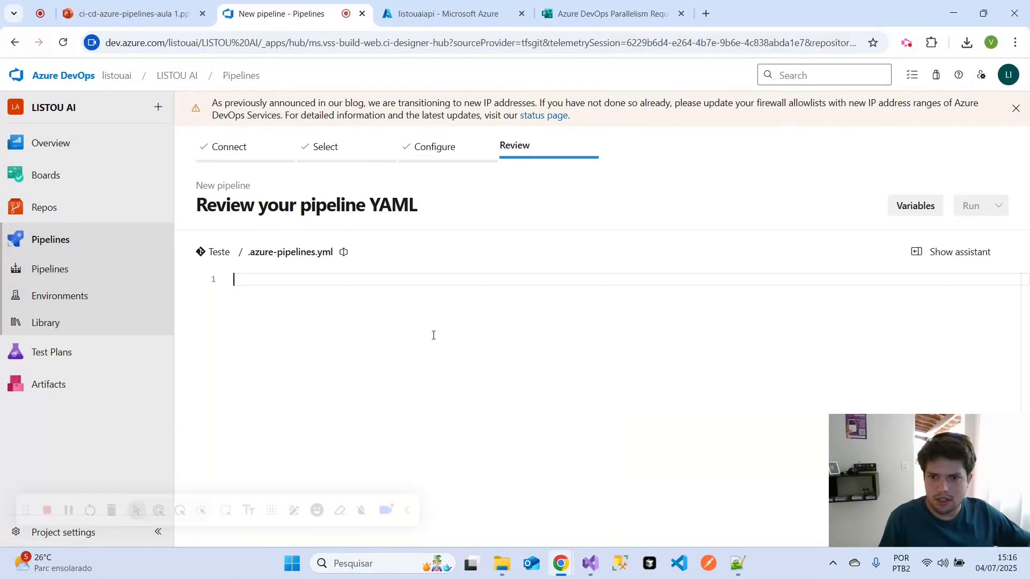
- Paste the copied YAML into the new pipeline's empty .azure-pipelines.yml
scroll(438, 308, "up", 5)
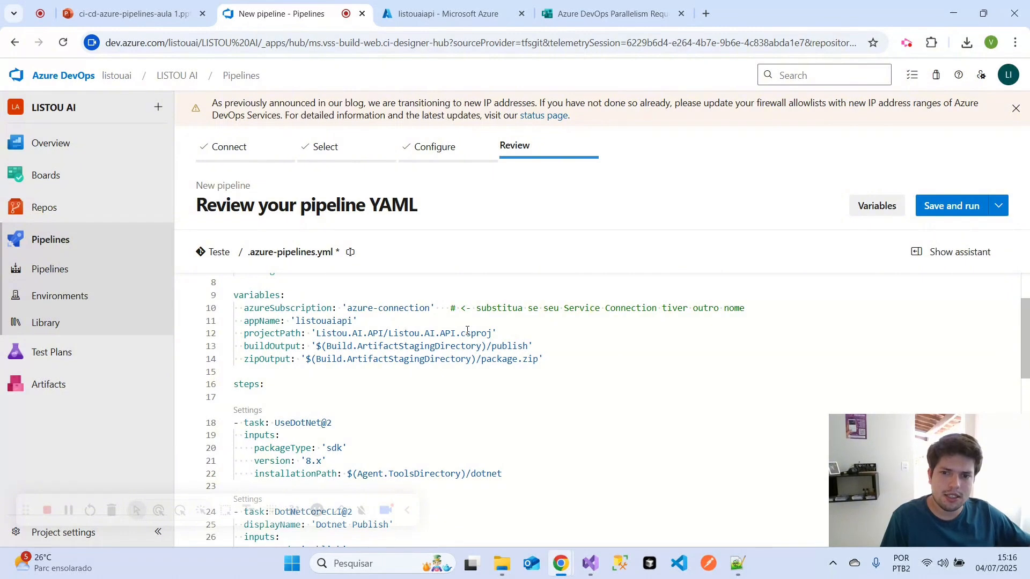
scroll(468, 333, "up", 2)
left_click(315, 294)
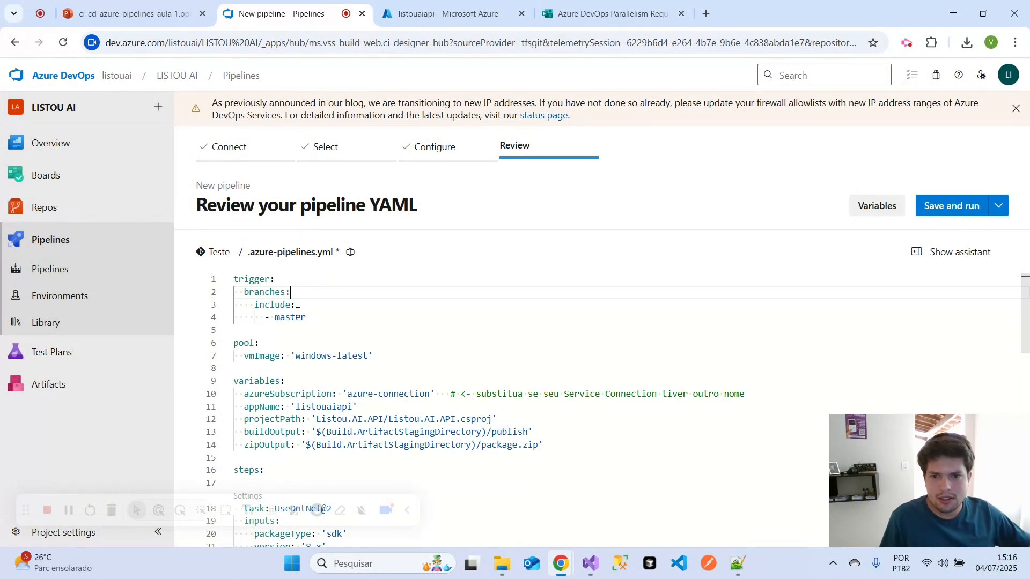
- Check the YAML trigger branch against the Teste repository's branches using a duplicate of the page, and return to the pipeline review
left_click_drag(307, 318, 285, 320)
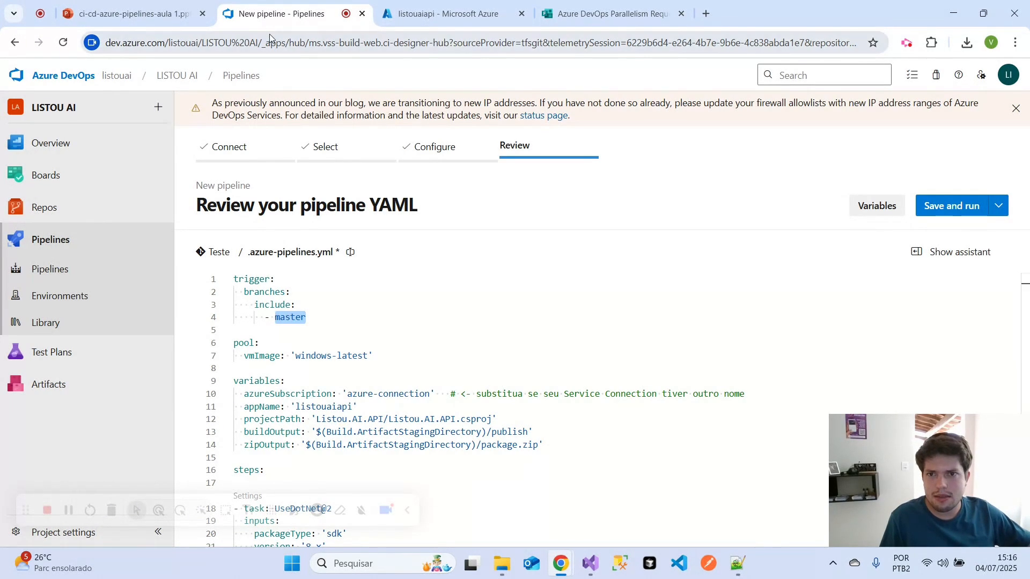
right_click(284, 15)
left_click(296, 143)
left_click(375, 16)
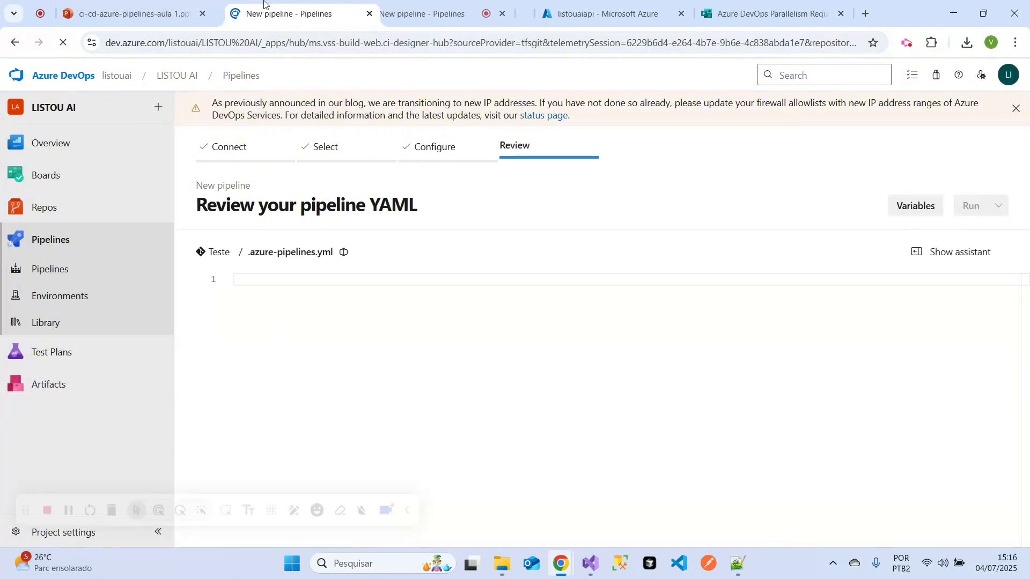
mouse_move(46, 208)
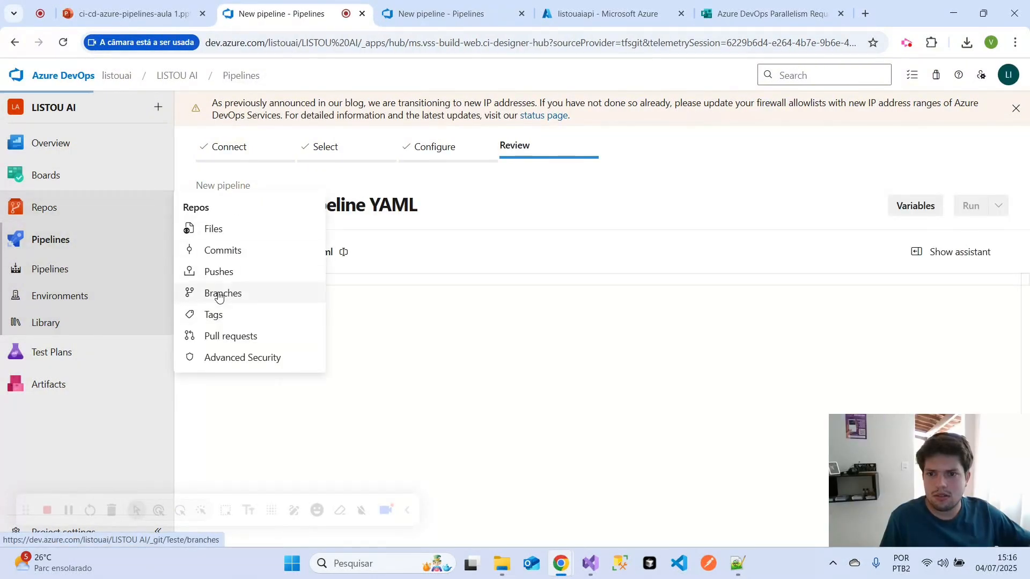
left_click(209, 295)
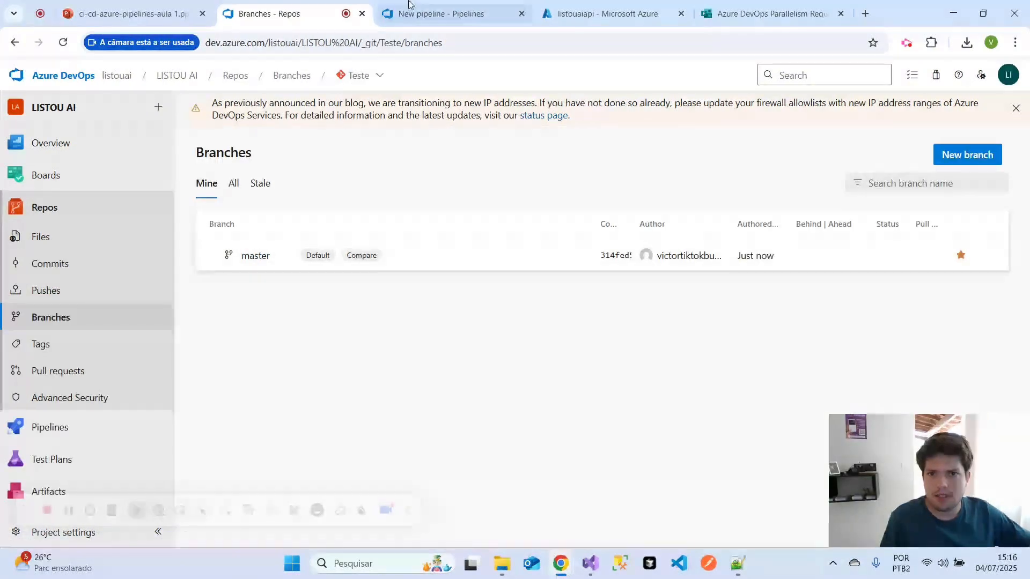
left_click(440, 14)
- Review the trigger branch, the vmImage pool setting and the variables section of the pipeline YAML
left_click(291, 318)
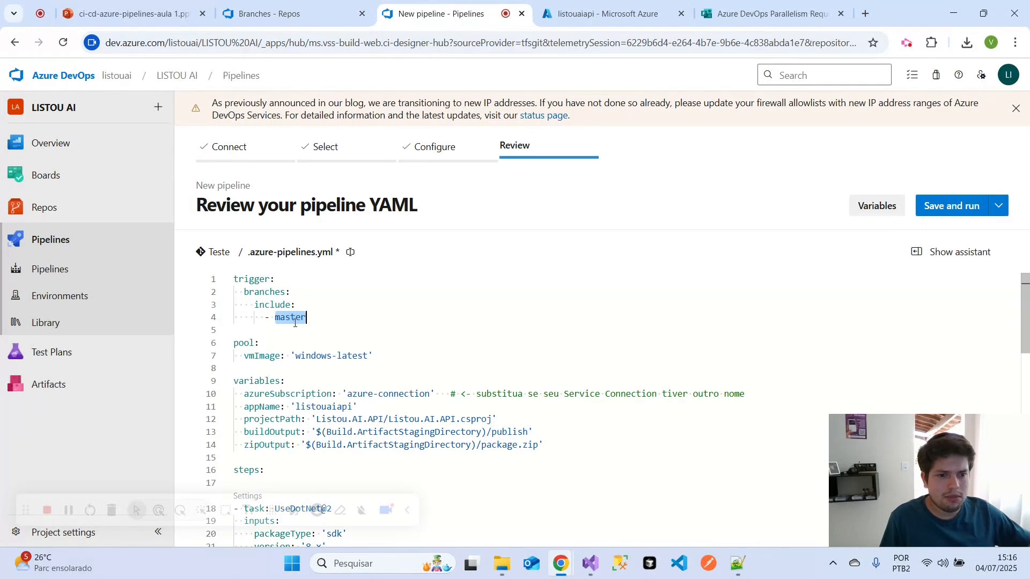
left_click(357, 329)
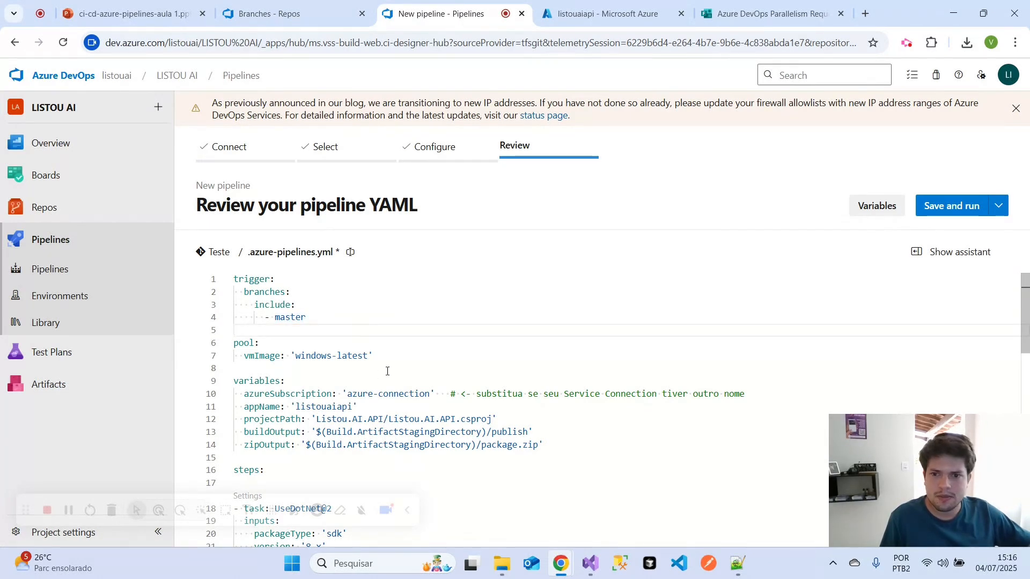
left_click_drag(399, 358, 277, 358)
scroll(395, 365, "down", 2)
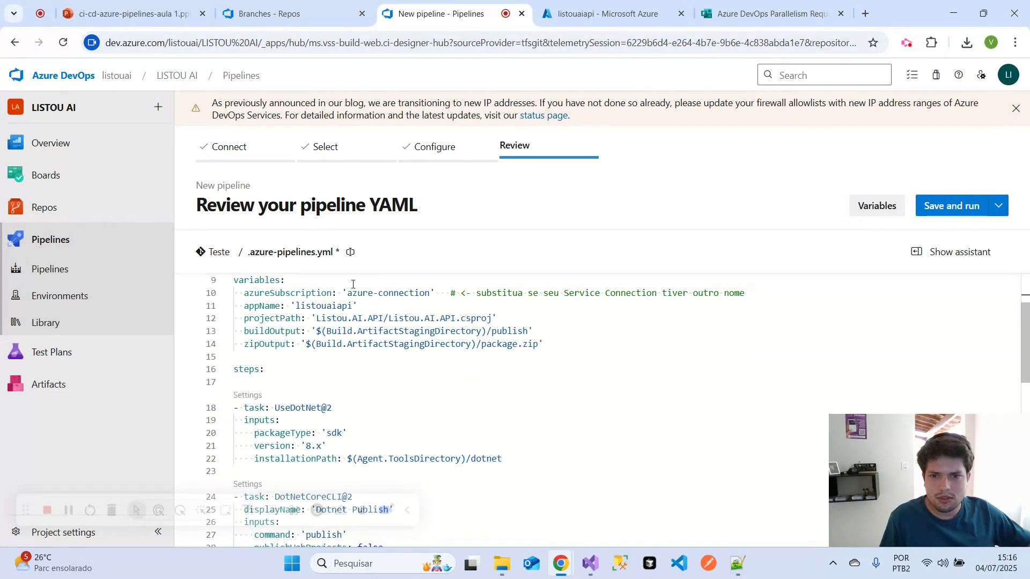
scroll(391, 370, "up", 2)
scroll(391, 373, "down", 2)
scroll(322, 374, "up", 1)
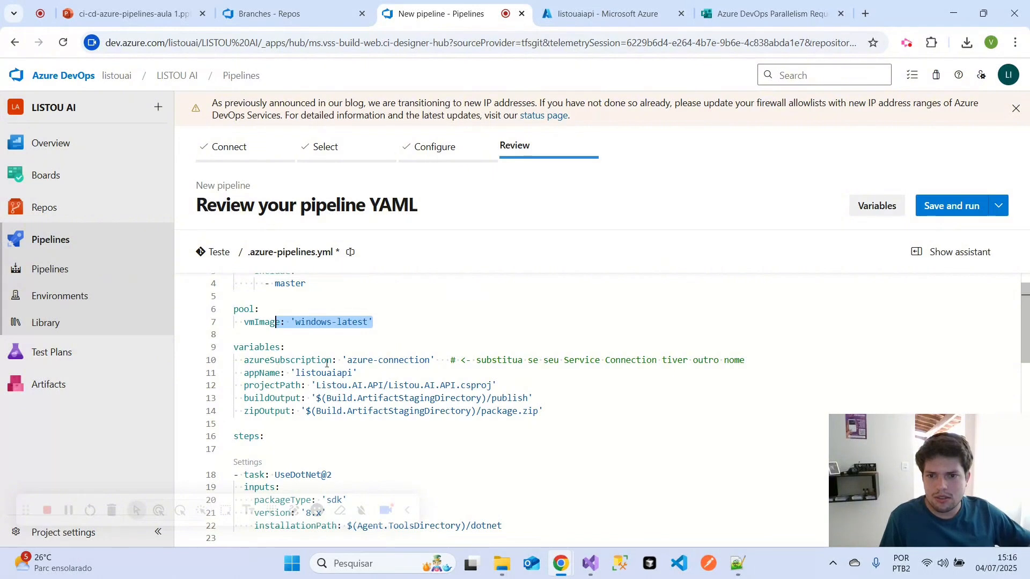
- Select the azureSubscription value, look up the service connection names in the project settings and return to the pipeline YAML
left_click_drag(347, 361, 435, 363)
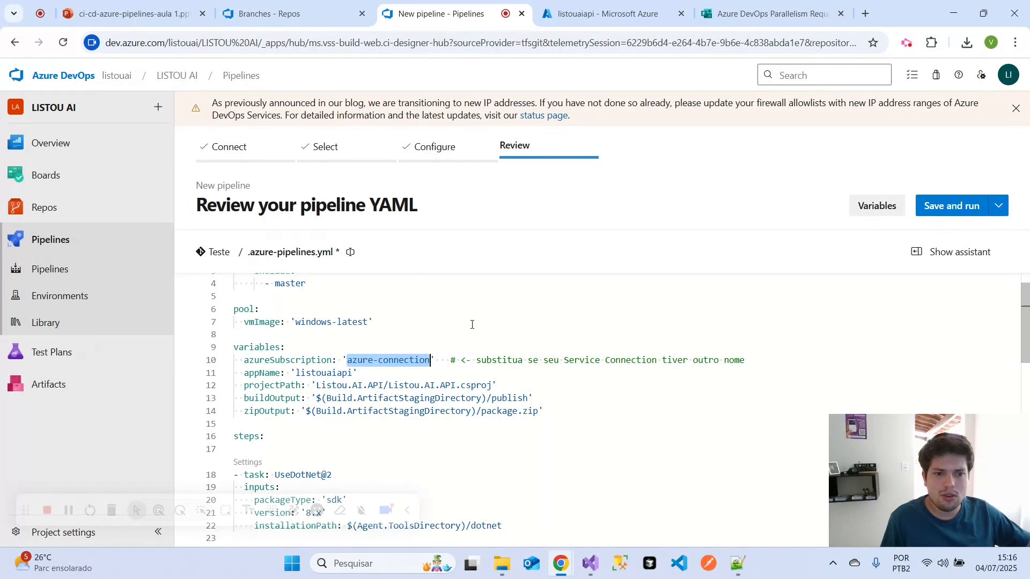
left_click(292, 13)
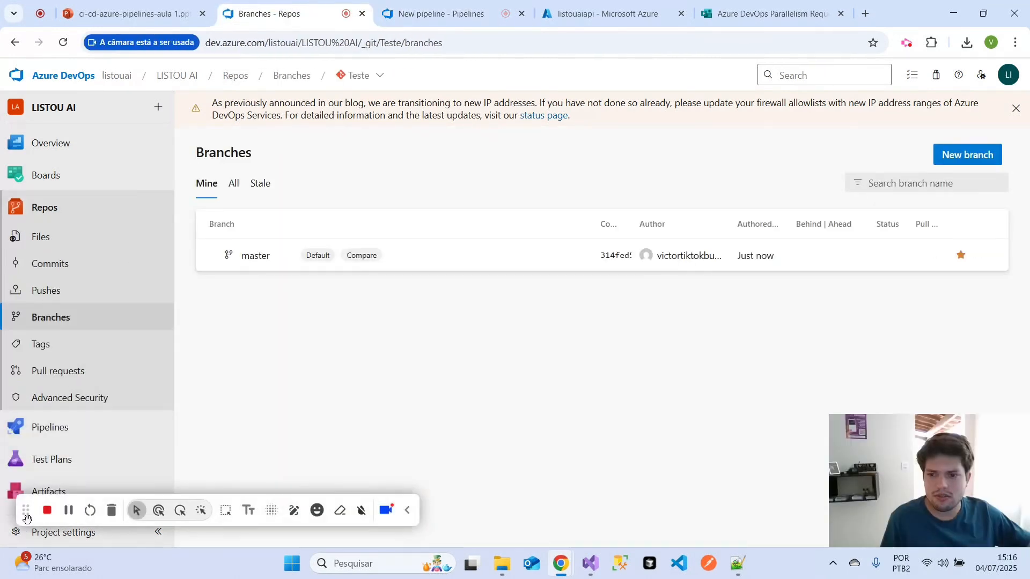
left_click_drag(27, 518, 155, 518)
left_click(63, 532)
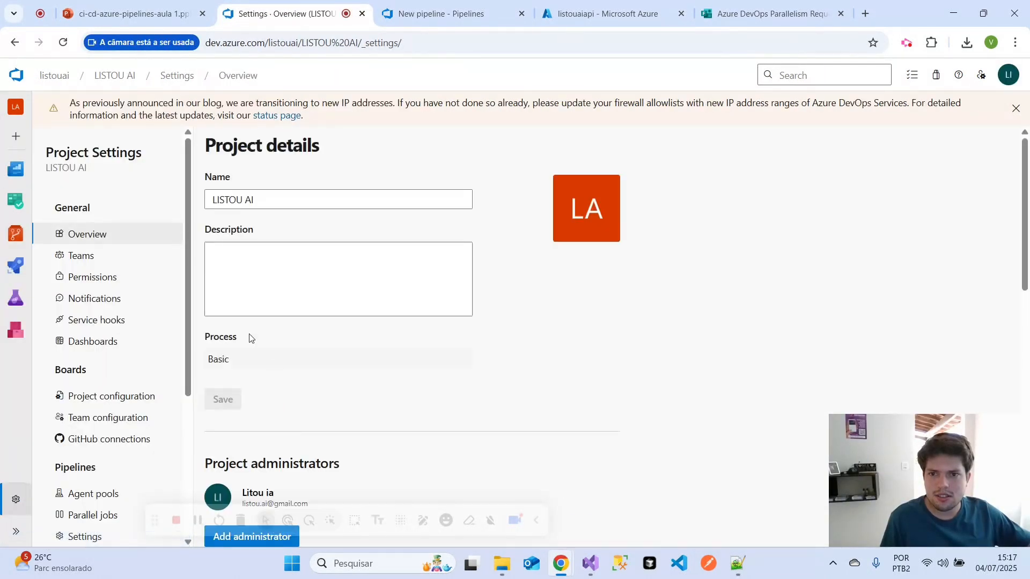
scroll(114, 381, "down", 5)
left_click(100, 350)
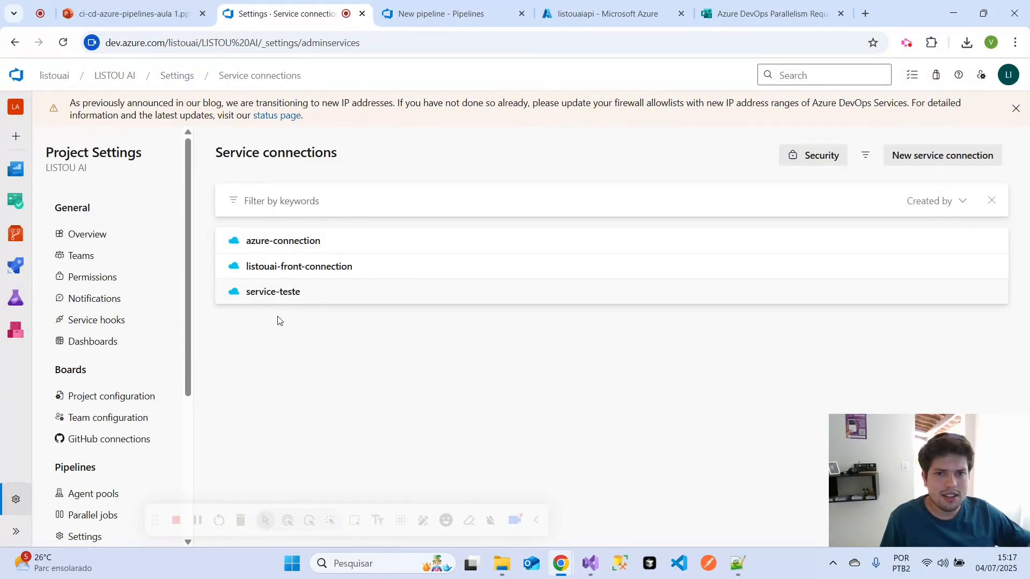
left_click(419, 13)
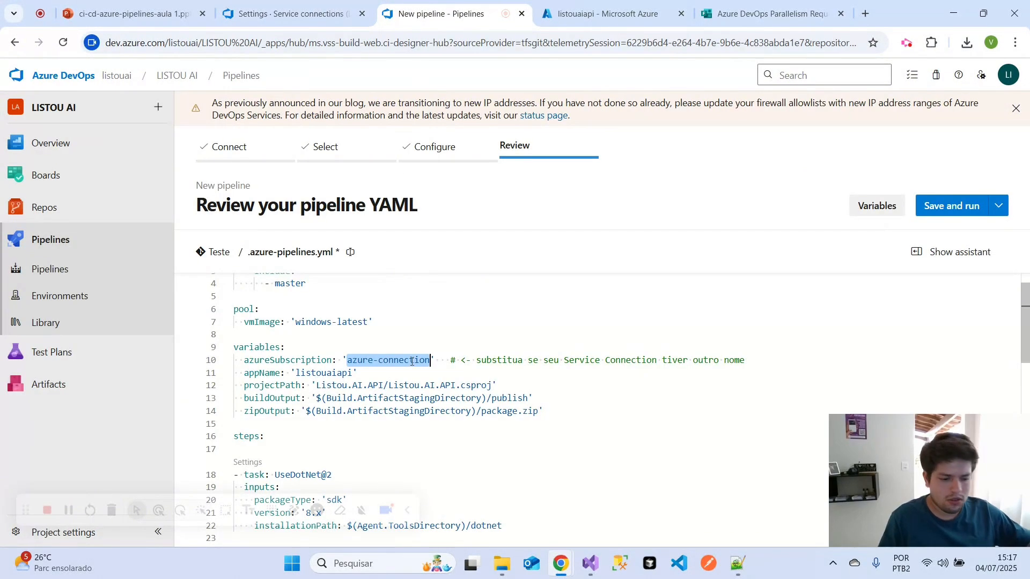
- Set the azureSubscription variable in the pipeline YAML to 'service-teste'
key("BackSpace")
type("service")
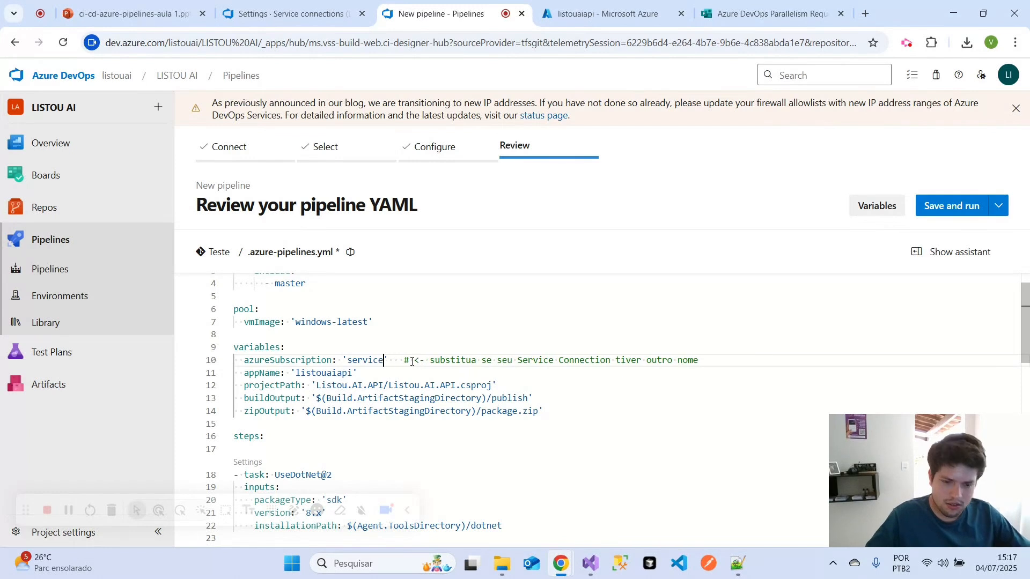
type("-teste")
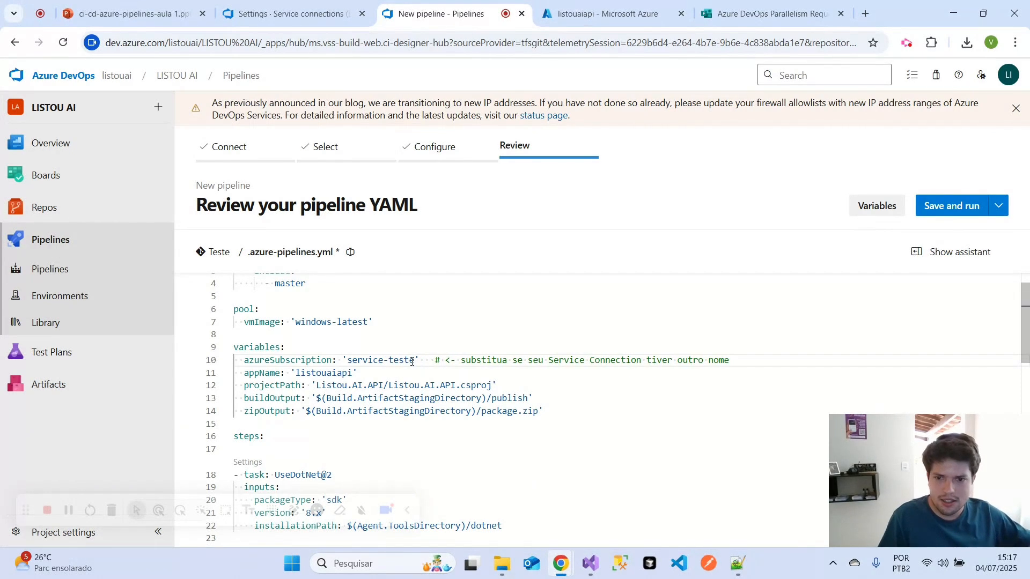
- Compare the YAML's appName value with the web app's name in the Azure portal and return to the pipeline review
left_click_drag(254, 372, 358, 376)
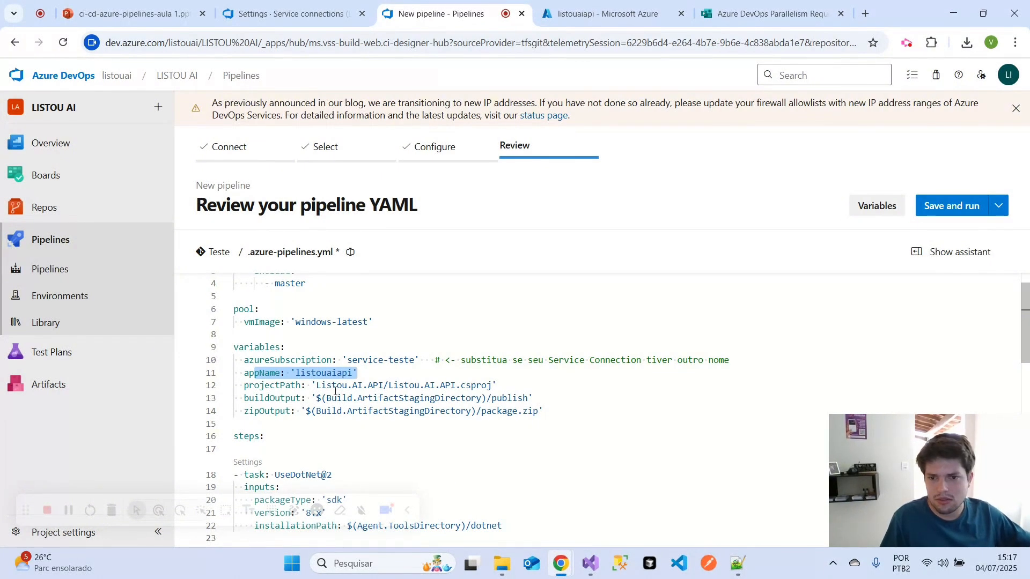
double_click(328, 373)
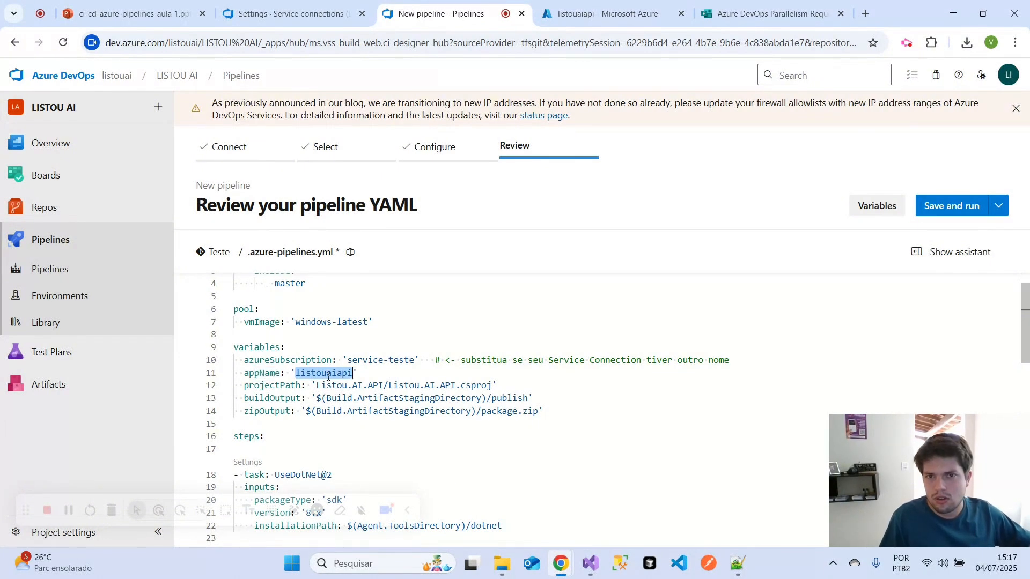
left_click(569, 20)
double_click(98, 120)
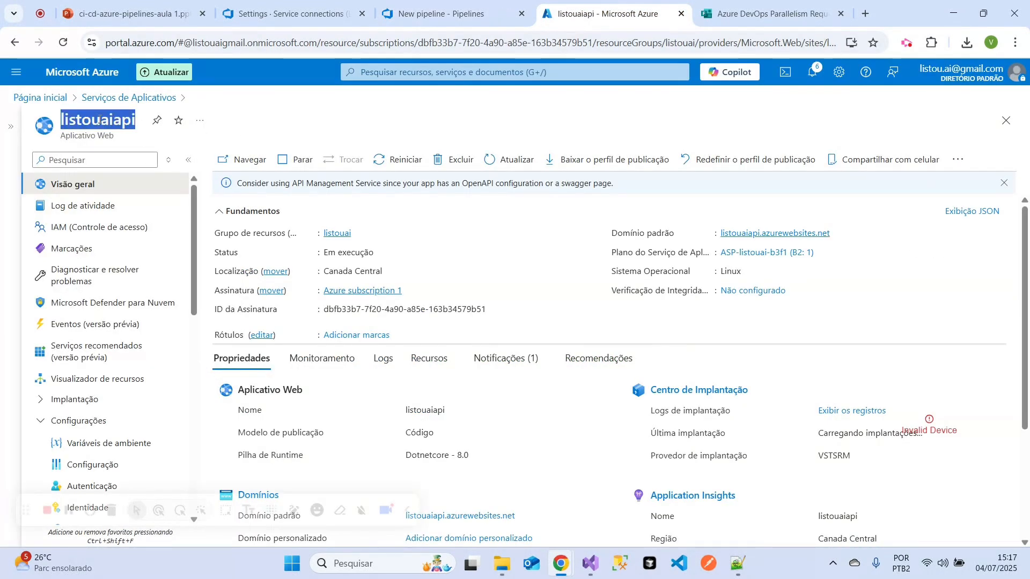
right_click(102, 121)
left_click(124, 129)
left_click(424, 14)
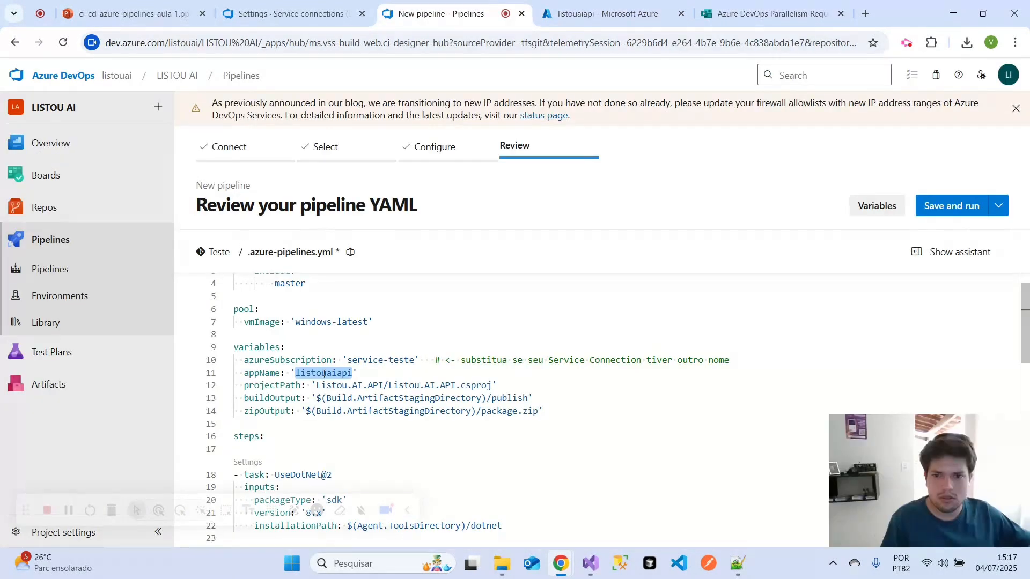
- Select the projectPath line in the YAML, switch to Visual Studio and open the Listou.AI.API solution from the Teste folder
left_click(472, 385)
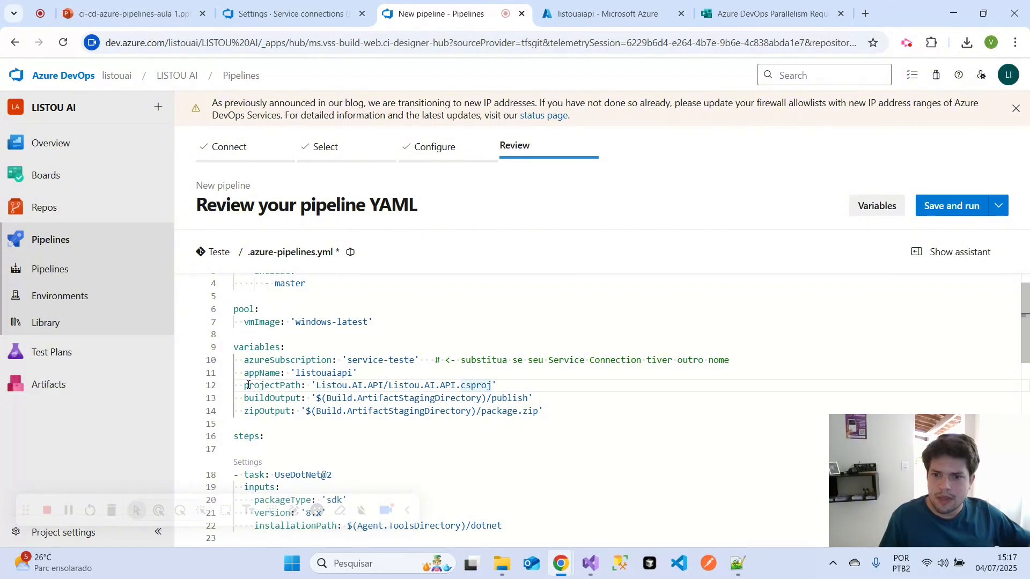
left_click_drag(240, 386, 499, 386)
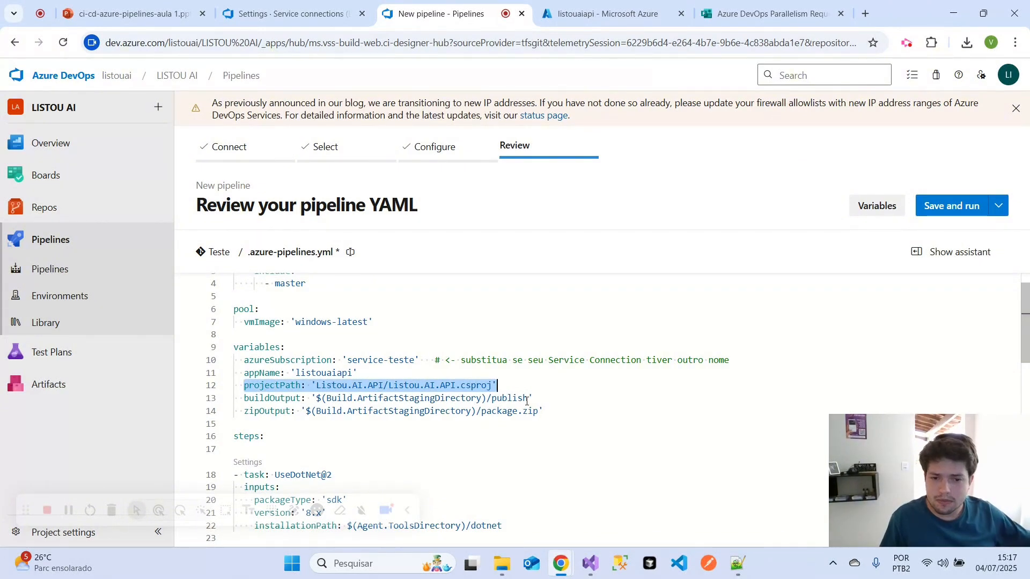
left_click(593, 568)
left_click(788, 522)
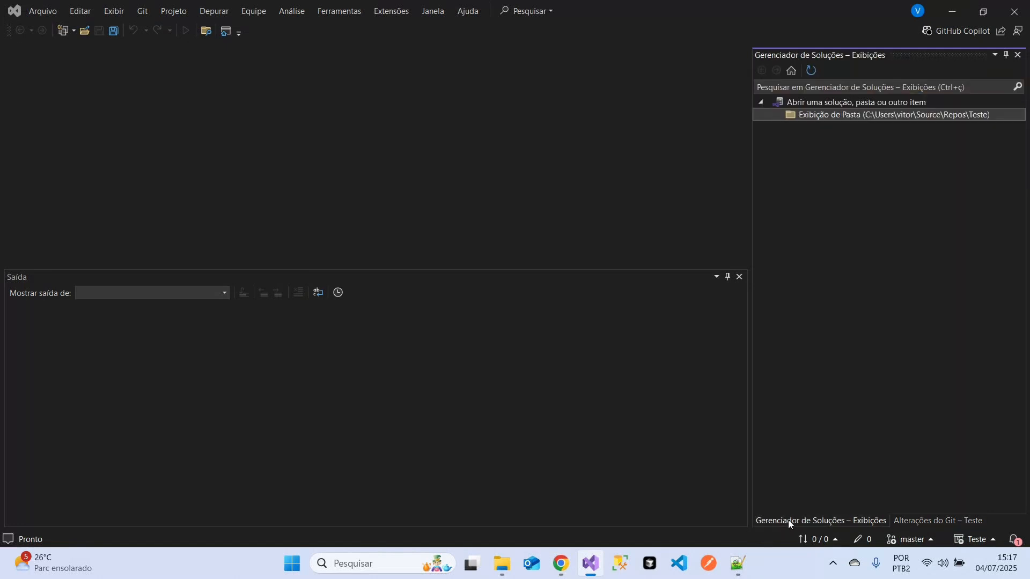
double_click(803, 114)
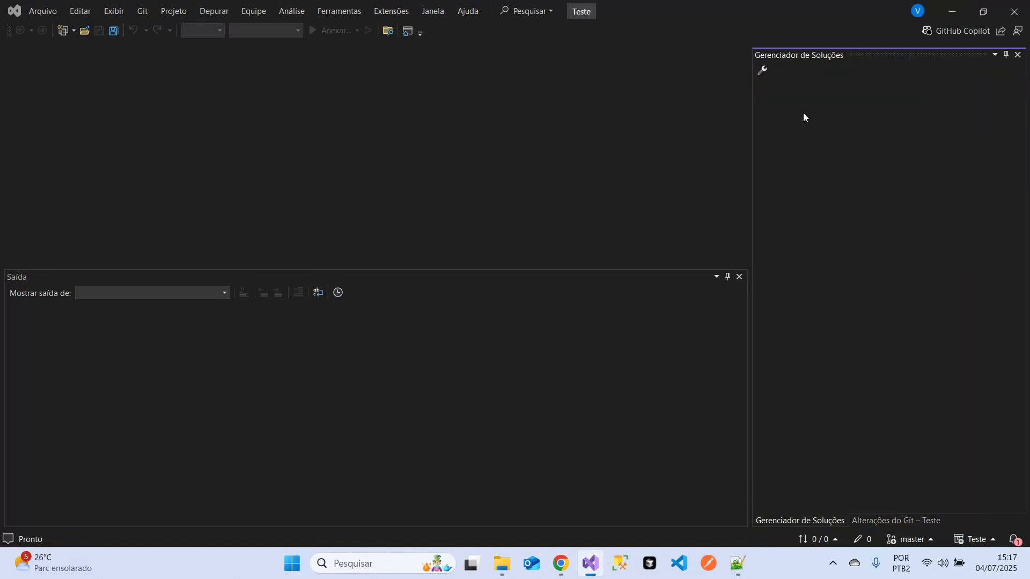
double_click(815, 216)
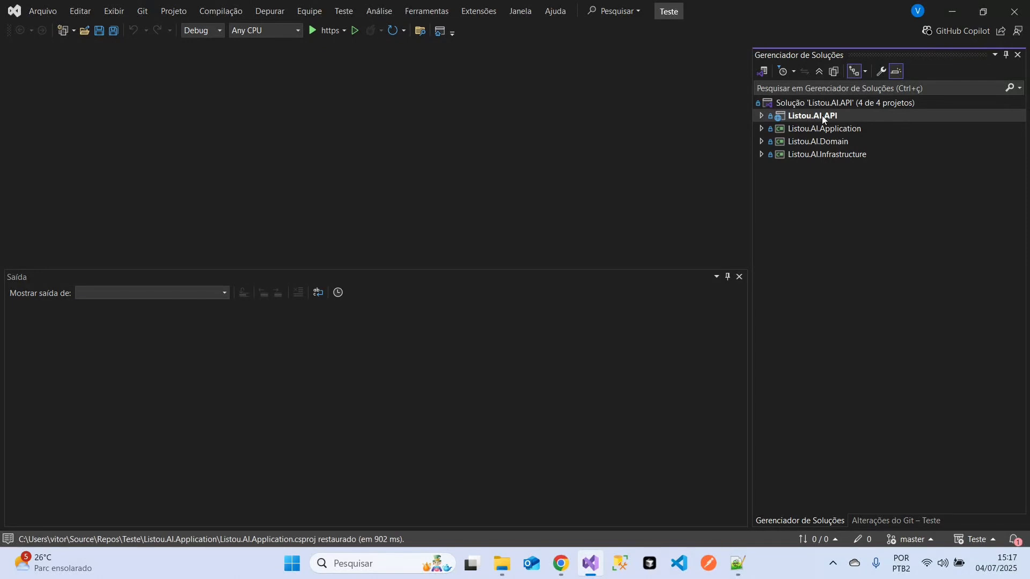
- Examine the solution's projects and the Listou.AI.API project file, closing the Listou.AI.Application file, and return to the pipeline YAML
left_click(819, 118)
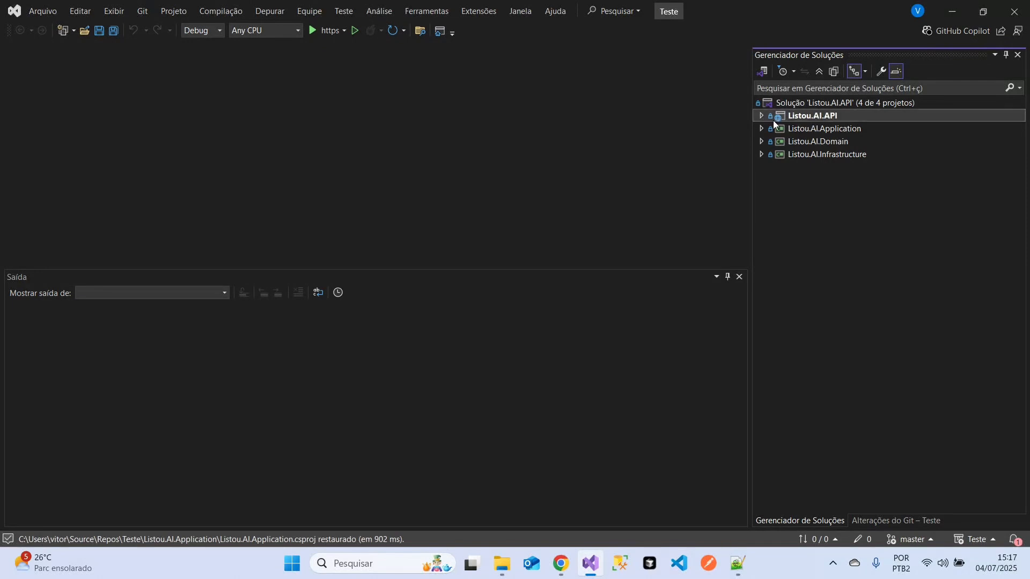
left_click(804, 128)
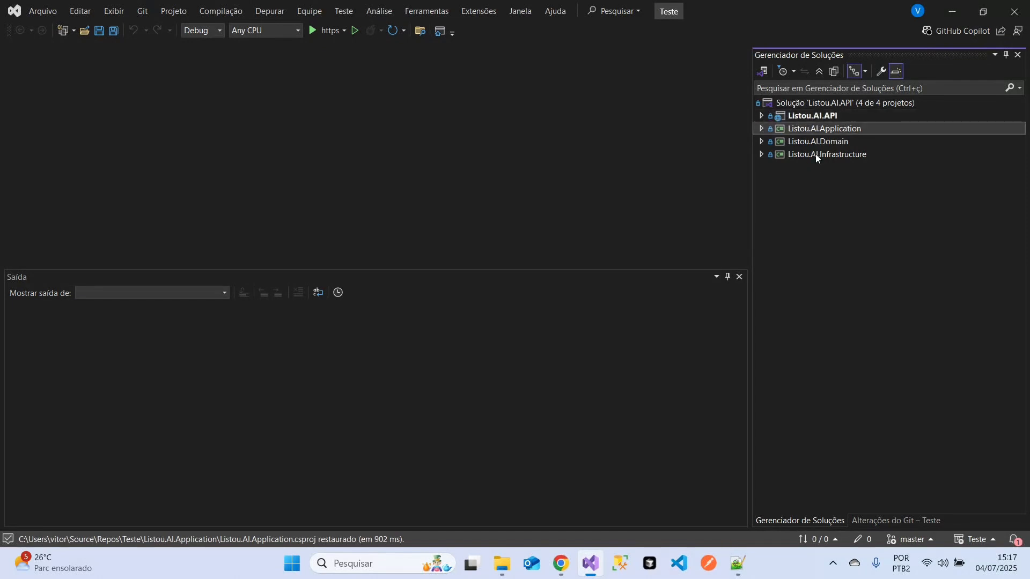
left_click(815, 154, "shift")
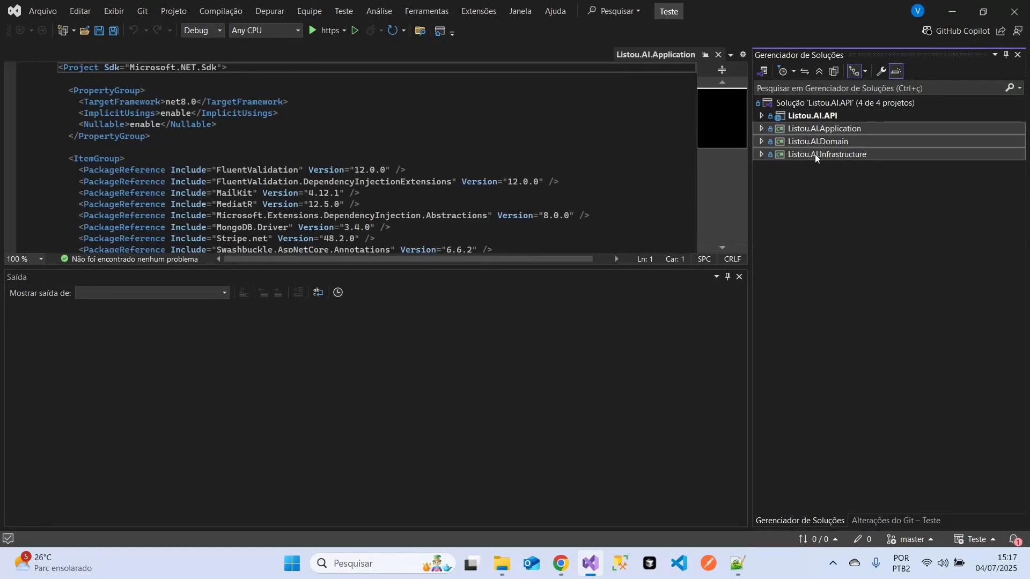
left_click(718, 54)
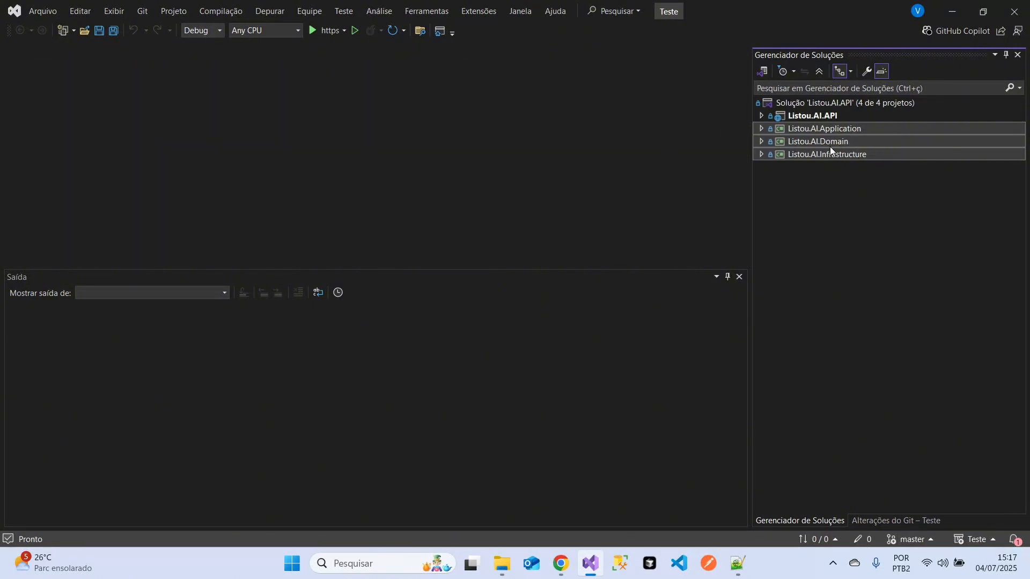
left_click(796, 117)
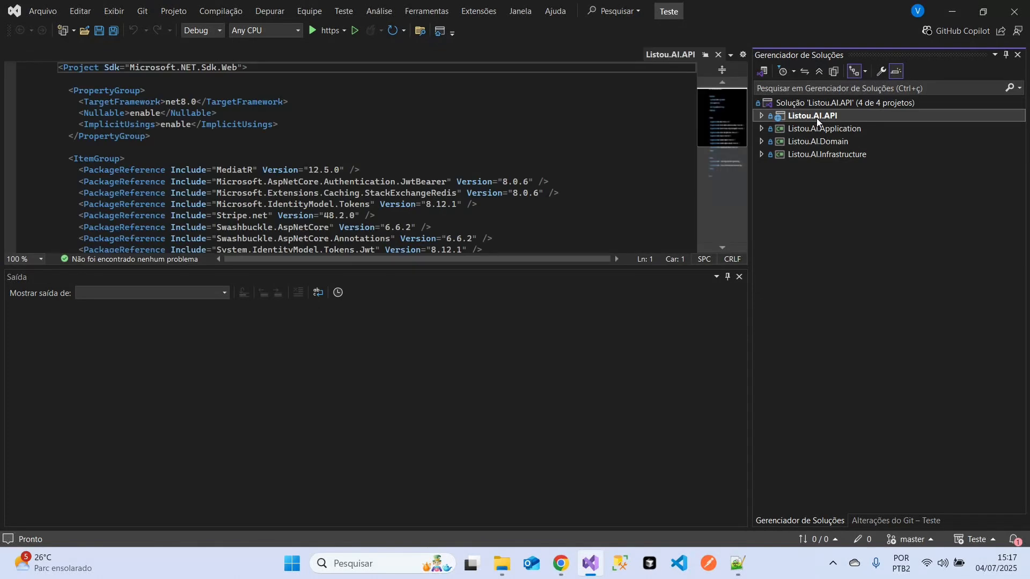
left_click(952, 21)
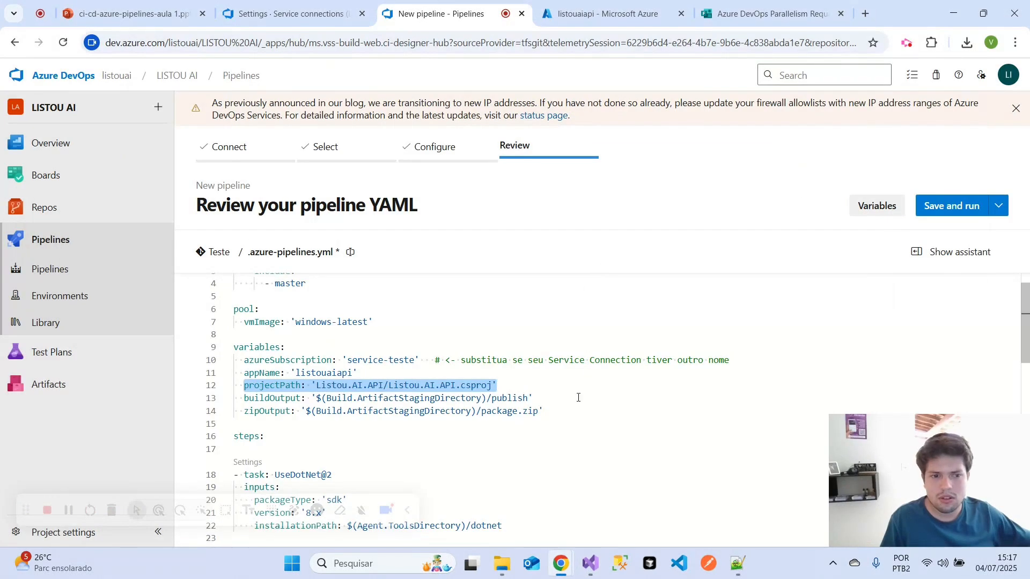
- Check the folder part and the csproj extension of the projectPath value in the pipeline YAML
left_click(321, 382)
left_click_drag(317, 385, 385, 385)
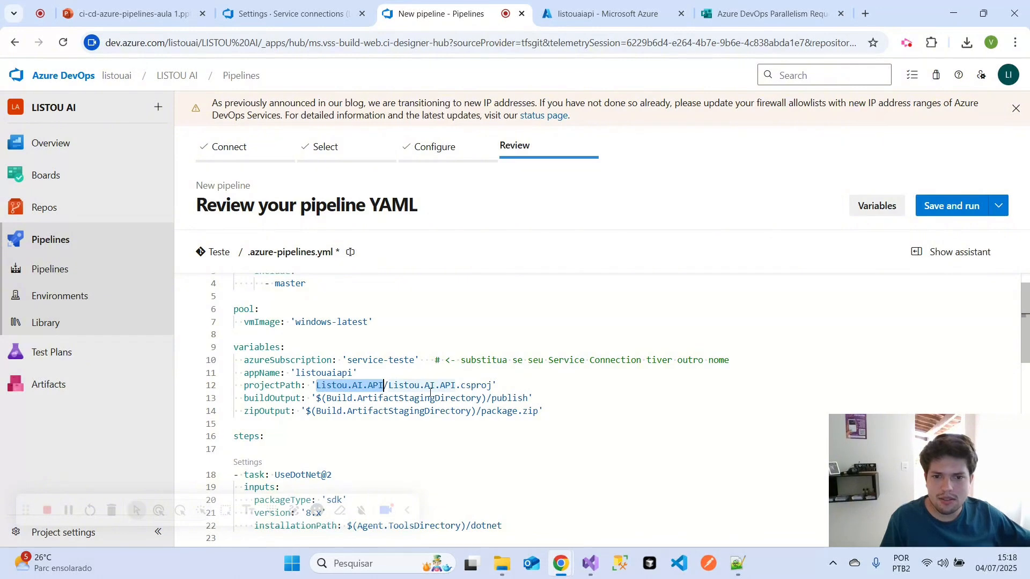
left_click(492, 385)
left_click_drag(492, 385, 460, 385)
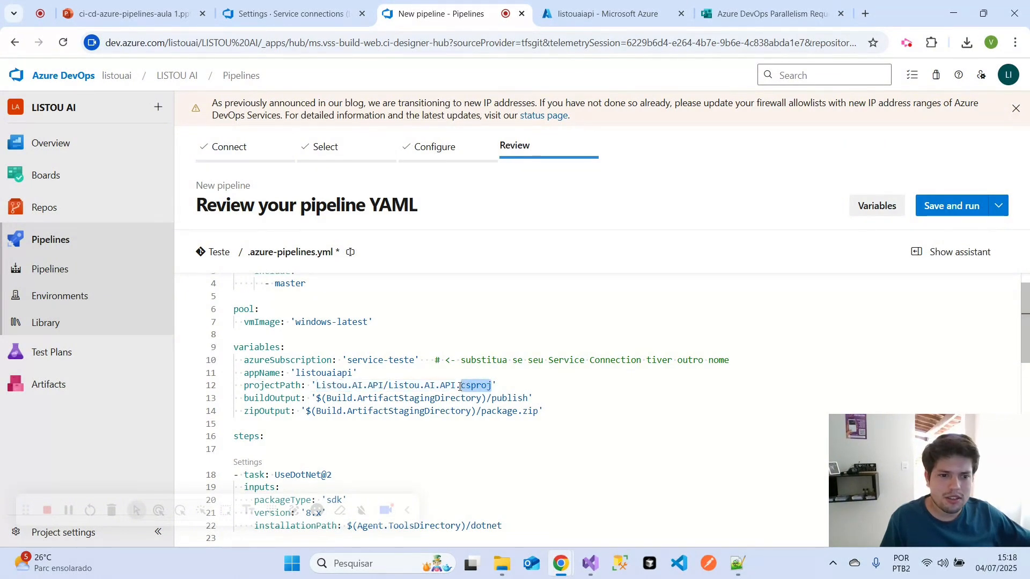
- Locate Listou.AI.API.csproj inside the Teste repository's Listou.AI.API folder in File Explorer, and return to the pipeline YAML
left_click(502, 563)
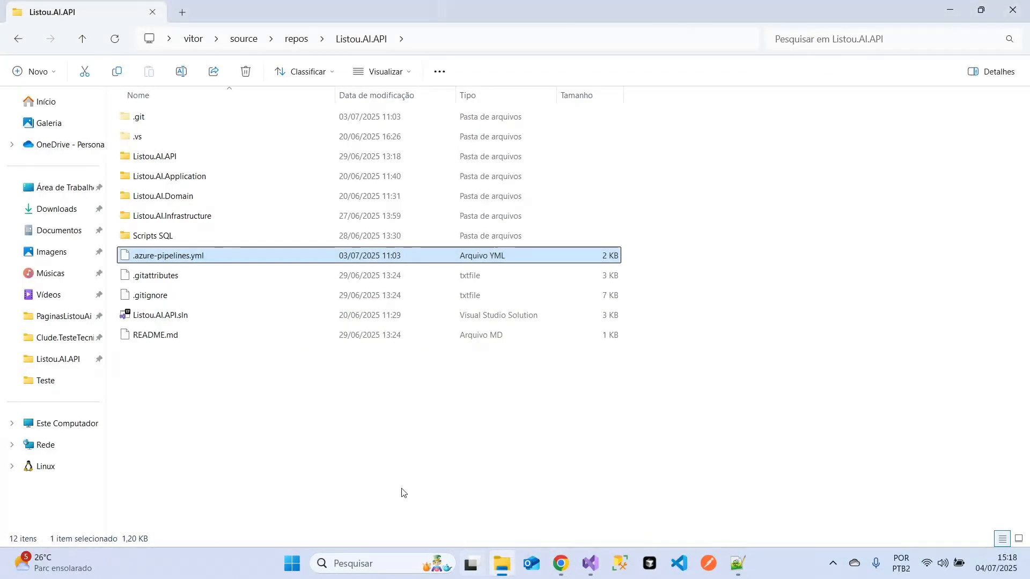
left_click(298, 39)
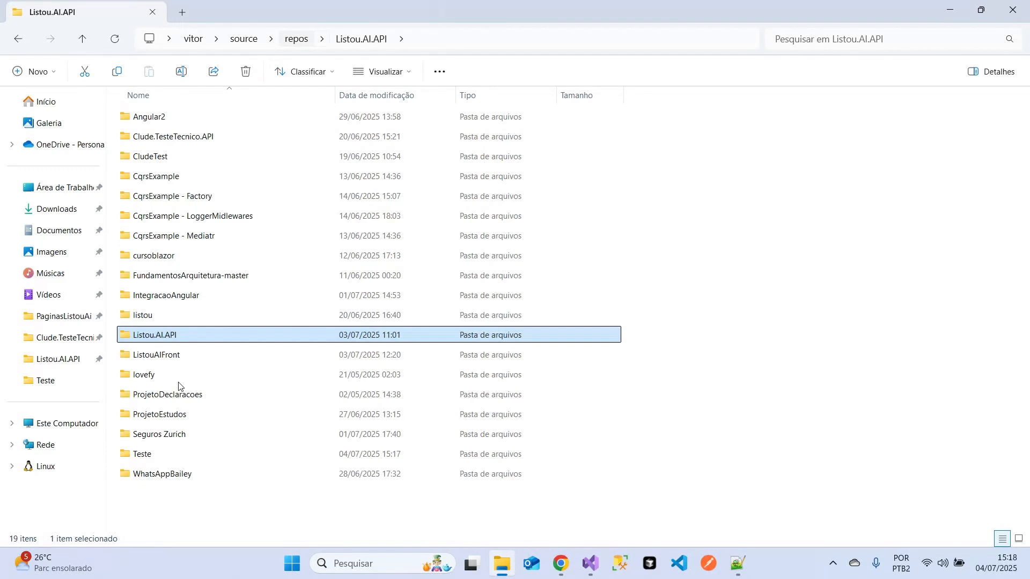
double_click(179, 454)
double_click(206, 158)
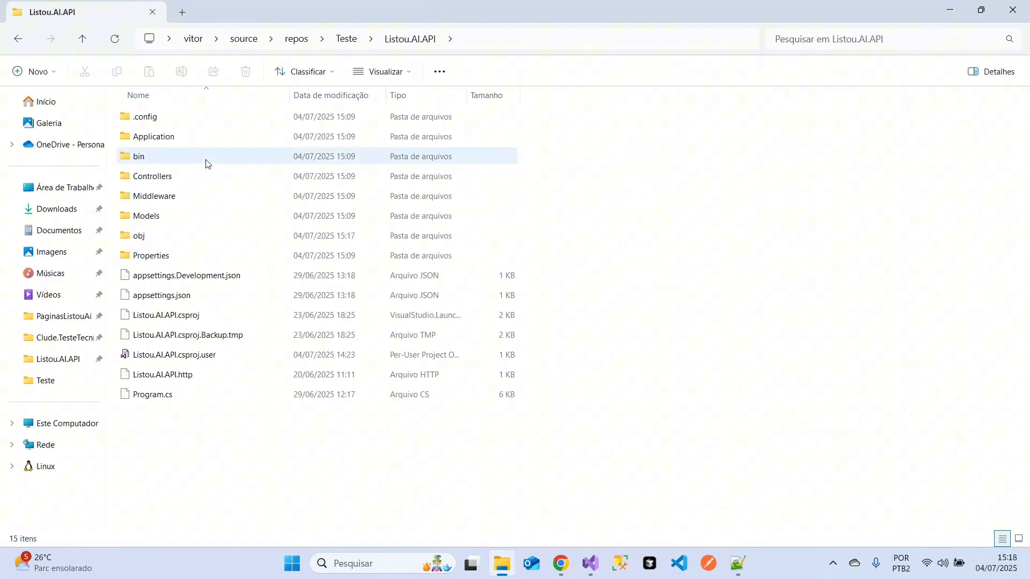
left_click(168, 316)
mouse_move(561, 564)
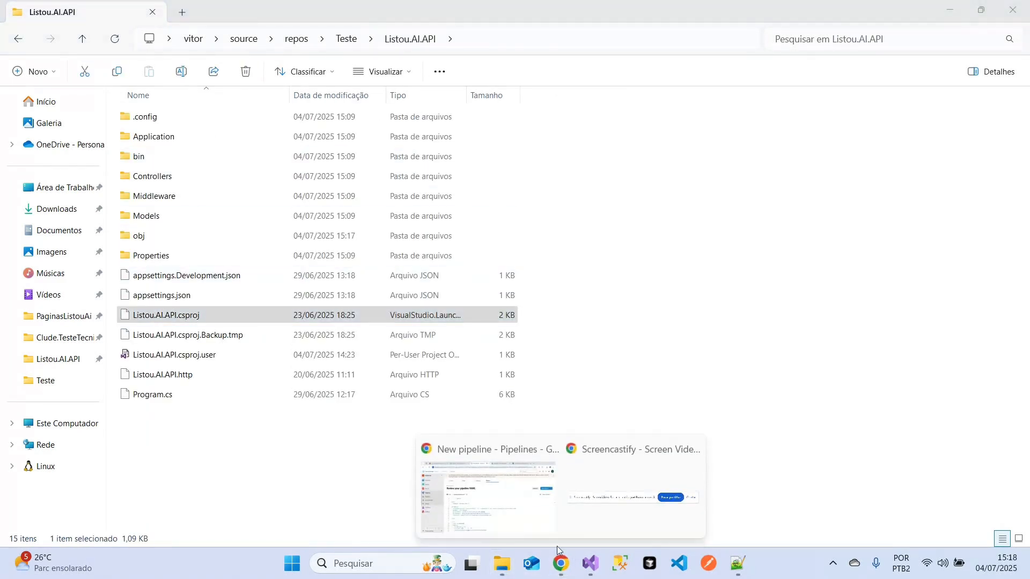
left_click(512, 498)
left_click(571, 396)
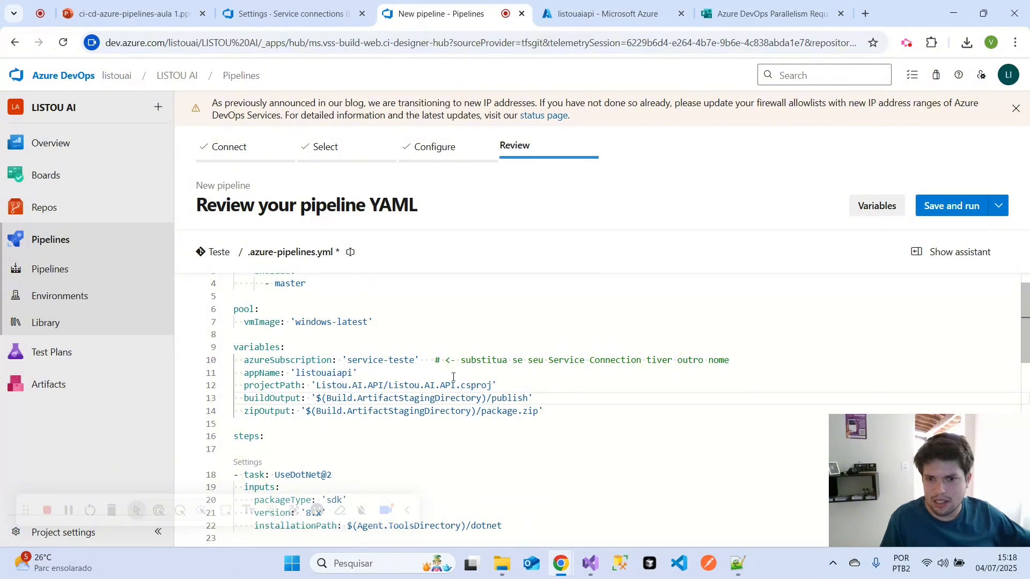
- Review the UseDotNet@2 task with its SDK version and the DotNetCoreCLI@2 publish task in the YAML steps
scroll(554, 394, "down", 2)
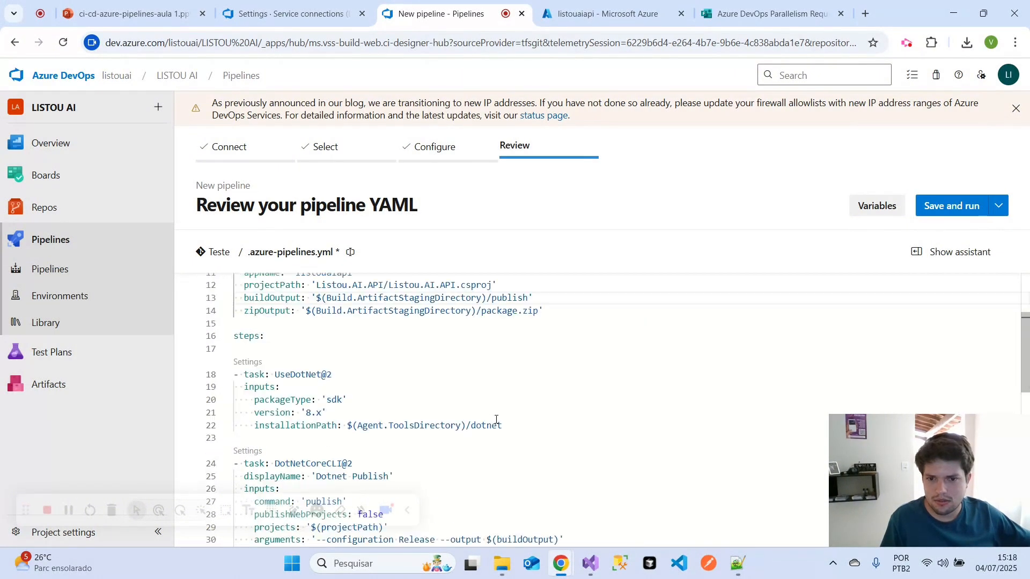
scroll(523, 373, "down", 1)
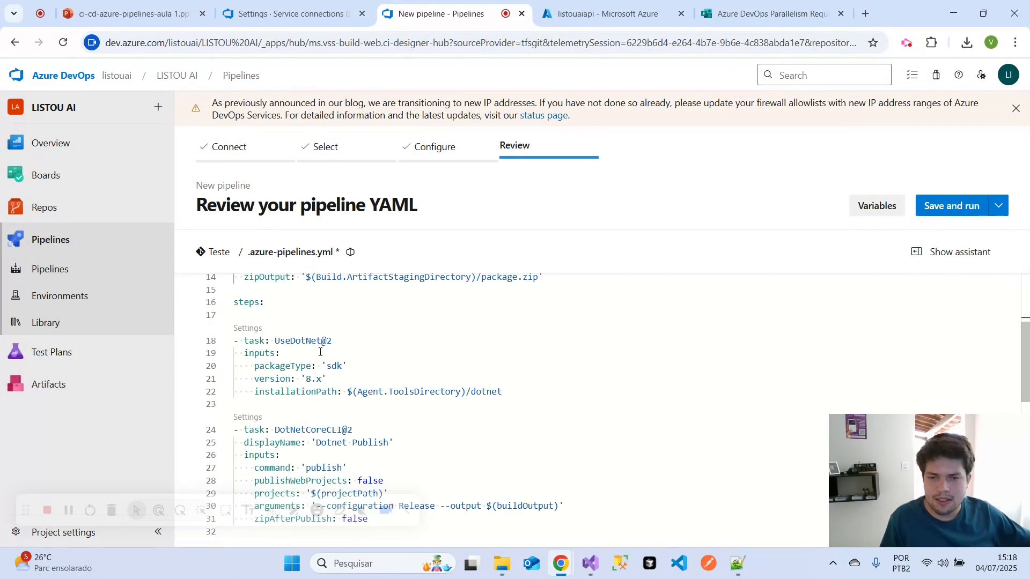
left_click(343, 339)
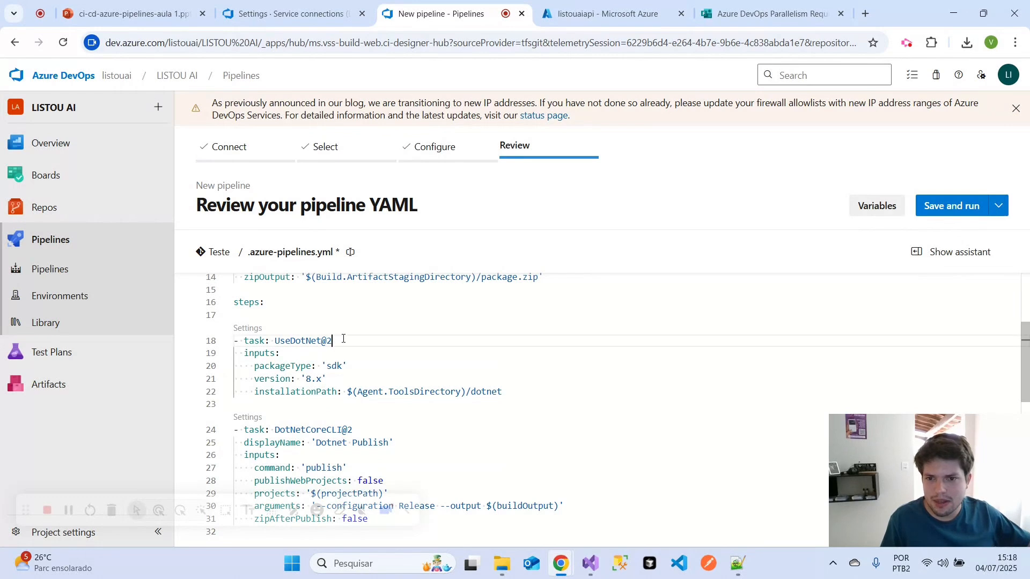
left_click_drag(343, 339, 280, 340)
left_click_drag(327, 379, 295, 379)
scroll(402, 376, "down", 1)
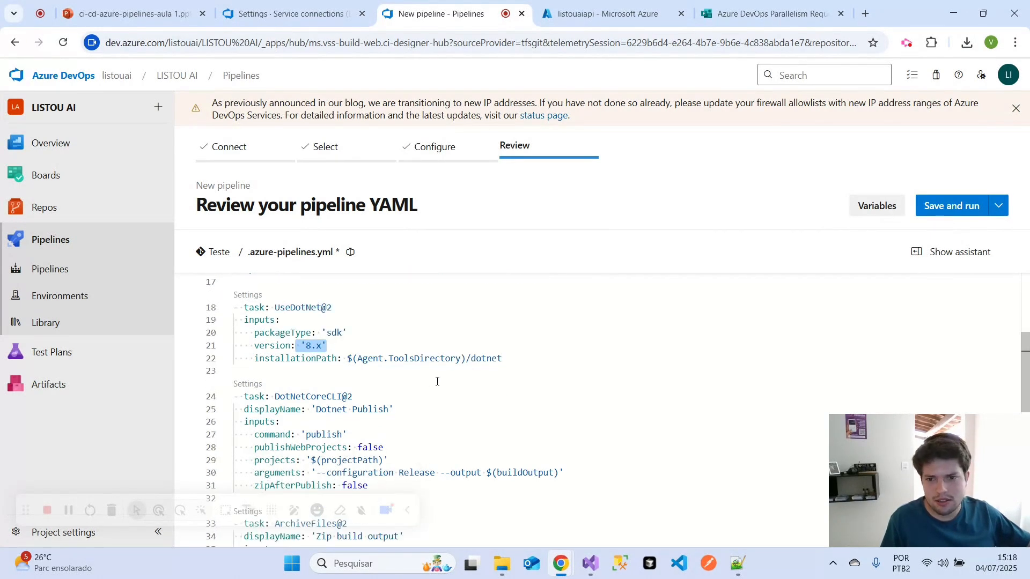
scroll(422, 385, "down", 1)
left_click_drag(388, 375, 321, 375)
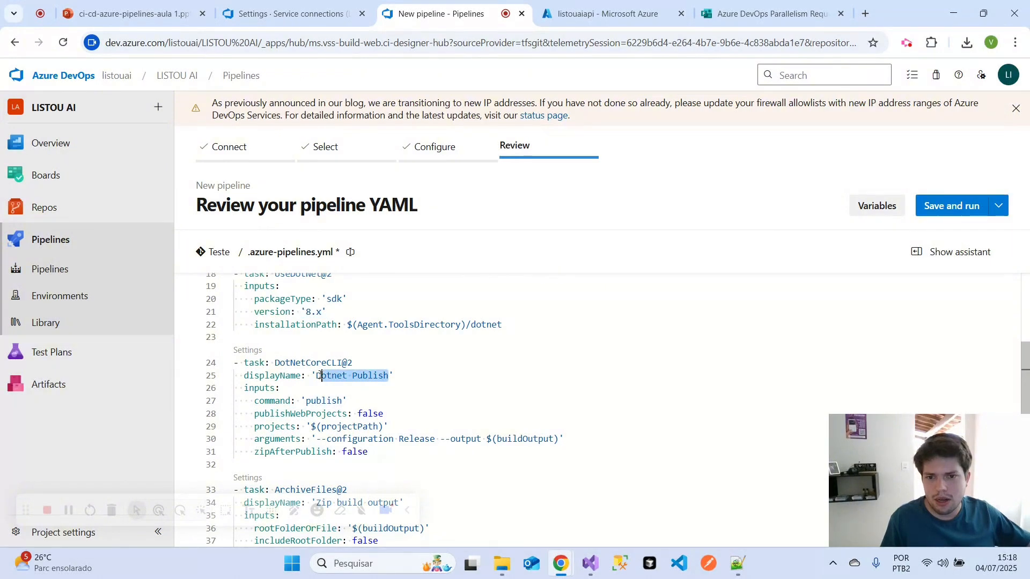
- Review the ArchiveFiles@2 zip task and the AzureWebApp@1 deploy task, and return to the beginning of the YAML
scroll(469, 395, "down", 2)
scroll(471, 395, "down", 2)
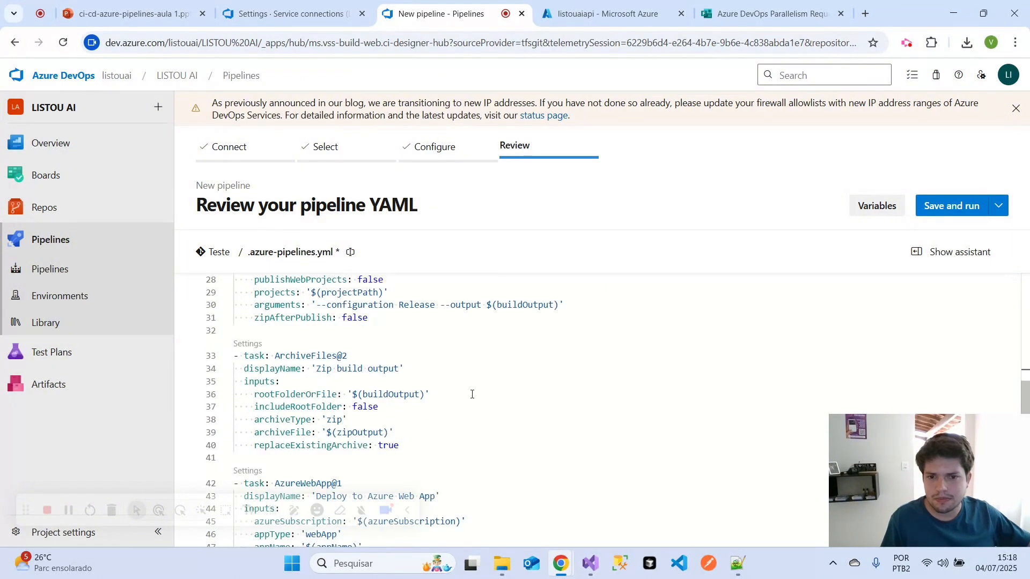
left_click_drag(400, 368, 322, 368)
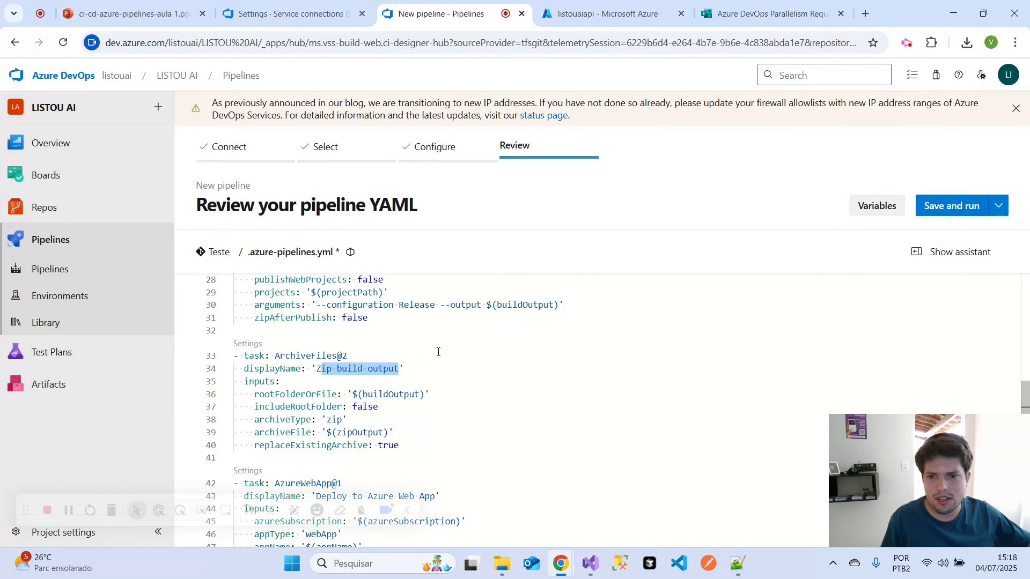
scroll(580, 370, "down", 3)
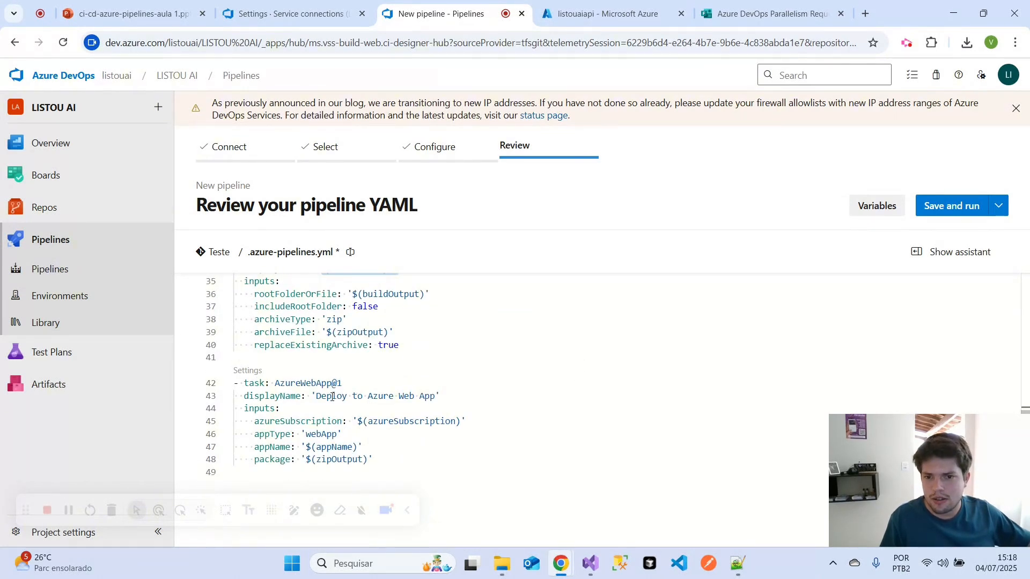
left_click_drag(311, 397, 453, 397)
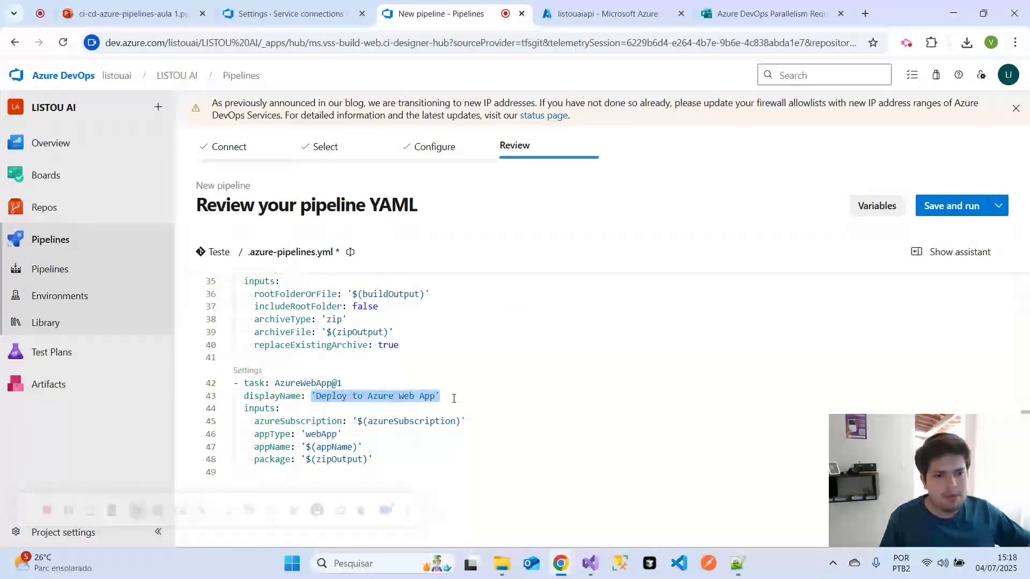
left_click(535, 375)
scroll(540, 378, "up", 3)
scroll(586, 332, "up", 6)
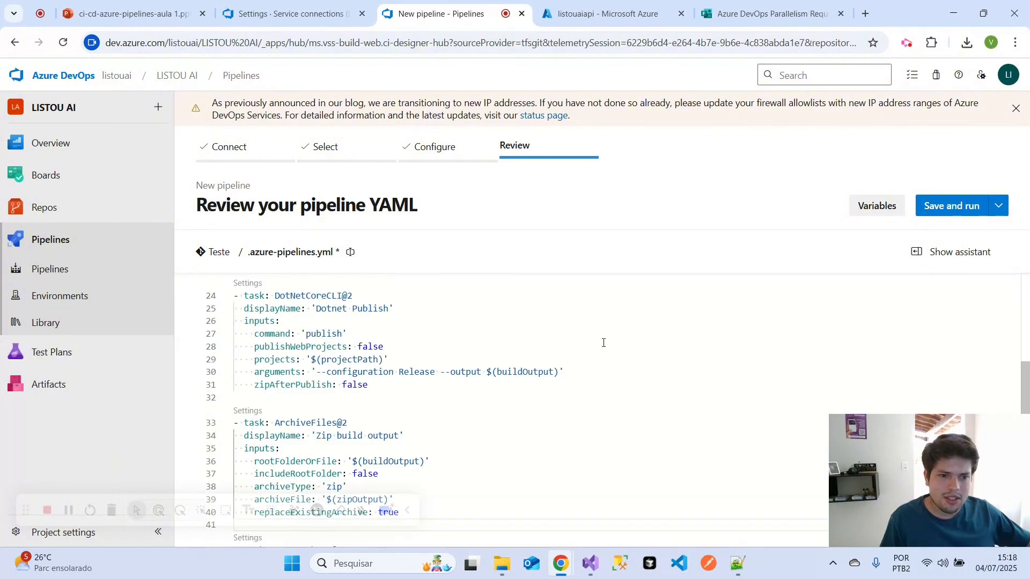
scroll(608, 341, "up", 5)
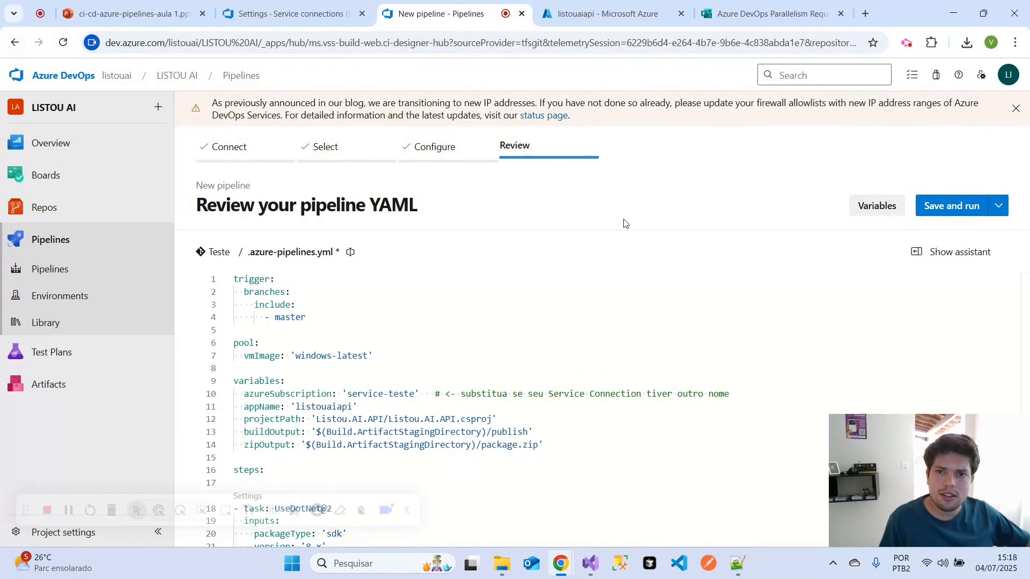
- Review the Azure DevOps Parallelism Request form's introduction, and return to the pipeline YAML
left_click(761, 14)
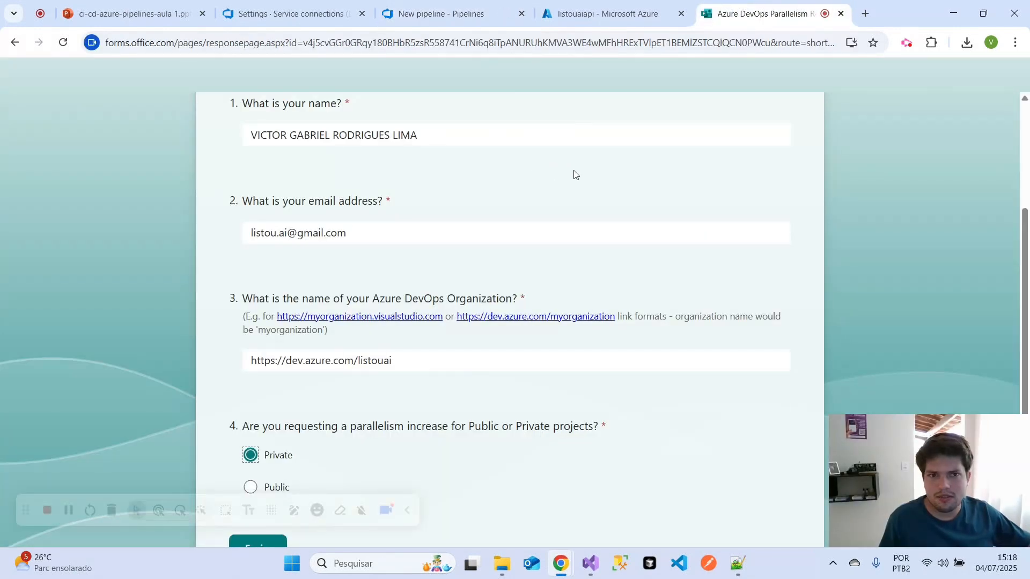
scroll(572, 175, "up", 4)
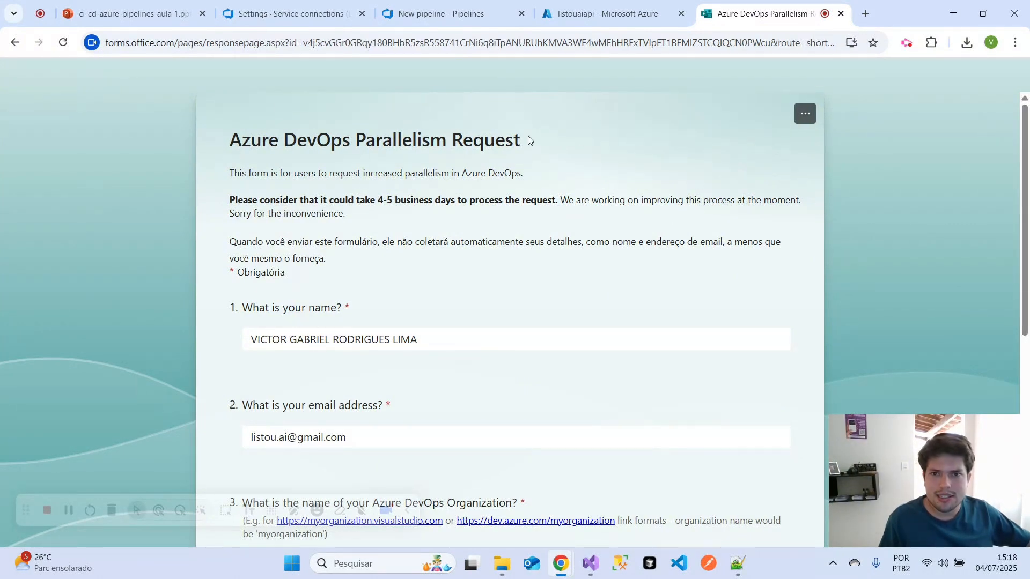
left_click(289, 14)
left_click(451, 13)
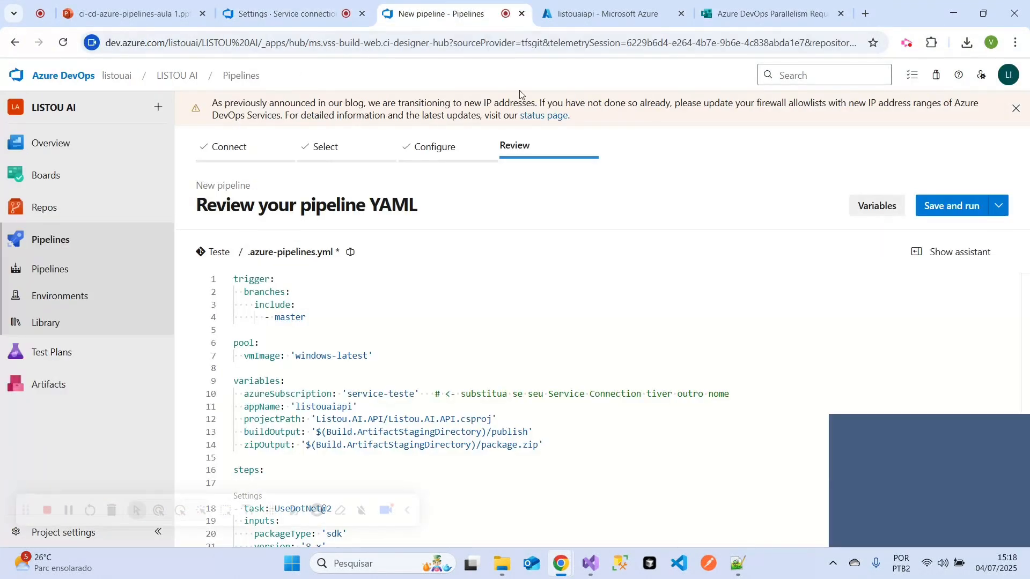
- Save and run the pipeline with the commit message "Set up CI with Azure Pipelines", committing directly to the master branch
left_click(938, 206)
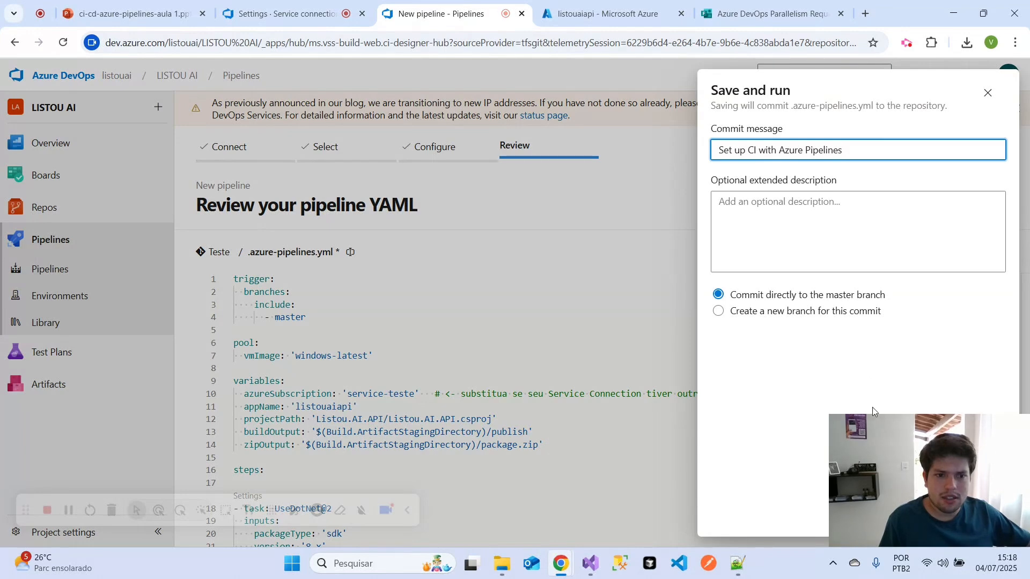
left_click_drag(873, 432, 145, 121)
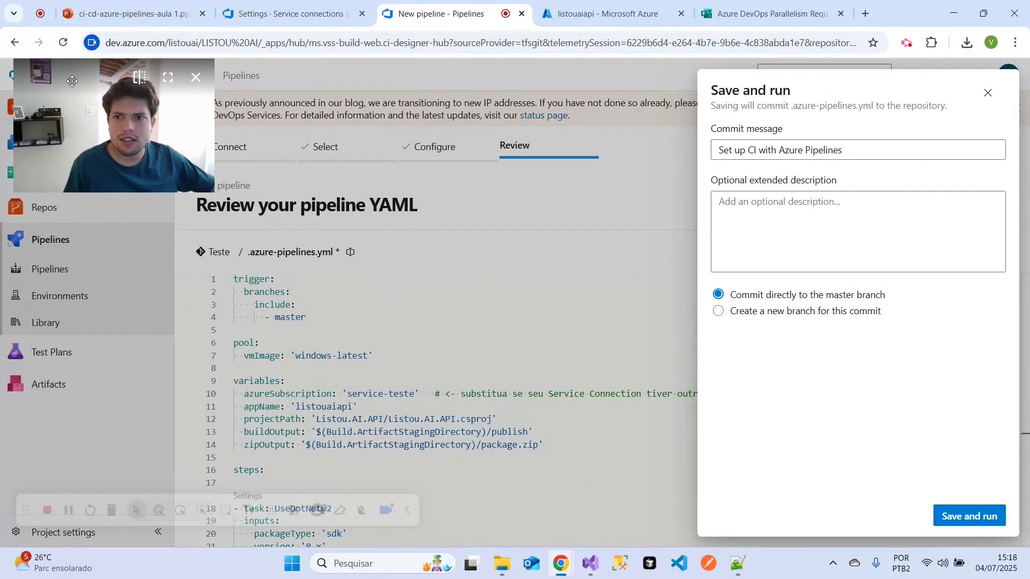
left_click_drag(65, 79, 479, 79)
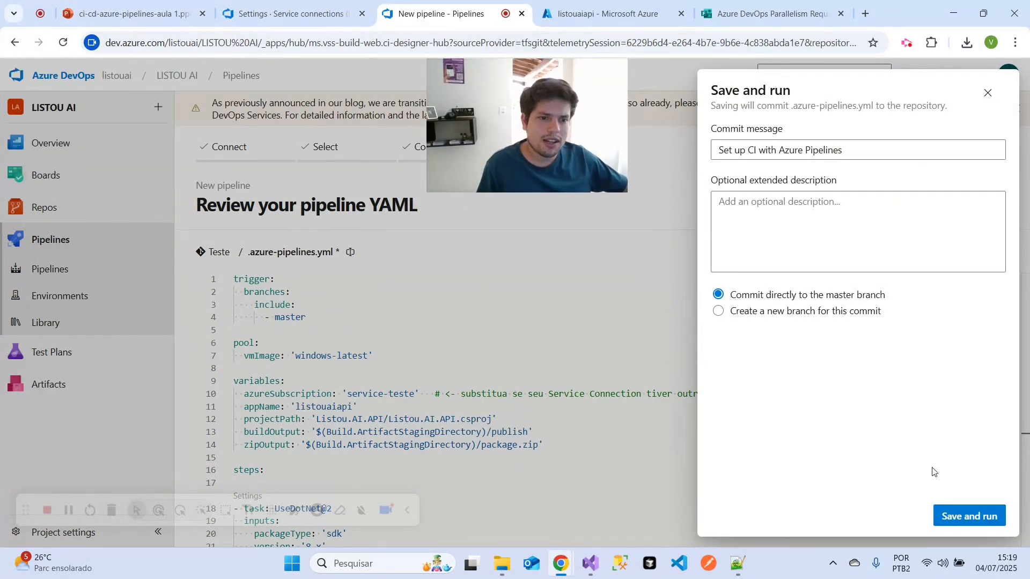
left_click(958, 515)
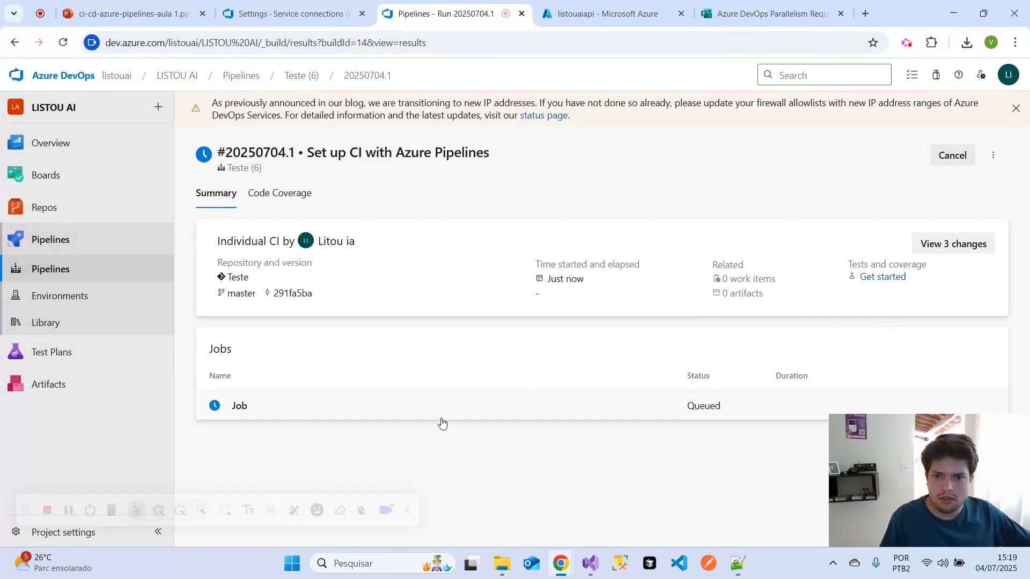
- Check the job details of run #20250704.1 and cancel that run
left_click(423, 416)
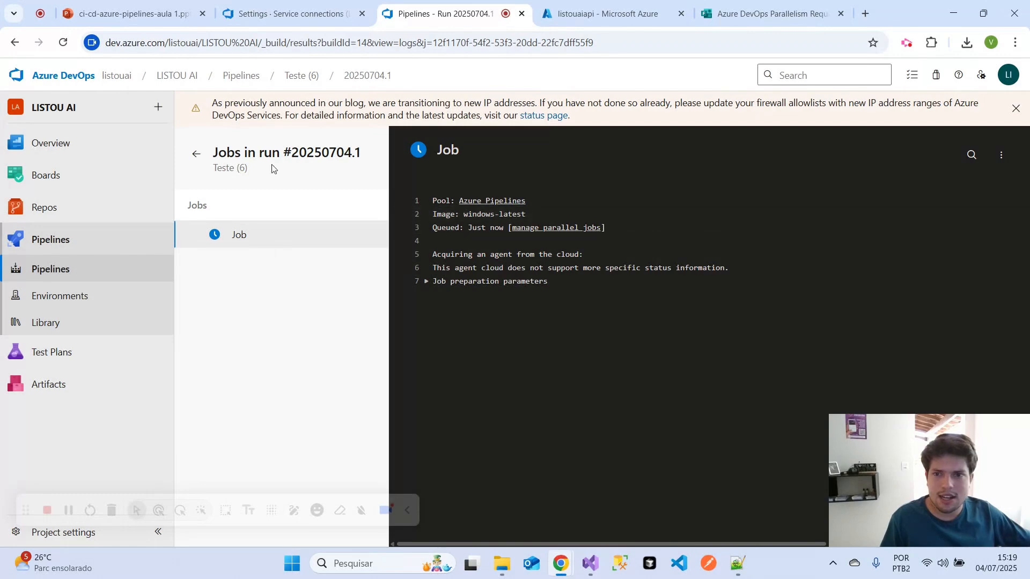
left_click(194, 159)
left_click(952, 155)
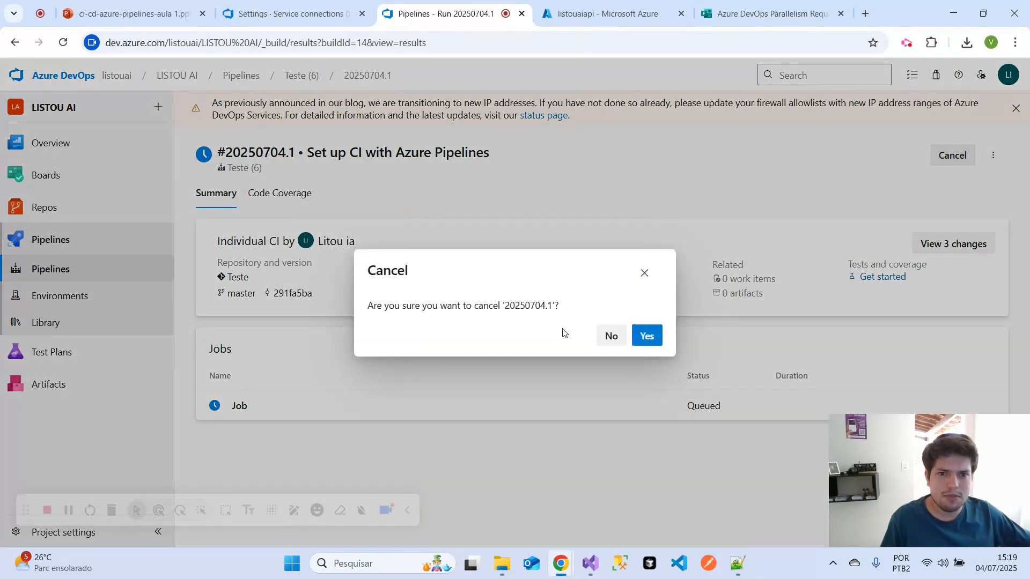
left_click(648, 336)
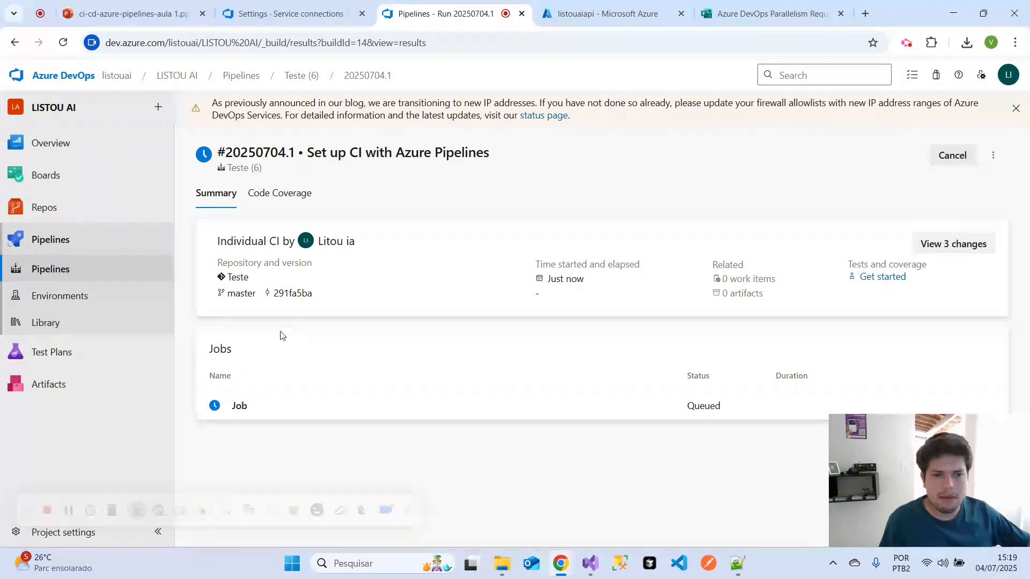
- Read the hosted parallelism error and its request form link in the job log of LISTOU AI FRONT run #20250703.1
left_click(88, 273)
left_click(350, 420)
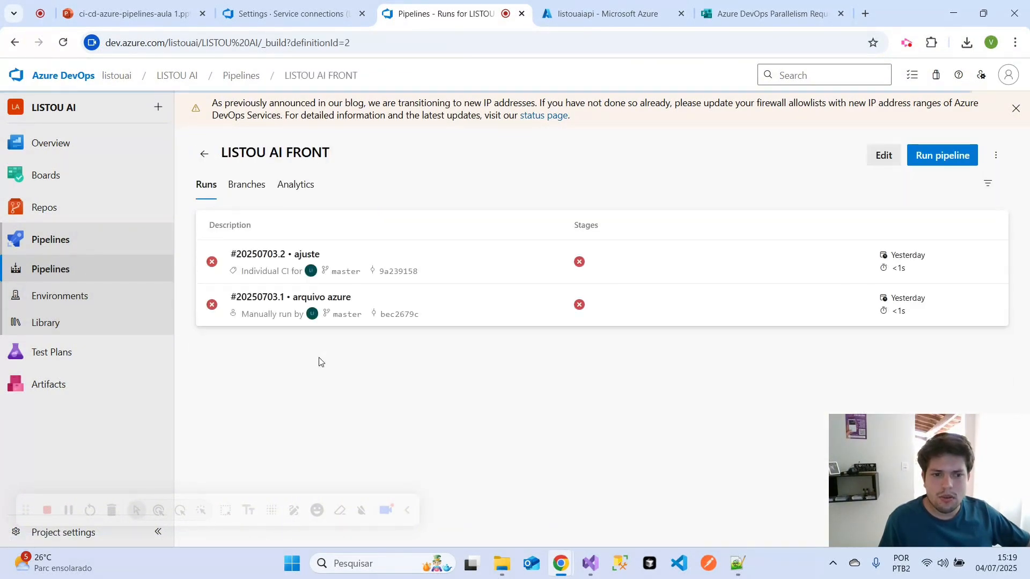
left_click(580, 311)
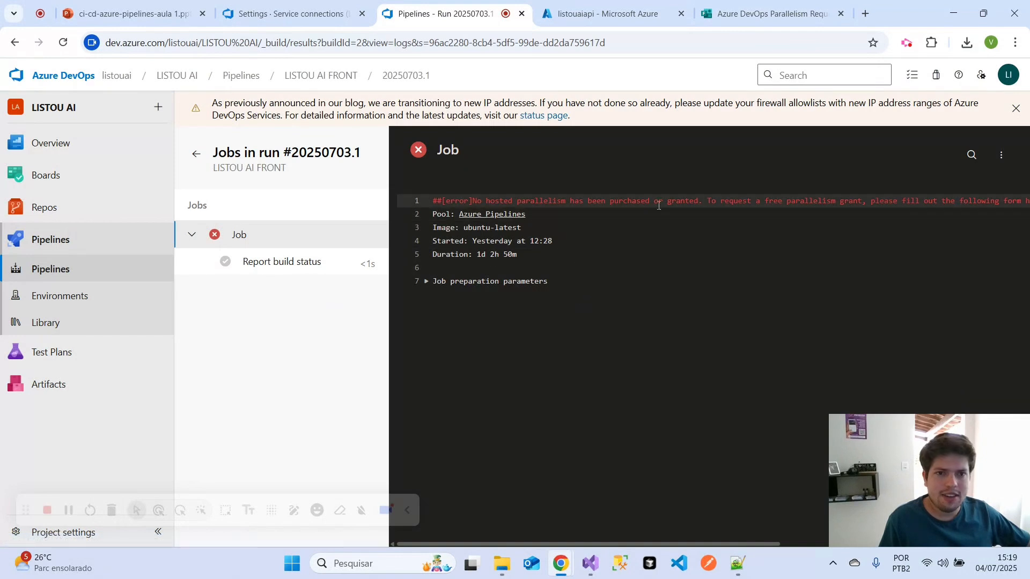
left_click_drag(711, 201, 877, 202)
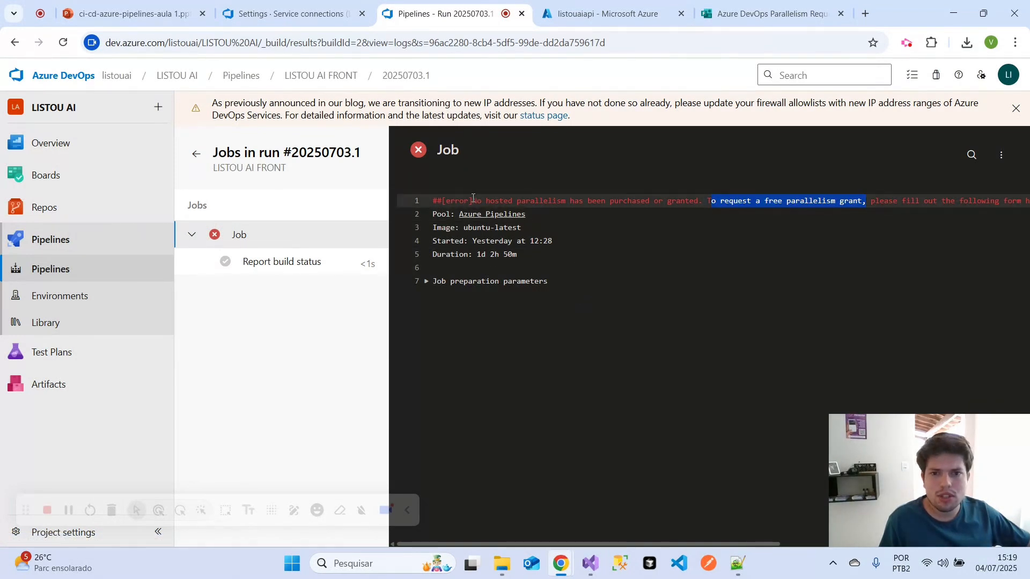
left_click_drag(472, 200, 857, 201)
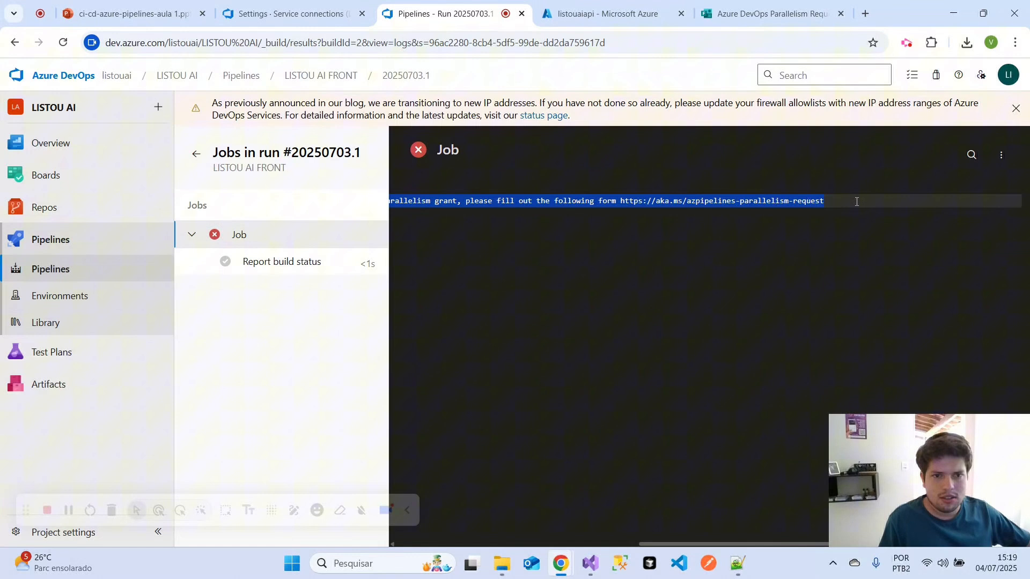
left_click(594, 204)
left_click_drag(633, 201, 822, 201)
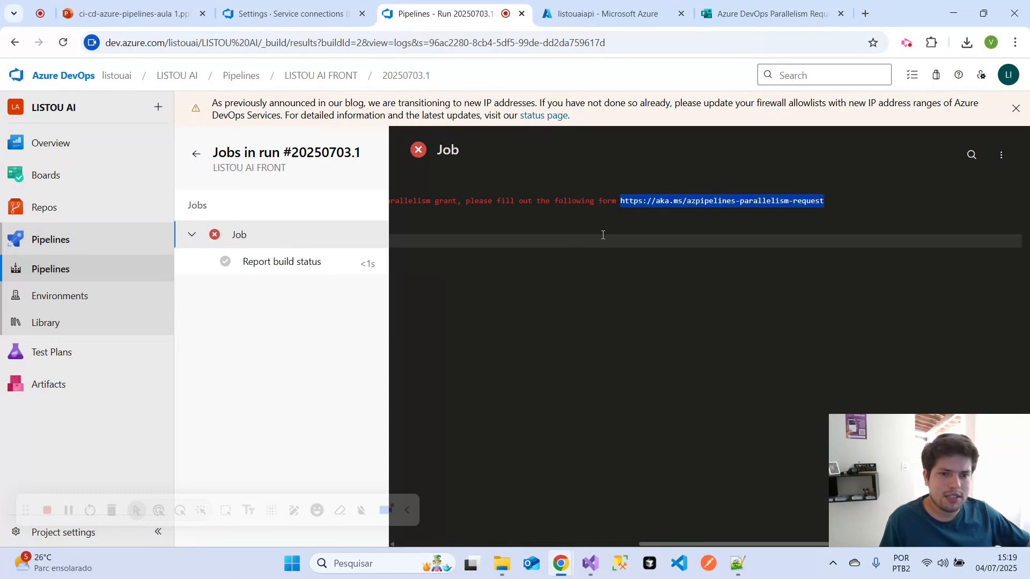
left_click(593, 202)
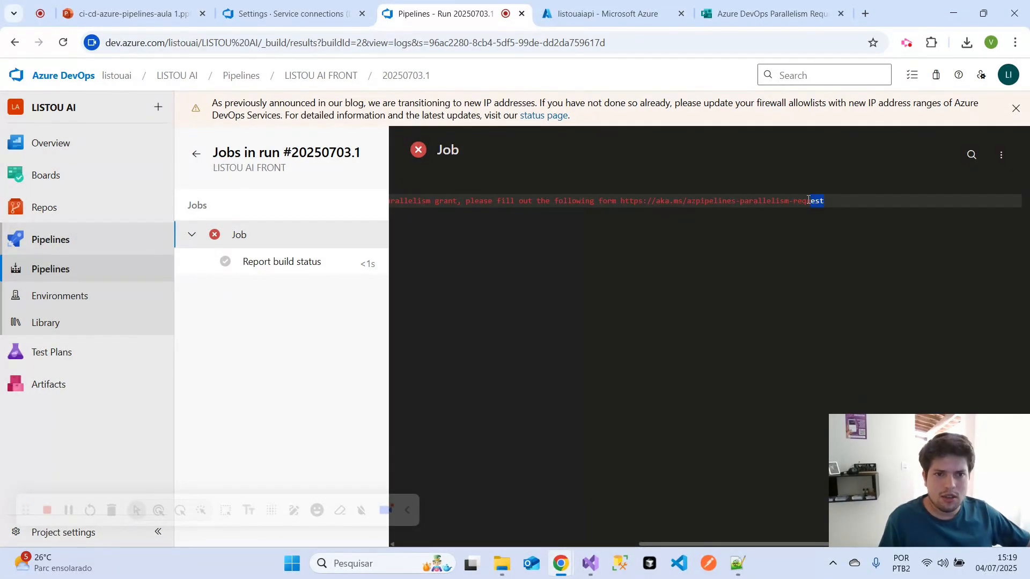
- Copy the parallelism request form link from the error log and open it in the form's browser tab
left_click_drag(809, 200, 638, 201)
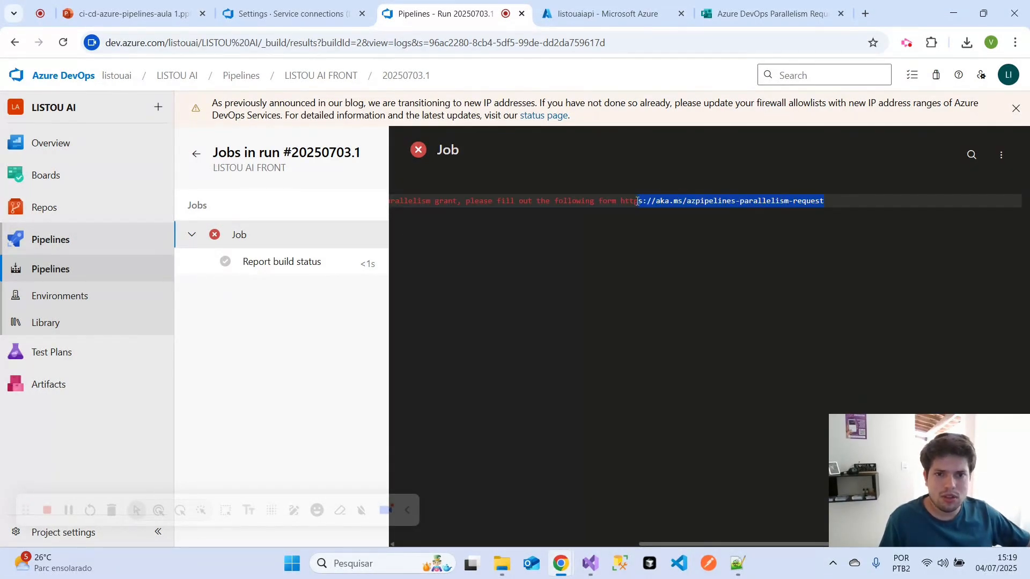
key("ctrl+c")
left_click(767, 13)
left_click(499, 42)
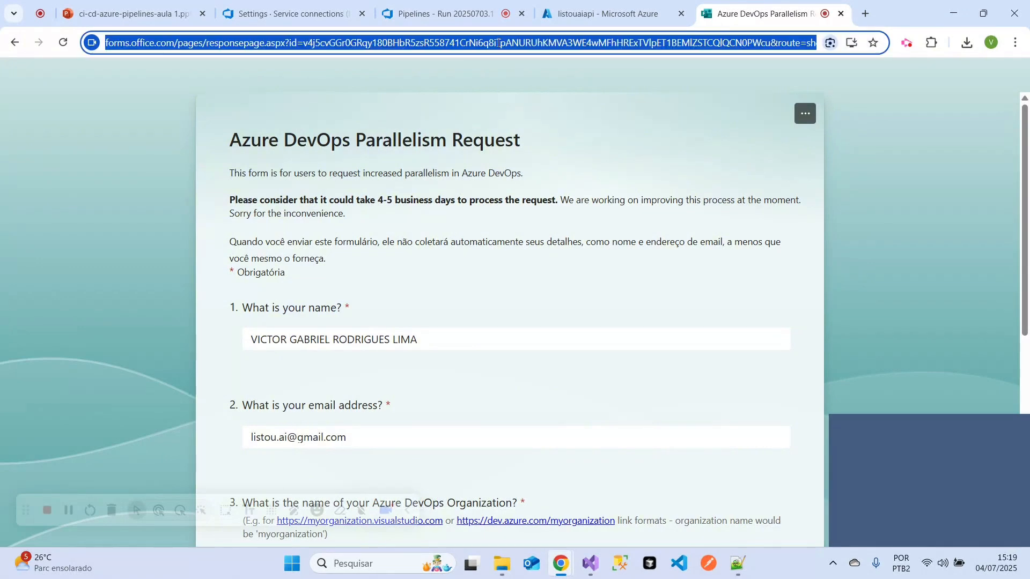
key("ctrl+v")
key("Return")
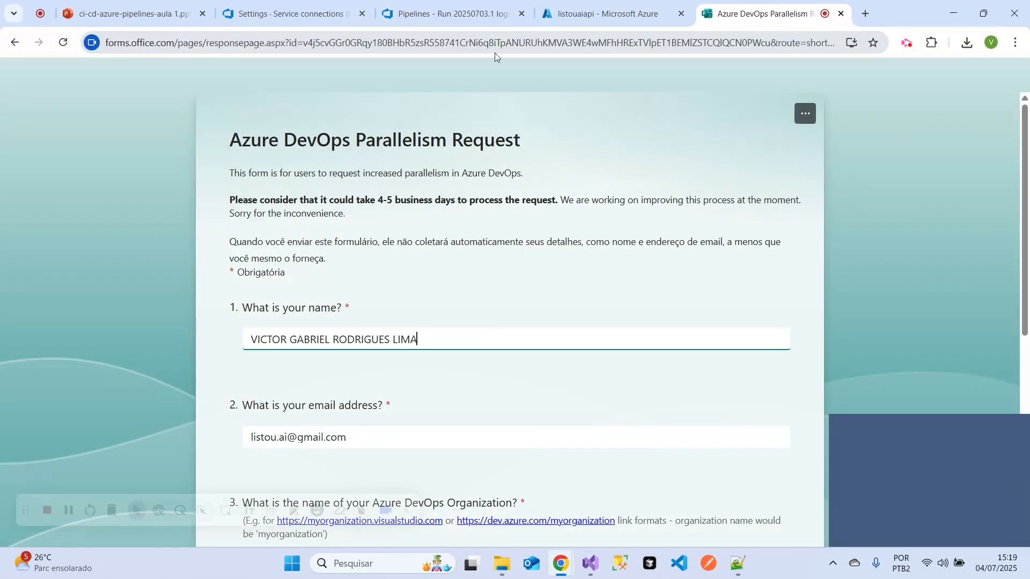
- Review the form's name and email answers, checking the email against the account signed in to Azure DevOps
left_click_drag(419, 339, 254, 345)
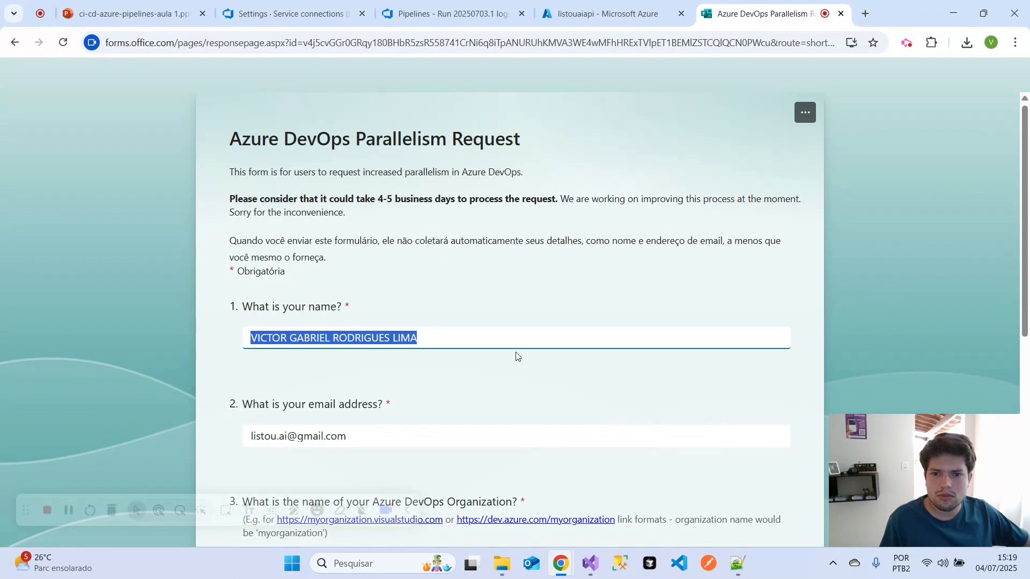
scroll(515, 356, "down", 1)
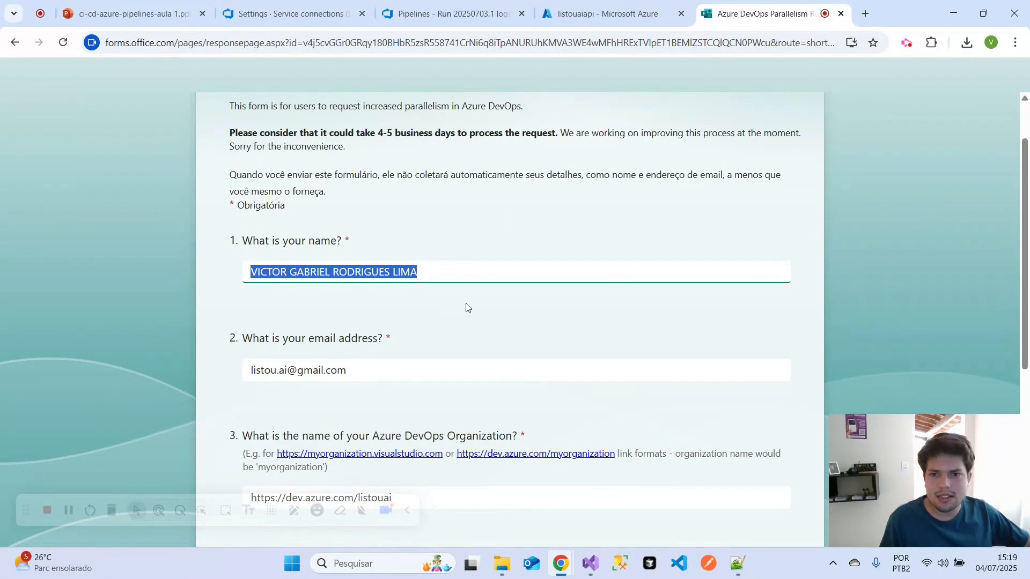
left_click(465, 307)
scroll(478, 295, "down", 2)
left_click_drag(347, 237, 250, 245)
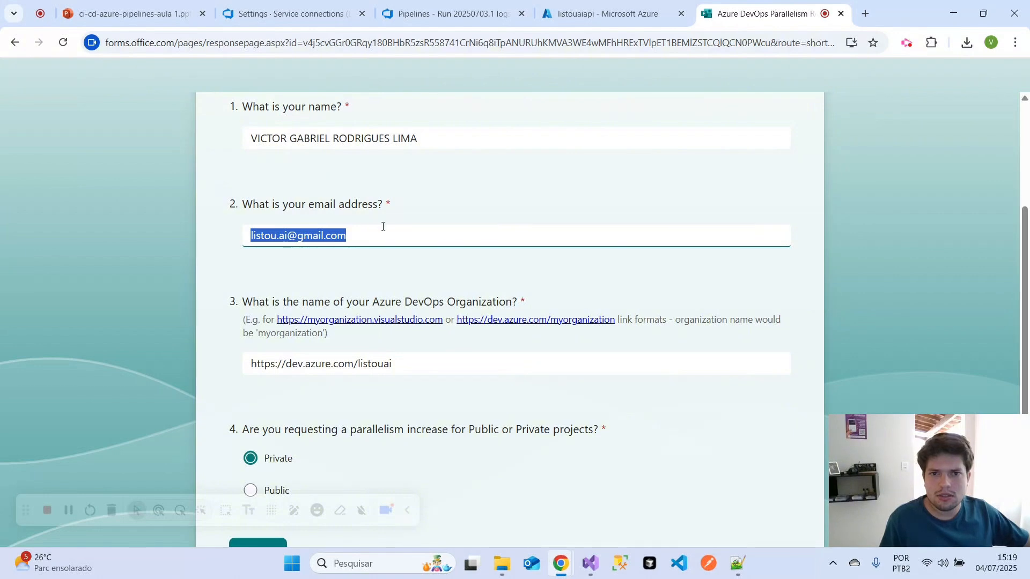
left_click(290, 13)
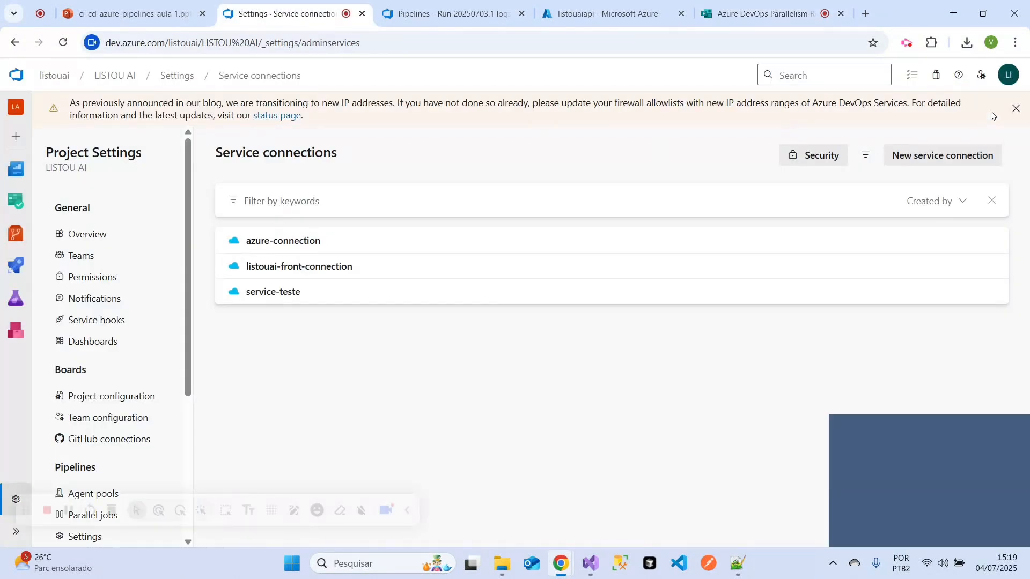
left_click(1002, 89)
left_click(762, 14)
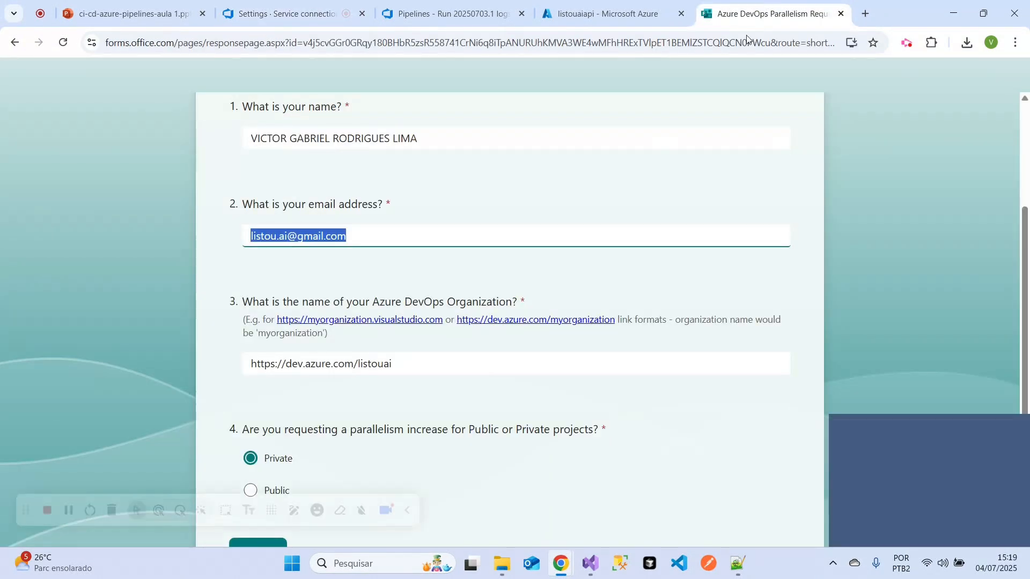
double_click(338, 236)
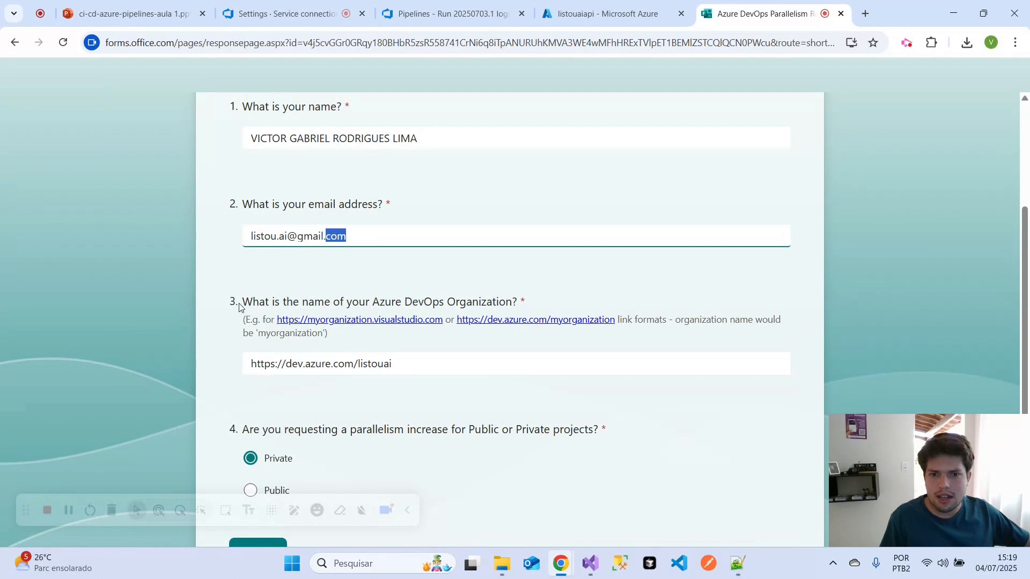
left_click_drag(408, 368, 250, 372)
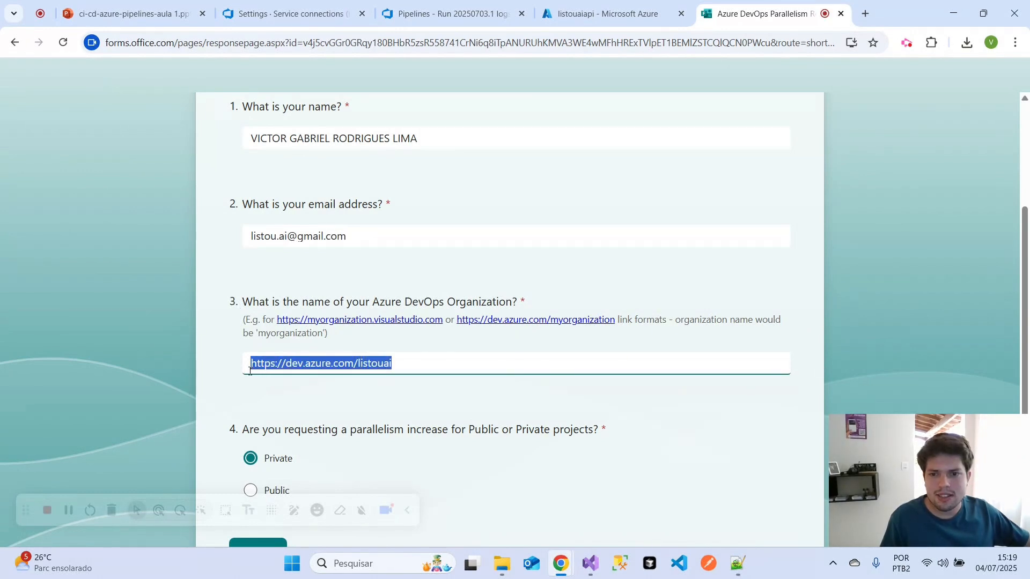
left_click(332, 371)
left_click_drag(288, 365, 411, 365)
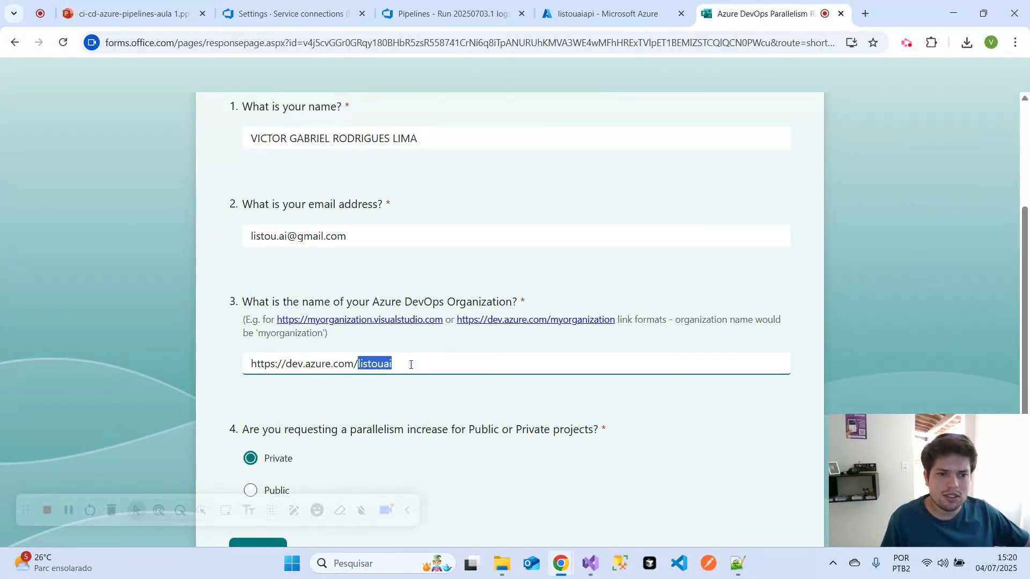
left_click(290, 13)
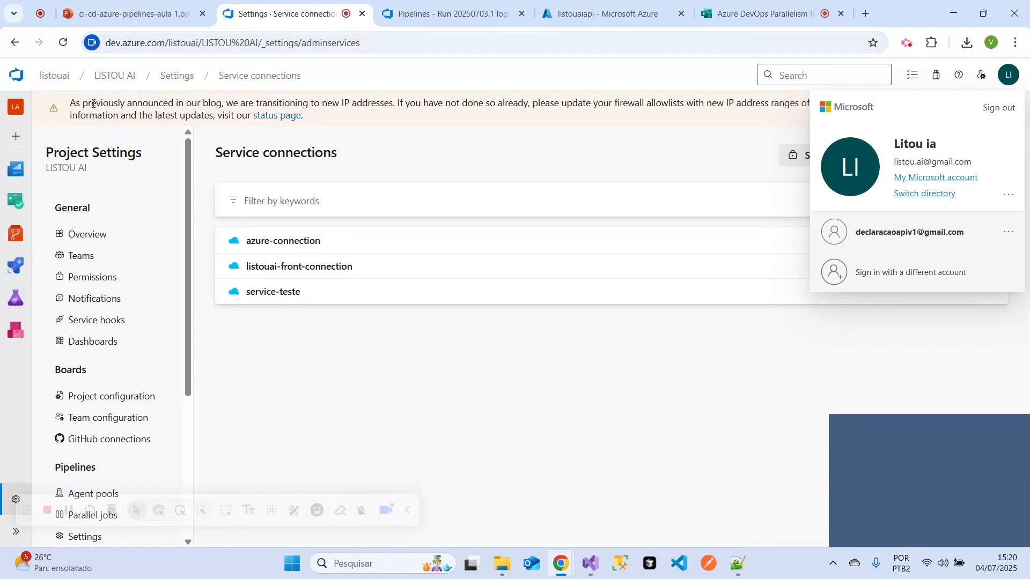
left_click(65, 80)
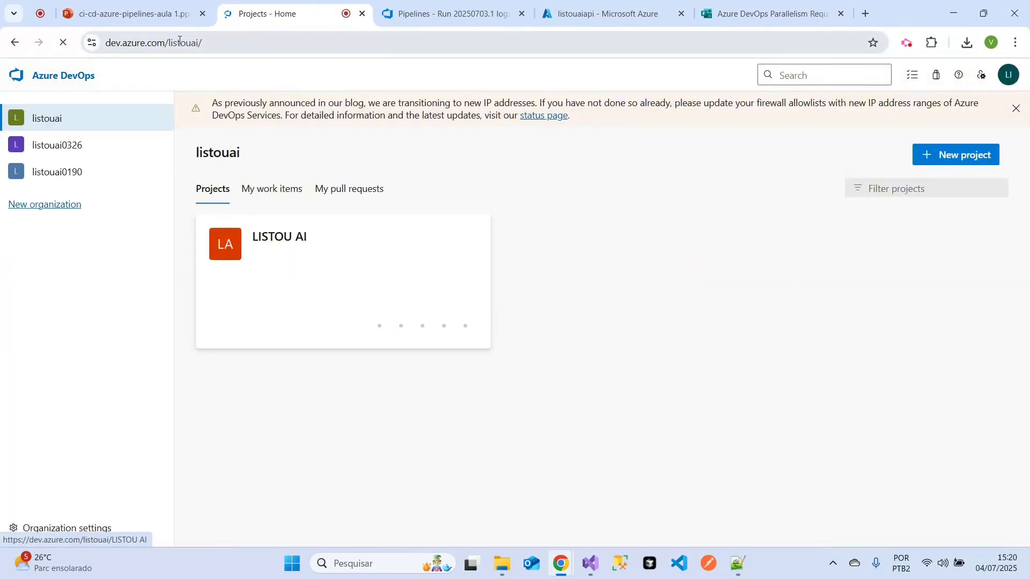
left_click(402, 43)
- Review the form's Public or Private projects question with the Private option
left_click(766, 11)
scroll(669, 348, "down", 2)
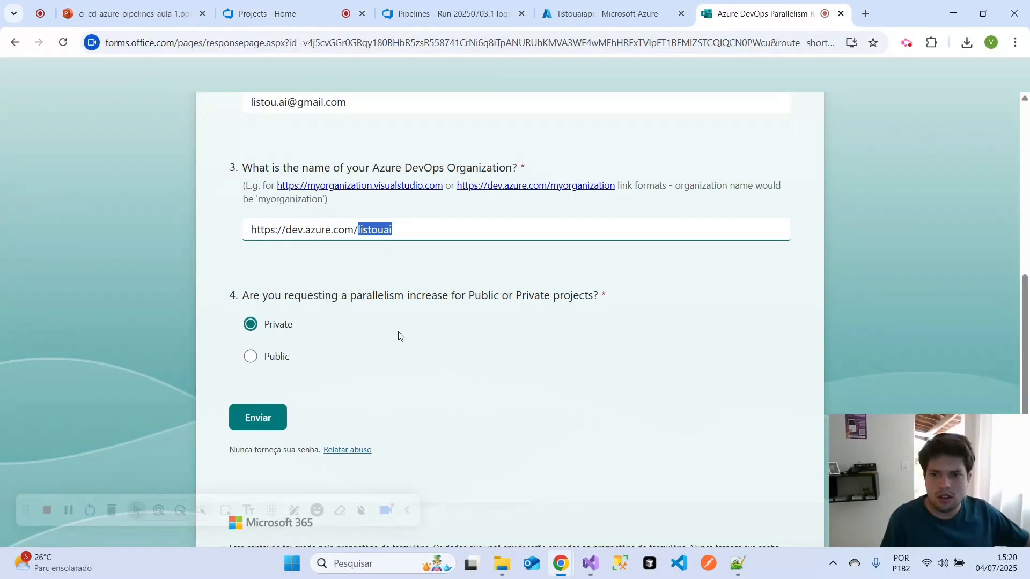
left_click(250, 323)
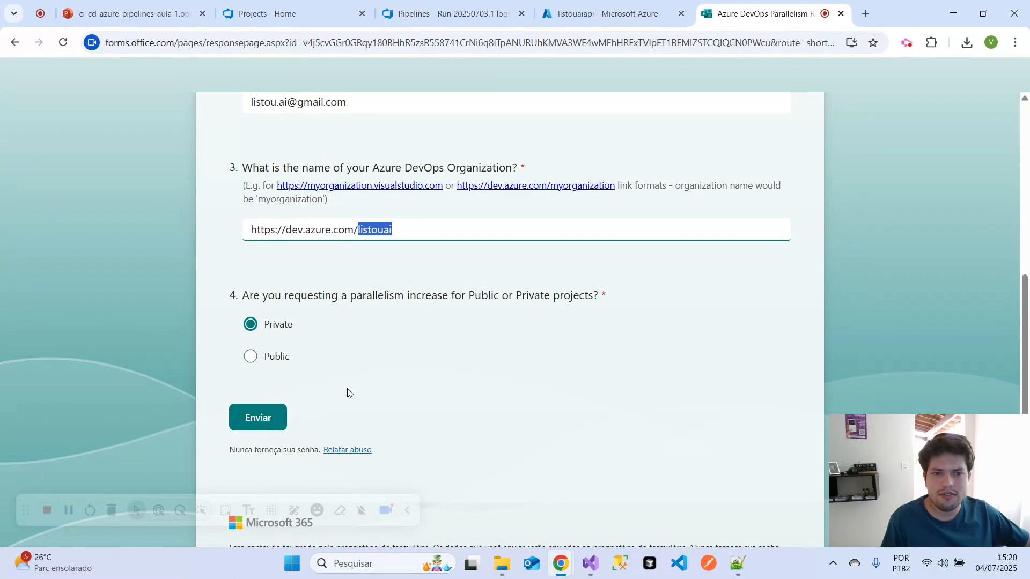
- Examine the job log of run #20250703.3 in the LISTOU AI pipeline, and return to the list of pipelines
left_click(440, 14)
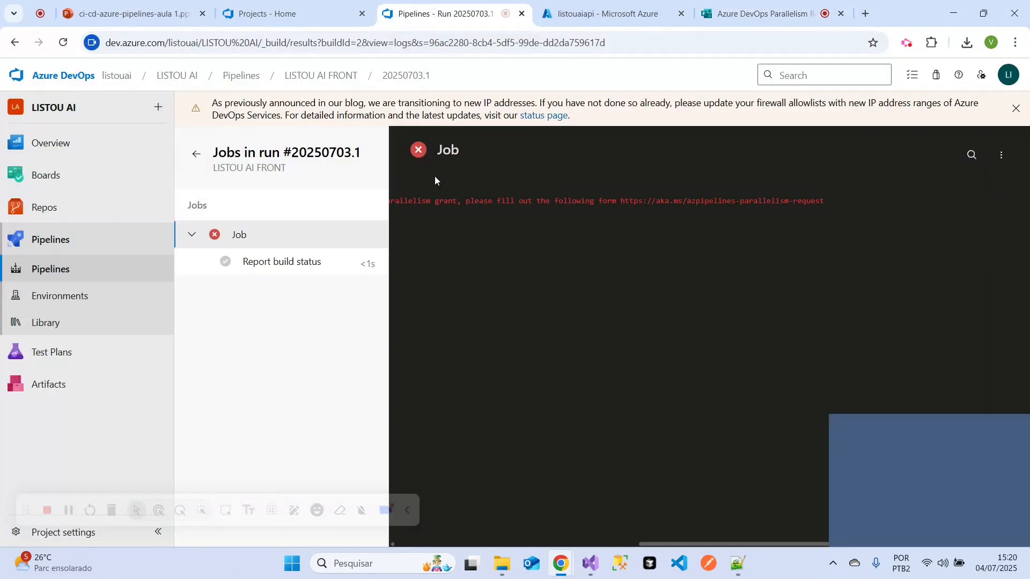
left_click(78, 276)
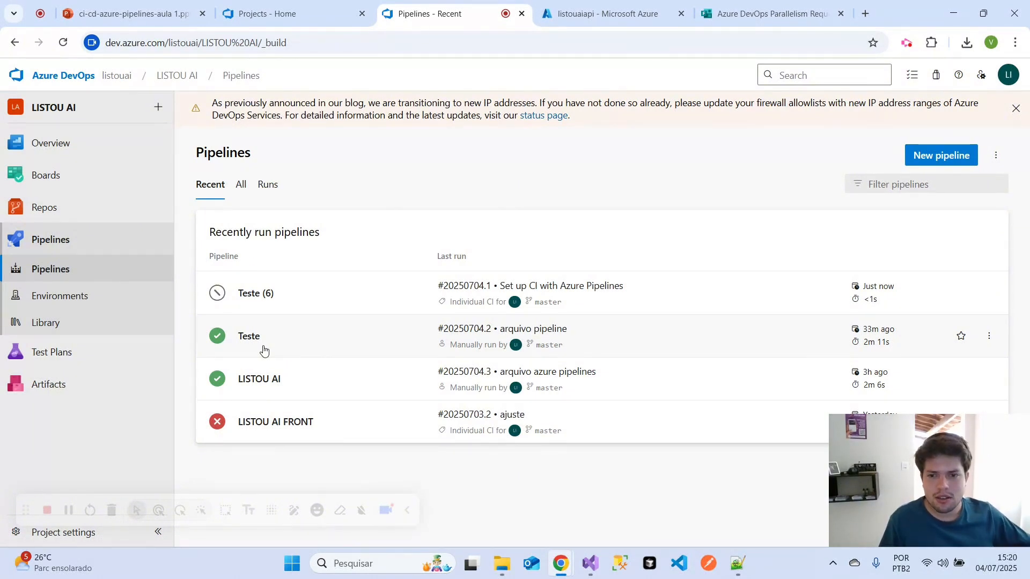
left_click(336, 381)
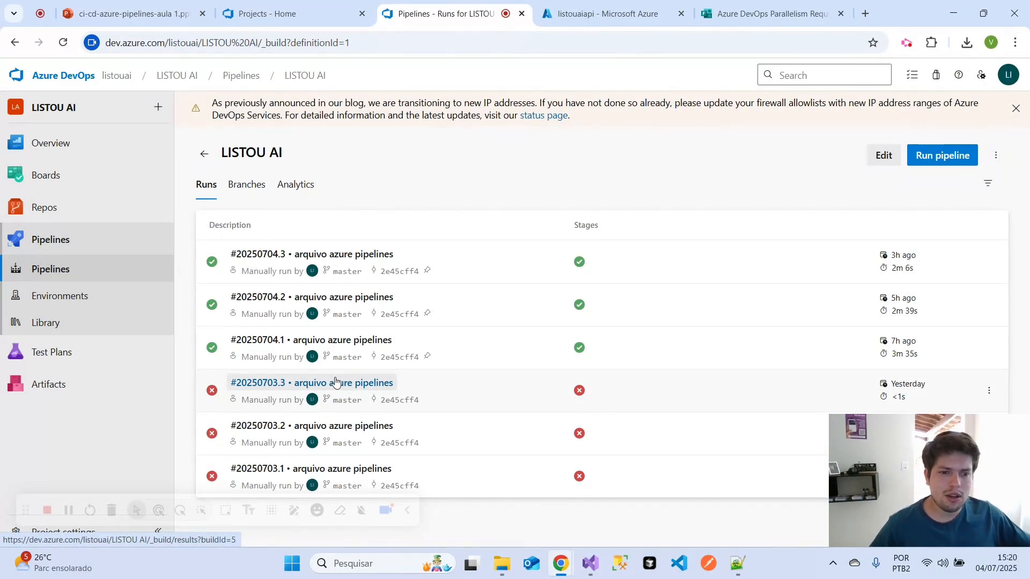
left_click(580, 396)
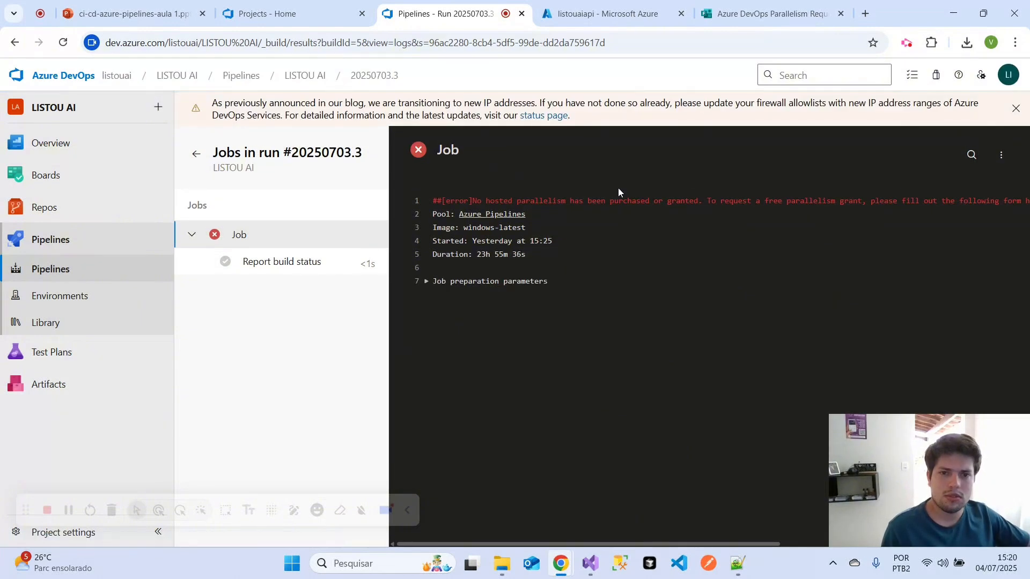
left_click(48, 271)
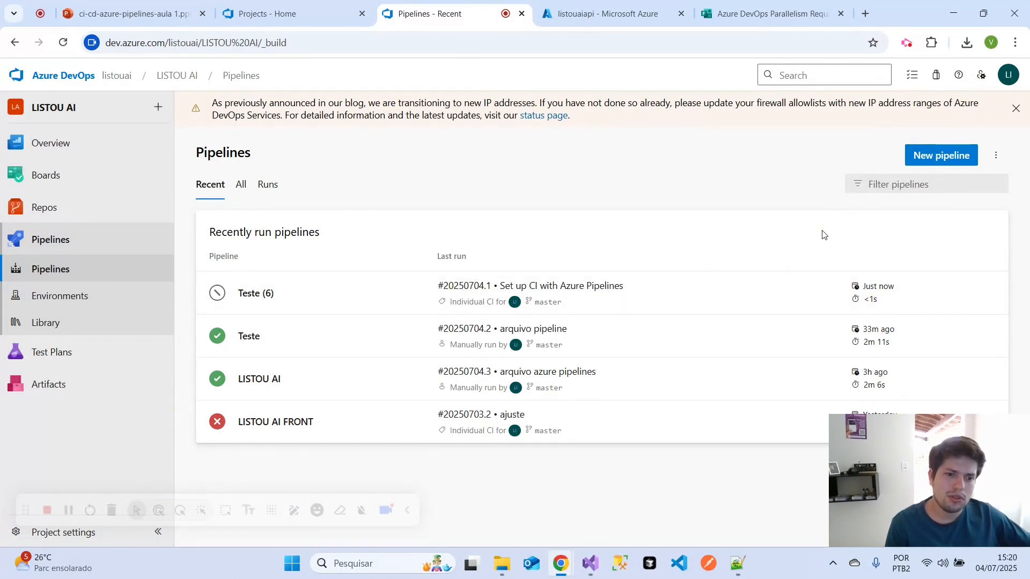
- Close the Azure DevOps Parallelism Request form without submitting it, and return to the list of pipelines
left_click(807, 15)
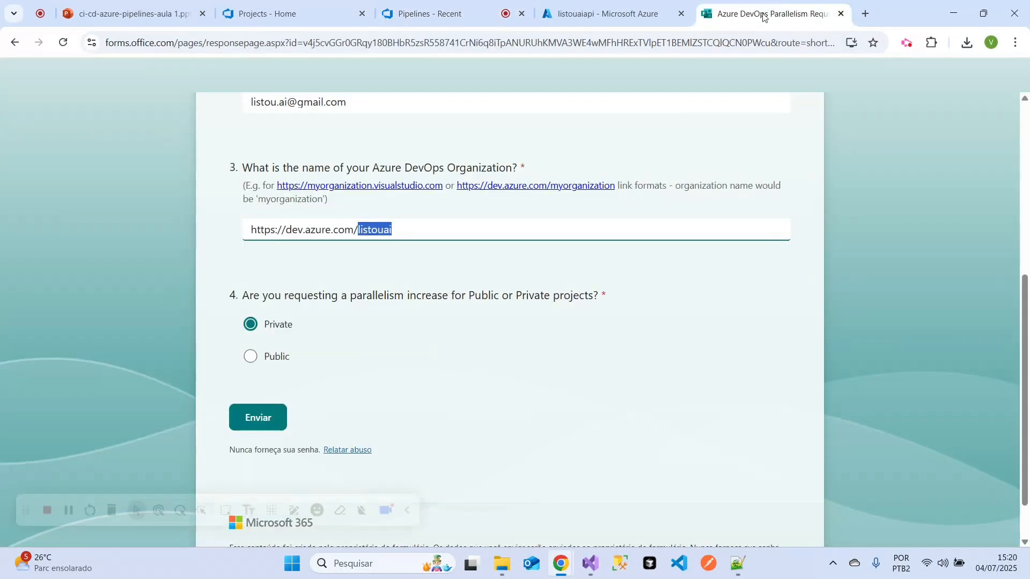
left_click(841, 14)
left_click(429, 13)
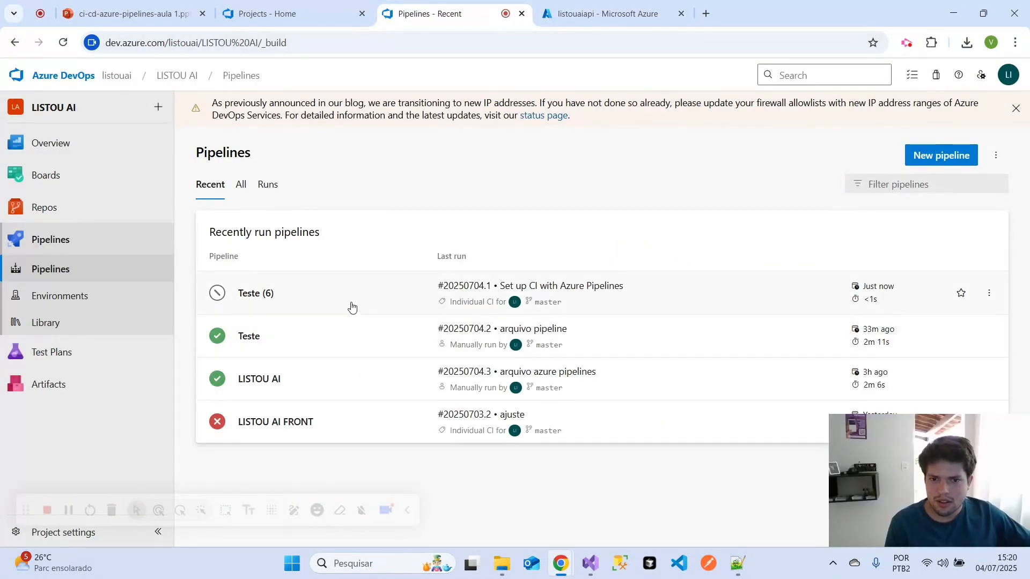
- Start setting up a manual run of the Teste (6) pipeline on the master branch
left_click(352, 306)
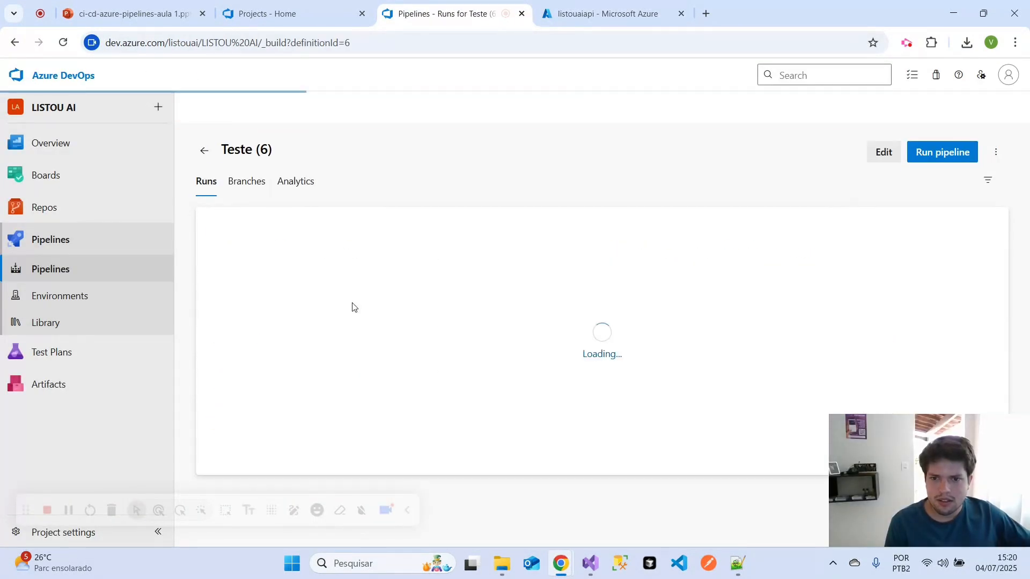
left_click(940, 155)
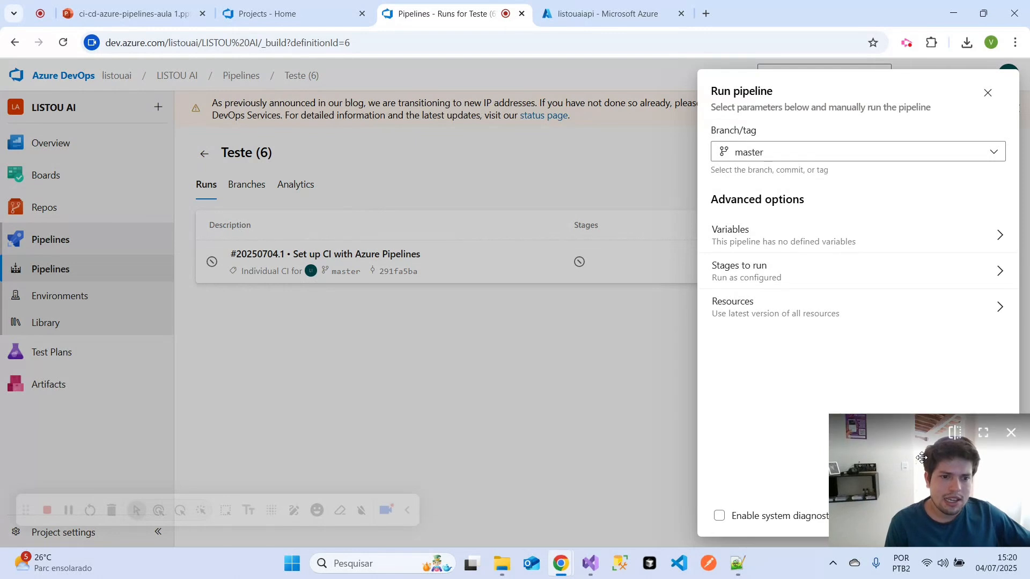
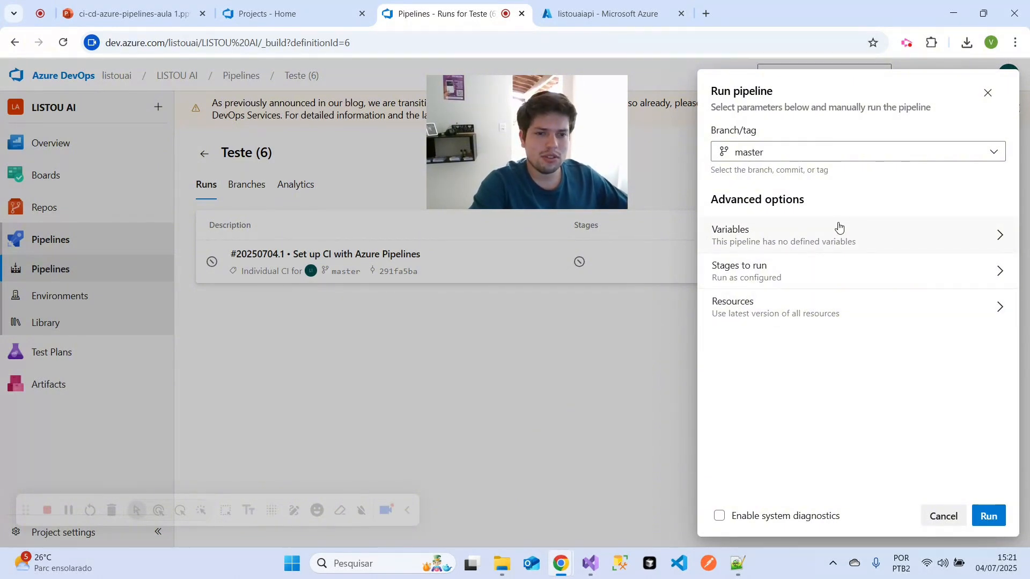
- Run the Teste (6) pipeline on the master branch and open the log of its queued job
left_click(775, 156)
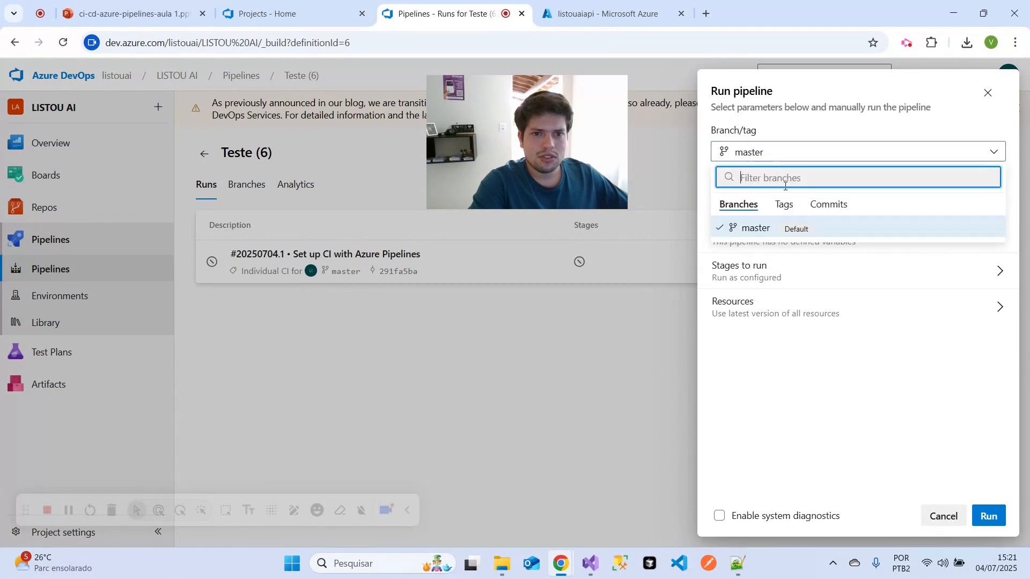
left_click(760, 236)
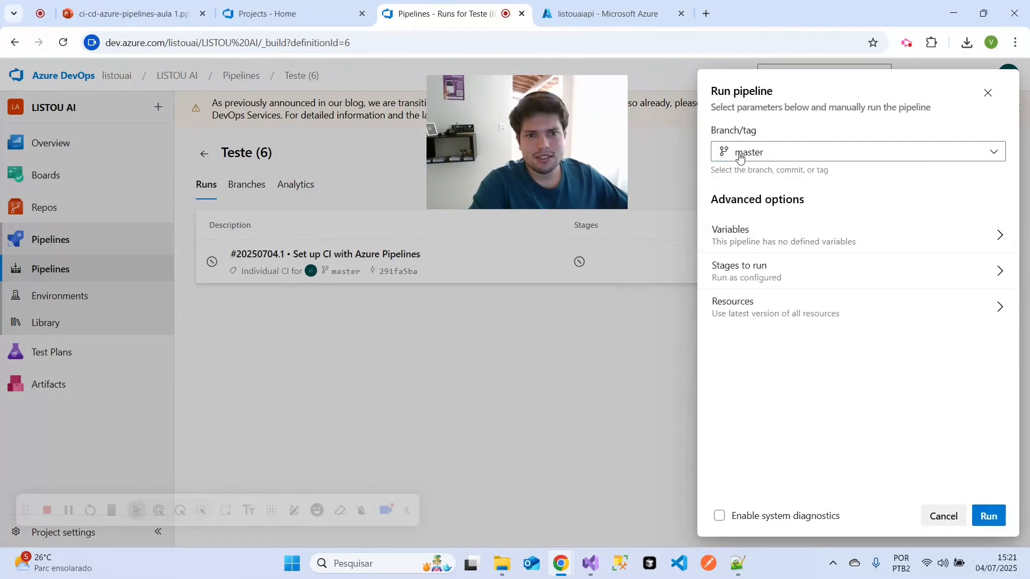
left_click(988, 516)
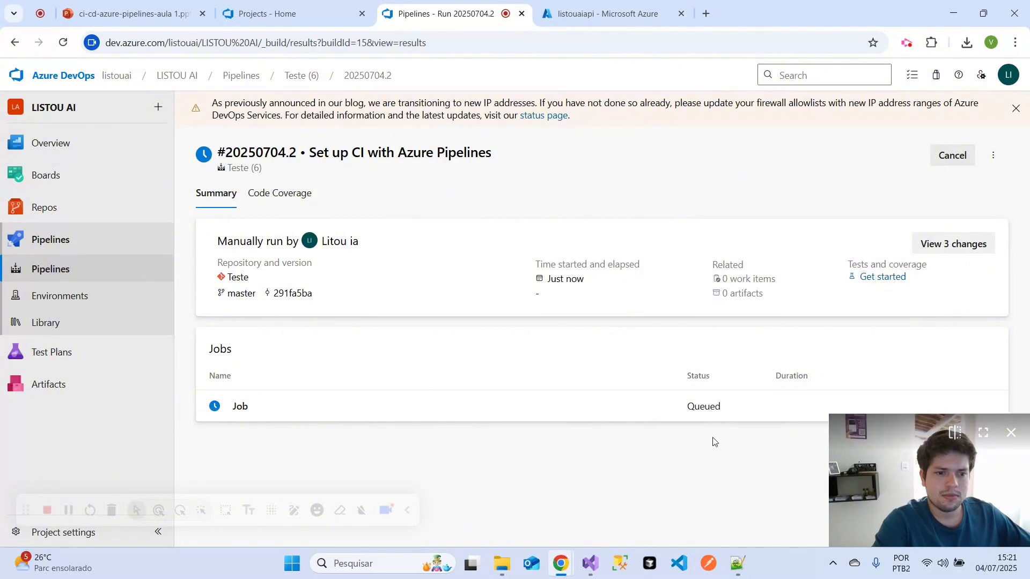
left_click(375, 403)
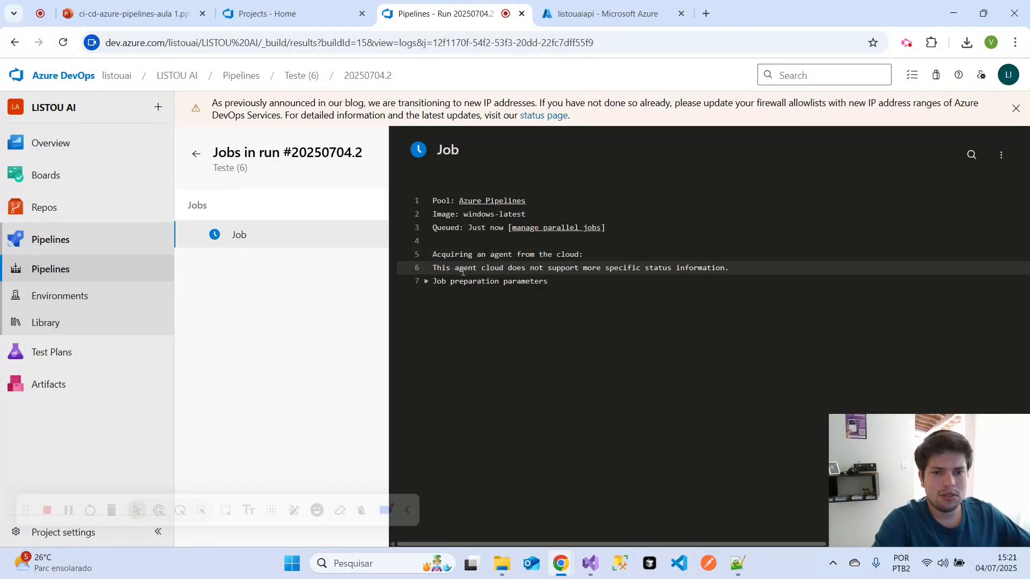
- Check the "Do zero ao primeiro deploy" slide, and review the Initialize job log of run #20250704.2
left_click(129, 14)
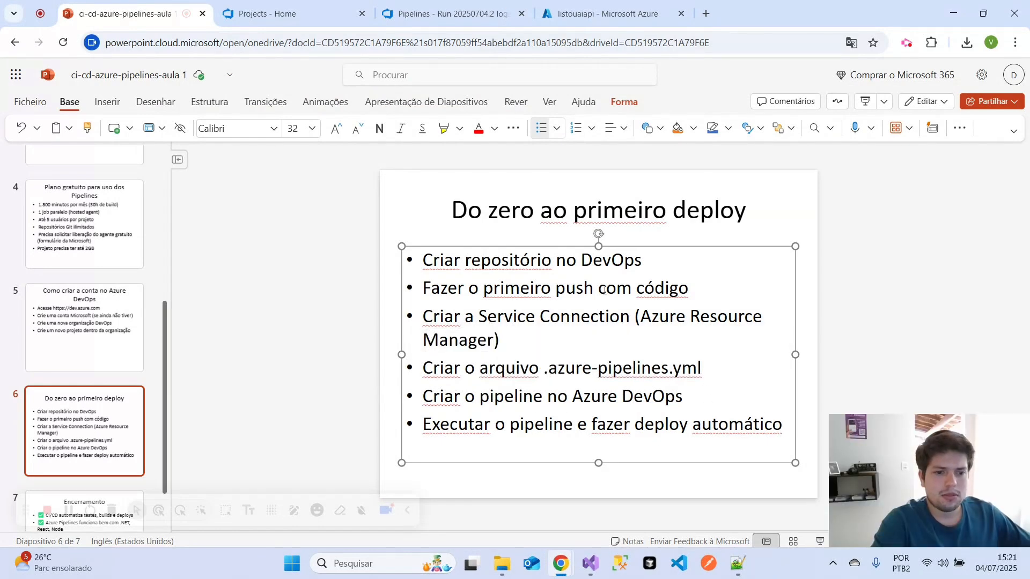
left_click(448, 13)
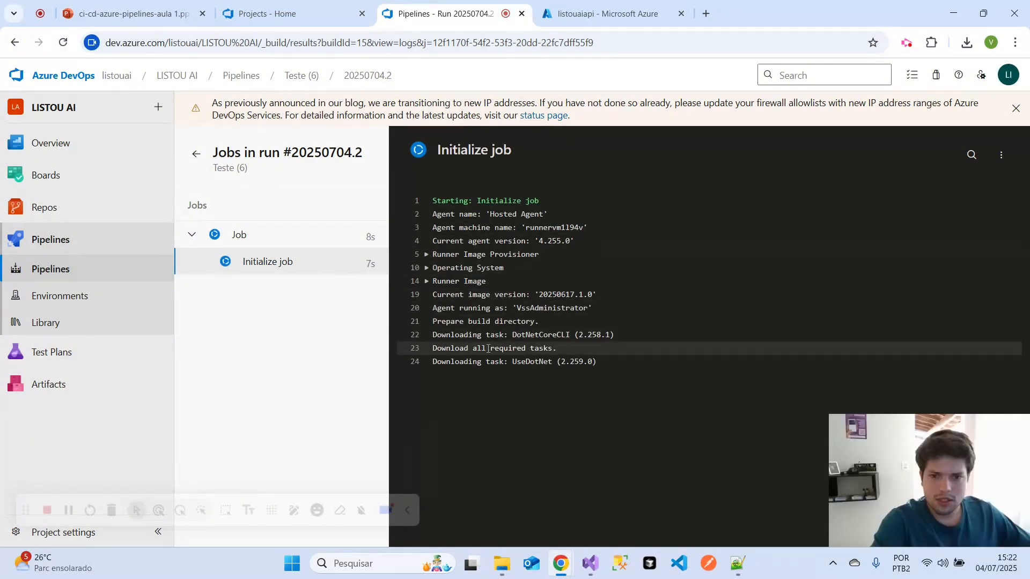
left_click_drag(434, 337, 626, 338)
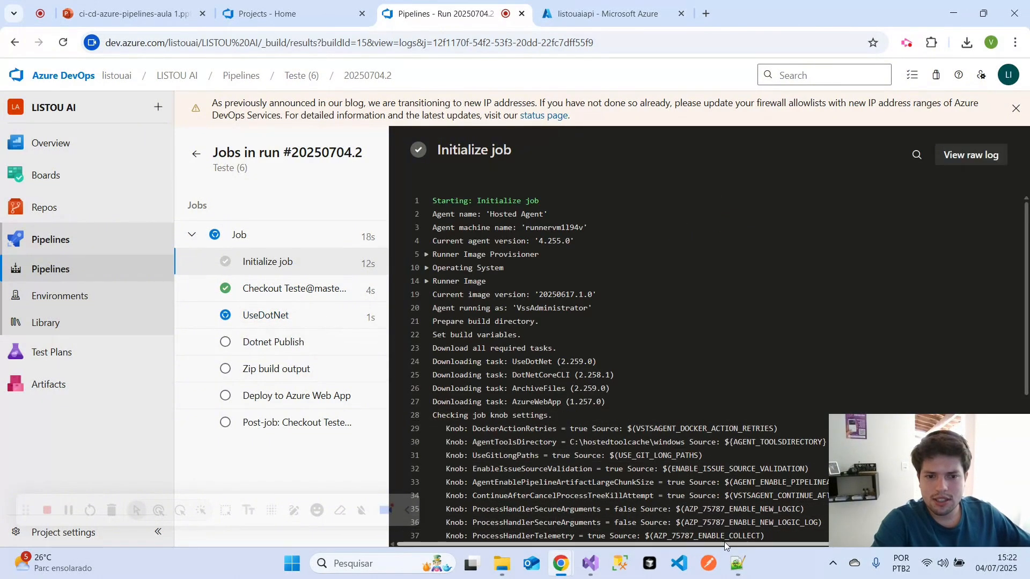
- Switch to Visual Studio and pull the remote master branch into the local Teste repository
mouse_move(589, 564)
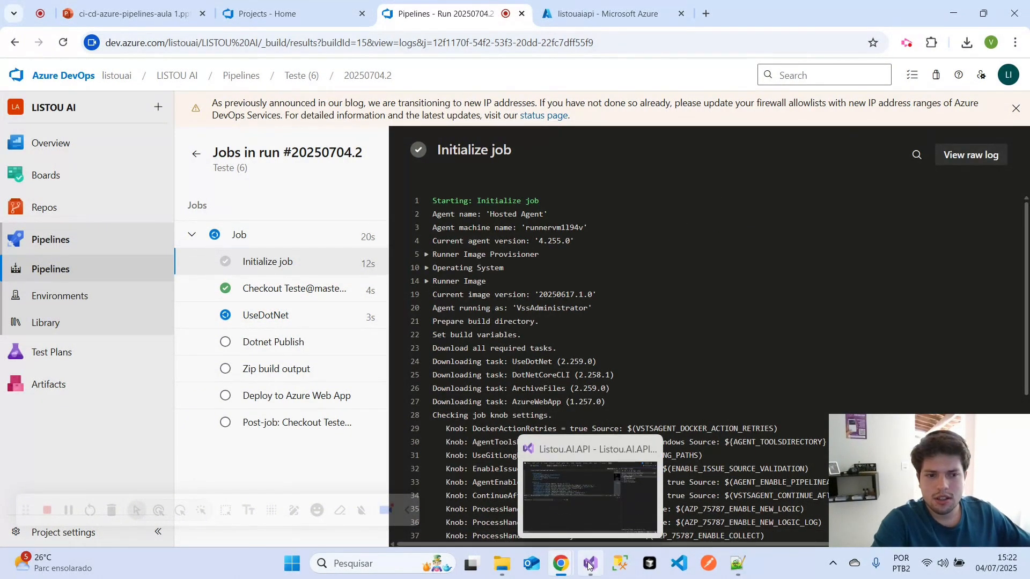
left_click(588, 565)
left_click(865, 520)
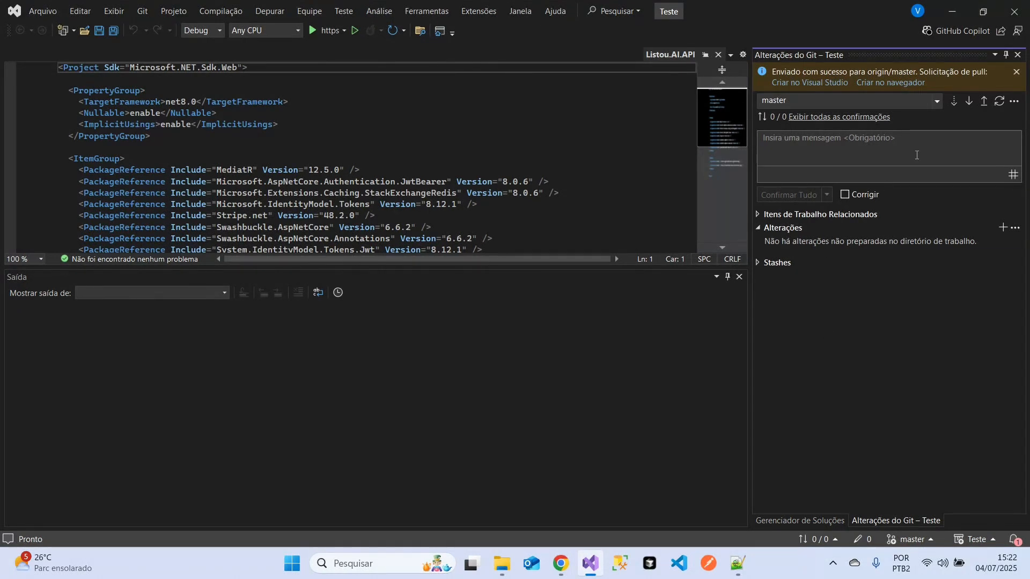
left_click(968, 102)
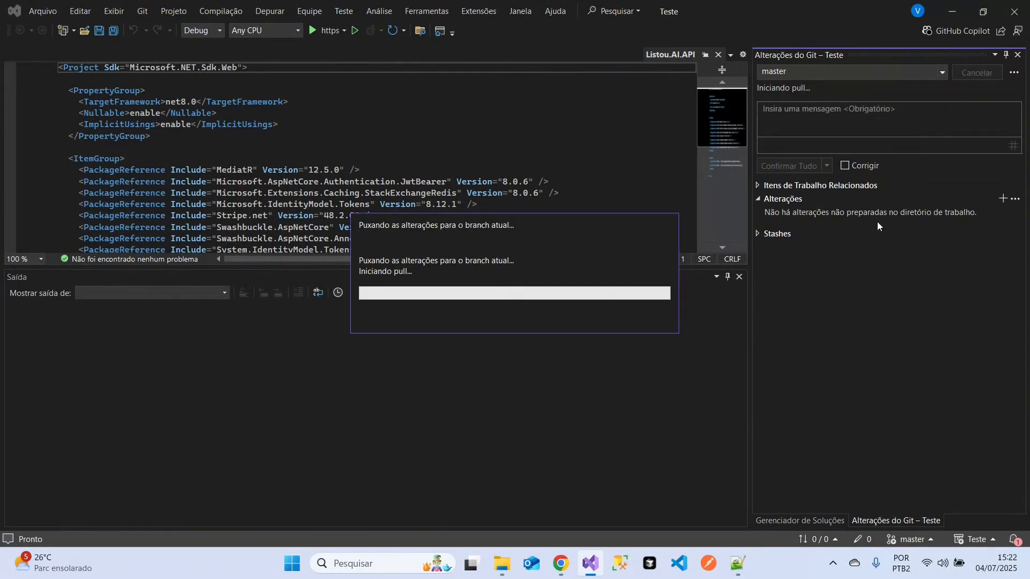
- Place the .azure-pipelines.yml file in Notepad++ beside the run's job list and review its UseDotNet@2 task
left_click(737, 564)
left_click(538, 349)
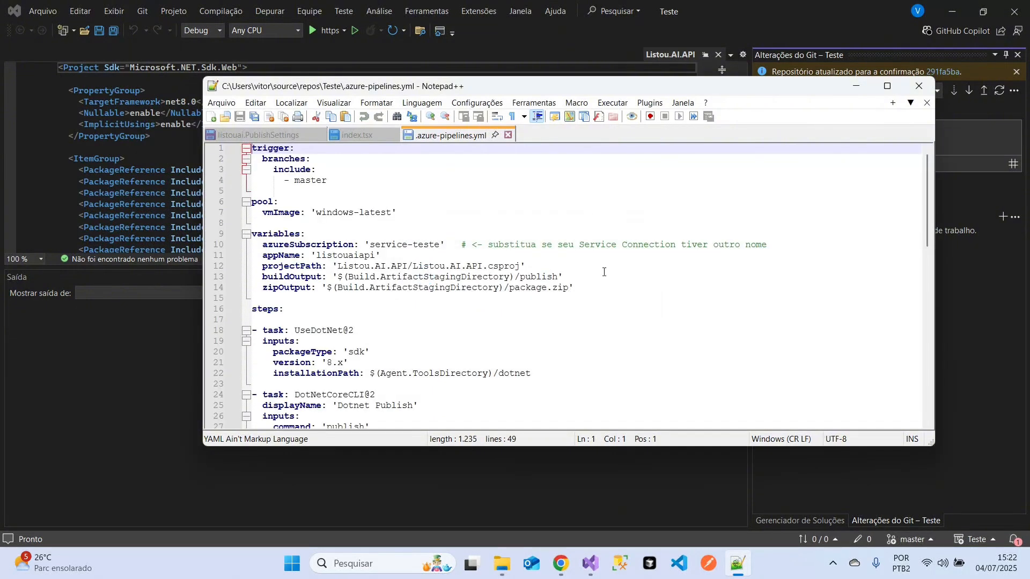
mouse_move(560, 564)
left_click(464, 502)
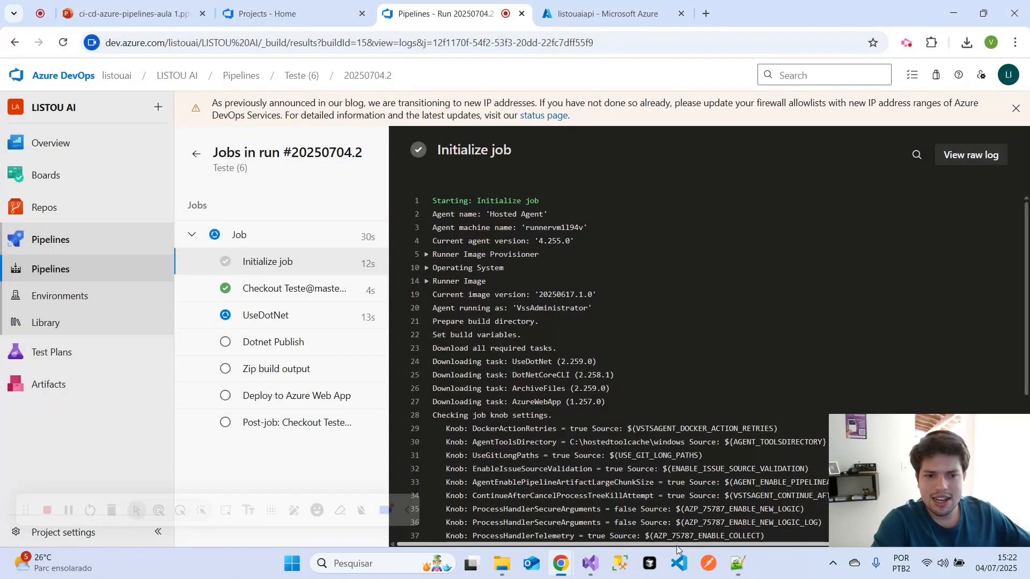
left_click(737, 565)
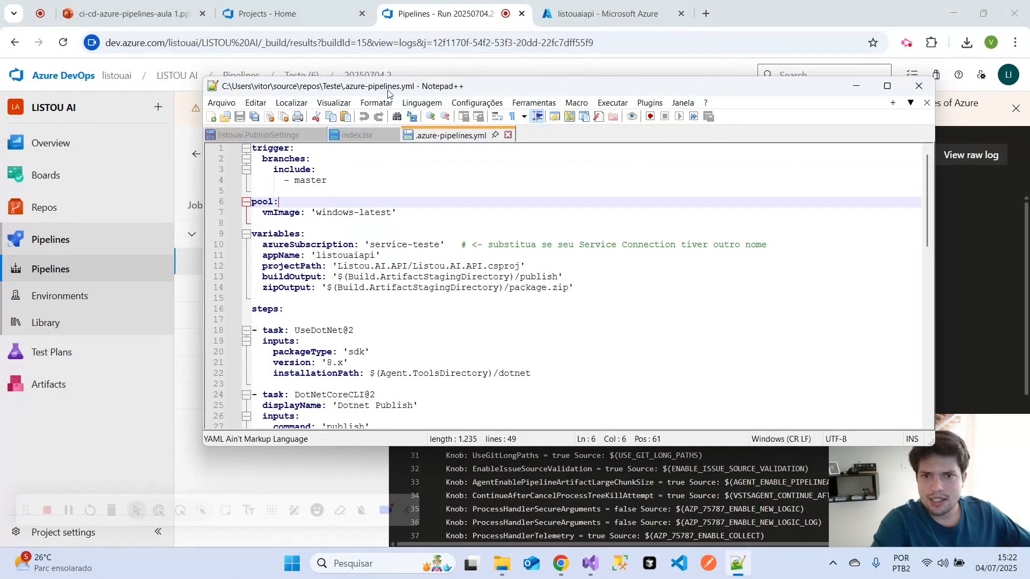
left_click_drag(390, 94, 587, 105)
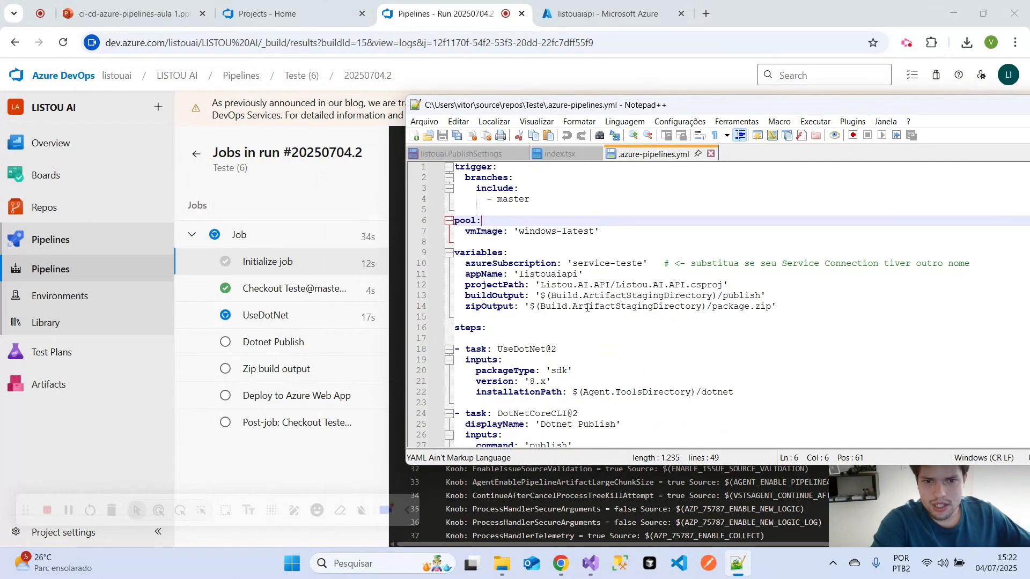
scroll(582, 319, "down", 2)
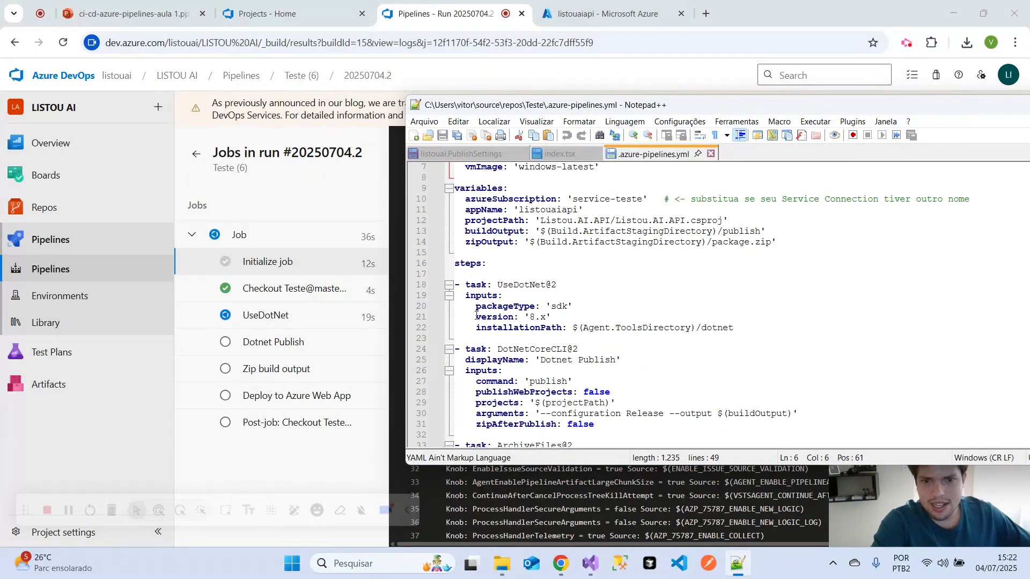
left_click_drag(478, 285, 582, 286)
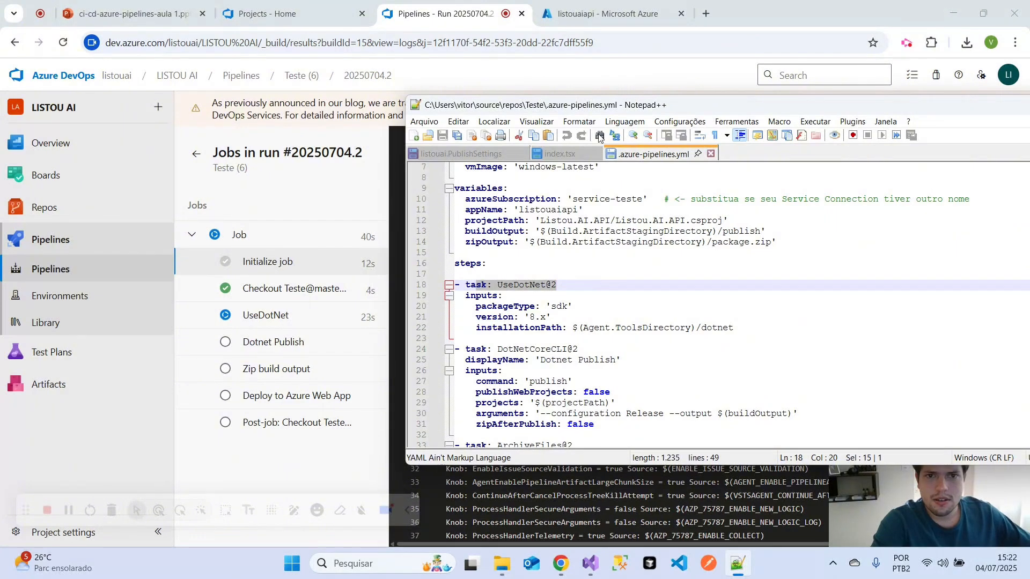
left_click_drag(577, 108, 512, 38)
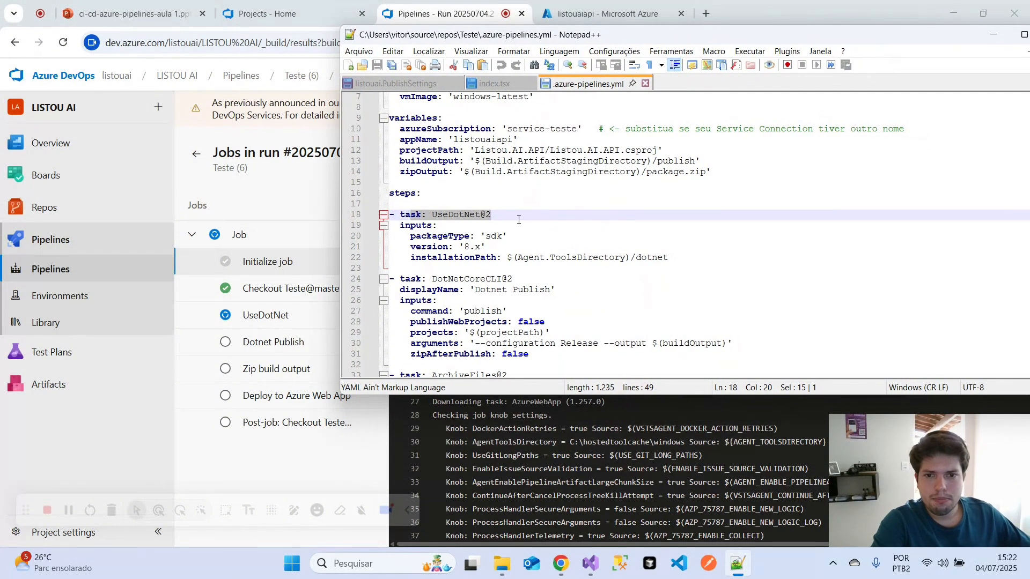
- Compare the file's Dotnet Publish, Zip build output and Deploy to Azure Web App tasks with the run's job list
left_click_drag(475, 288, 573, 289)
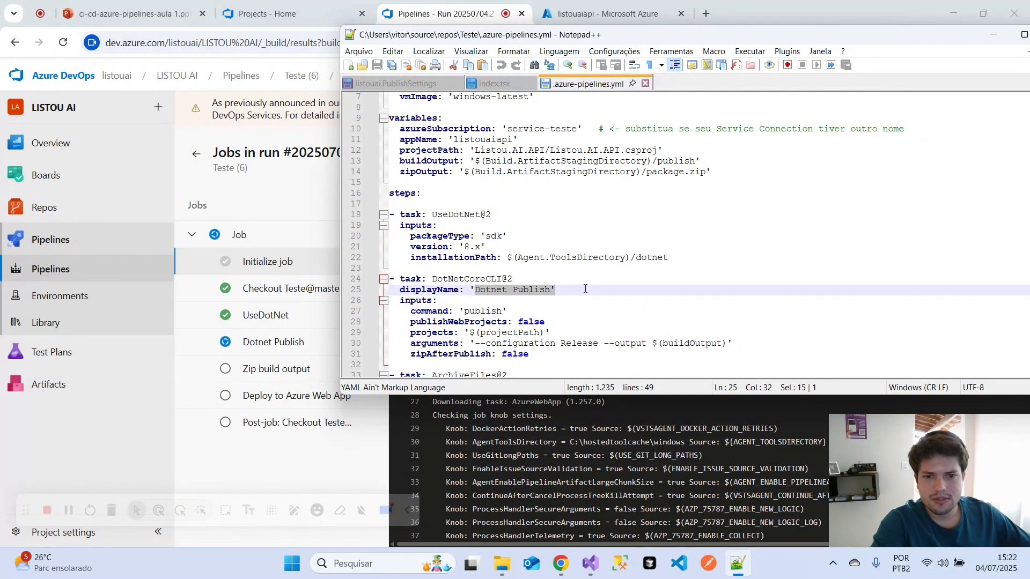
scroll(588, 289, "down", 4)
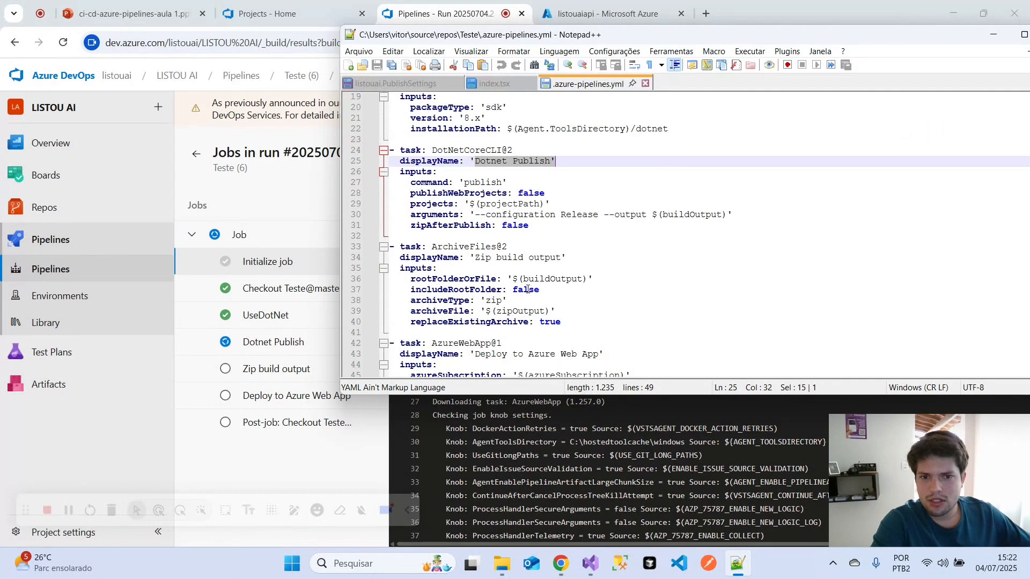
left_click_drag(472, 257, 619, 257)
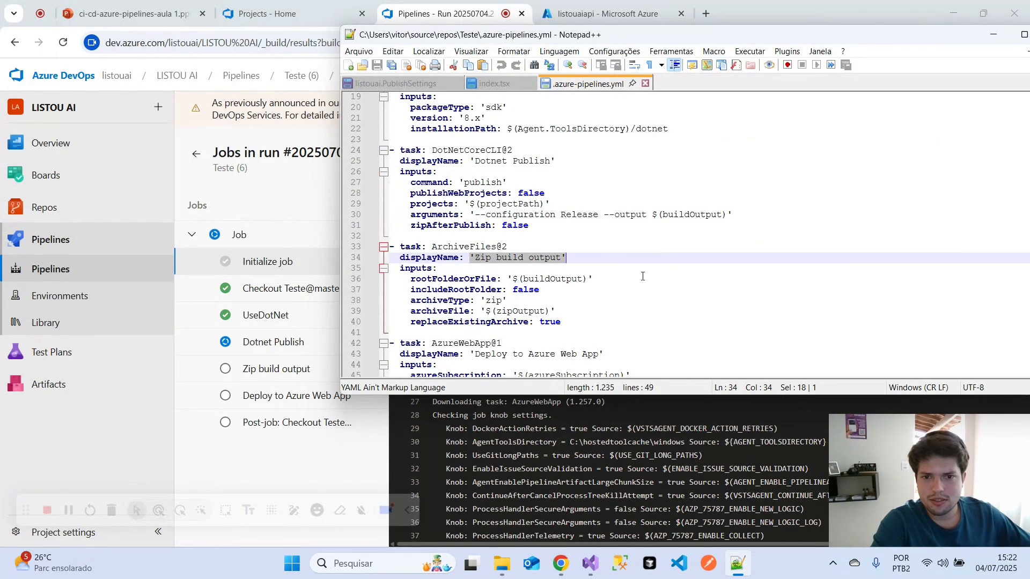
scroll(643, 275, "down", 1)
left_click_drag(475, 321, 644, 322)
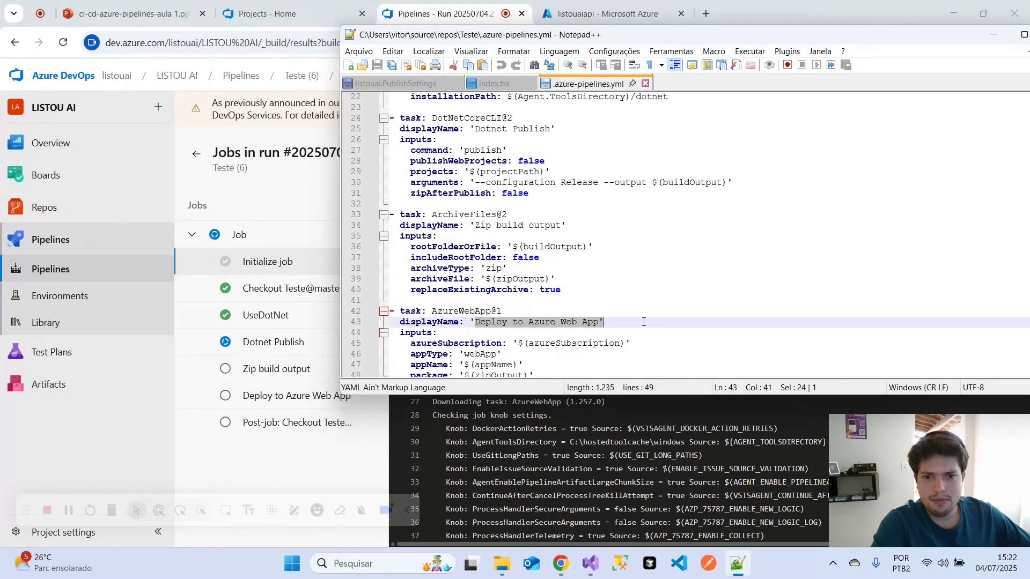
scroll(511, 251, "down", 4)
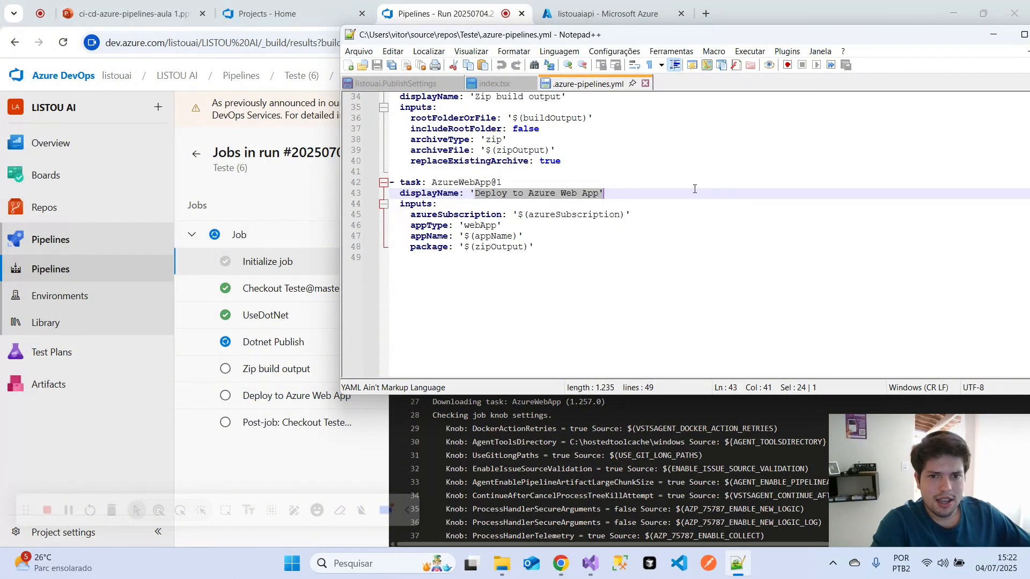
- Review the variables, pool and trigger branch at the start of .azure-pipelines.yml, and minimize the editor window
scroll(694, 188, "up", 5)
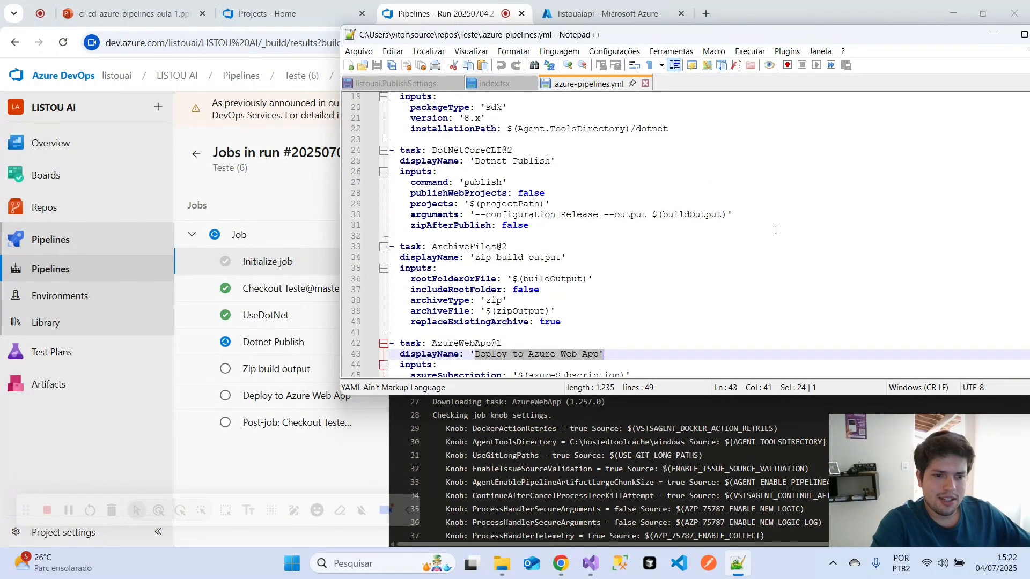
scroll(726, 181, "up", 5)
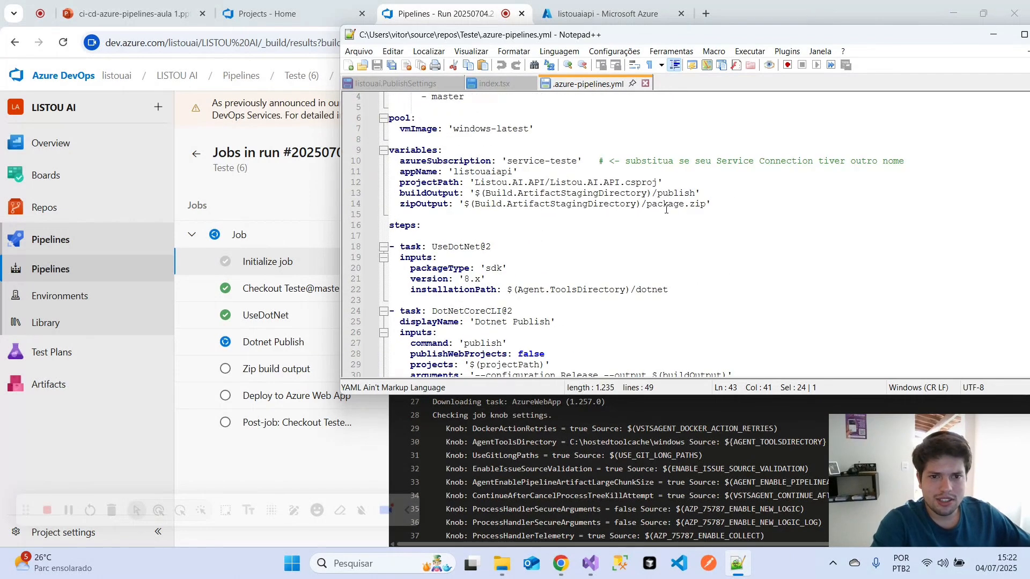
scroll(665, 208, "up", 1)
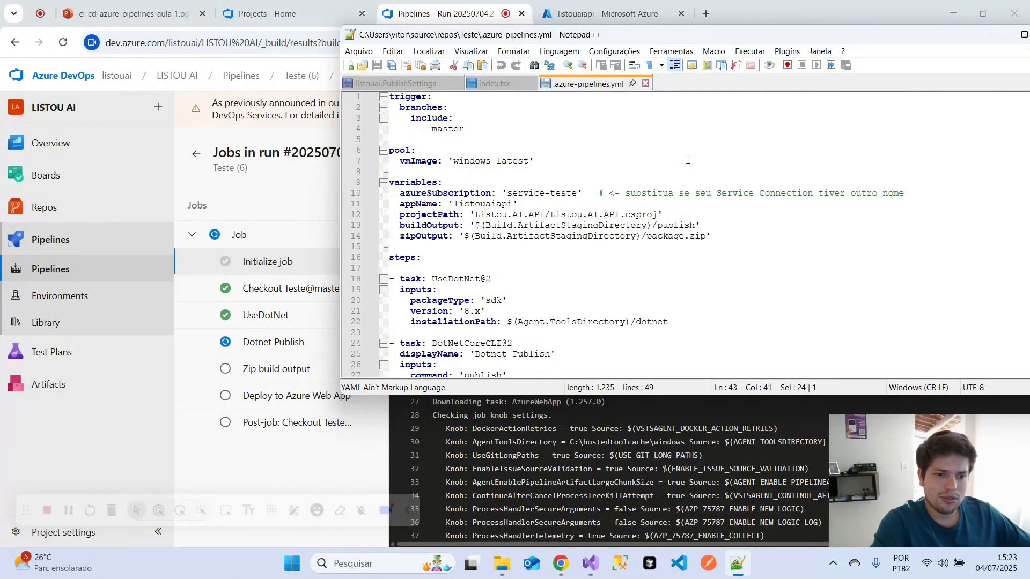
left_click(576, 129)
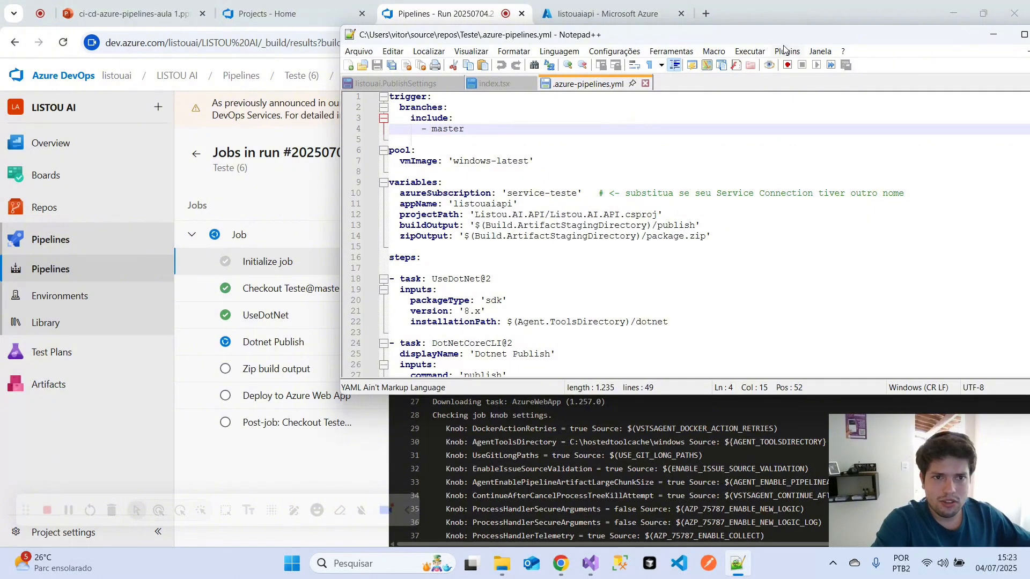
left_click_drag(783, 36, 595, 130)
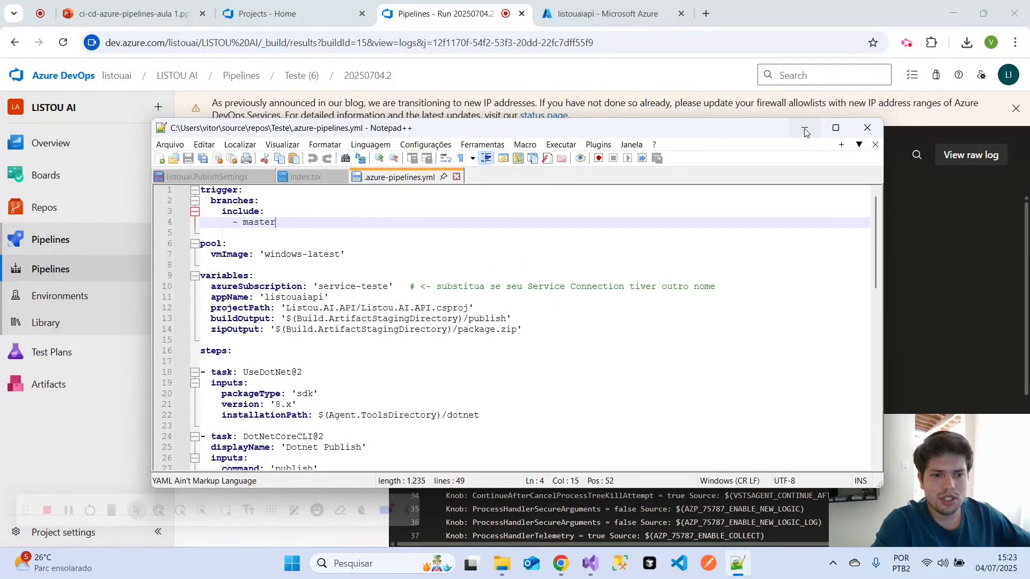
left_click(804, 132)
- Examine the job log of run #20250703.2 in the LISTOU AI FRONT pipeline, highlighting the parallelism request form link
left_click(54, 271)
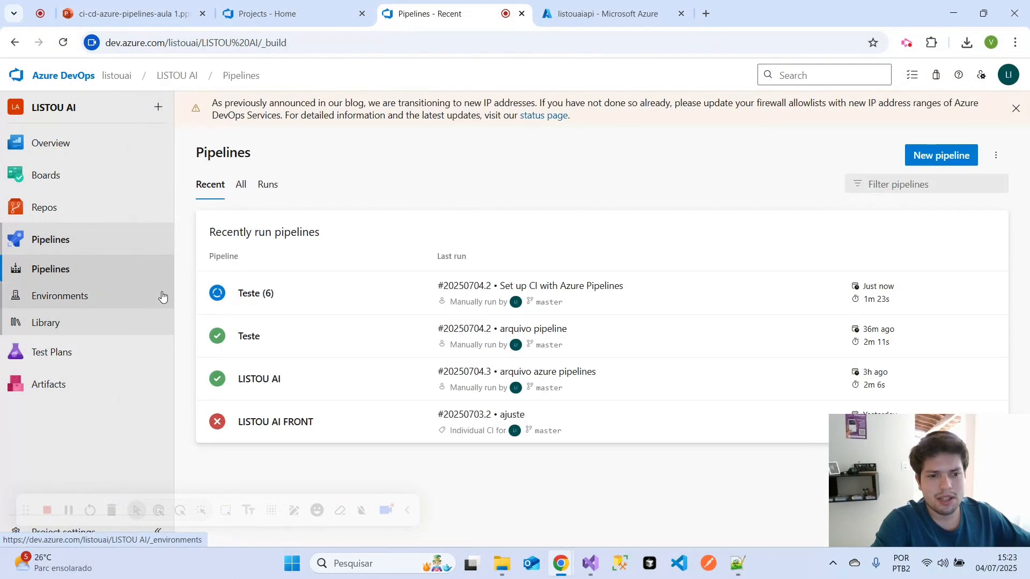
left_click(291, 424)
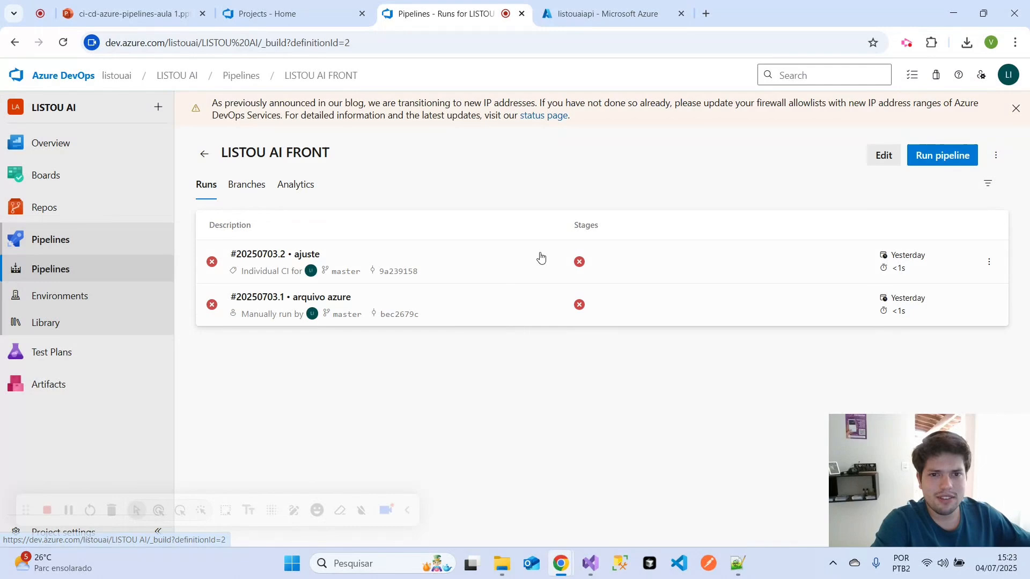
left_click(580, 263)
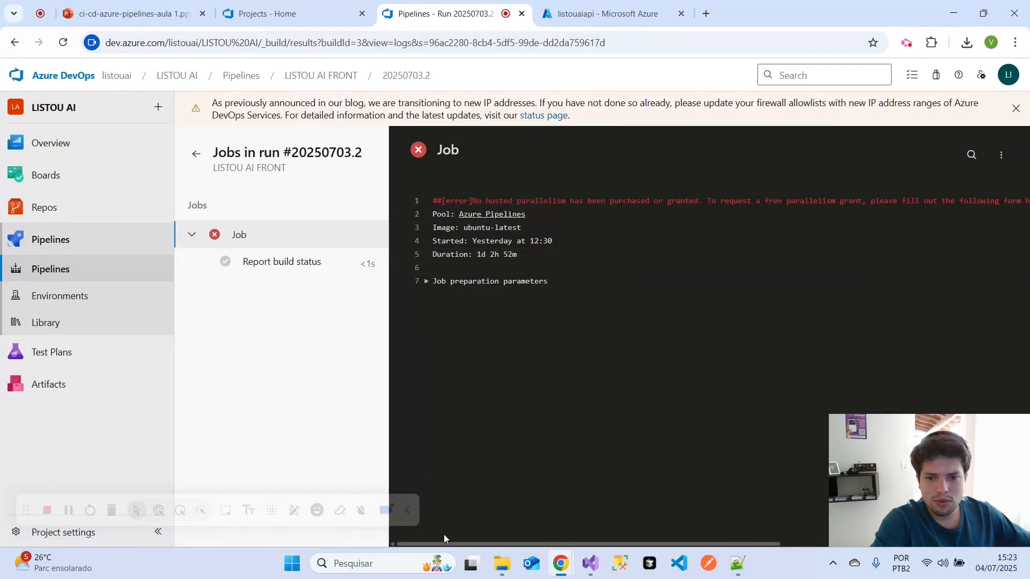
left_click_drag(447, 543, 689, 543)
left_click_drag(825, 201, 631, 201)
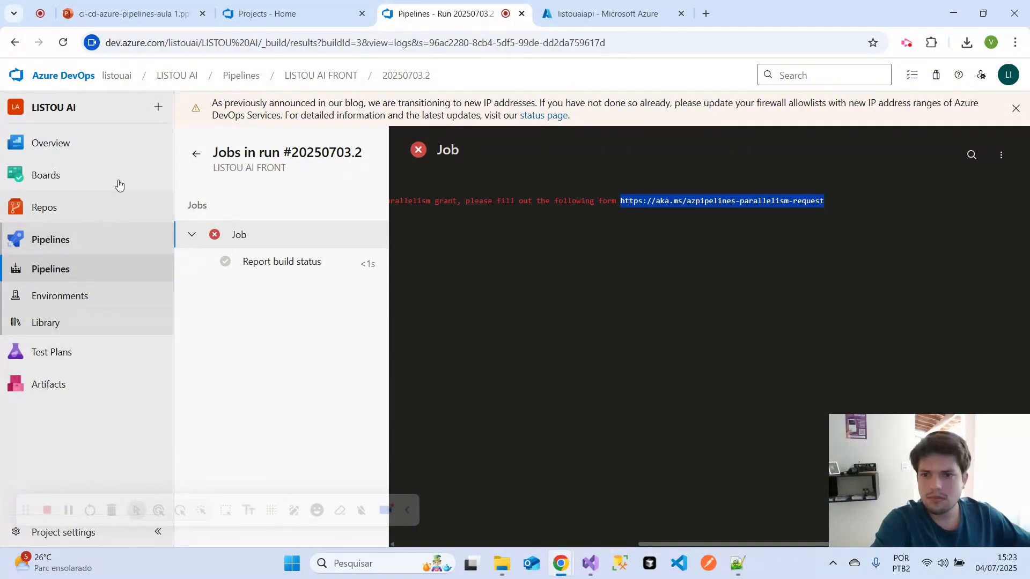
- Return to the list of pipelines and open the Deploy to Azure Web App log of Teste (6) run #20250704.3
left_click(197, 154)
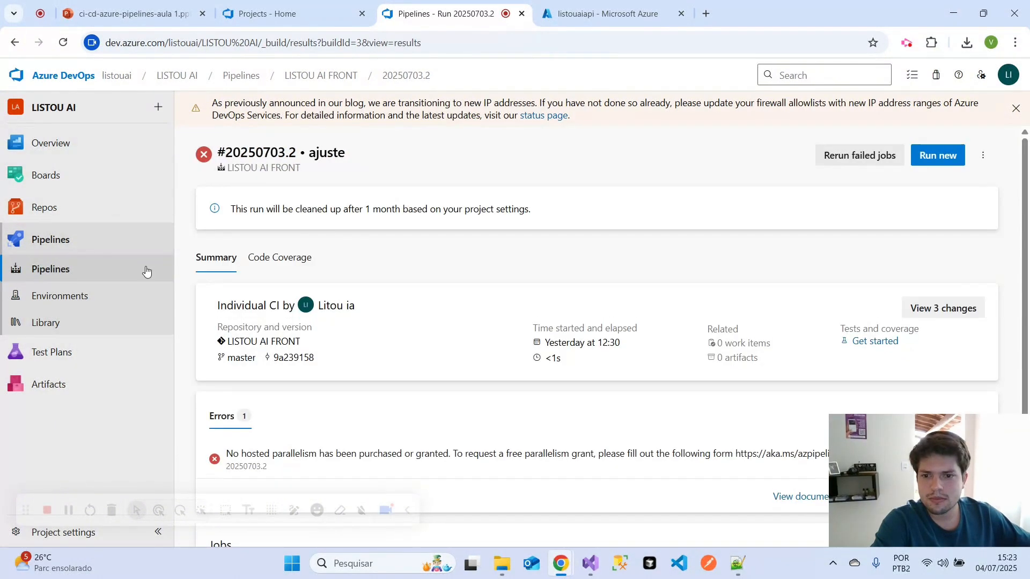
left_click(68, 267)
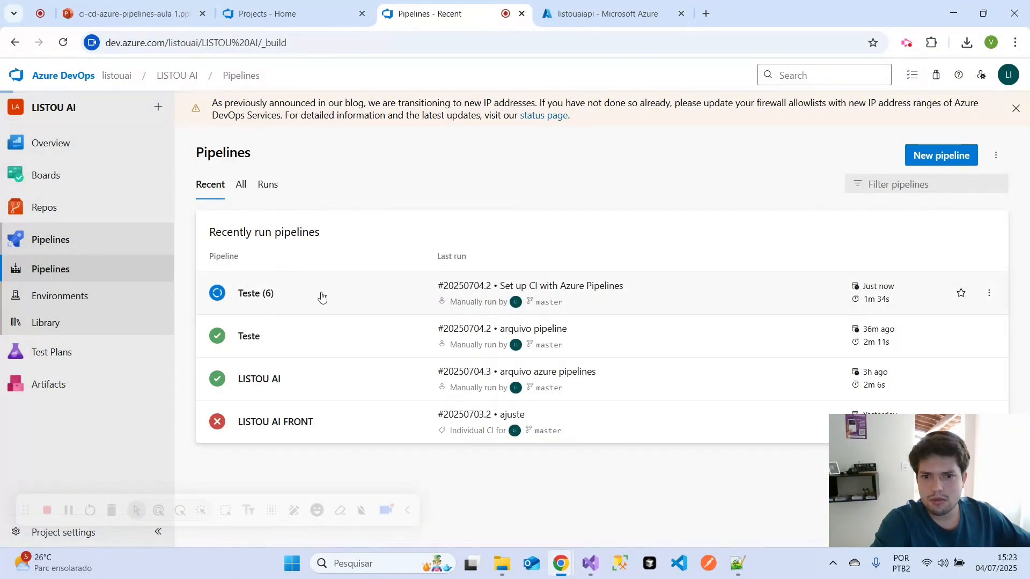
left_click(322, 299)
left_click(579, 261)
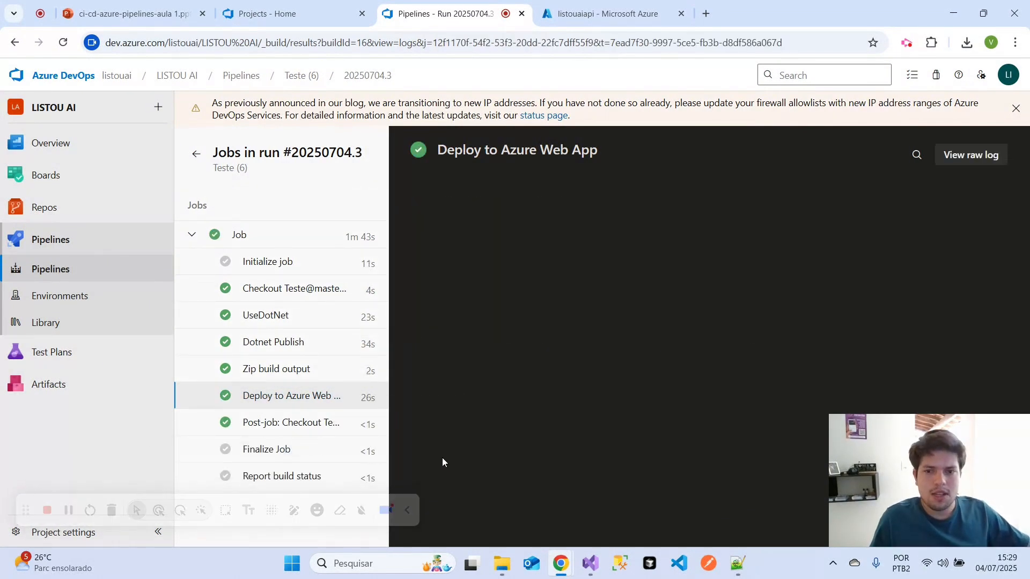
mouse_move(937, 507)
left_mouse_down()
mouse_move(906, 453)
mouse_move(889, 282)
mouse_move(932, 263)
mouse_move(909, 482)
mouse_move(968, 506)
mouse_move(937, 506)
left_mouse_up()
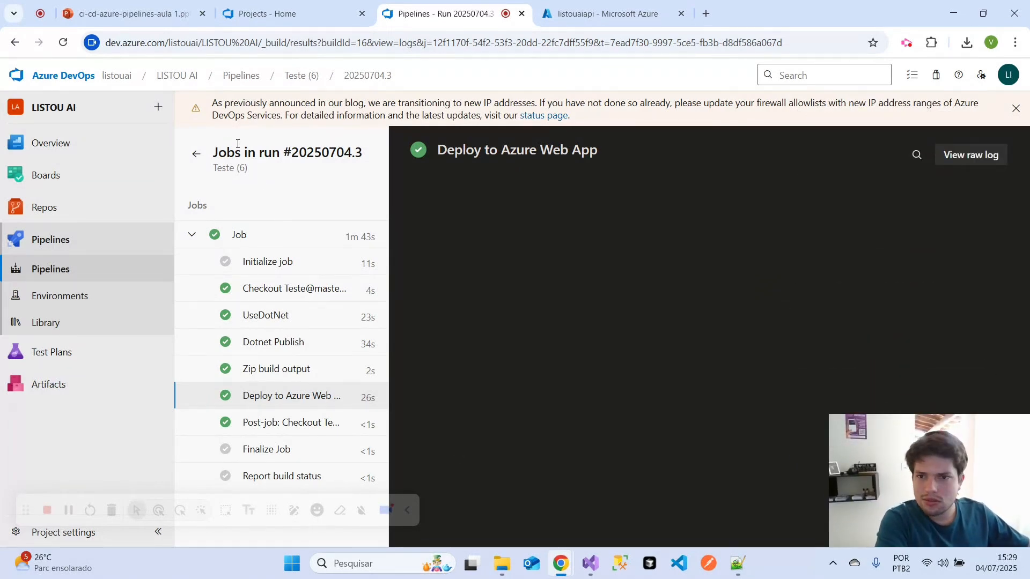
- Return to the list of pipelines, open the summary of Teste (6) run #20250704.3 and highlight its title
left_click(196, 153)
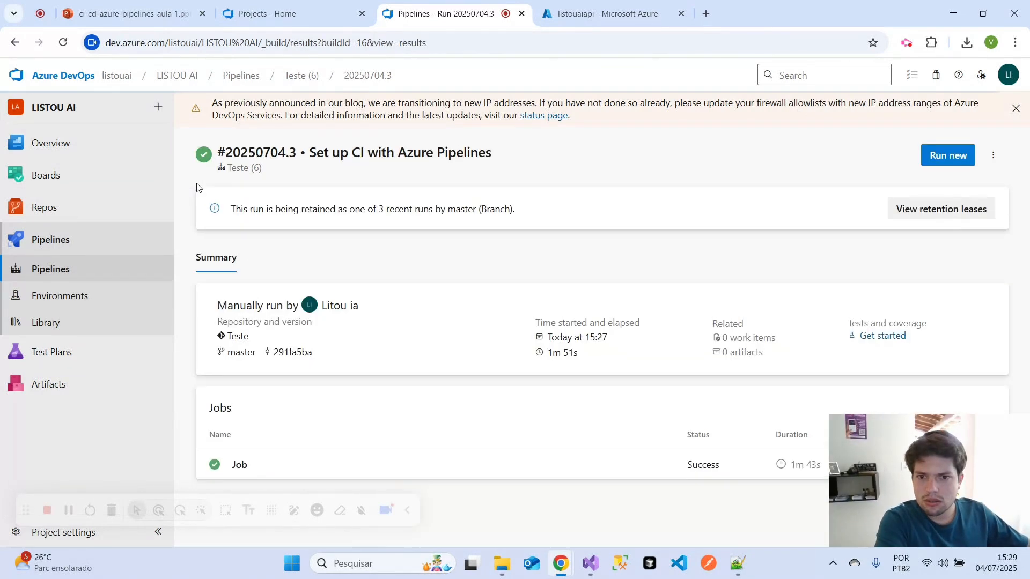
left_click(70, 282)
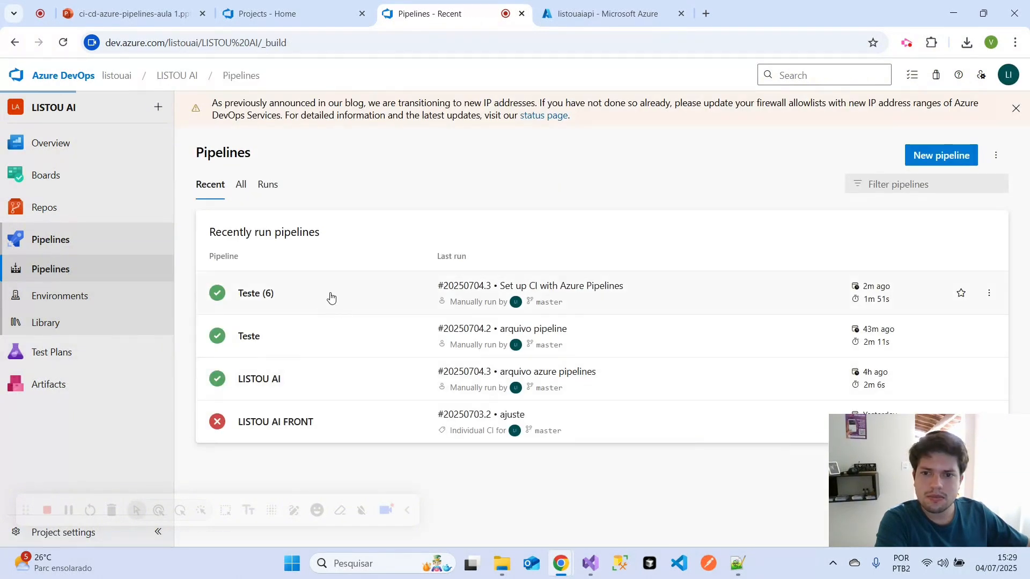
left_click(331, 298)
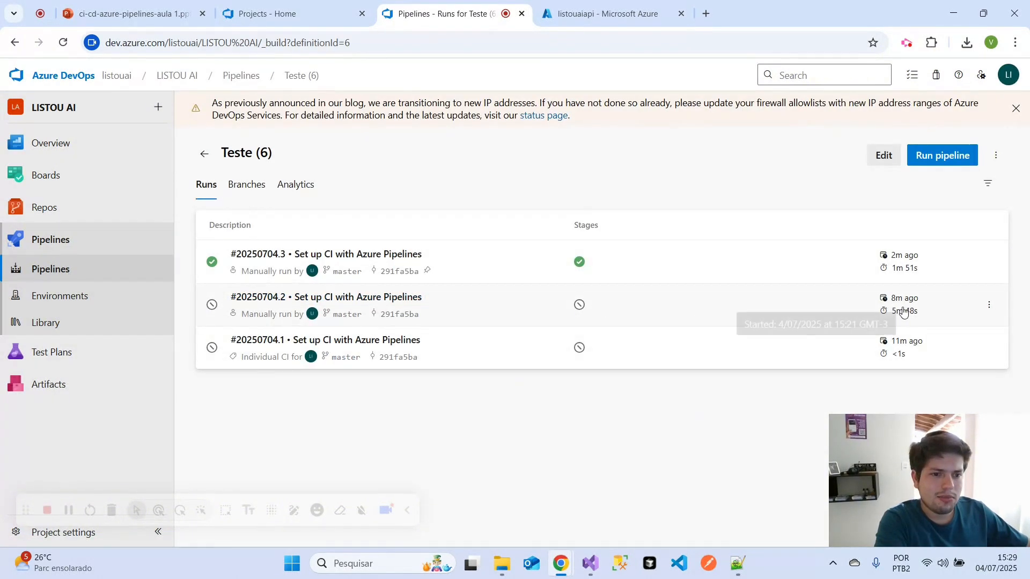
left_click(684, 271)
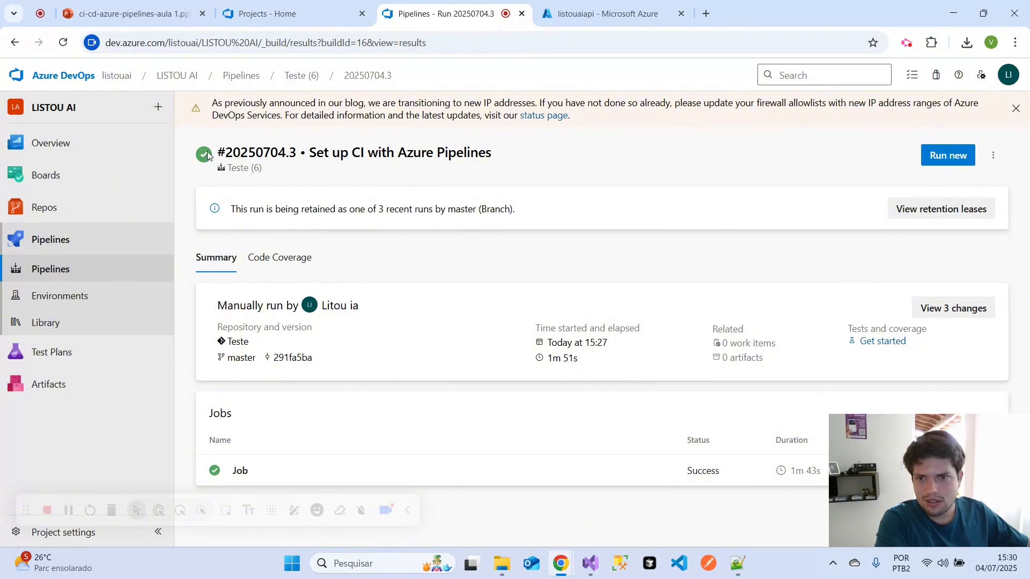
left_click_drag(208, 156, 574, 164)
- Browse to the published site of the listouaiapi web app from its Azure overview and dismiss the translation prompt
left_click(594, 15)
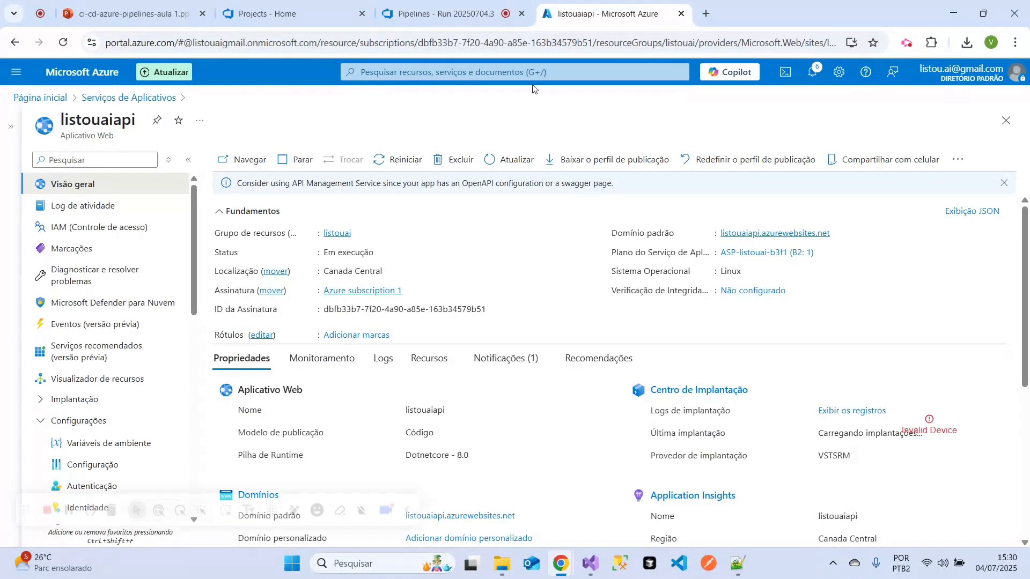
left_click(242, 163)
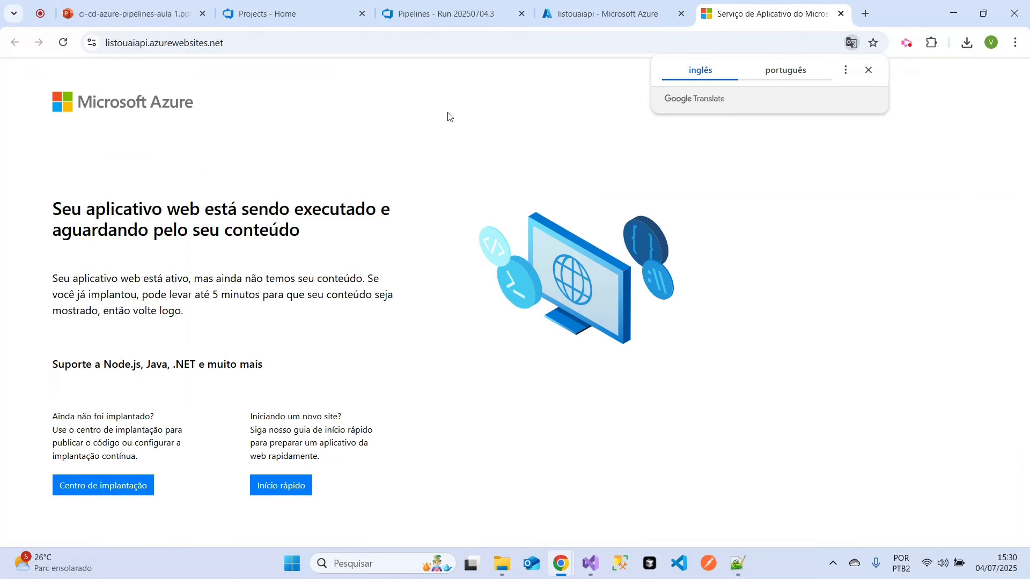
left_click(662, 49)
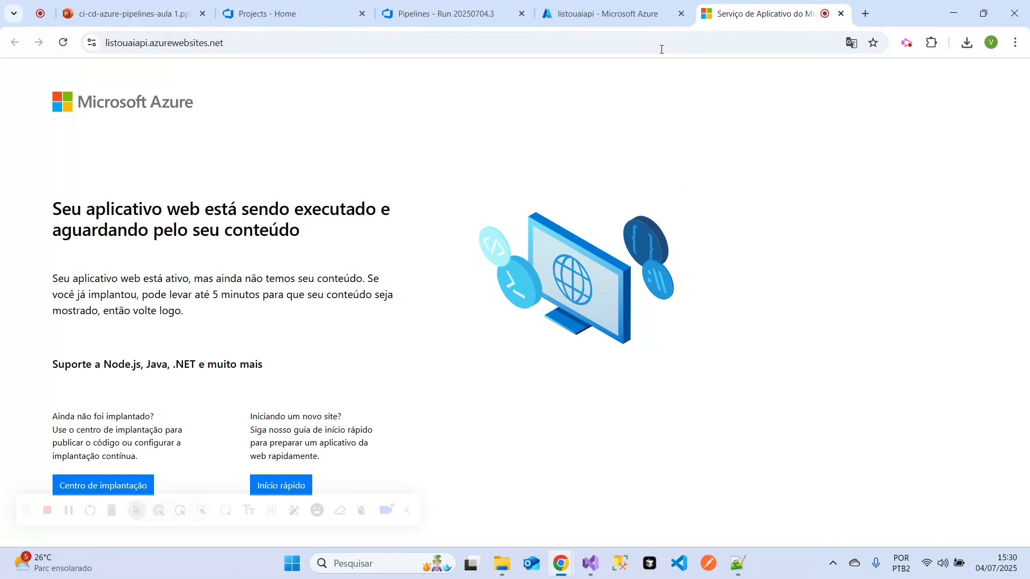
- Open the configuration of the listouaiapi web app in Azure, glancing at the Listou.AI.API project folder in File Explorer
left_click(579, 2)
scroll(75, 347, "down", 3)
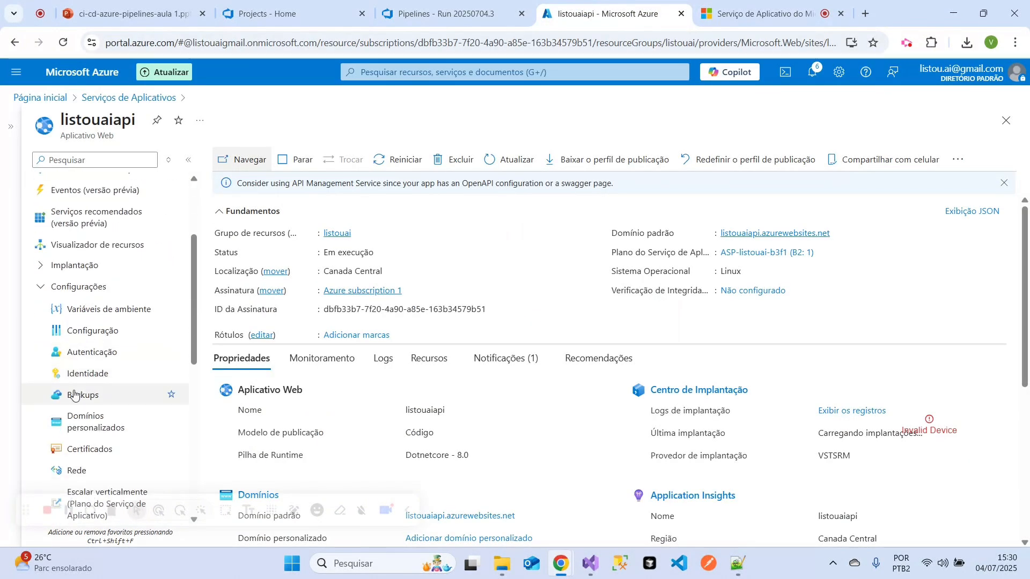
left_click(76, 334)
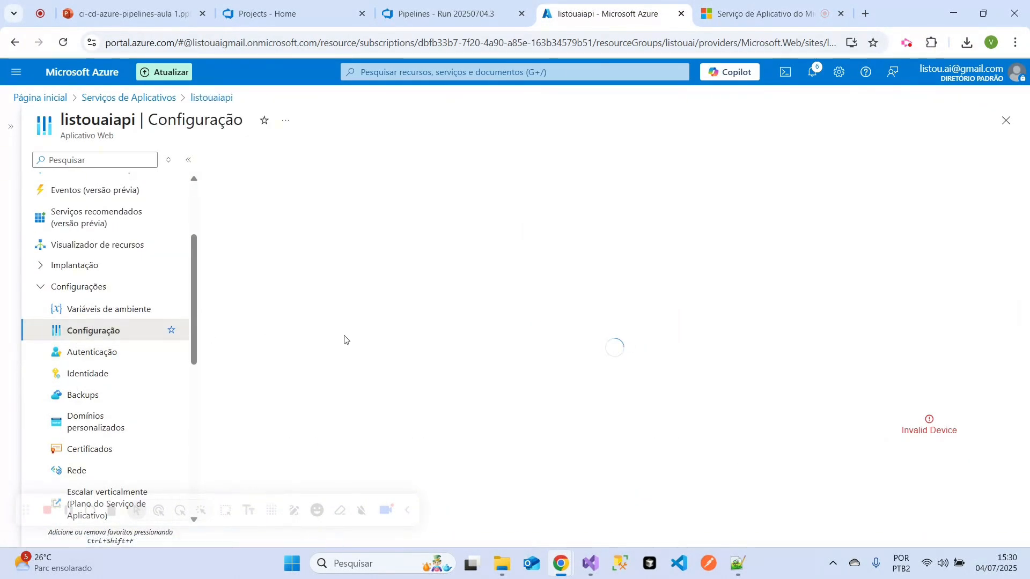
left_click(501, 563)
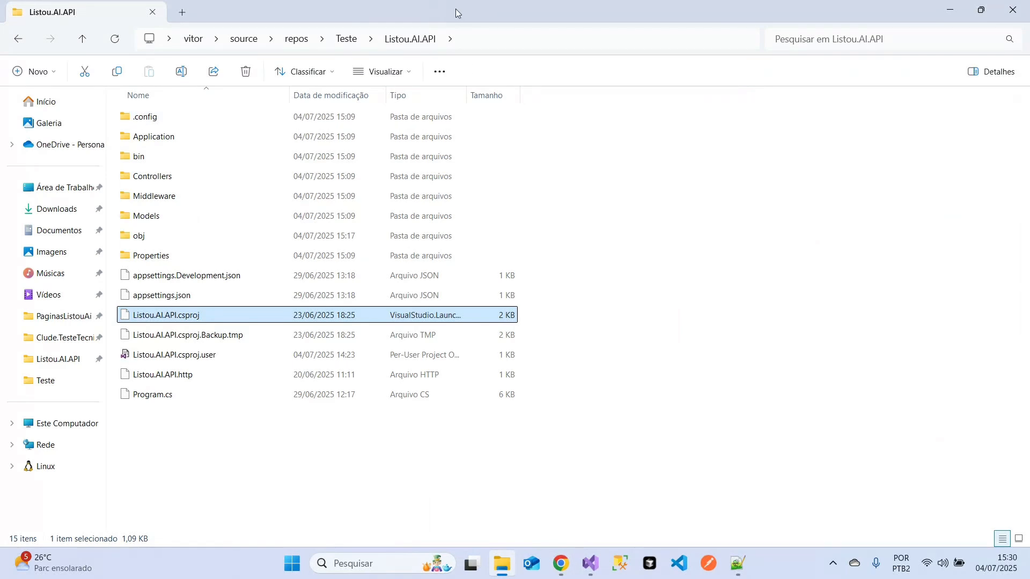
left_click_drag(455, 9, 452, 125)
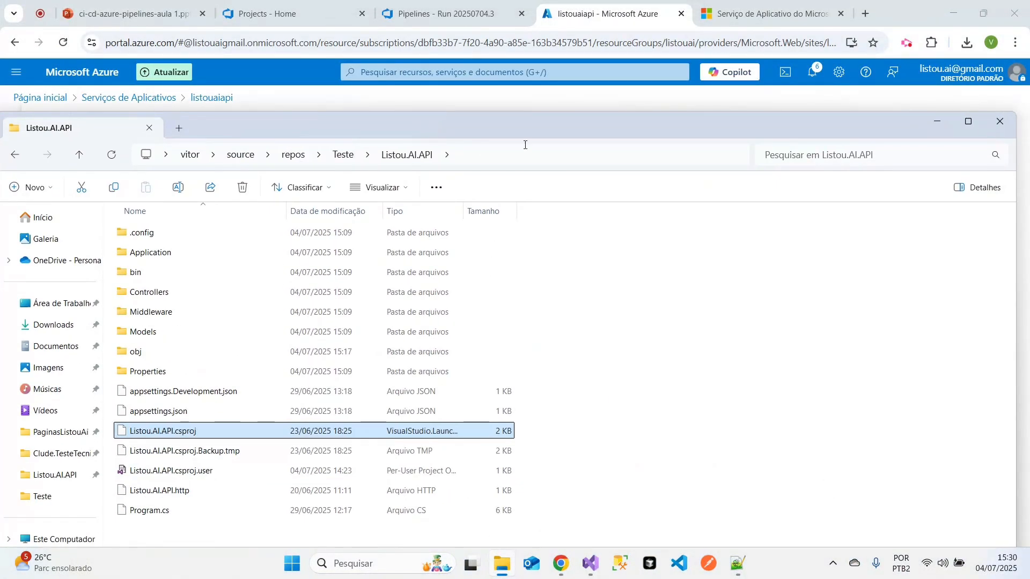
left_click(968, 121)
left_click(559, 563)
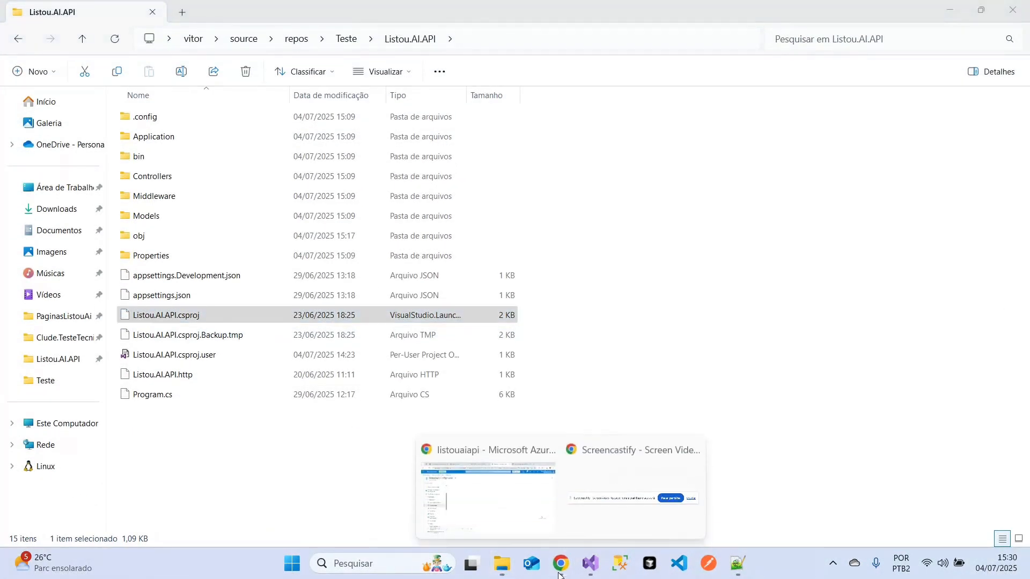
left_click(510, 482)
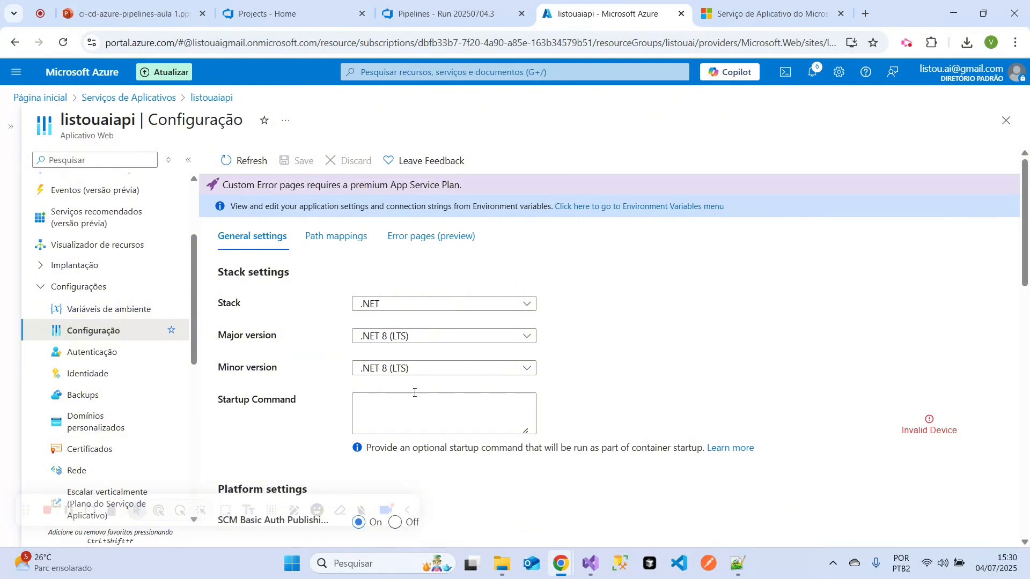
- Highlight the Startup Command label in the stack settings and begin the startup command with "dotnet "
left_click(414, 397)
left_click_drag(217, 400, 293, 402)
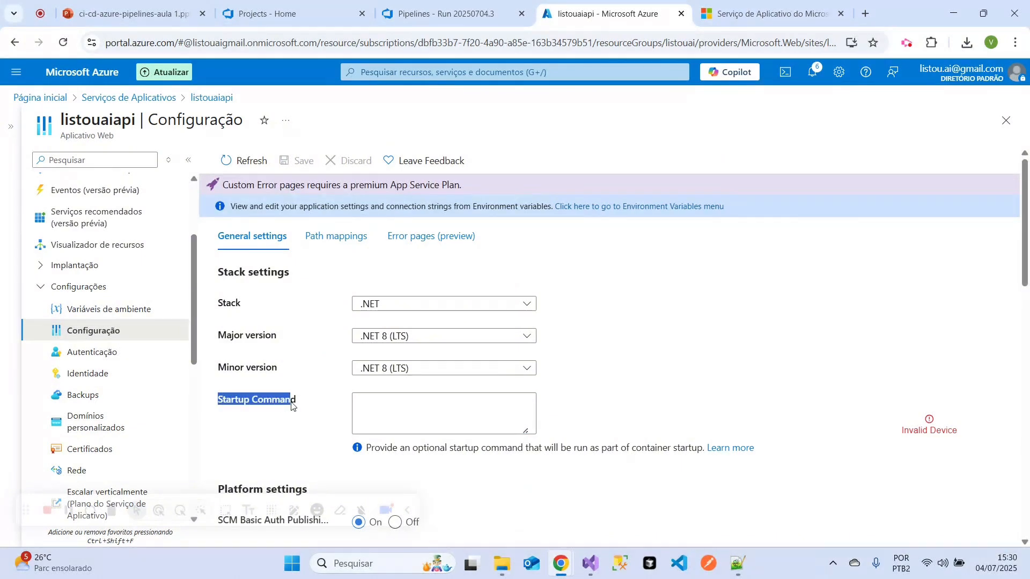
left_click(439, 397)
type("dt")
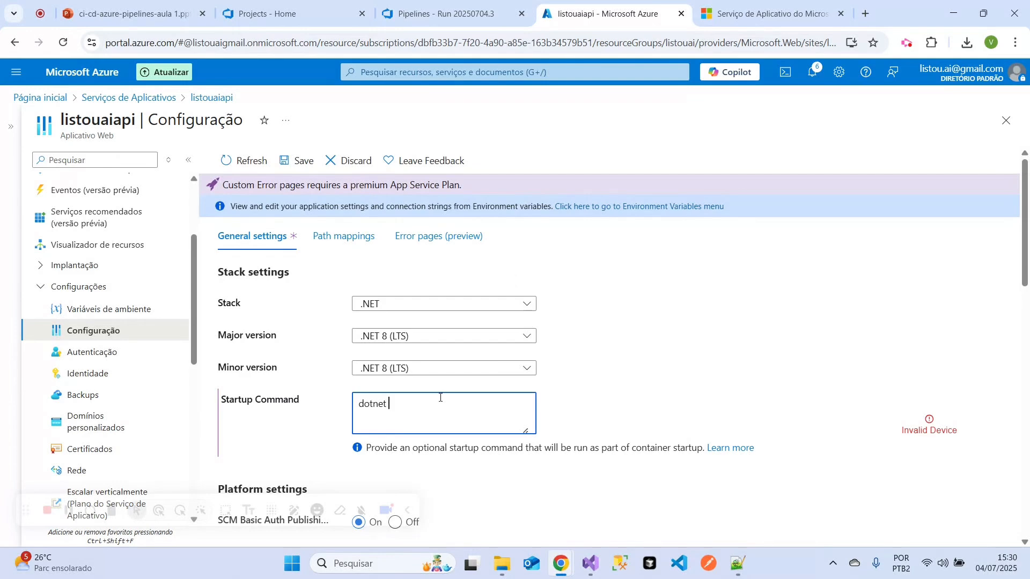
- Switch to File Explorer, copy the name of the Listou.AI.API folder inside the Teste repository, and minimize the window
left_click(502, 564)
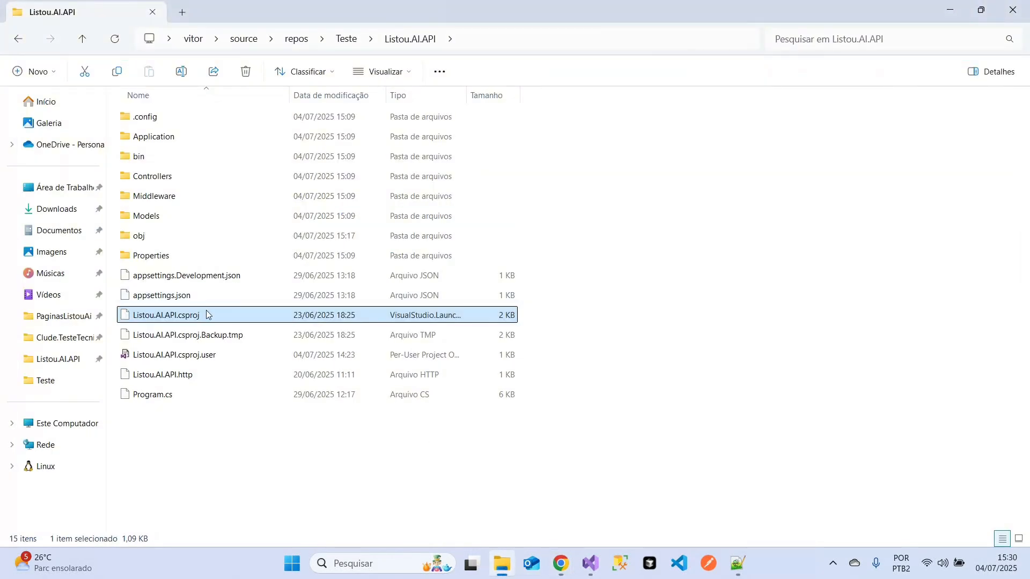
left_click(338, 42)
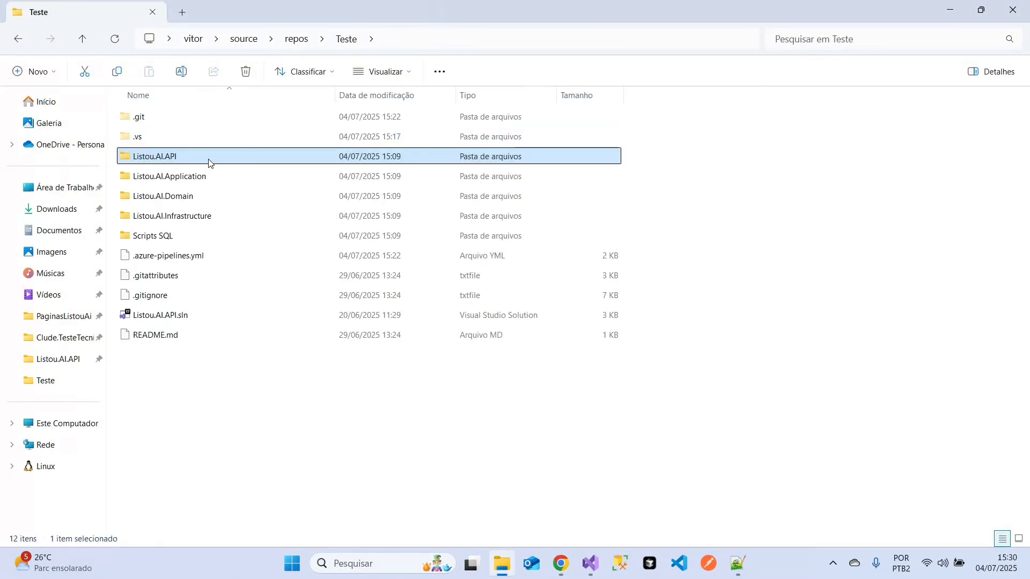
right_click(209, 161)
left_click(310, 183)
key("ctrl+c")
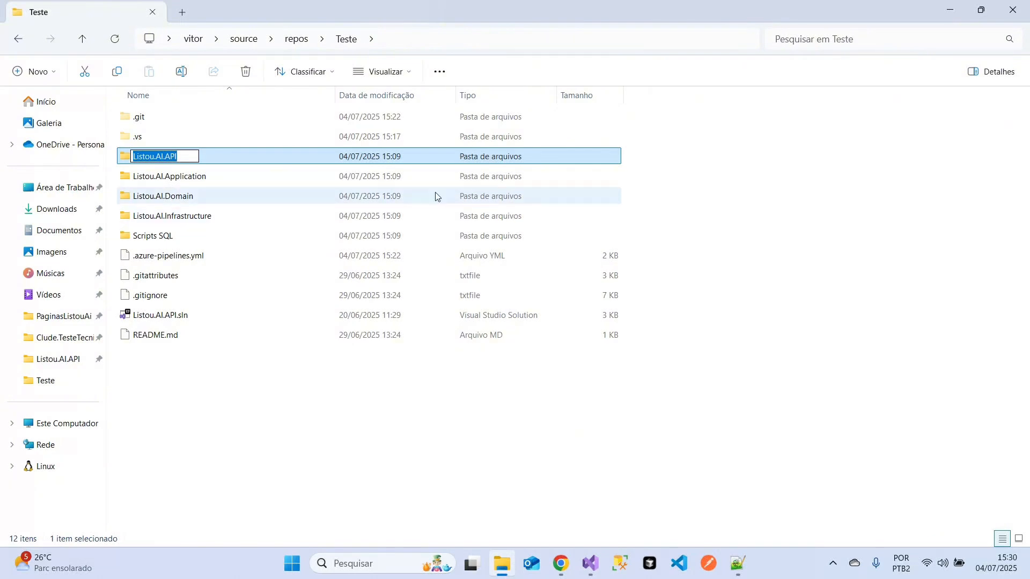
left_click(945, 13)
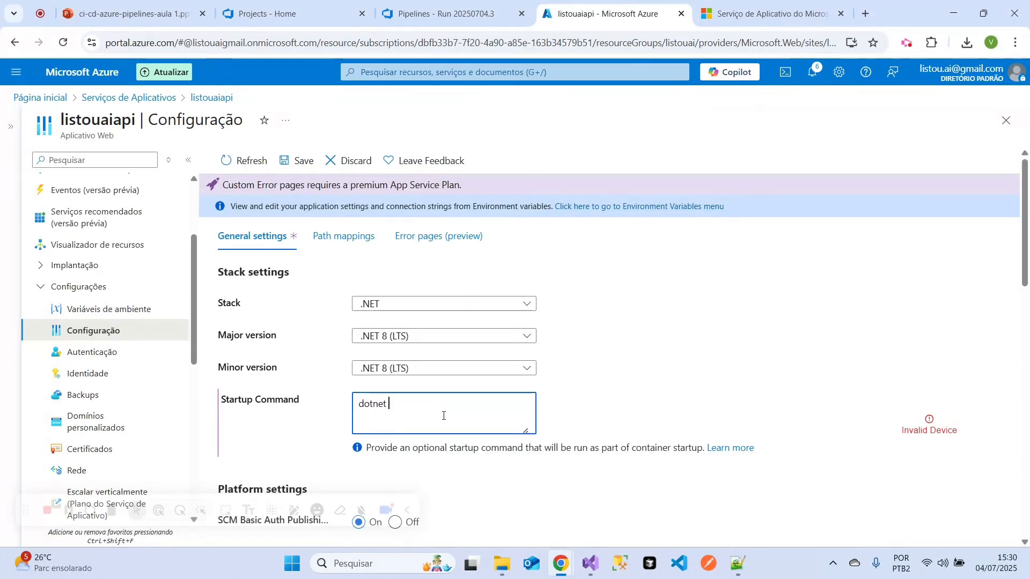
- Complete the startup command as "dotnet Listou.AI.API.dll" and save the web app settings, agreeing to a possible restart
key("ctrl+v")
type(".")
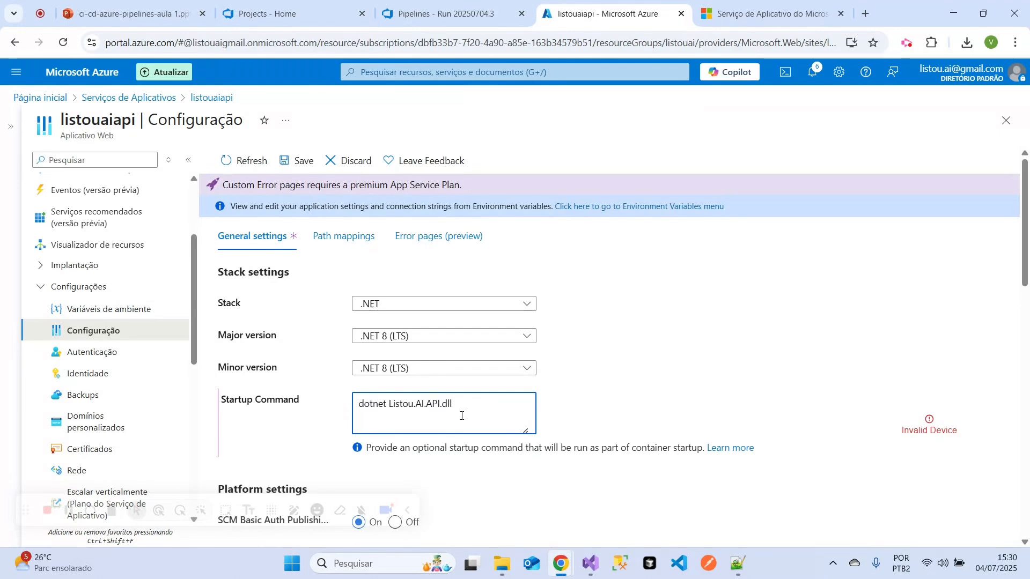
left_click(623, 360)
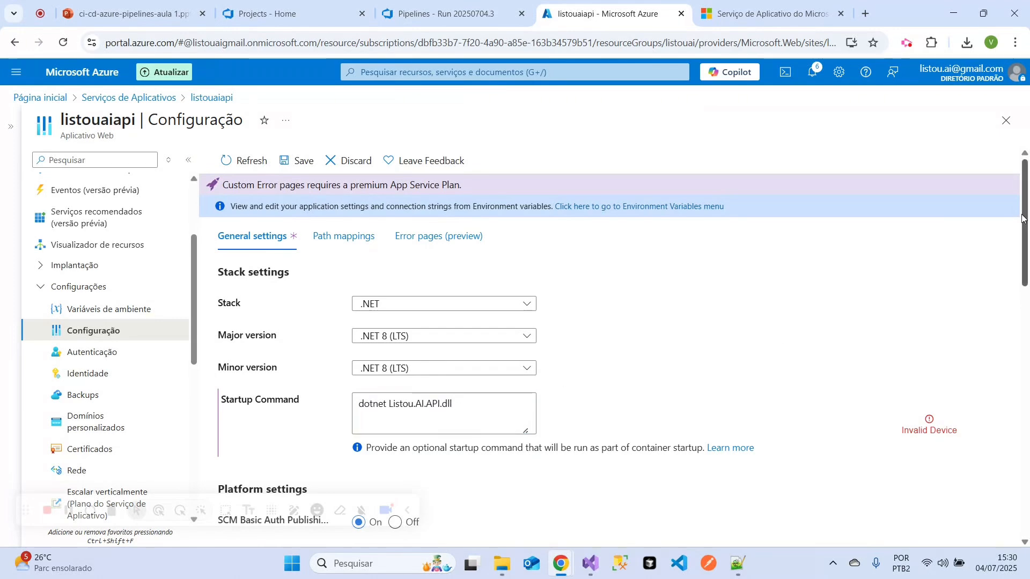
left_click(297, 160)
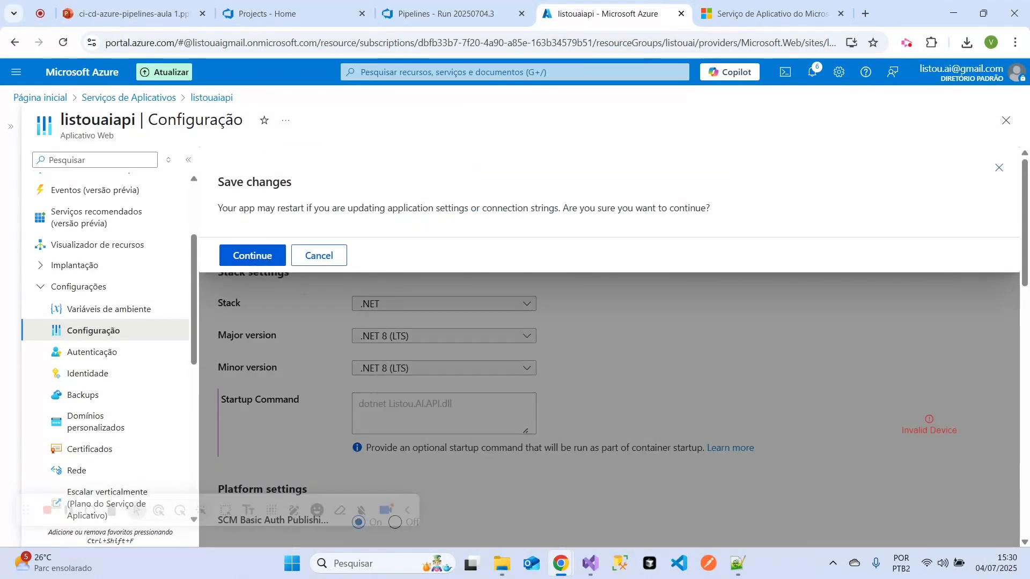
left_click(254, 255)
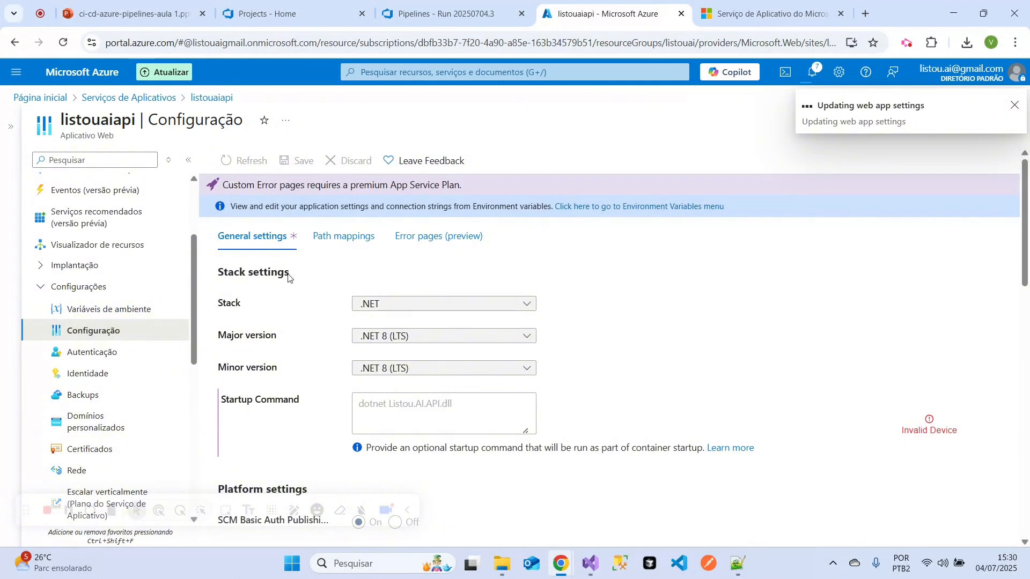
- Reopen the Deploy to Azure Web App log of Teste (6) run #20250704.3 and highlight its lines on updating and deleting application settings
scroll(120, 230, "up", 3)
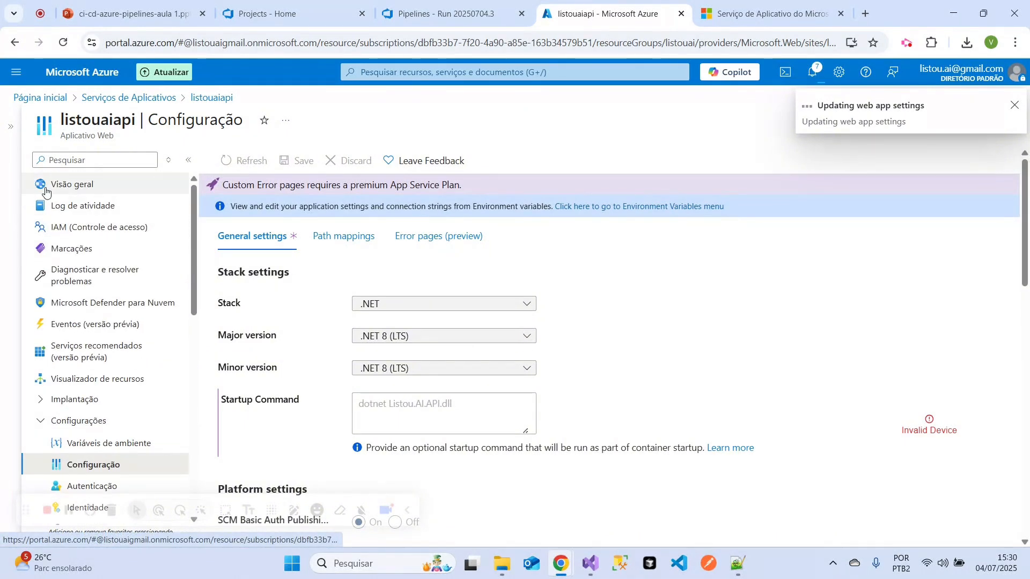
left_click(448, 5)
left_click_drag(216, 152, 497, 150)
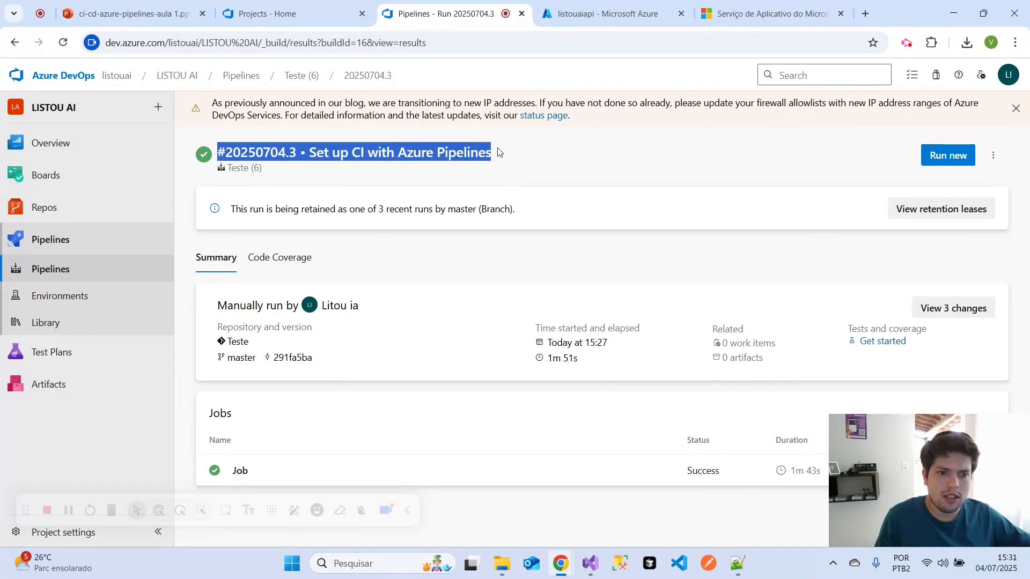
left_click(78, 271)
left_click(272, 285)
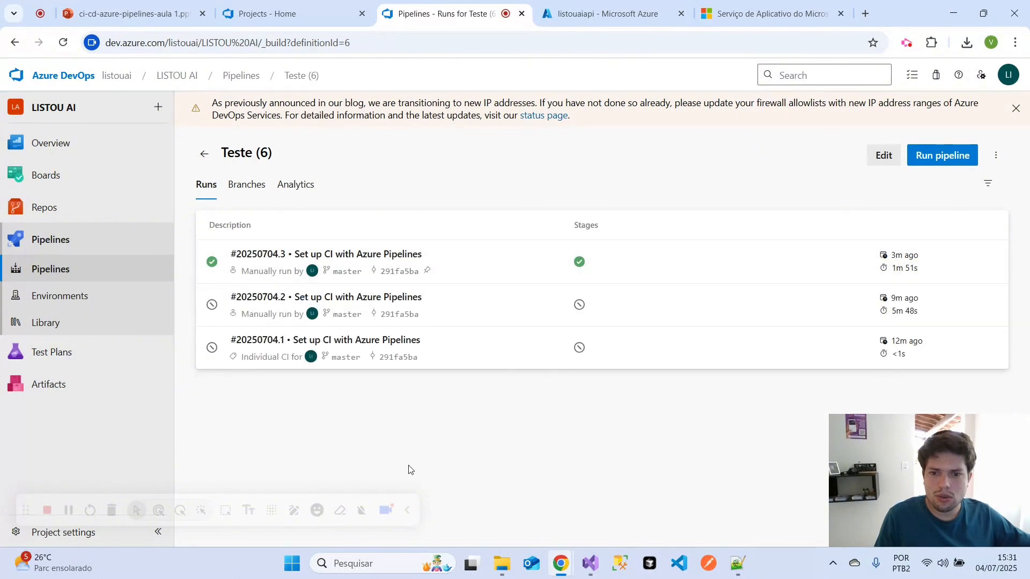
left_click(580, 260)
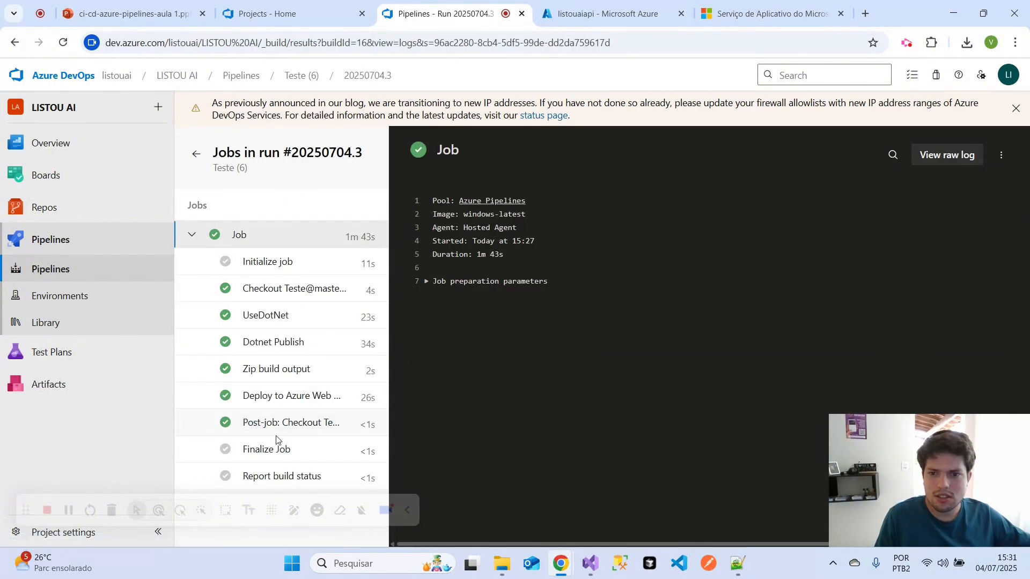
left_click(263, 422)
left_click(272, 397)
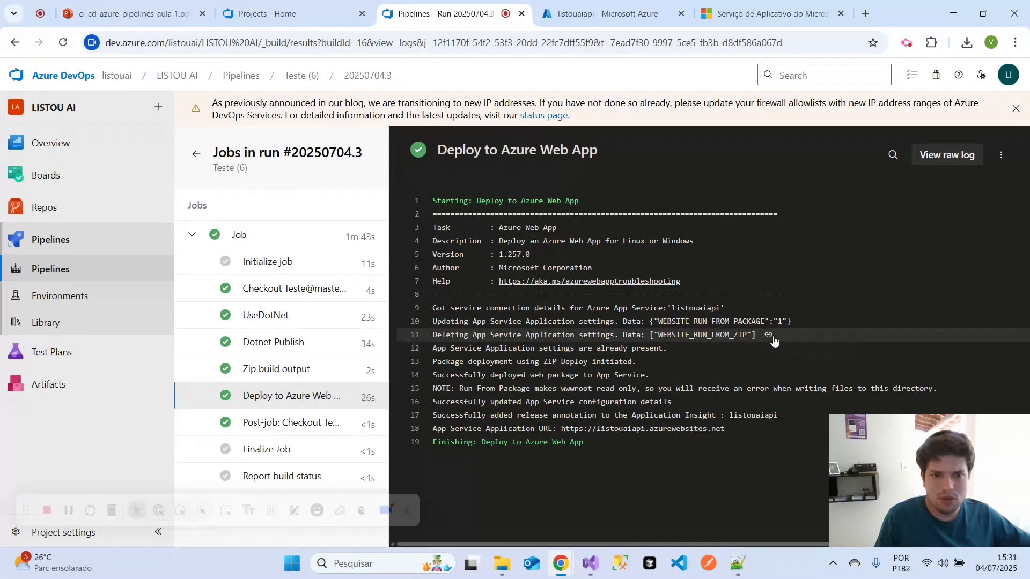
left_click_drag(757, 334, 460, 322)
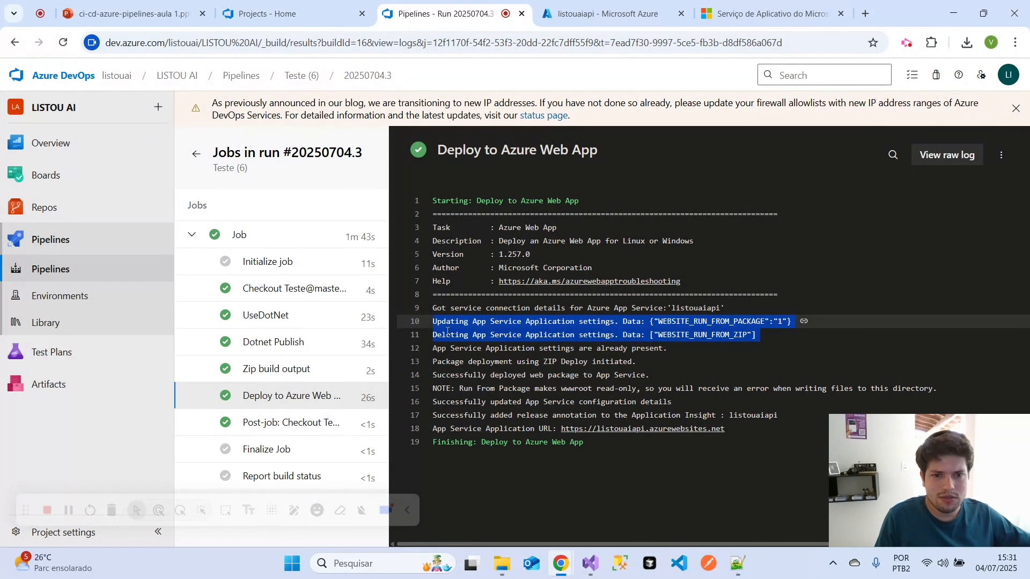
- Review the saved startup command in Azure, and stop and start the listouaiapi web app from its overview
left_click(603, 17)
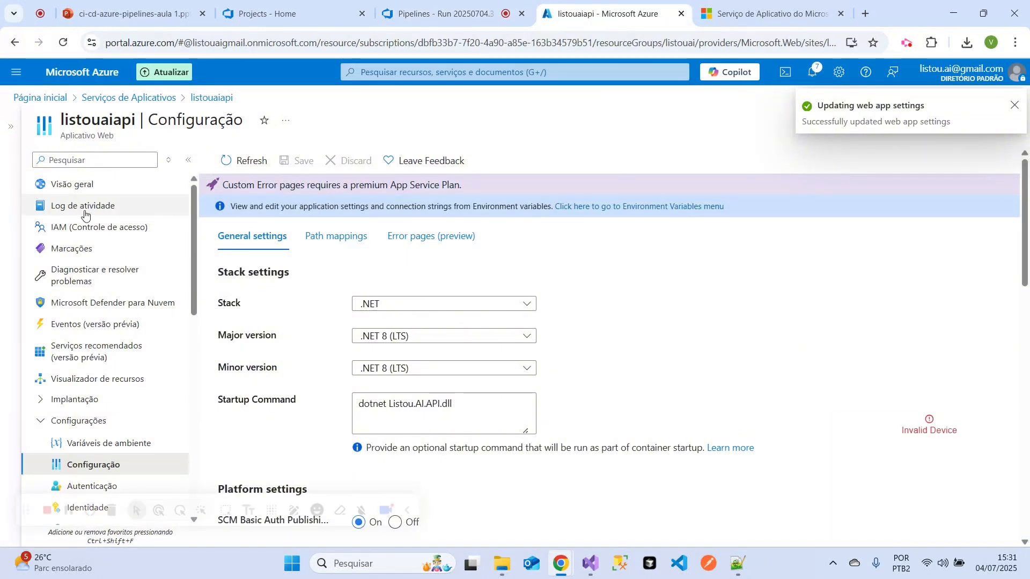
left_click_drag(455, 403, 338, 413)
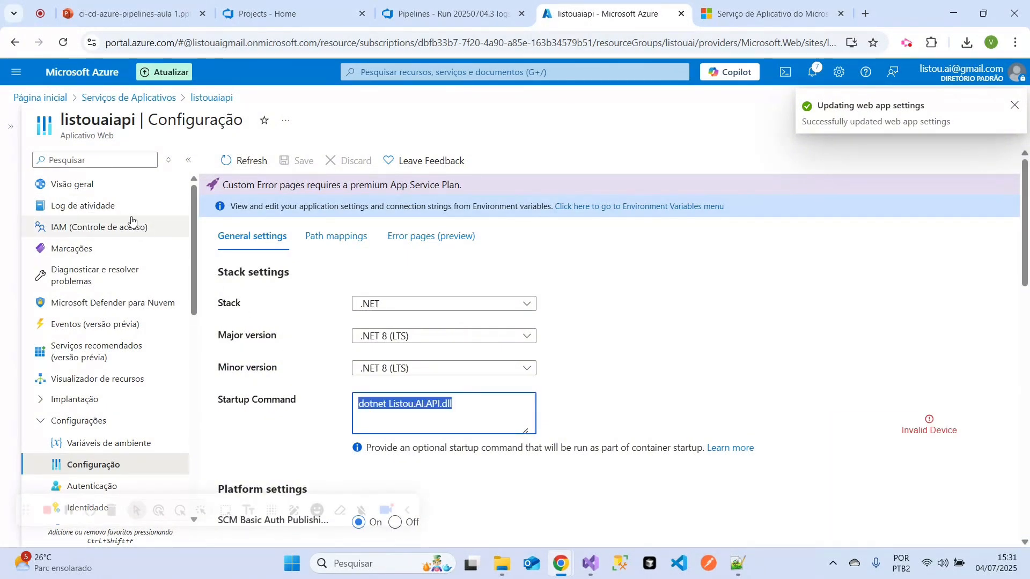
left_click(123, 188)
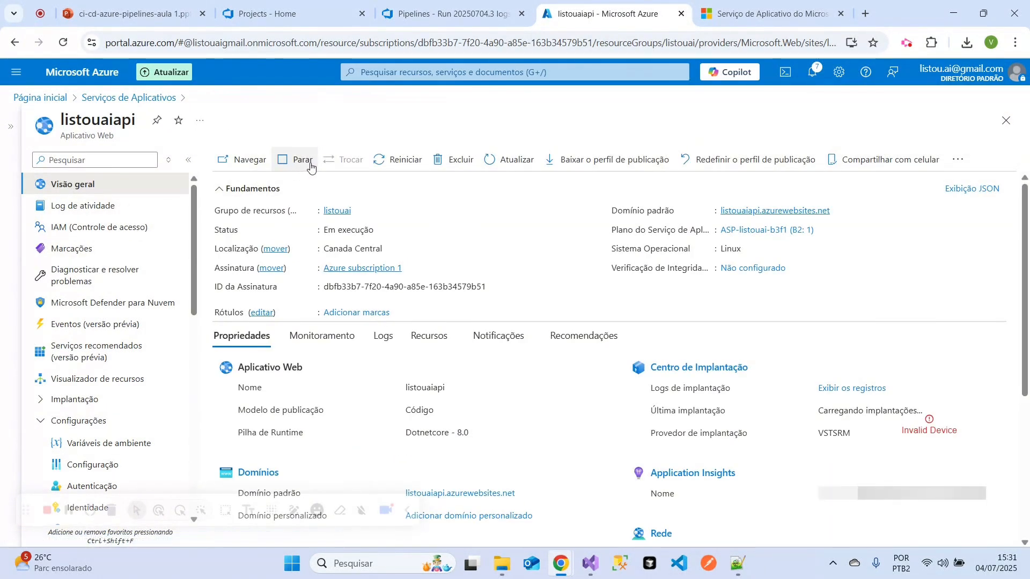
left_click(310, 168)
left_click(230, 294)
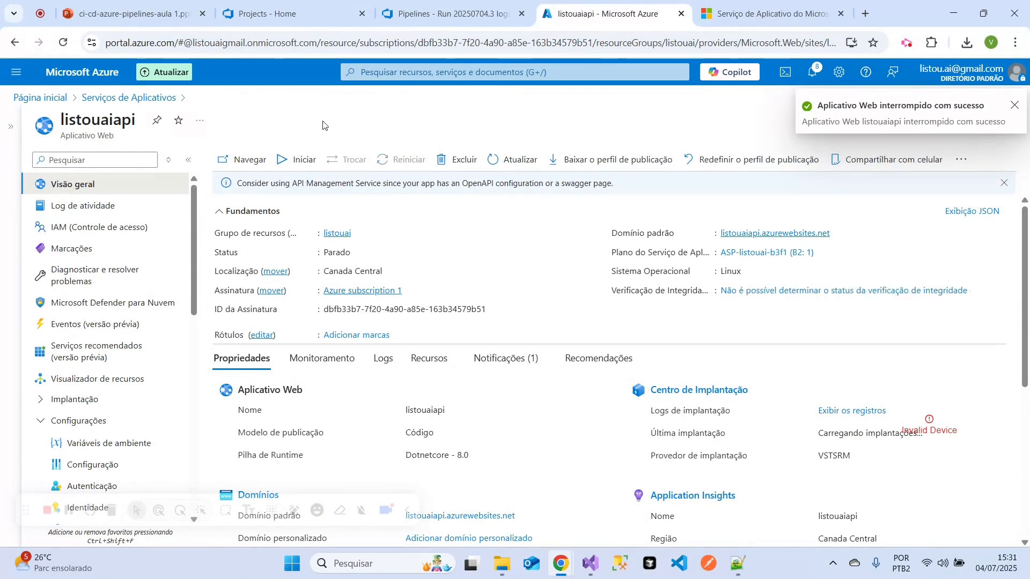
left_click(298, 166)
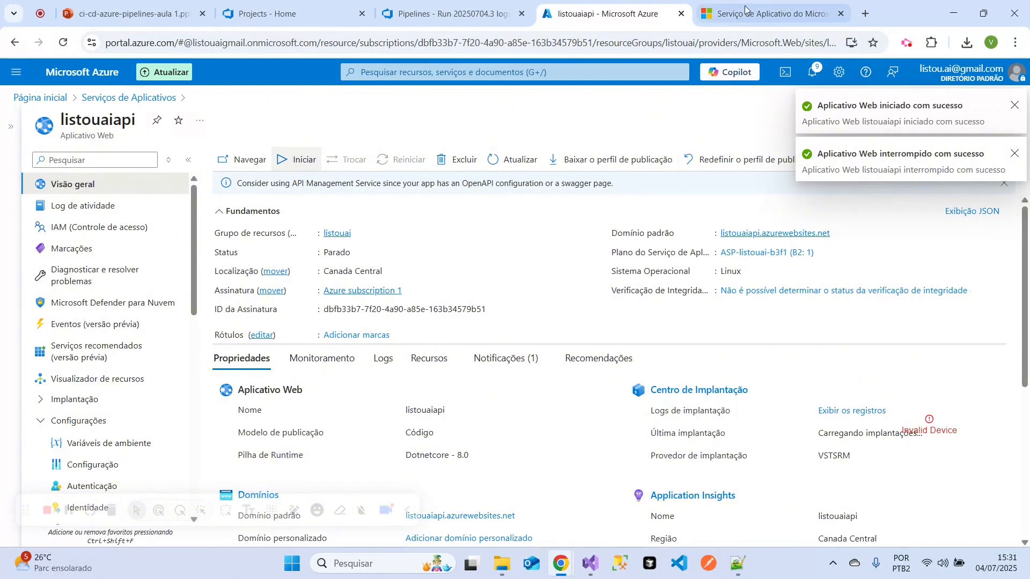
- Reload listouaiapi.azurewebsites.net and highlight the heading of the page it returns
left_click(761, 13)
left_click(408, 36)
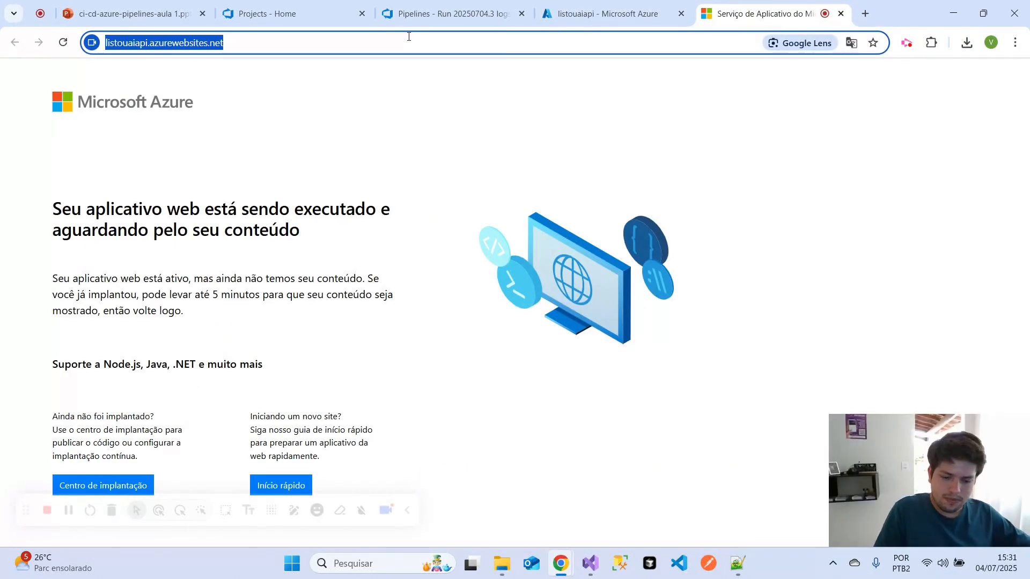
key("Return")
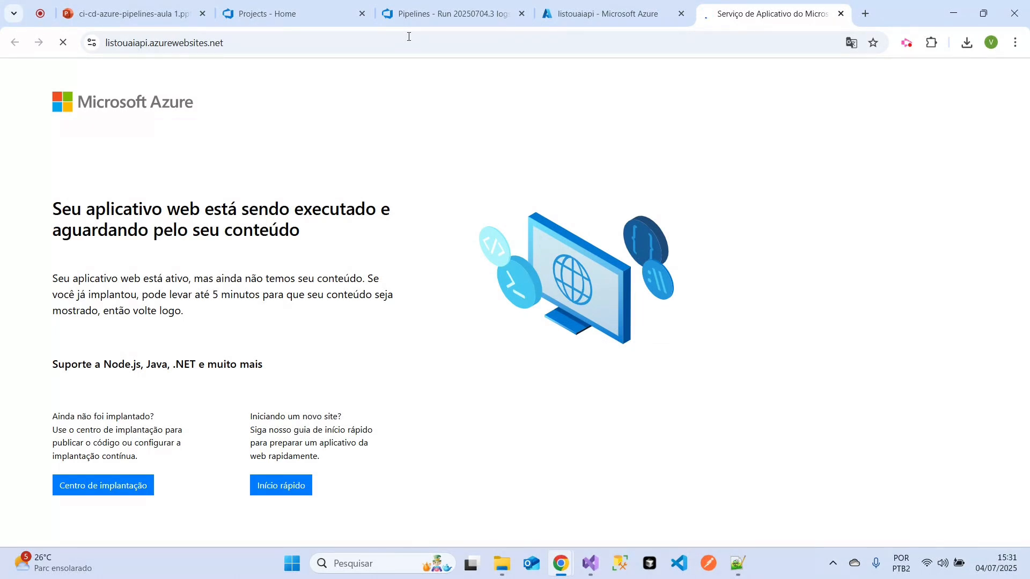
left_click(545, 21)
left_click(733, 6)
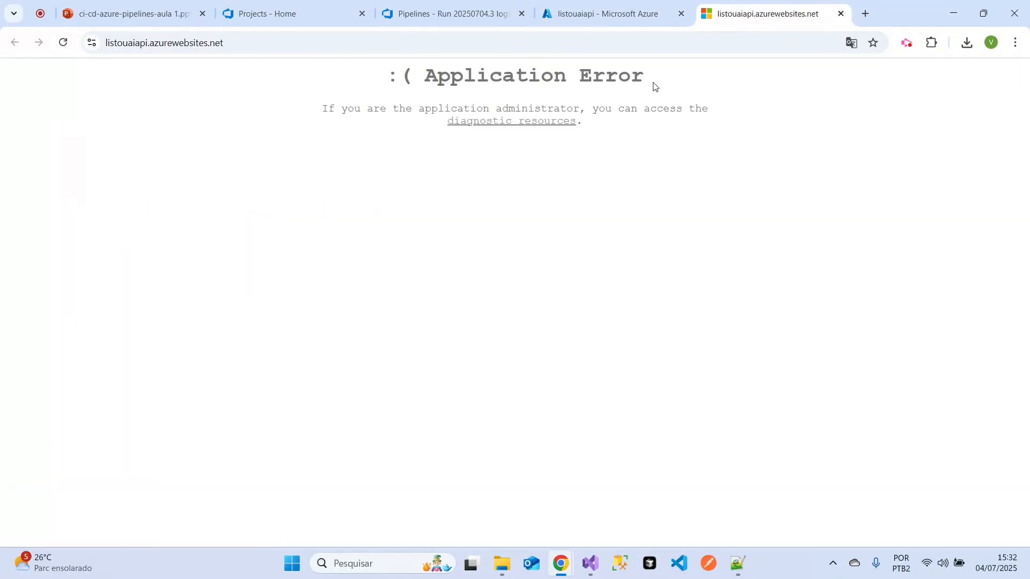
left_click_drag(655, 86, 413, 77)
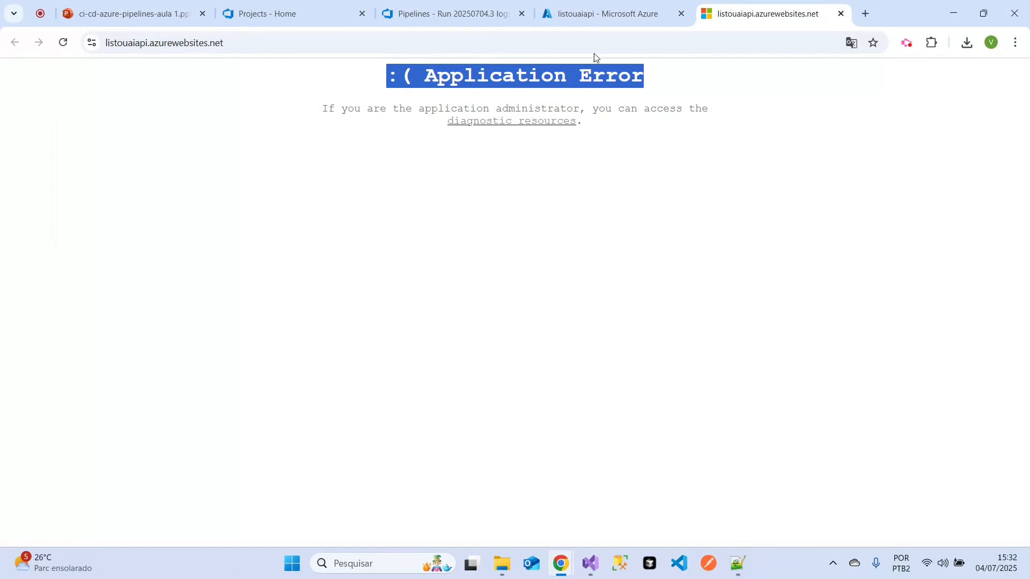
- Delete the WEBSITE_ENABLE_SYNC_UPDATE_SITE and WEBSITE_RUN_FROM_PACKAGE environment variables from the listouaiapi web app and apply the changes, agreeing to a possible restart
left_click(581, 16)
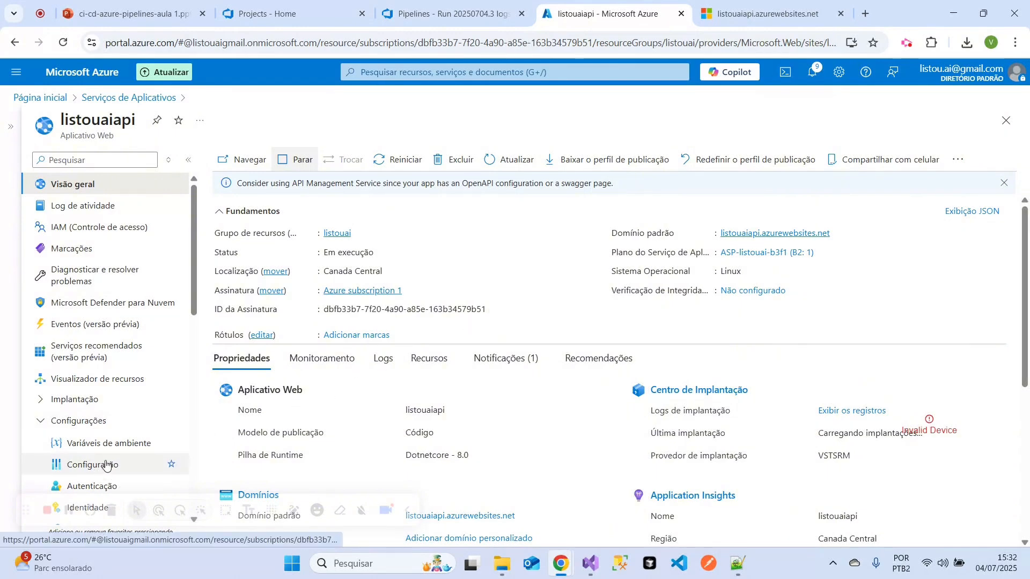
scroll(109, 402, "down", 3)
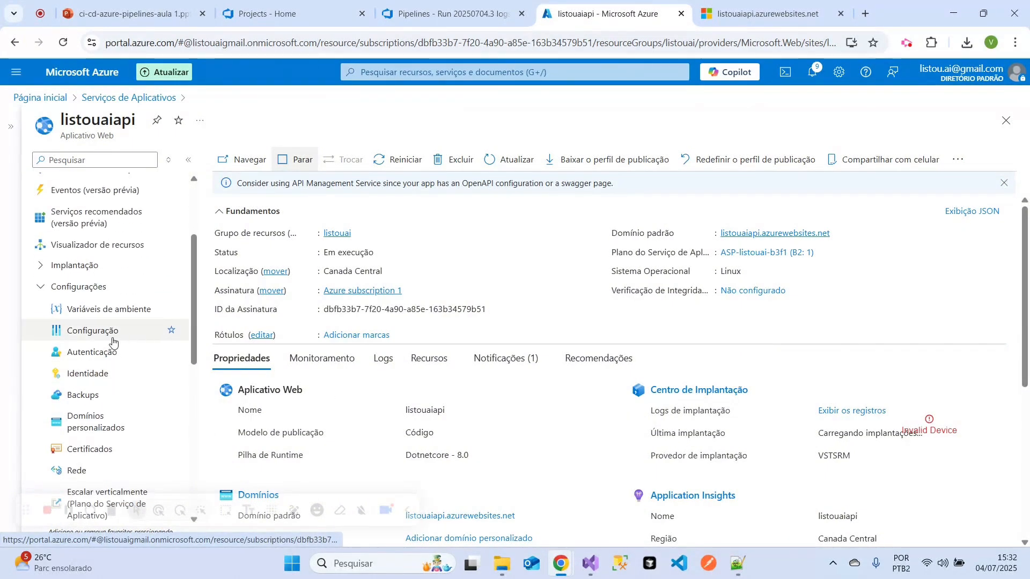
left_click(92, 310)
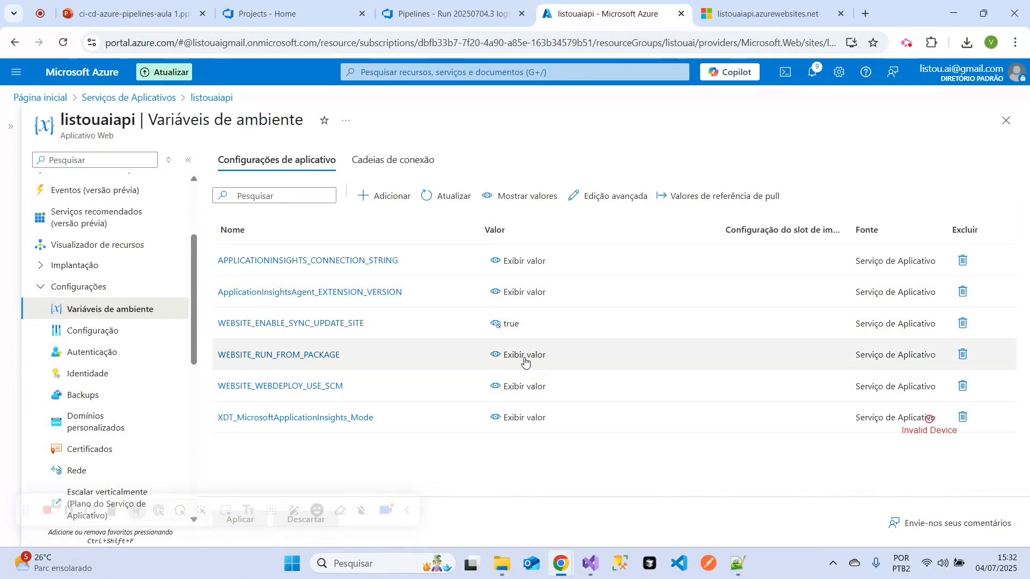
left_click_drag(346, 358, 213, 327)
left_click(963, 322)
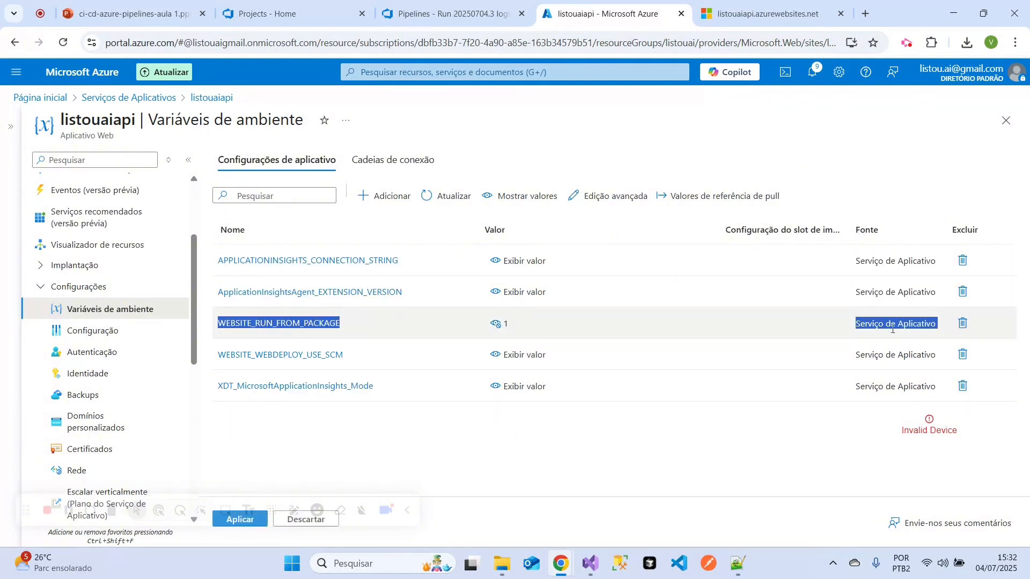
left_click(964, 324)
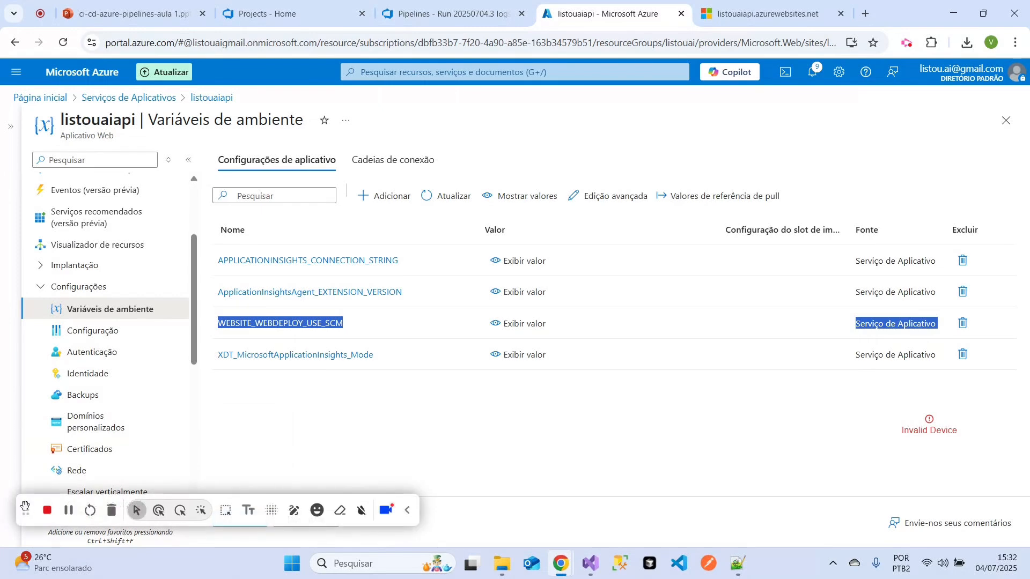
left_click(240, 519)
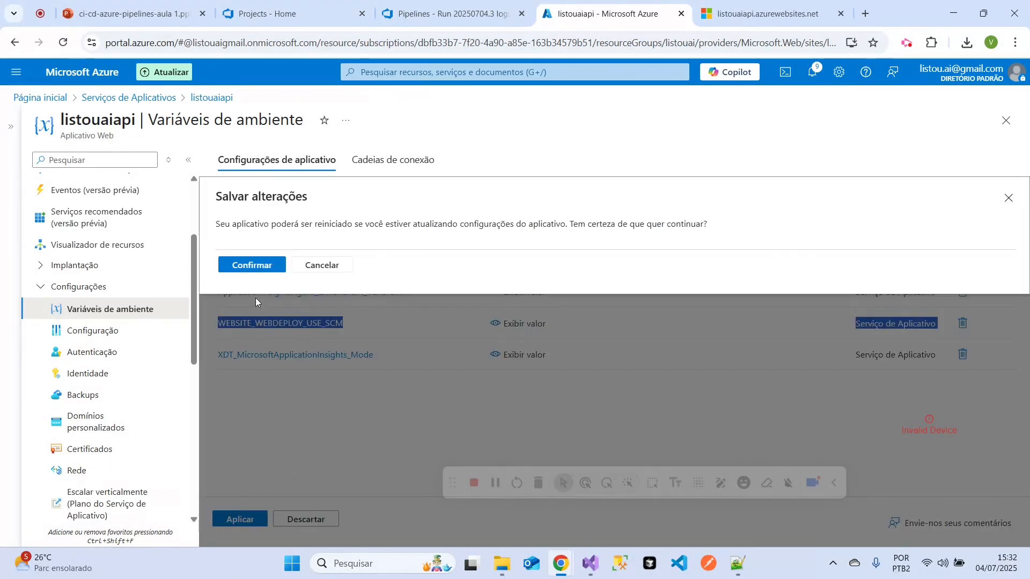
left_click(256, 266)
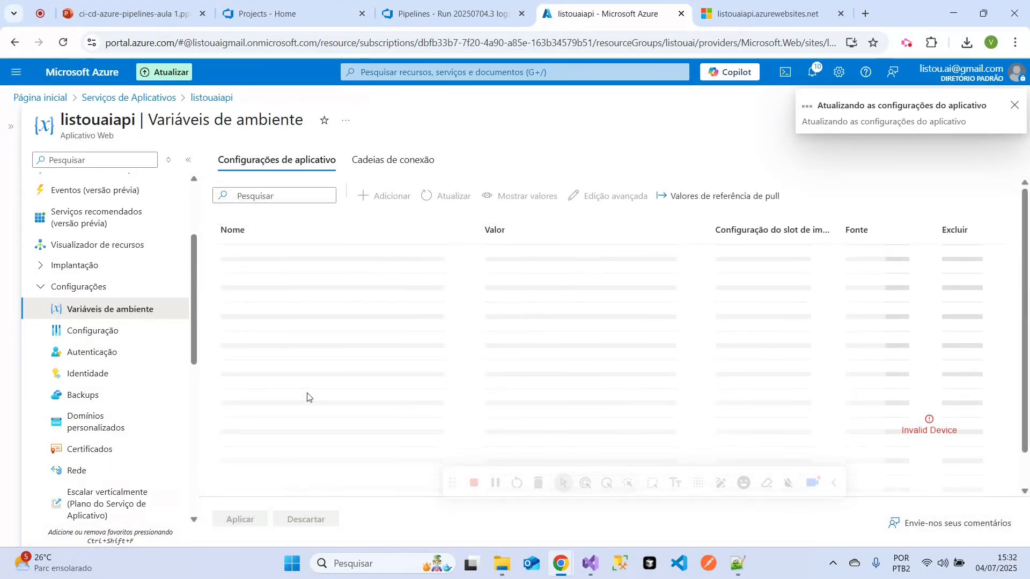
- Restart the listouaiapi web app from its overview and confirm the restart
scroll(147, 276, "up", 3)
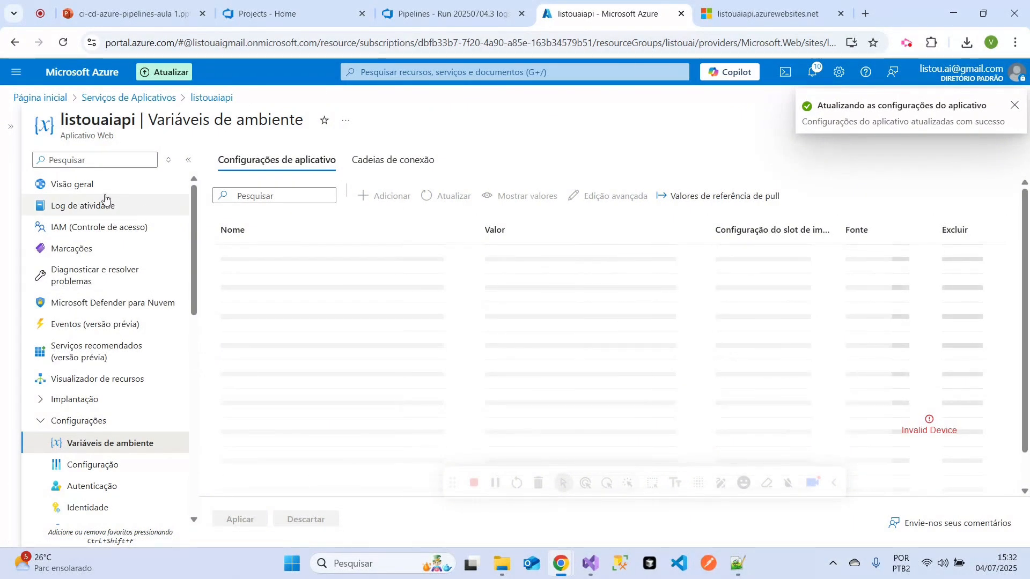
left_click(137, 187)
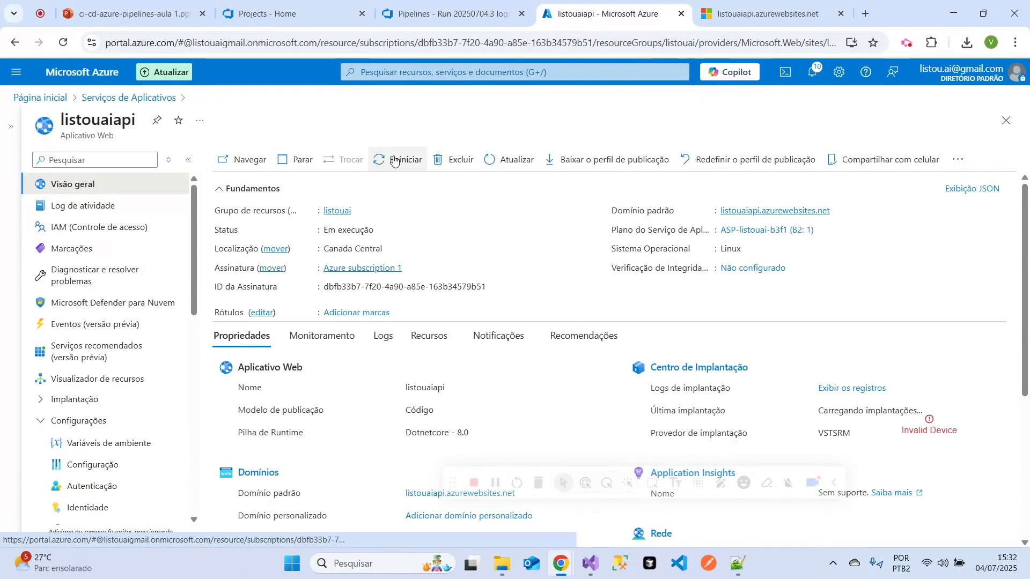
left_click(395, 161)
left_click(235, 230)
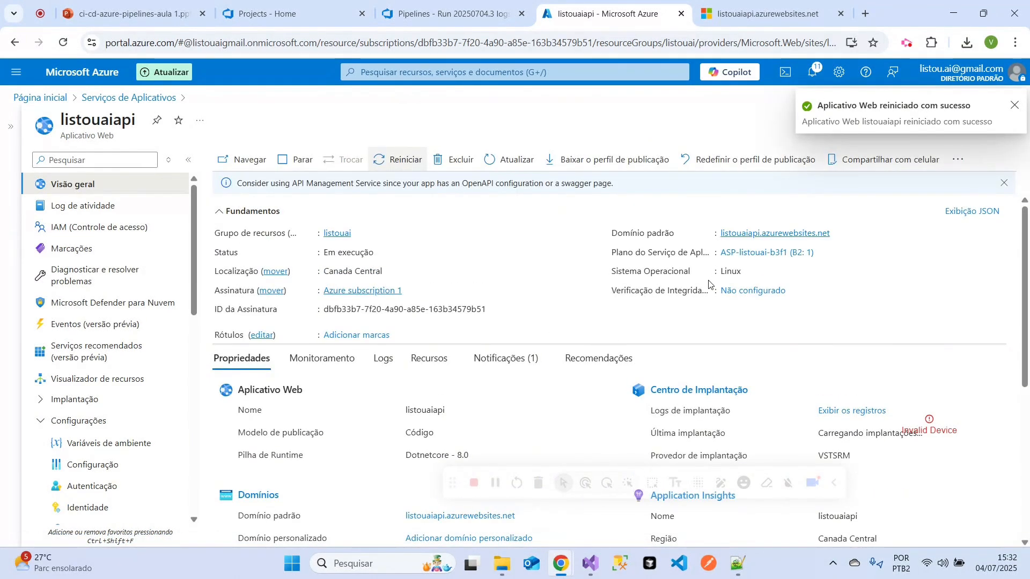
- Copy the site address listouaiapi.azurewebsites.net, load it in a new incognito window, and shrink that window to check the page
left_click(727, 22)
left_click(622, 329)
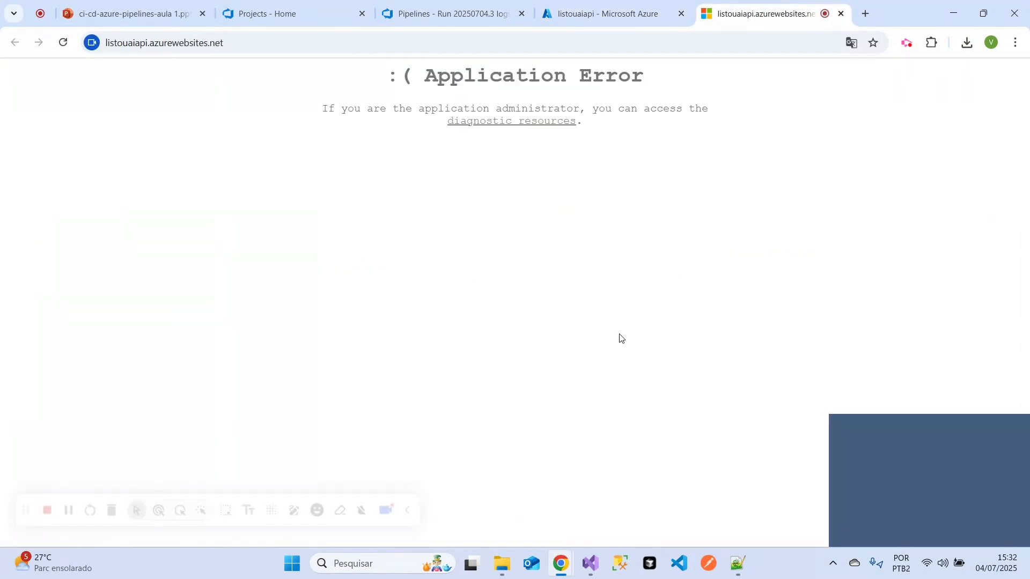
left_click(598, 47)
key("ctrl+c")
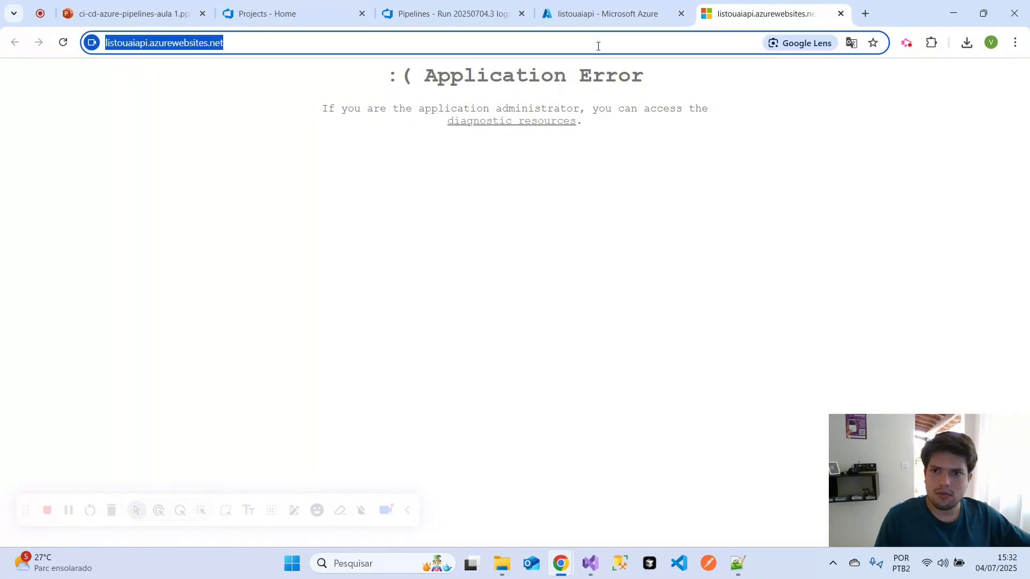
right_click(598, 46)
left_click(643, 176)
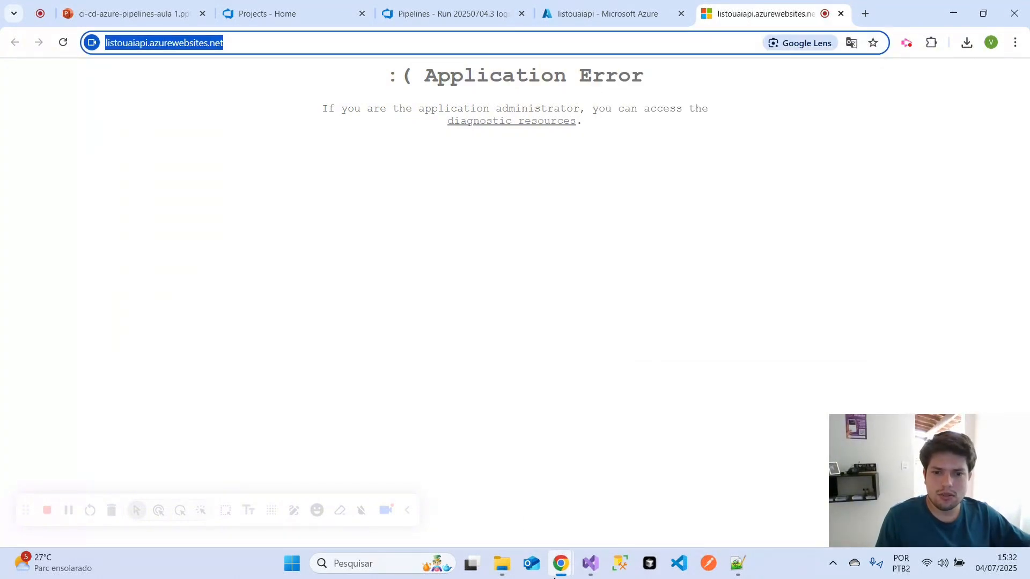
left_click(556, 573)
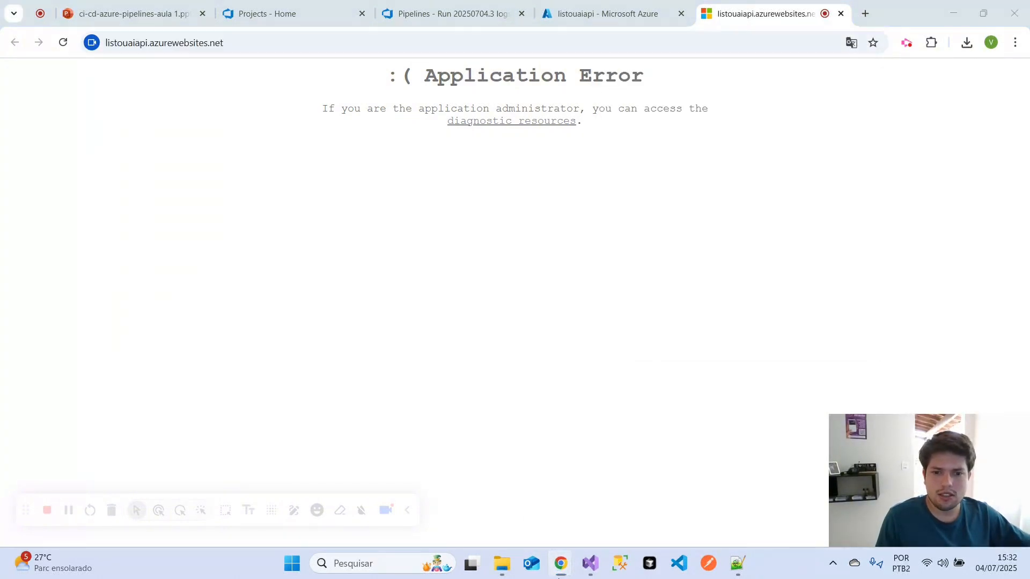
left_click(1015, 42)
left_click(888, 108)
key("ctrl+v")
key("Return")
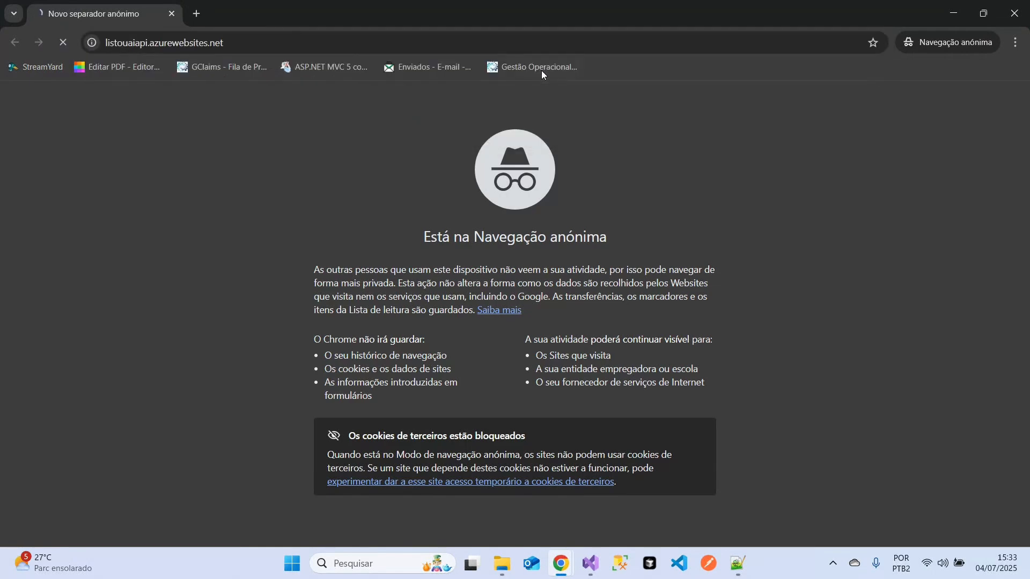
left_click_drag(516, 16, 456, 96)
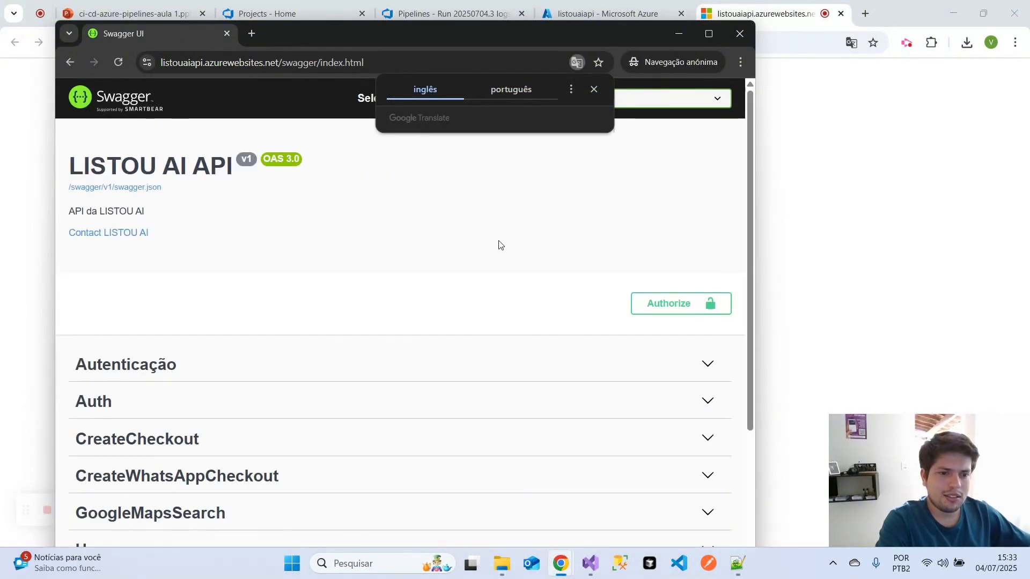
- Return to the regular browser window and reload listouaiapi.azurewebsites.net there
left_click(864, 202)
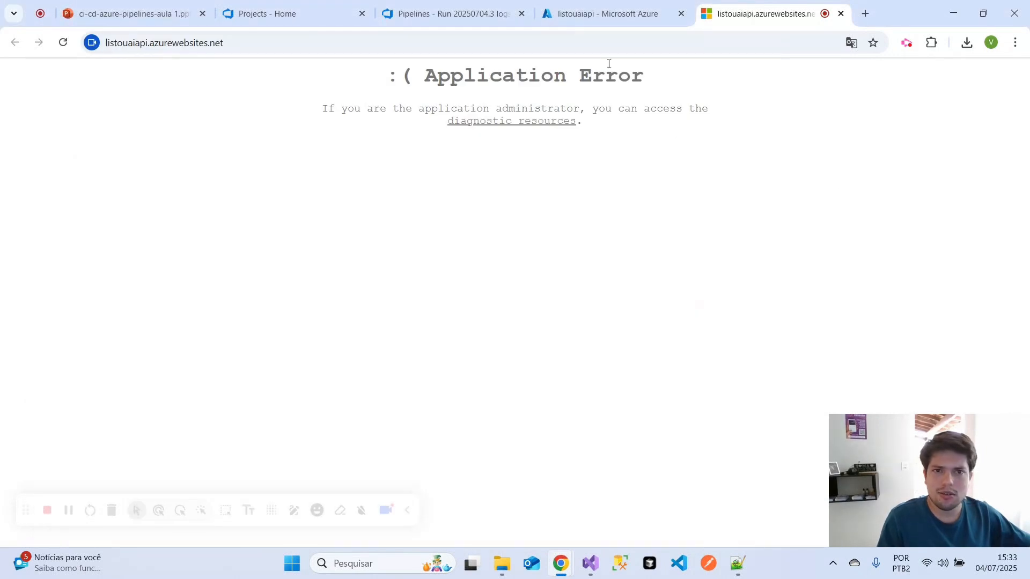
left_click(594, 43)
key("Return")
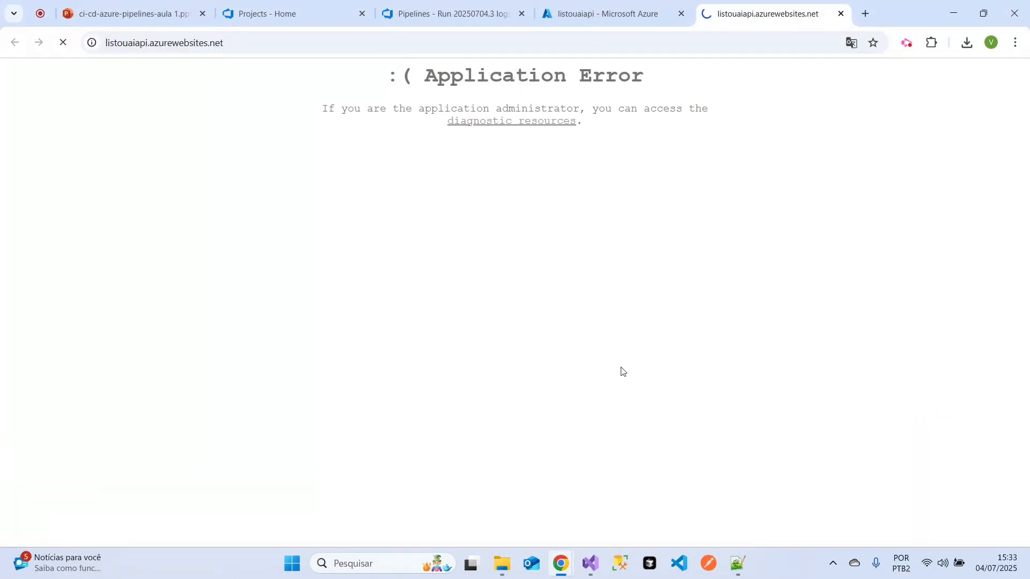
- Review the LISTOU AI API Swagger page in the incognito window again, minimize it, and go to the Azure DevOps projects page
mouse_move(560, 570)
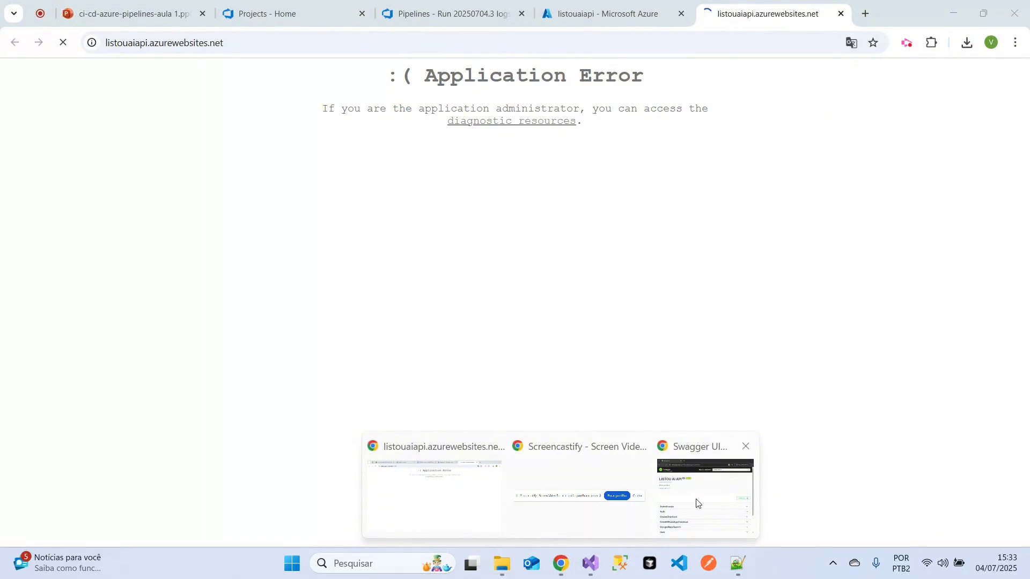
left_click(698, 503)
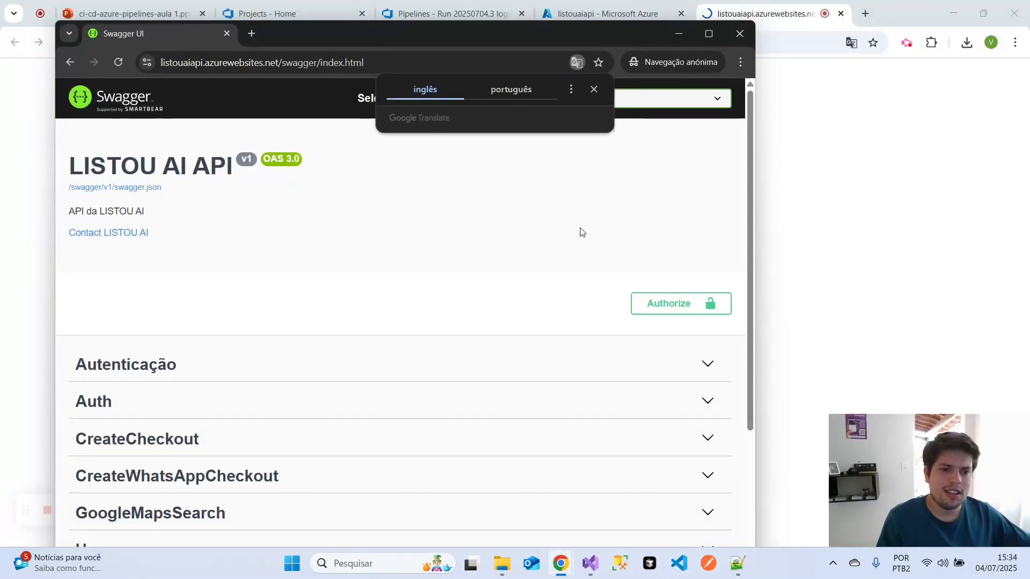
left_click(677, 37)
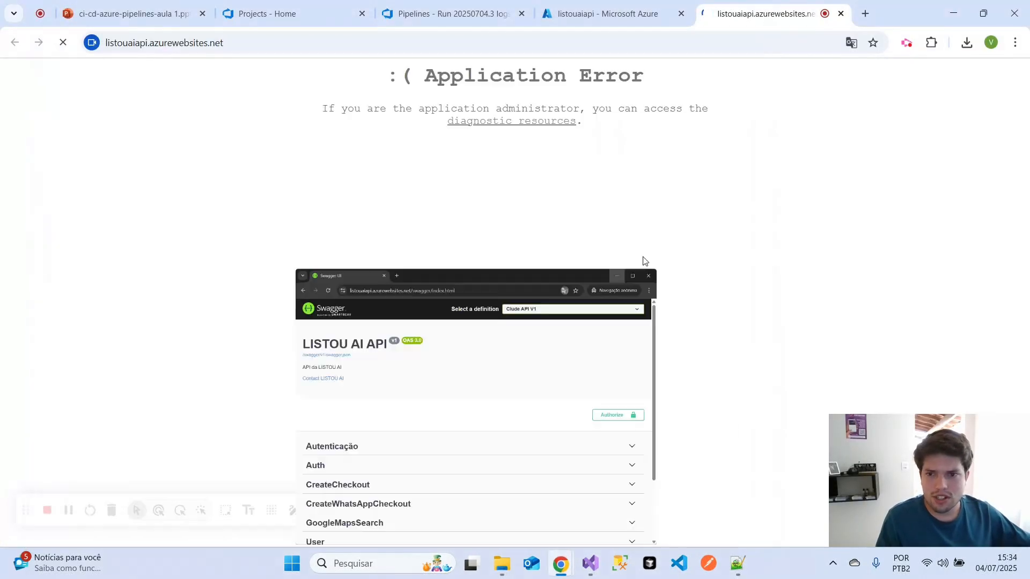
left_click(294, 11)
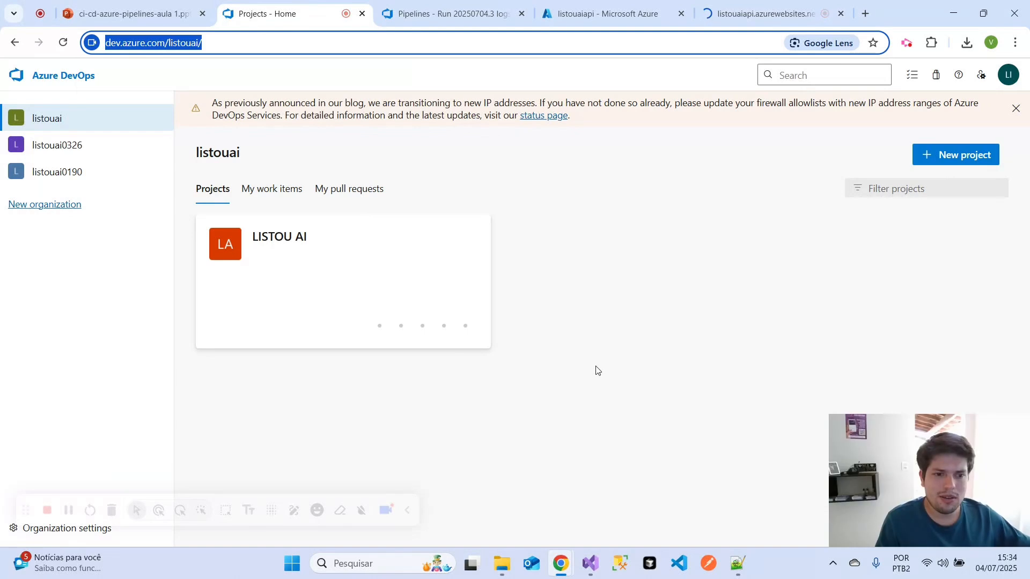